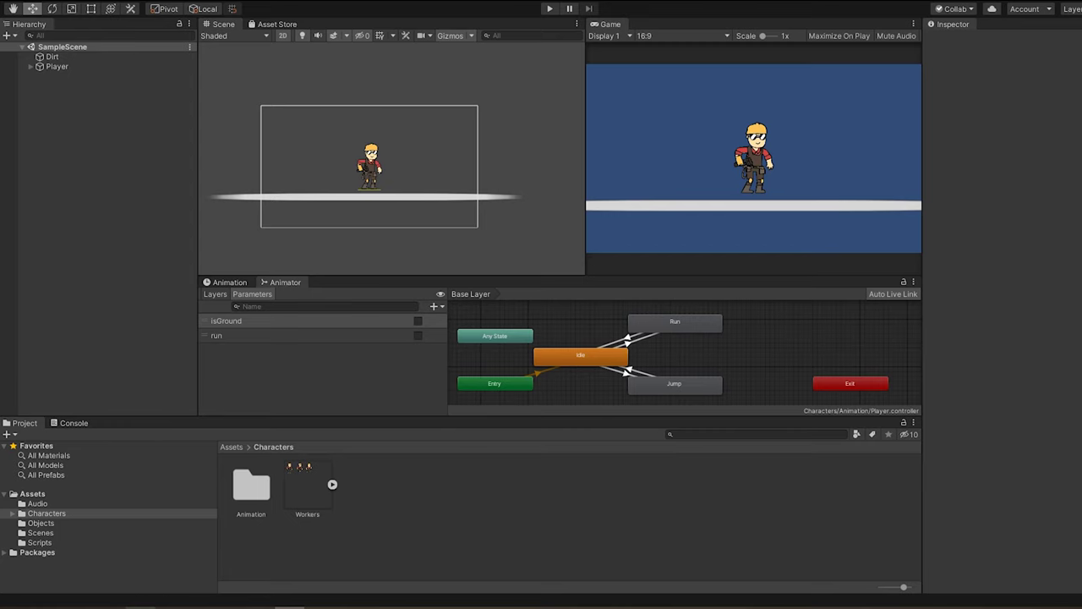
- Import Things.png from the Tutorial_Game folder into the Characters assets and view its import settings
click(140, 607)
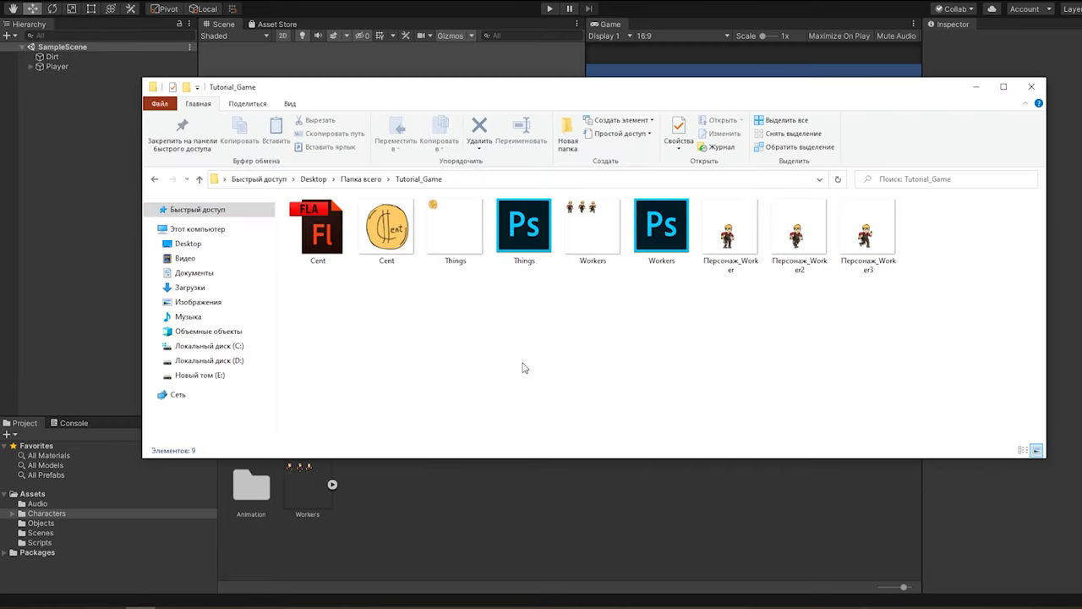
click(455, 203)
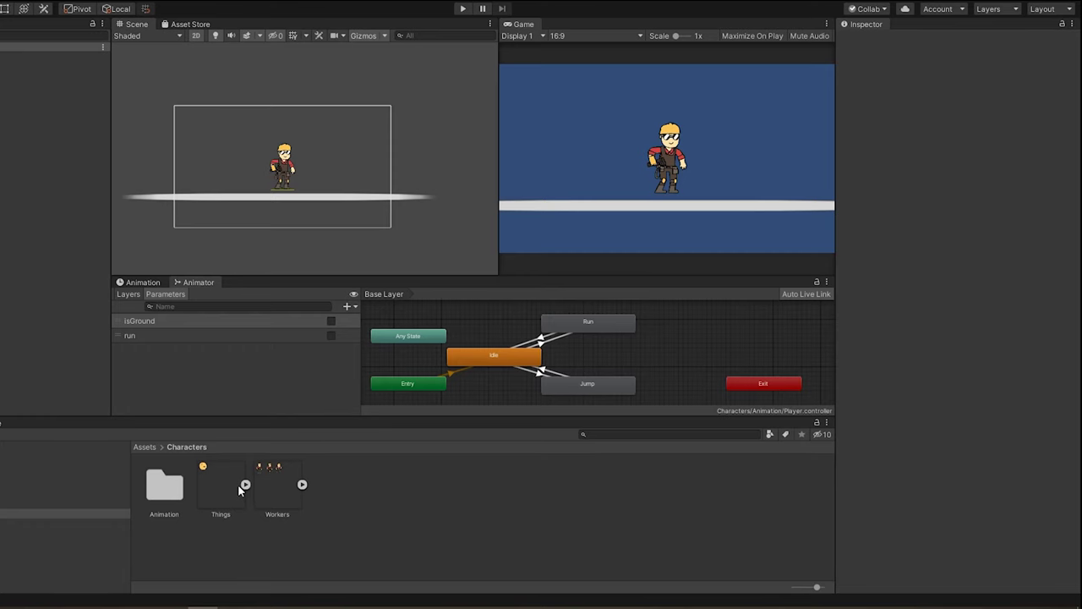
click(235, 489)
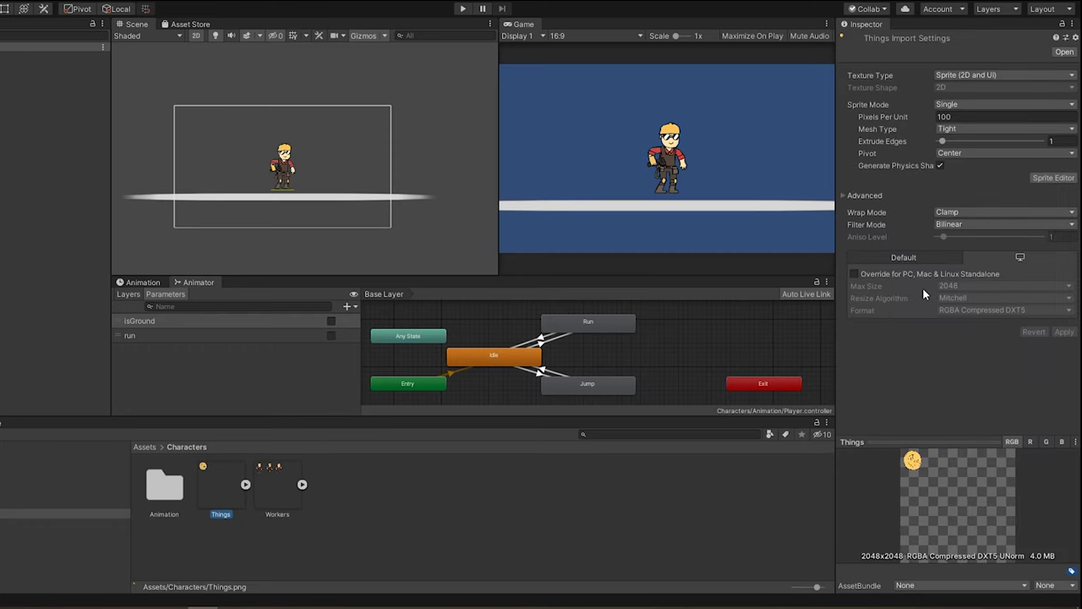
- Set Things to Multiple sprite mode with Trilinear filtering, apply it, and open the Sprite Editor
click(955, 106)
click(961, 131)
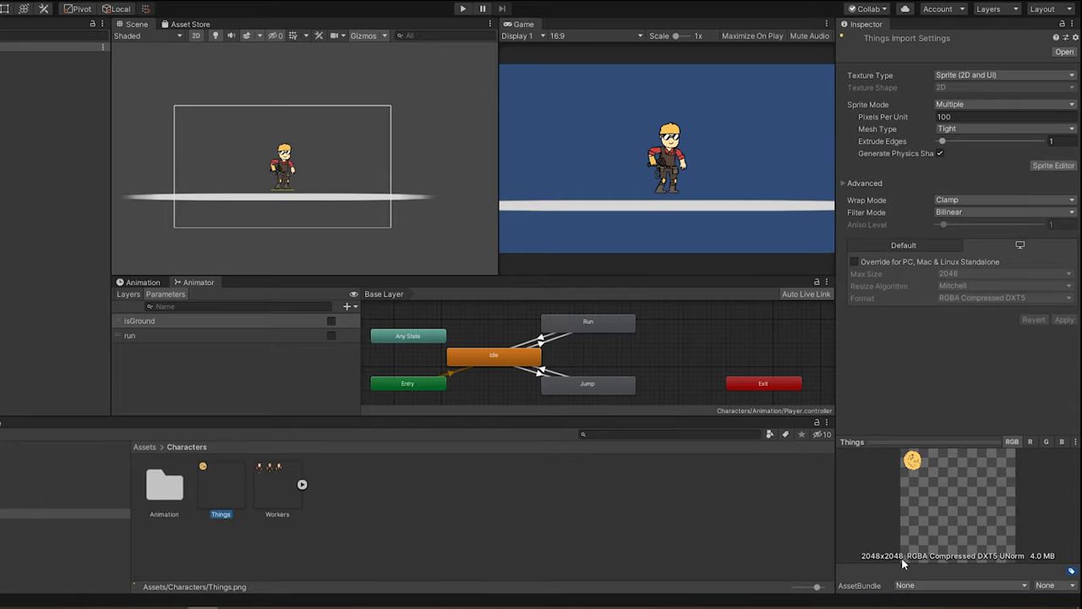
click(269, 489)
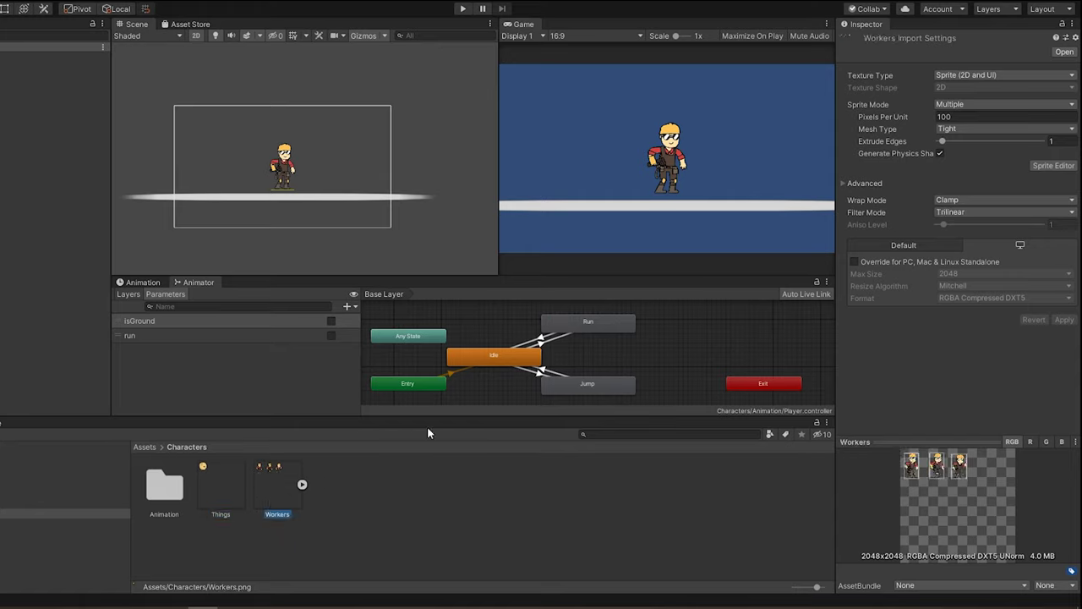
click(235, 486)
click(1004, 212)
click(964, 251)
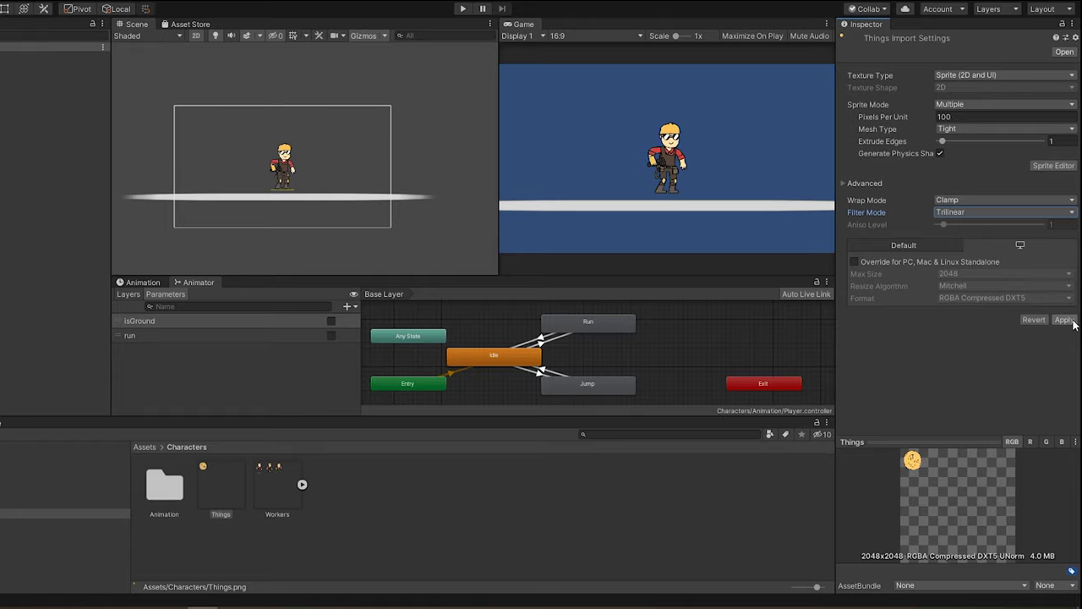
click(1016, 321)
click(1054, 165)
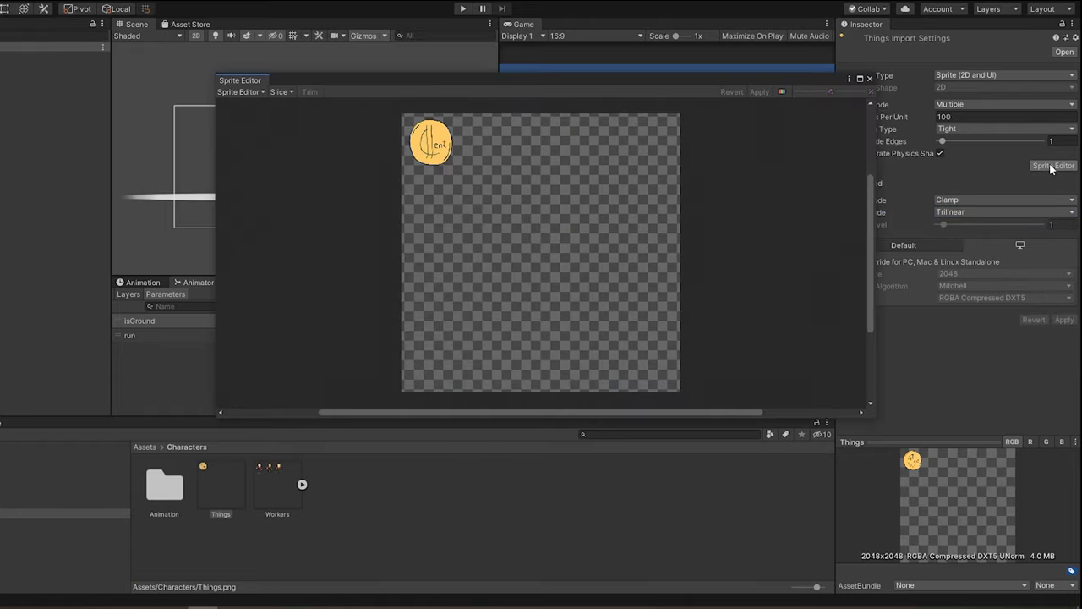
- Automatically slice the Things sheet into the single coin sprite Things_0 and apply the slice
scroll(401, 109, up, 2)
scroll(401, 109, up, 3)
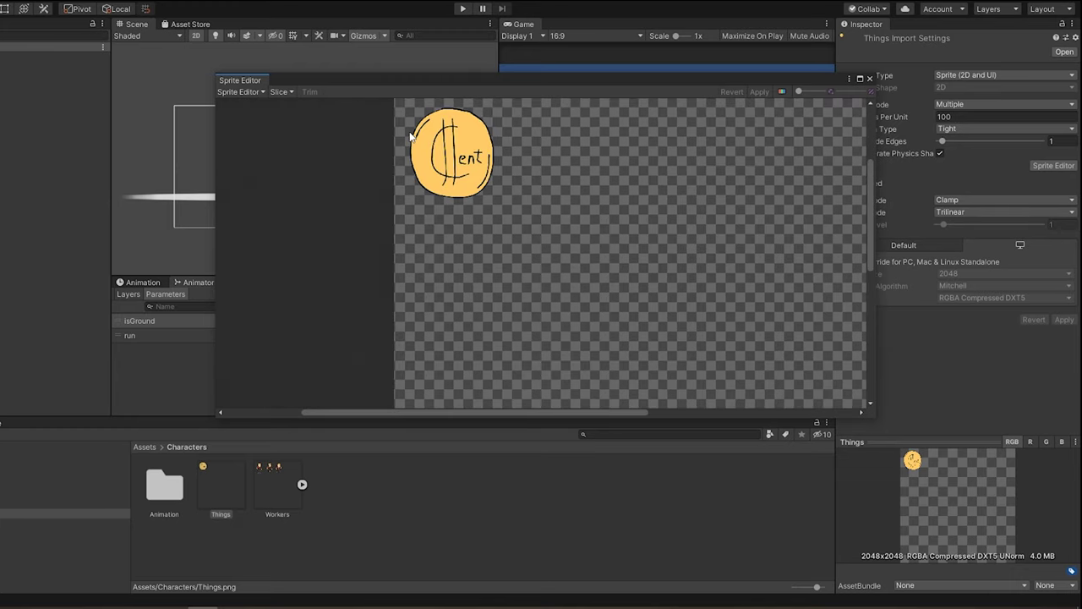
click(282, 92)
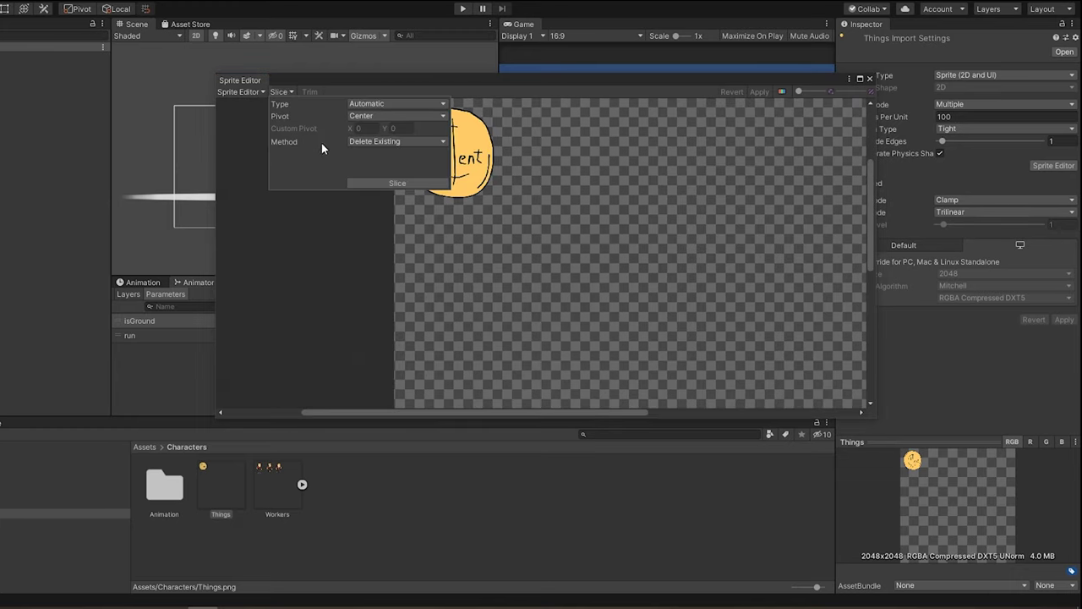
click(400, 185)
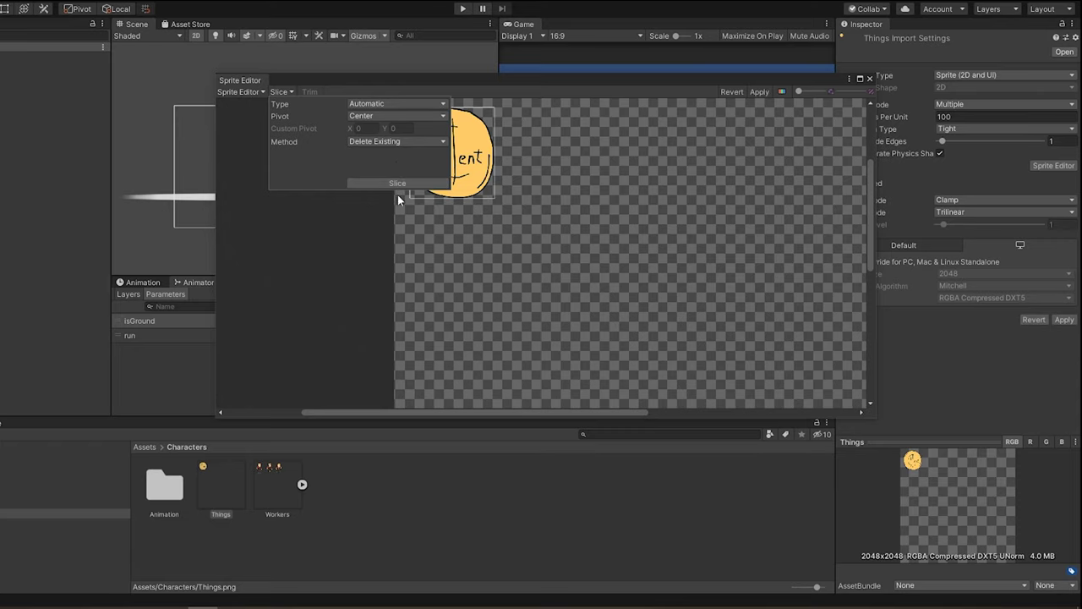
click(765, 97)
click(765, 97)
click(244, 486)
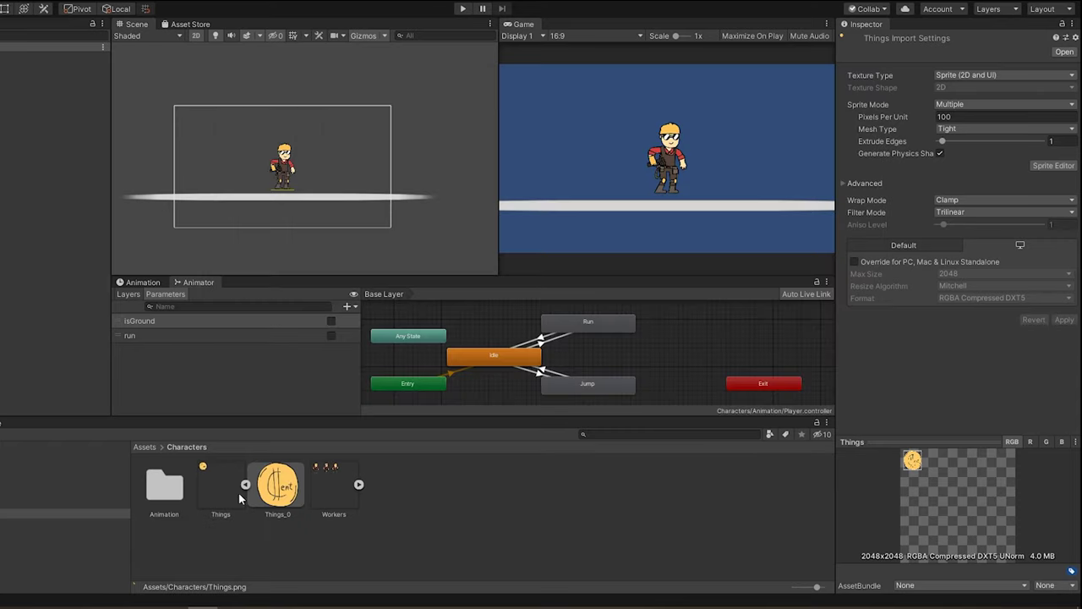
click(1055, 166)
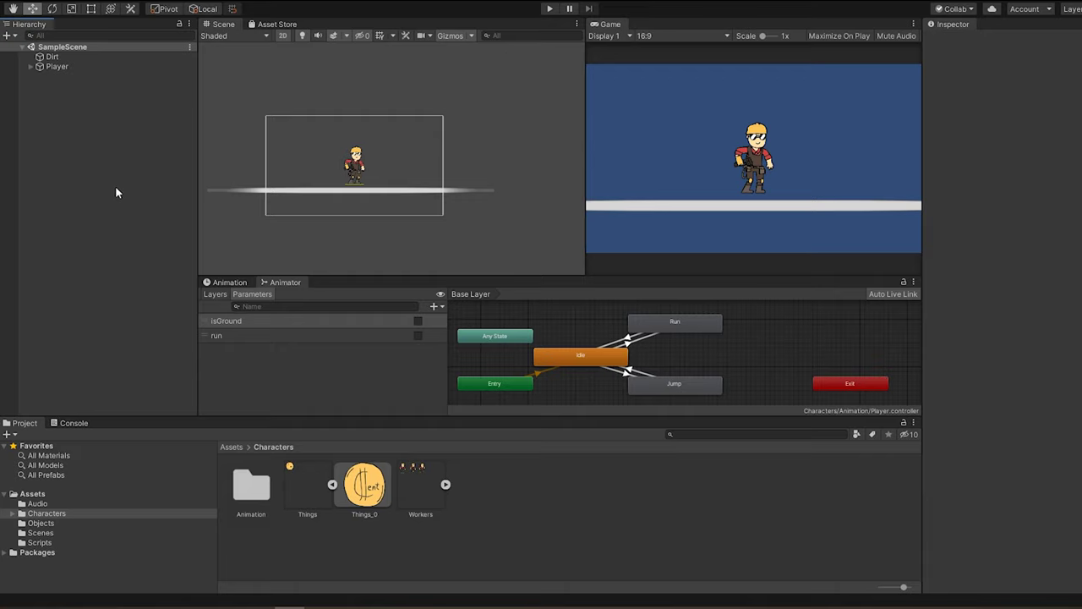
- Move the Things asset into the Assets/Objects folder
click(297, 485)
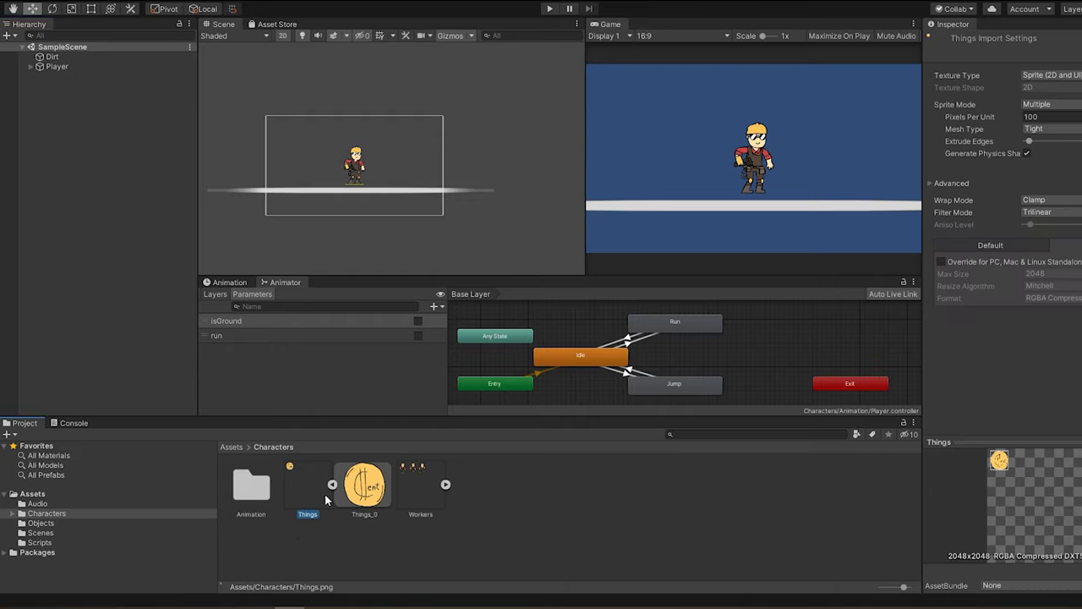
drag(305, 482, 44, 524)
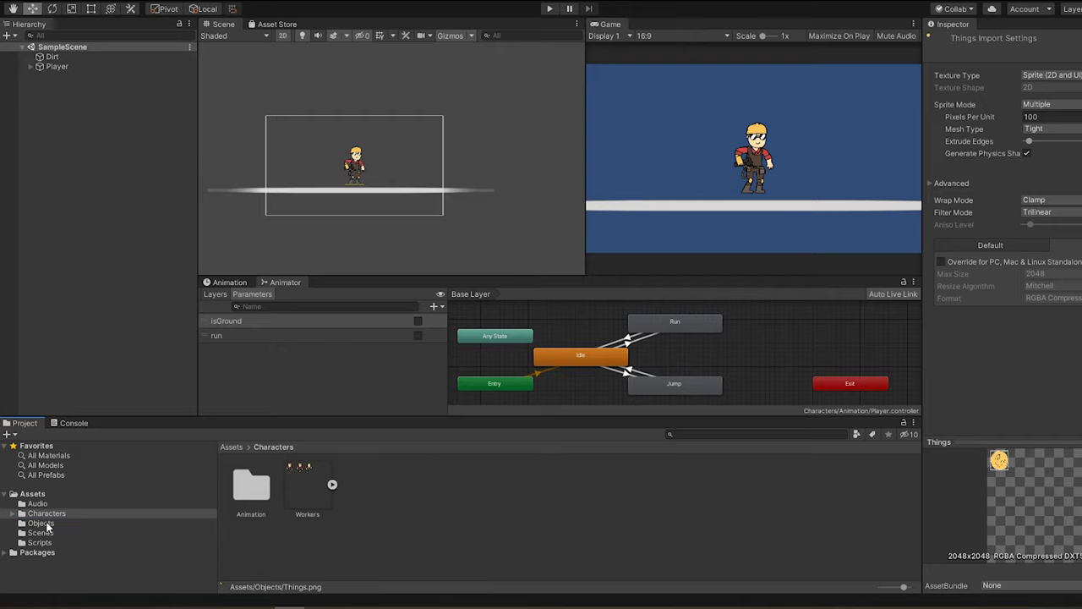
click(44, 524)
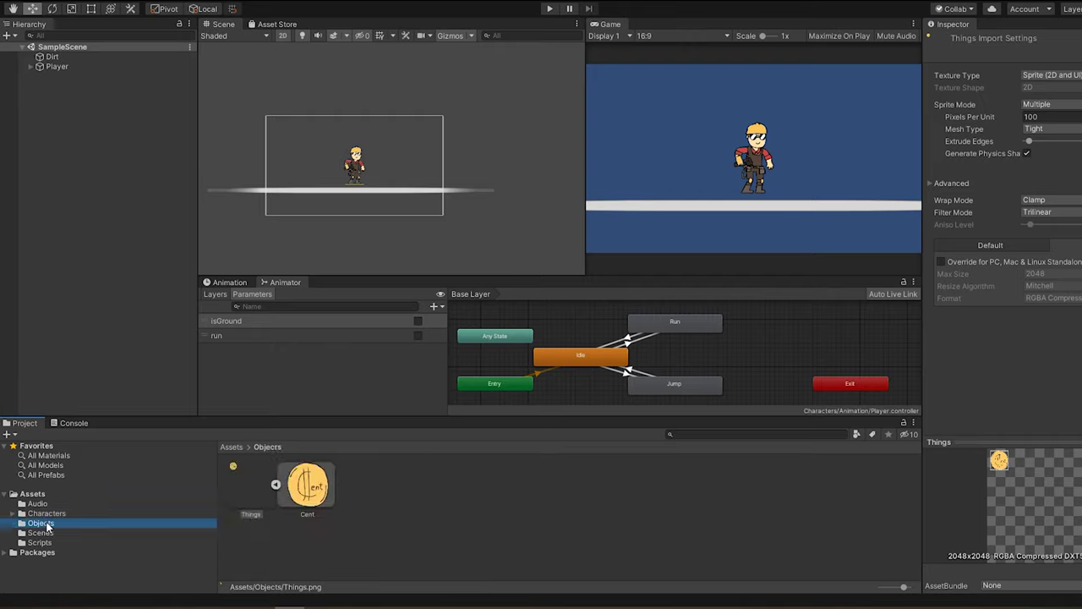
- Create an empty scene object named Objects and place the Cent coin sprite under it
right_click(91, 90)
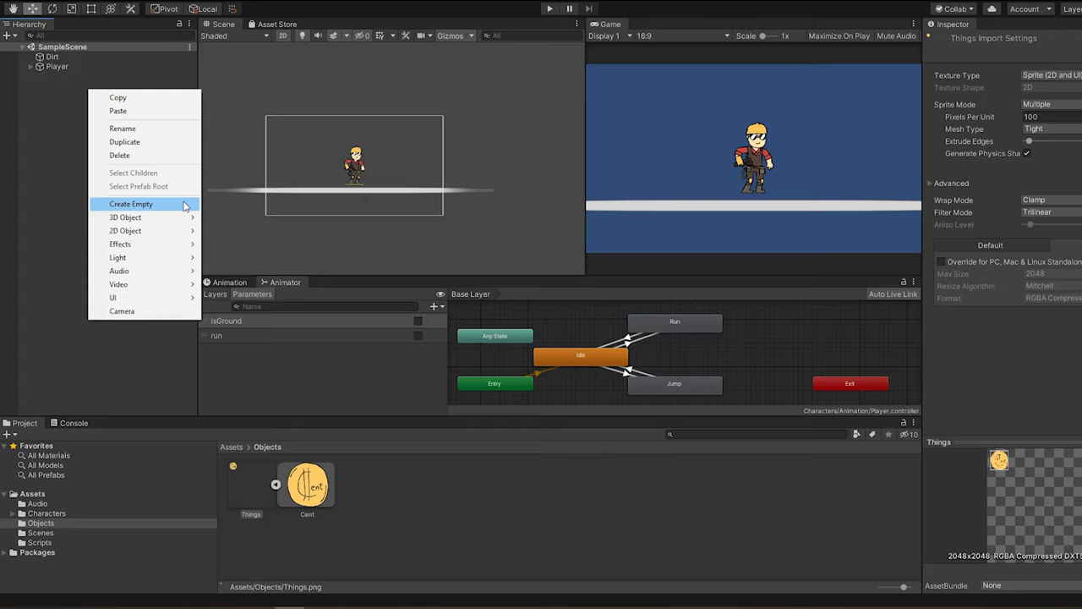
click(184, 203)
click(987, 40)
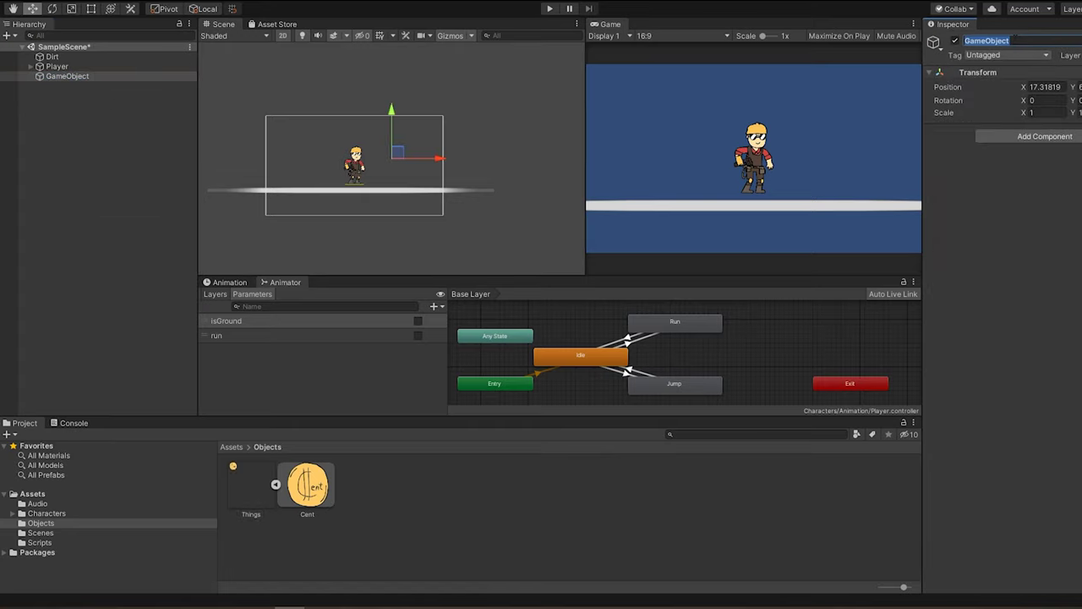
text(J)
text(jec)
text(s)
key(Return)
click(68, 77)
drag(68, 77, 84, 95)
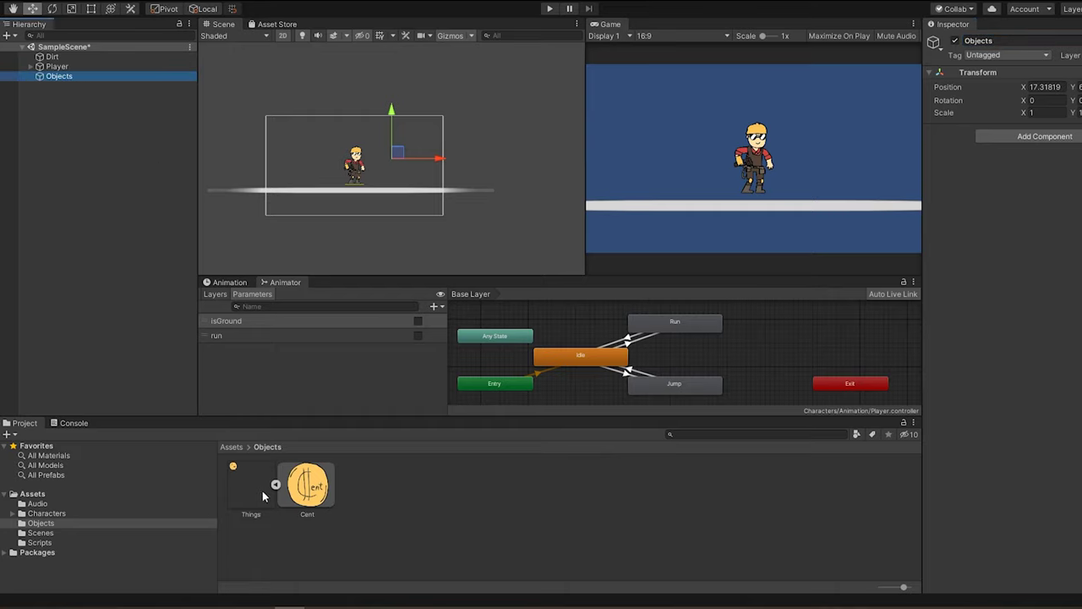
drag(263, 497, 65, 77)
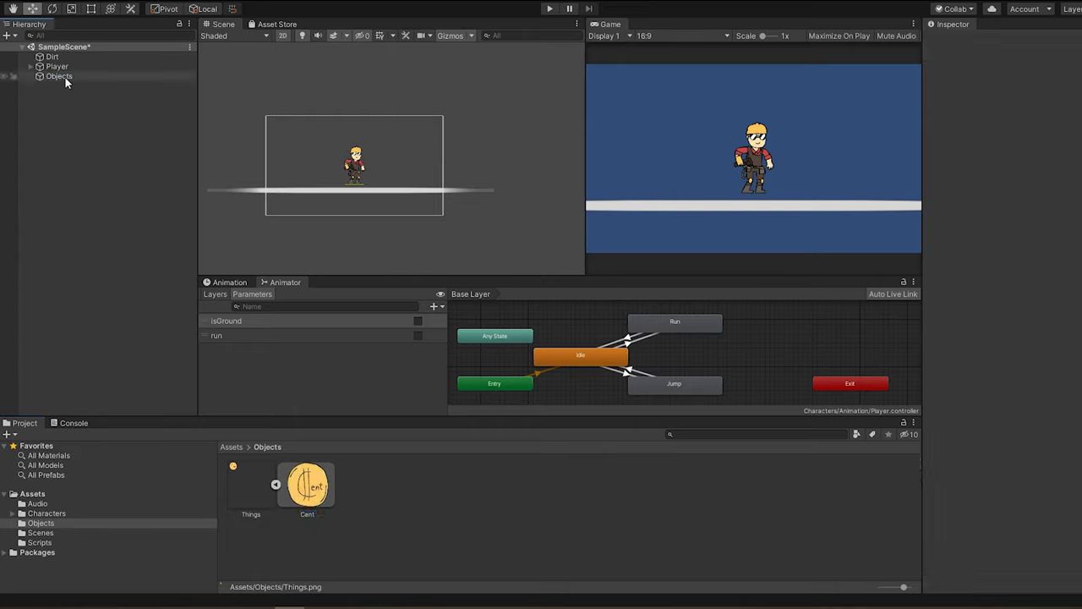
drag(307, 487, 91, 82)
- Move the Cent coin to the right of the player along the level
scroll(397, 169, up, 1)
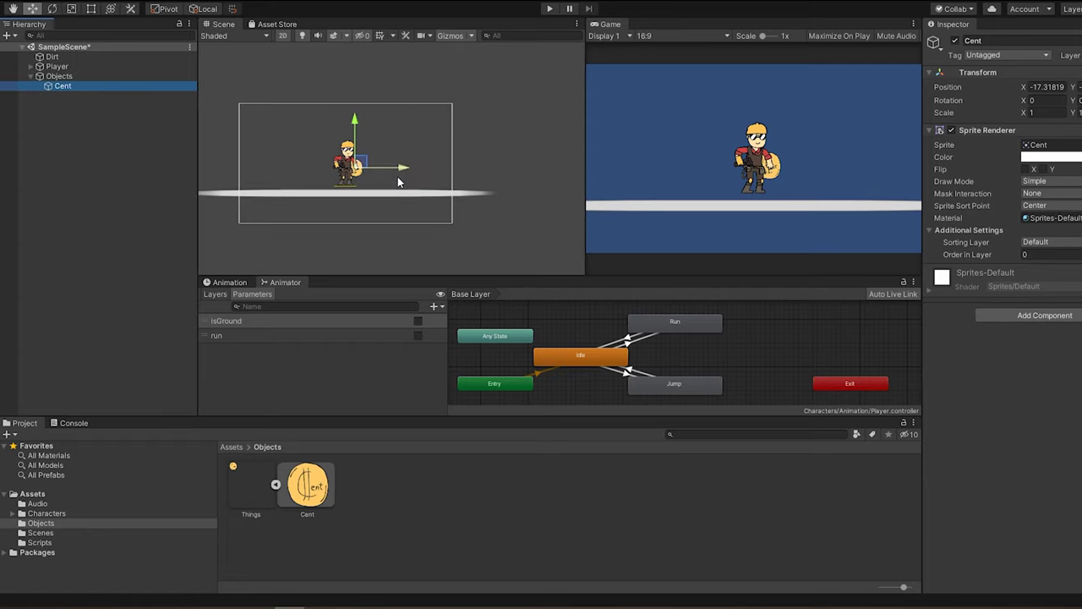
drag(400, 168, 446, 167)
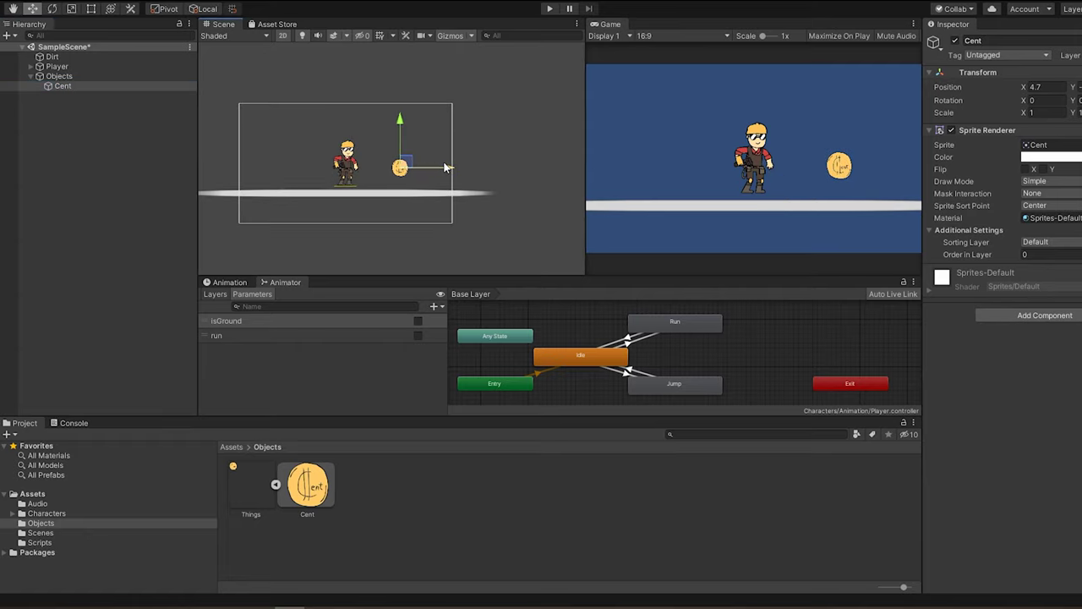
scroll(447, 167, up, 1)
drag(437, 167, 523, 165)
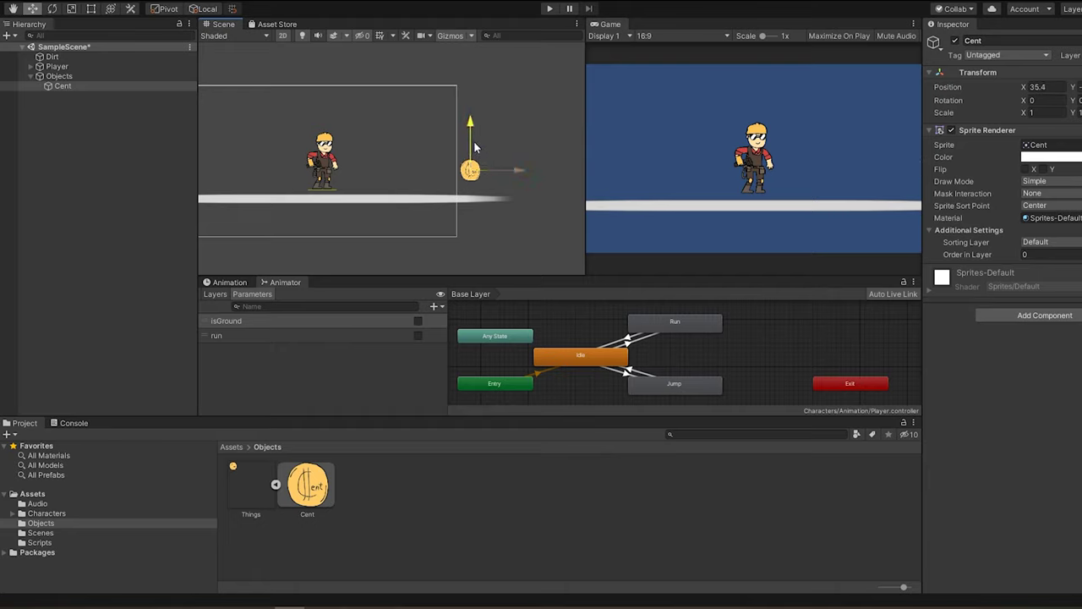
scroll(437, 138, down, 1)
- Duplicate the Dirt ground piece and place the new platform copies further right
click(431, 127)
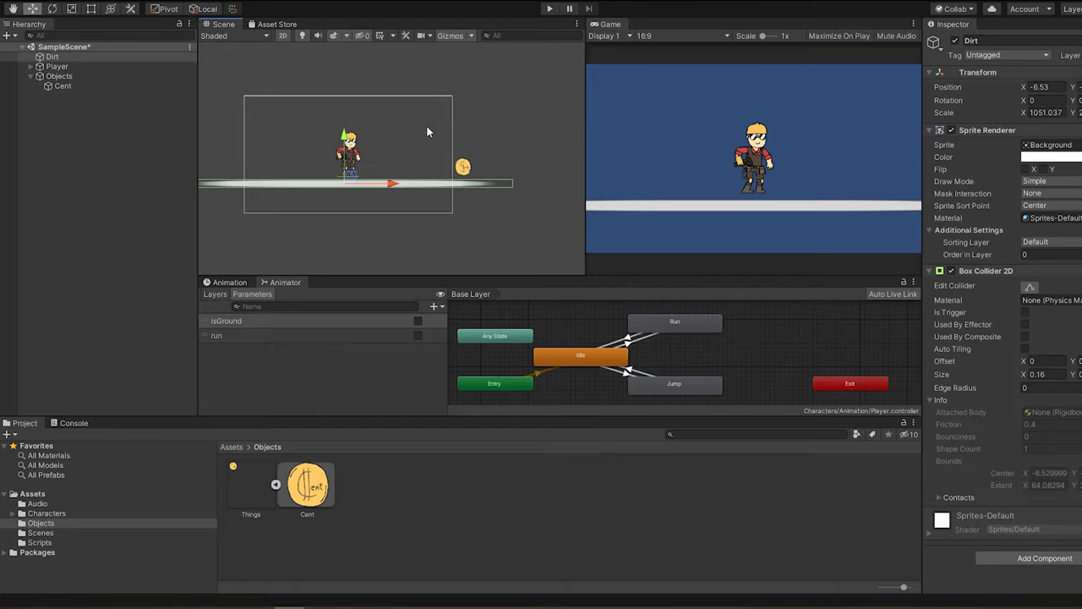
scroll(433, 110, down, 2)
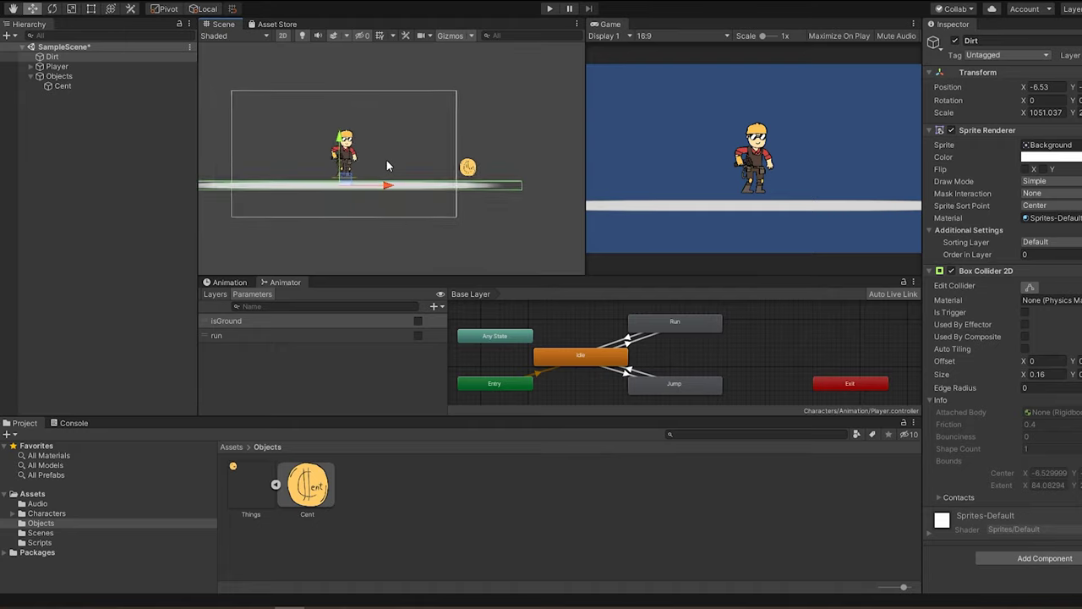
scroll(388, 166, down, 3)
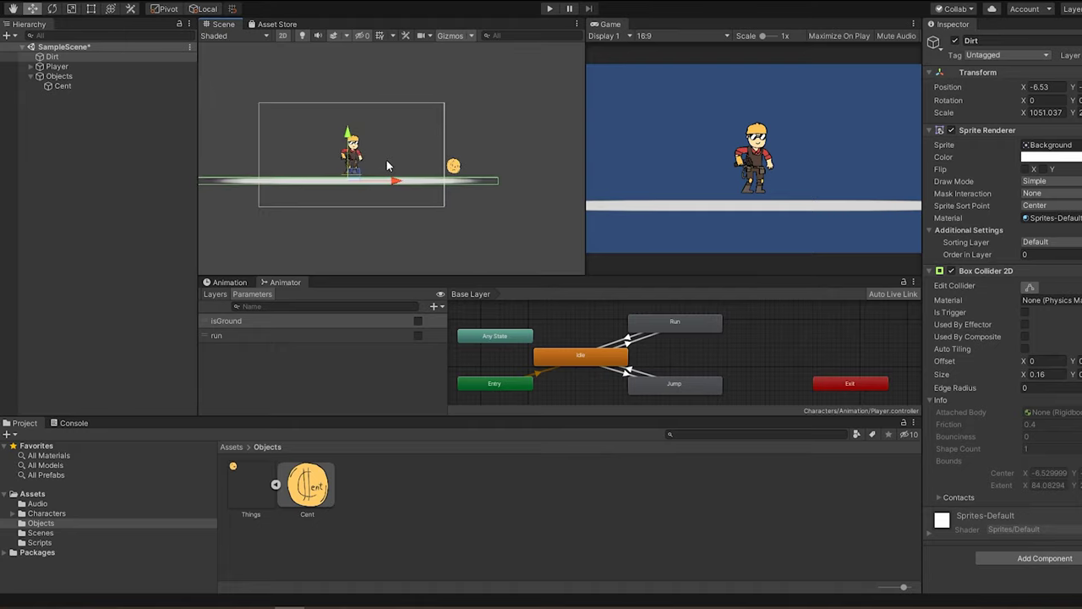
scroll(387, 166, down, 1)
scroll(387, 166, down, 2)
key(ctrl+d)
drag(387, 166, 516, 147)
scroll(515, 148, up, 2)
middle_drag(516, 147, 439, 144)
key(ctrl+d)
key(ctrl+d)
drag(304, 155, 515, 156)
- Stretch a platform with the Rect tool and scatter coin copies Cent (1)–(4) onto the platforms
key(t)
scroll(373, 155, up, 1)
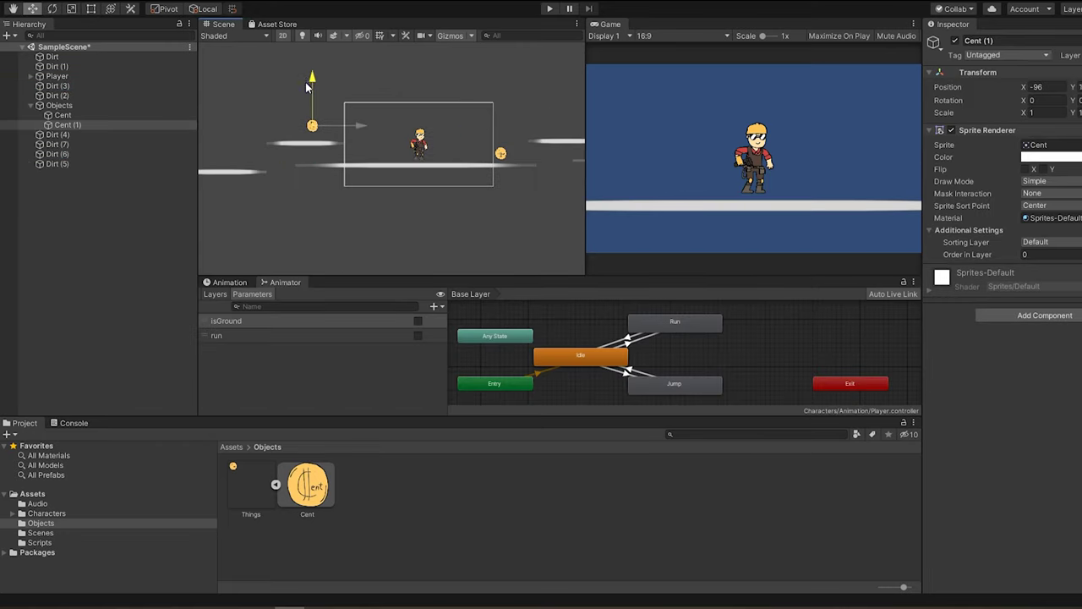
middle_drag(292, 112, 511, 110)
key(ctrl+d)
mouse_move(564, 126)
mouse_down()
mouse_move(349, 127)
mouse_move(563, 125)
mouse_up()
key(ctrl+d)
key(ctrl+d)
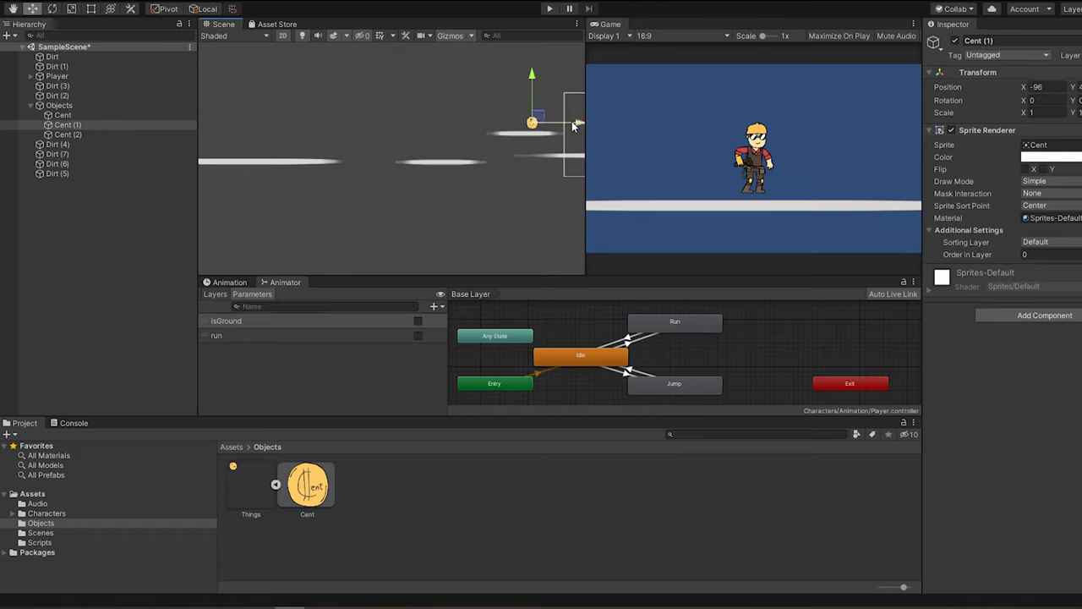
middle_drag(423, 92, 407, 135)
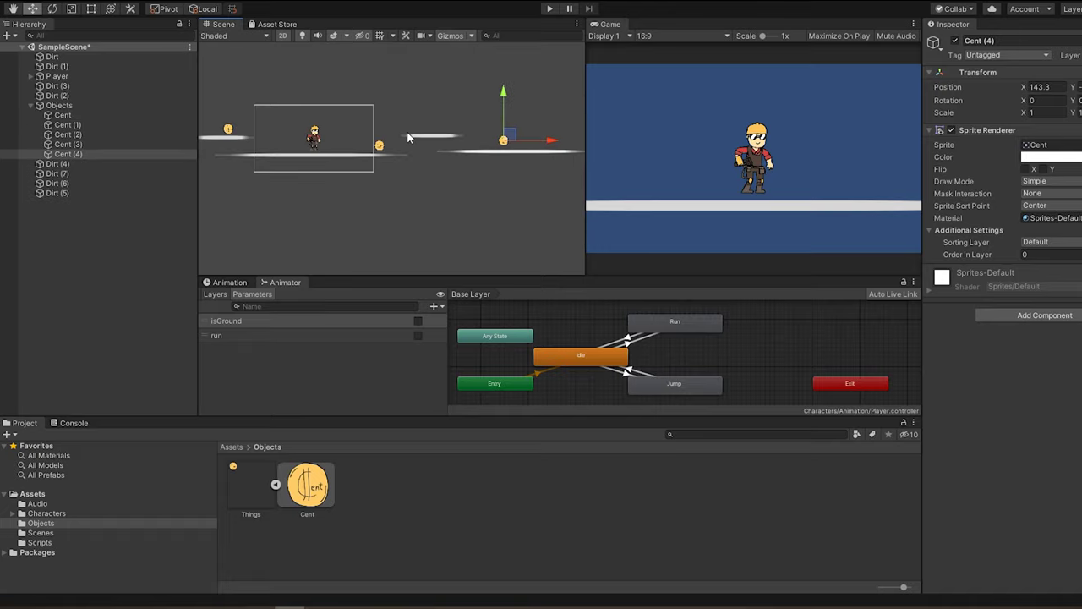
click(68, 125)
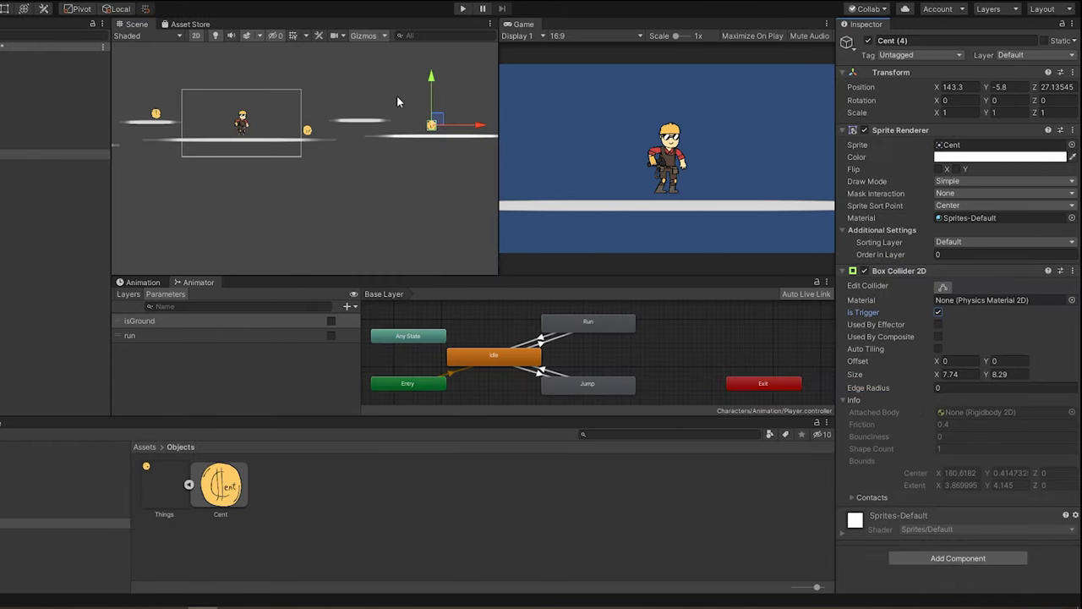
- Pan the Scene view across the level, then start play mode
middle_drag(396, 101, 322, 123)
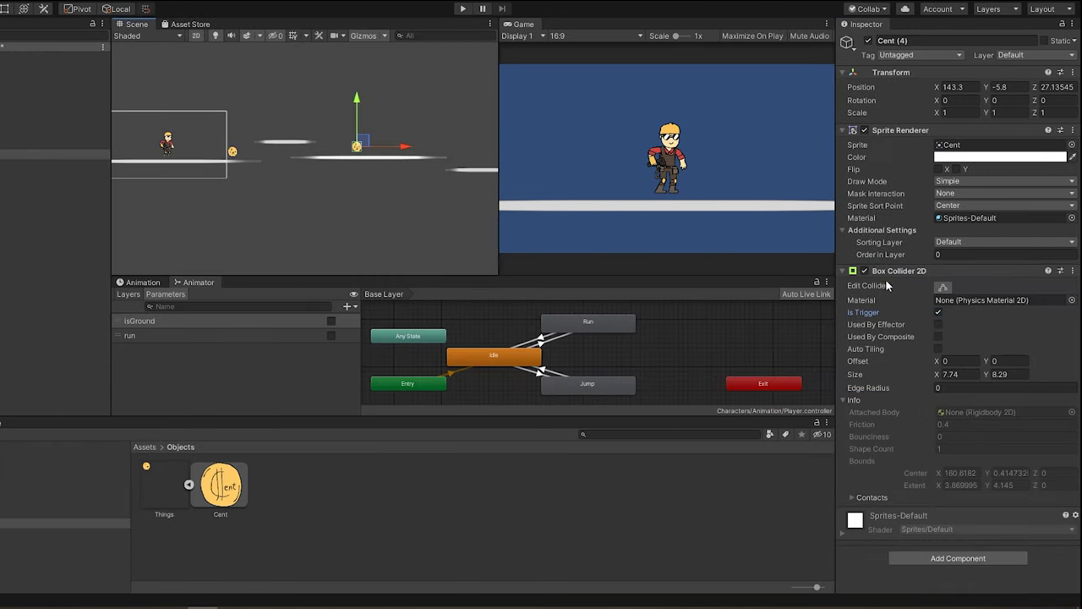
middle_drag(343, 75, 432, 95)
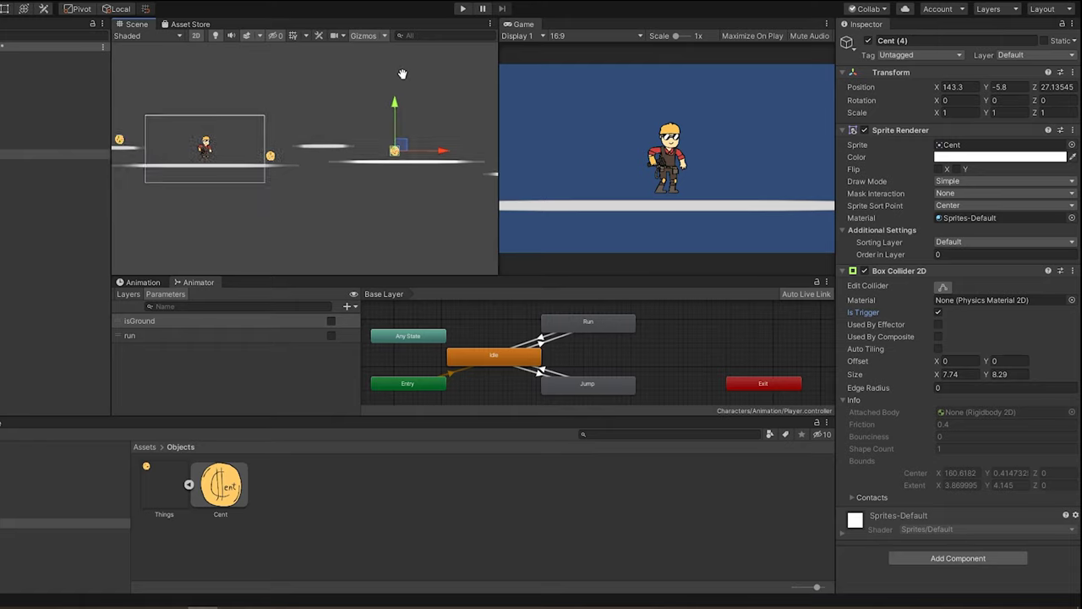
scroll(389, 96, down, 1)
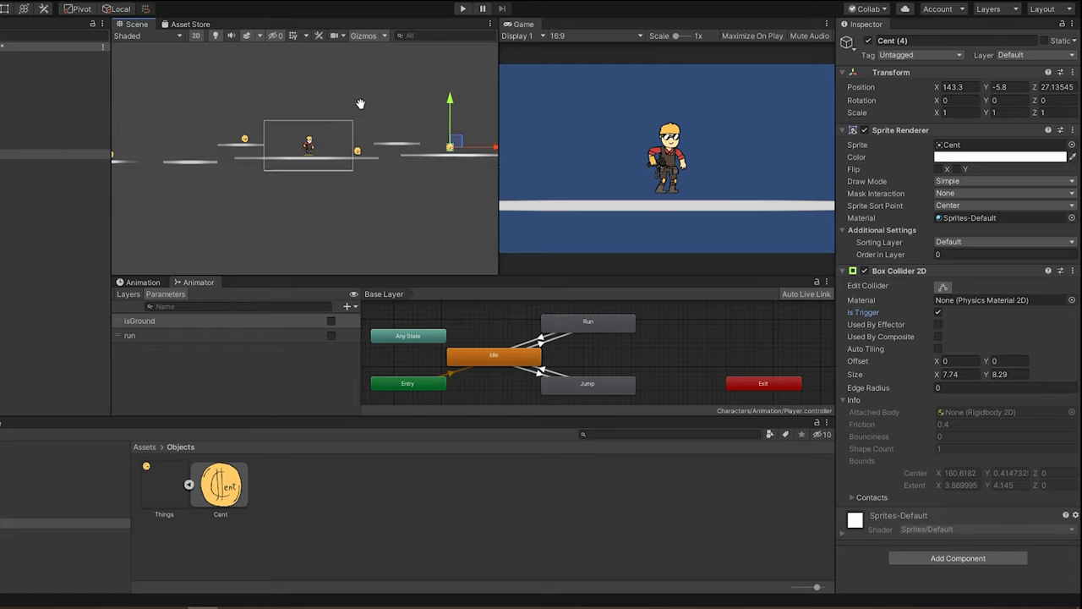
click(462, 8)
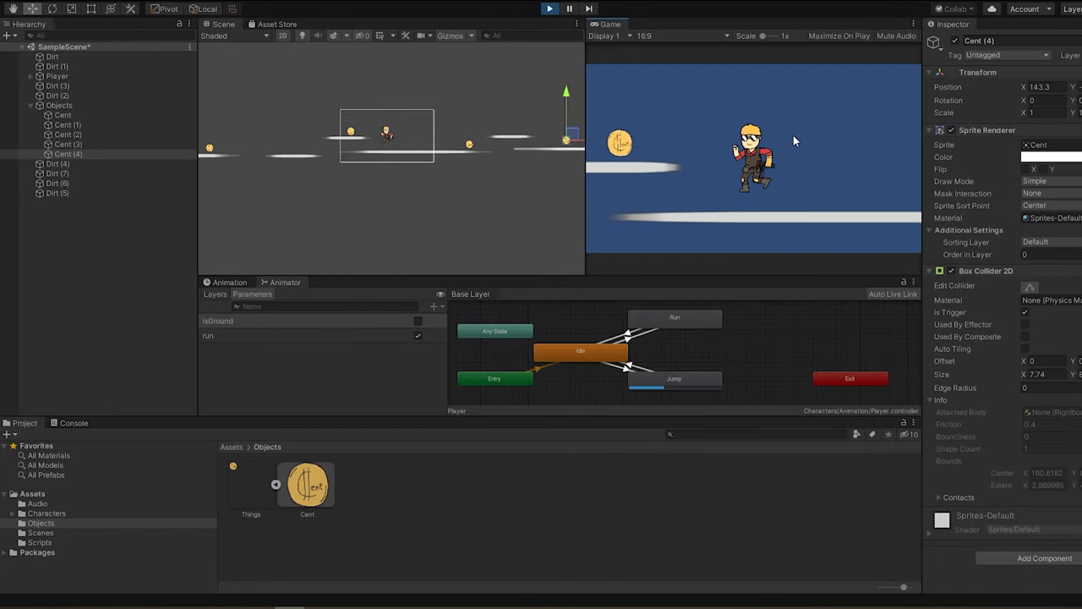
- Run left and right and jump the player, then stop play mode
key(Left)
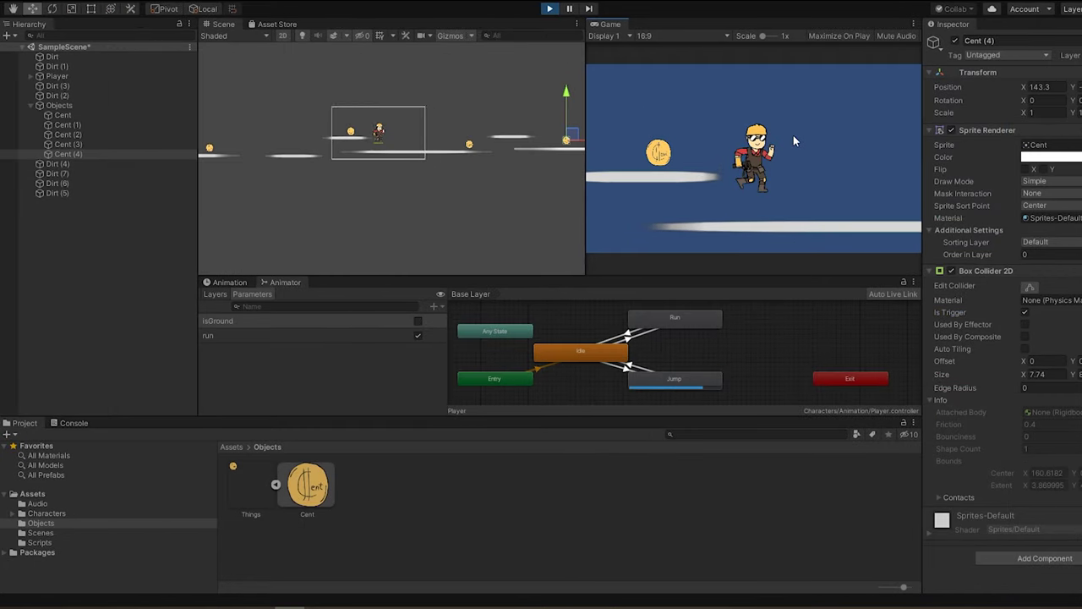
key(space)
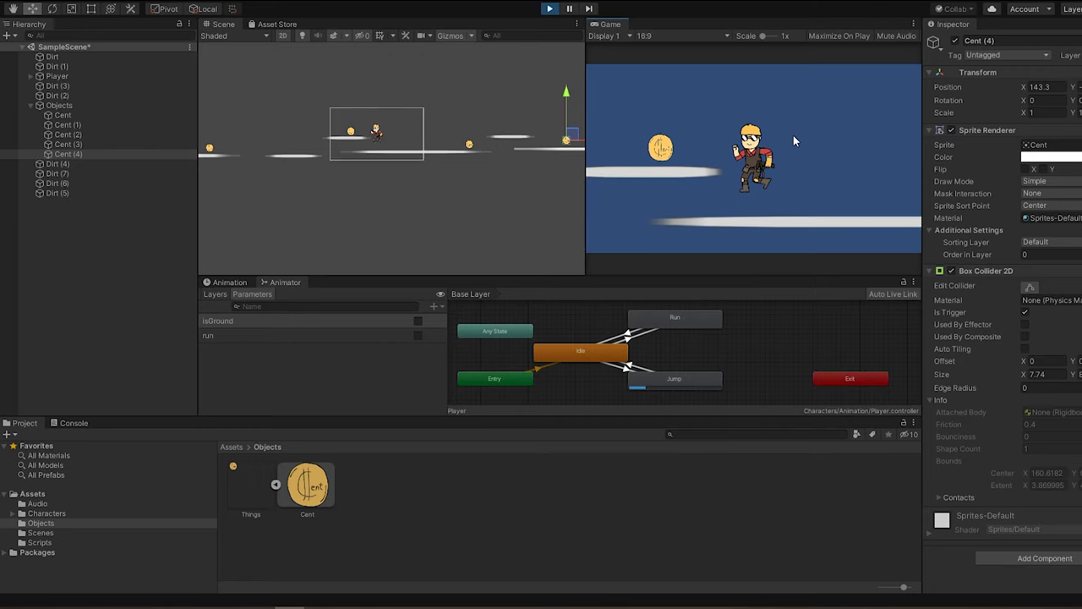
key(Right)
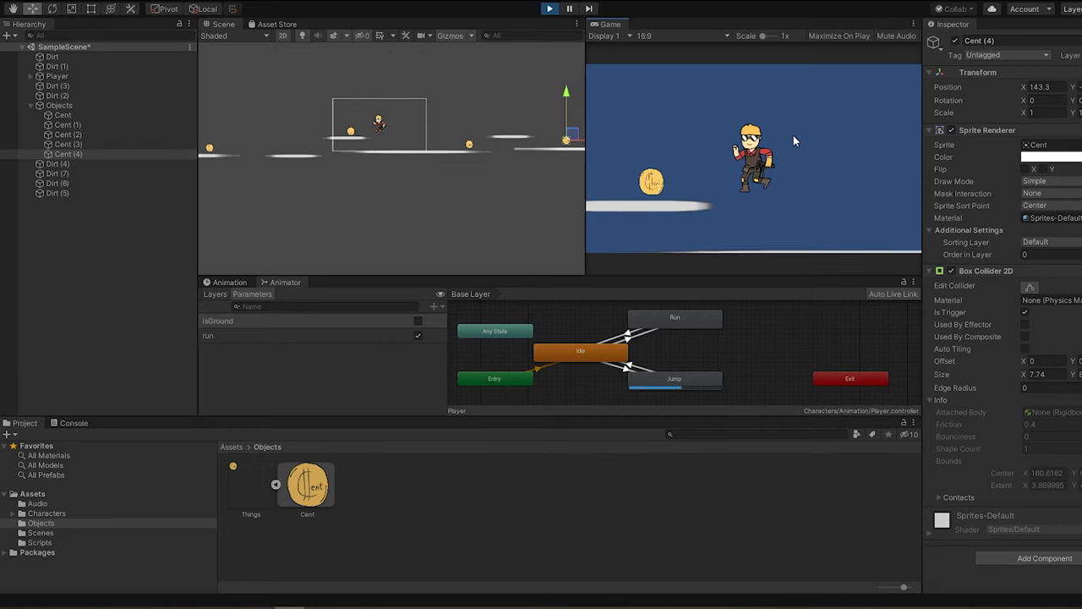
key(ctrl+p)
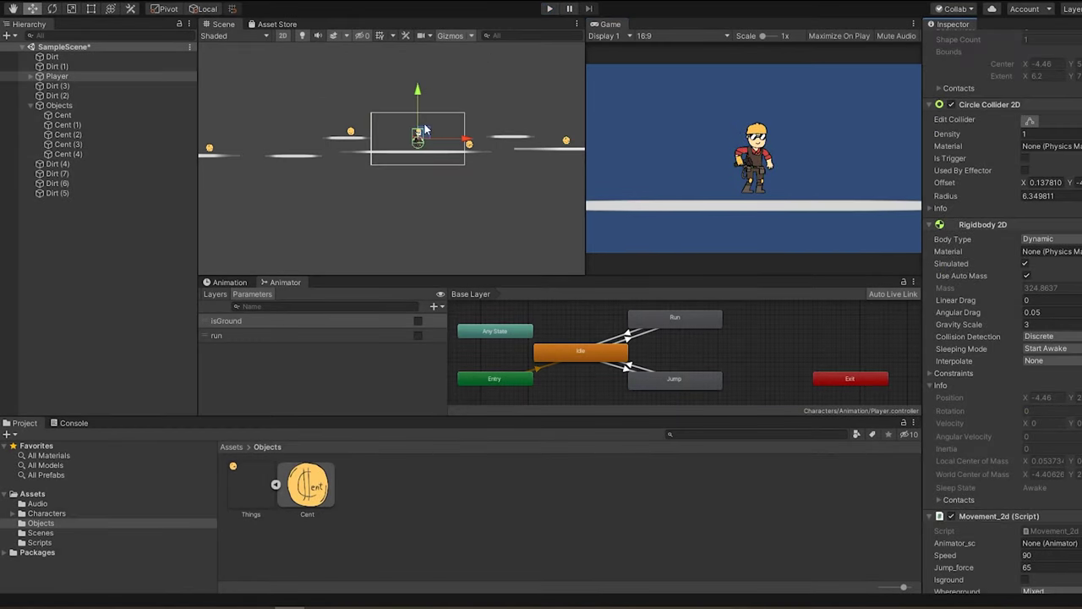
click(30, 497)
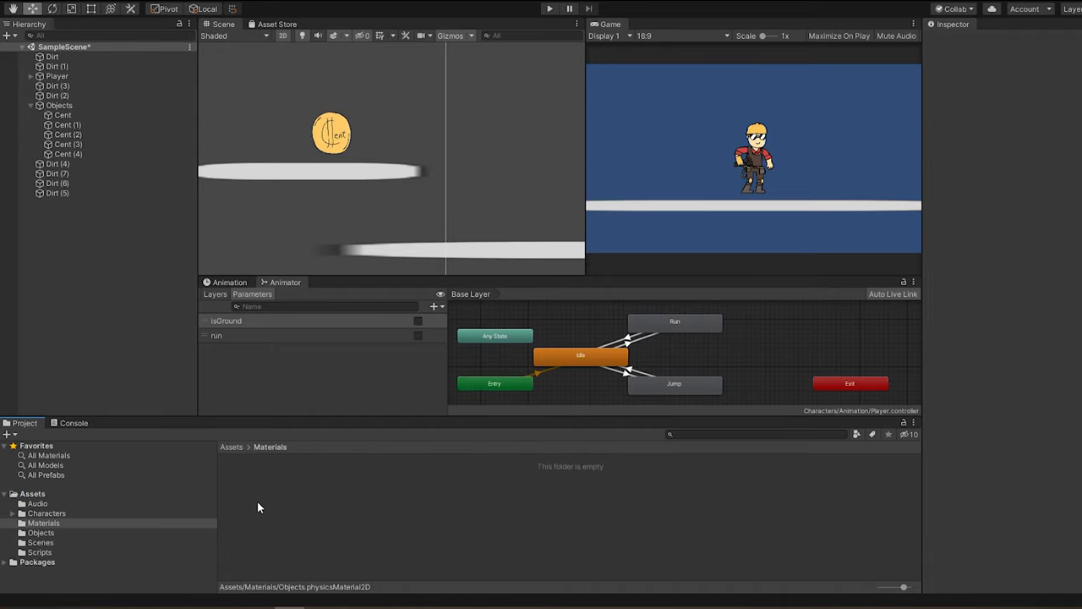
- Create a Physics Material 2D named Objects in the Materials folder
right_click(259, 504)
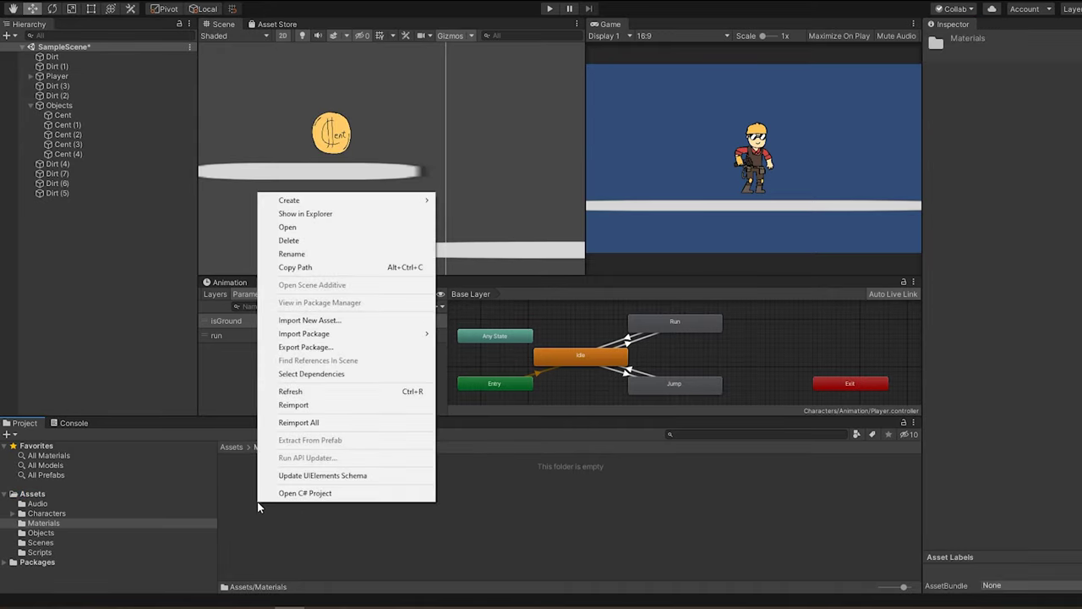
mouse_move(397, 200)
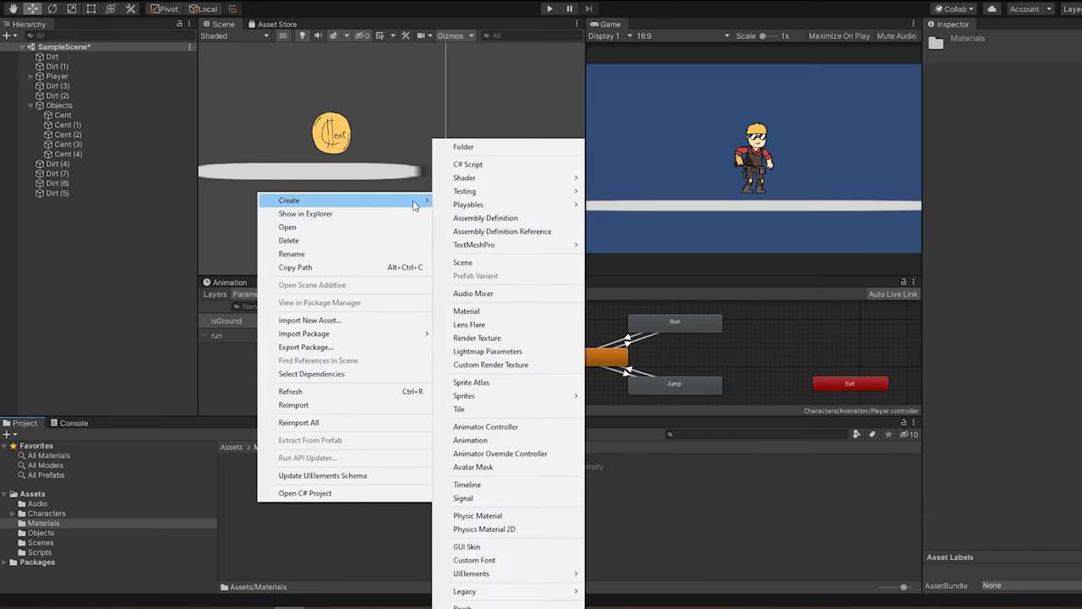
click(496, 531)
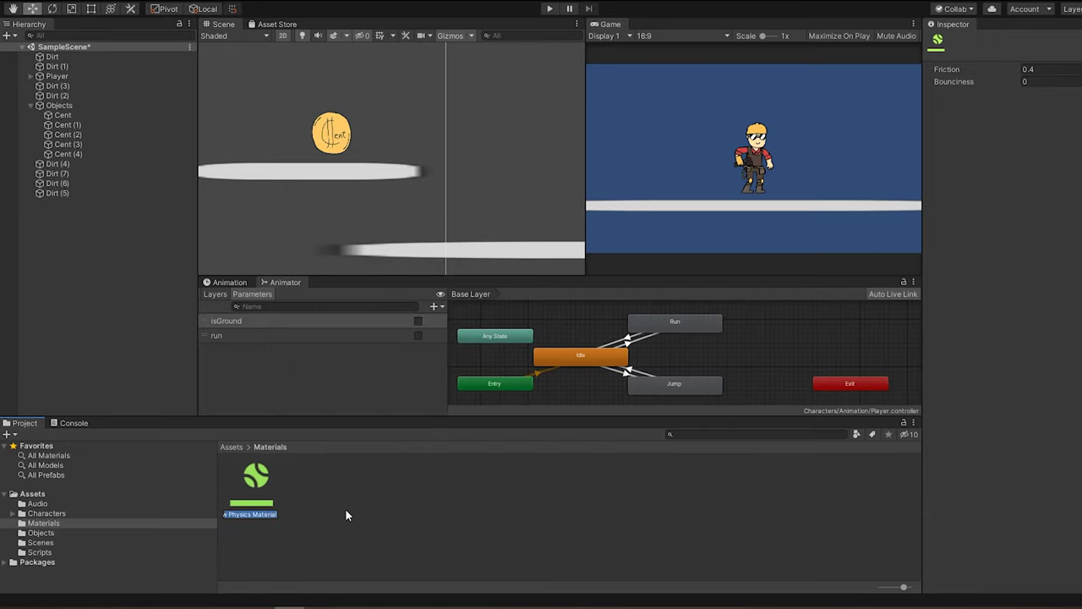
text(Objects)
key(Return)
- Assign the Objects material to the Box Collider 2D of Dirt (2) and Dirt (1)
click(363, 174)
scroll(421, 249, down, 3)
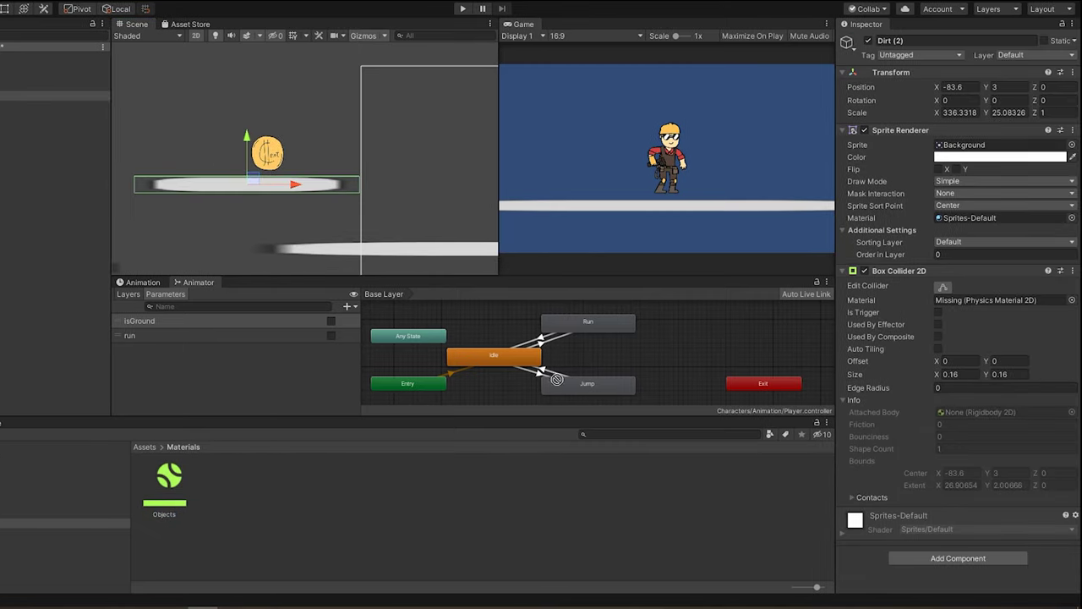
drag(177, 483, 981, 301)
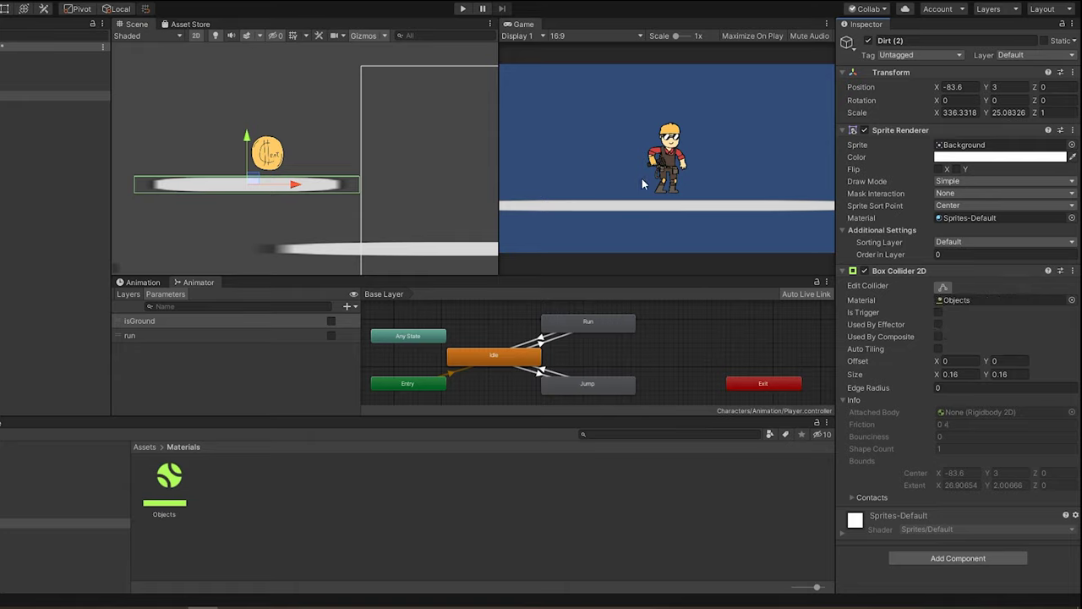
mouse_move(411, 159)
middle_down()
mouse_move(241, 161)
mouse_move(533, 149)
middle_up()
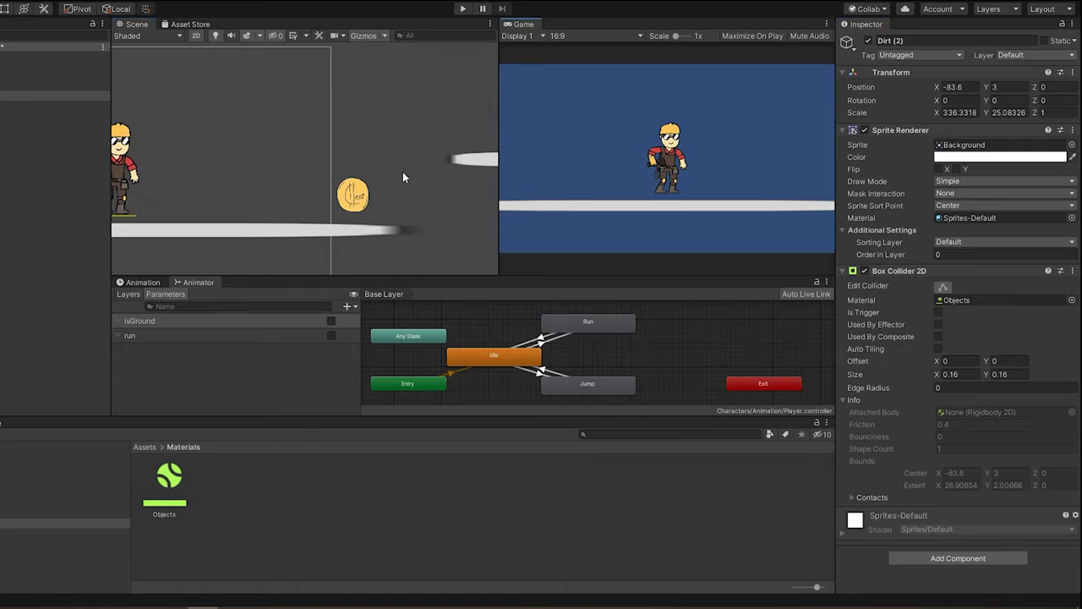
click(474, 161)
middle_drag(405, 148, 217, 158)
drag(166, 482, 981, 300)
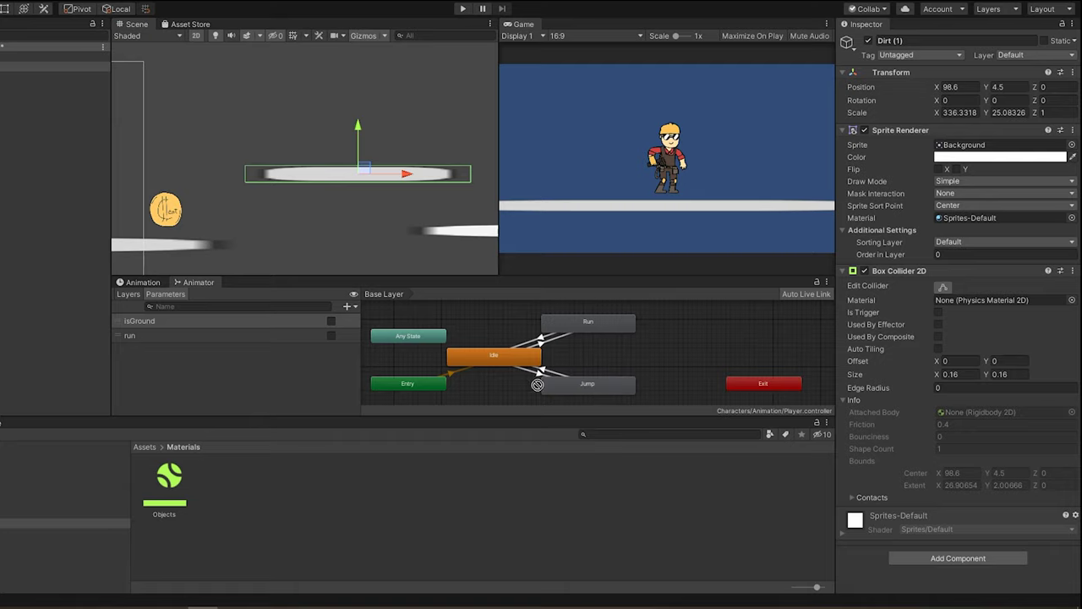
middle_drag(229, 170, 384, 140)
- Set the Objects material's Friction to 0
double_click(957, 299)
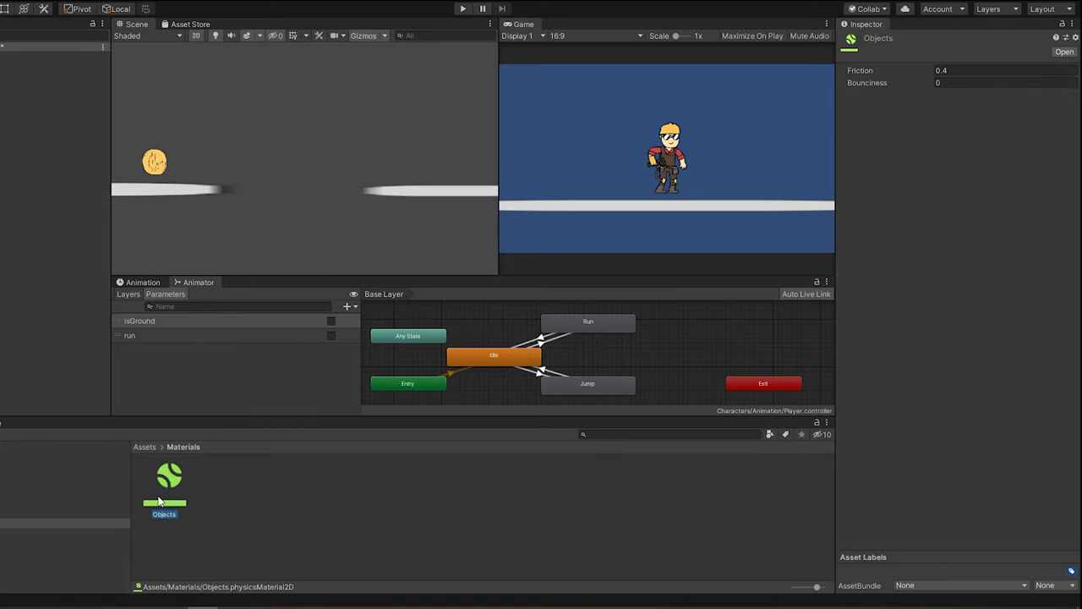
click(964, 70)
text(0)
mouse_move(186, 119)
middle_down()
mouse_move(387, 88)
mouse_move(340, 81)
middle_up()
- Play-test the frictionless platforms twice, stopping play mode after each run
key(ctrl+p)
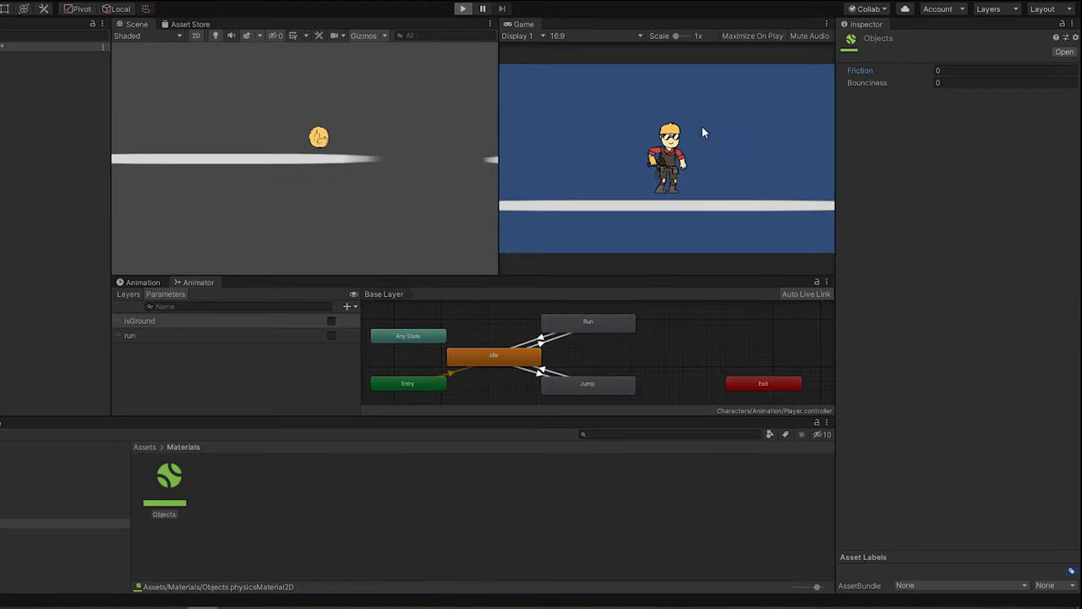
key(ctrl+p)
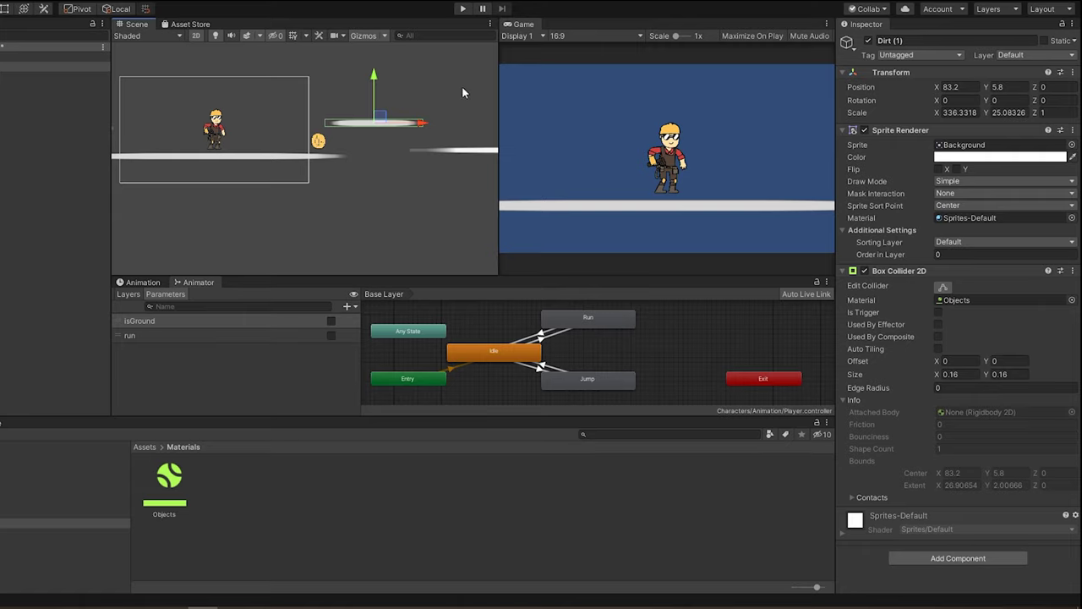
click(463, 8)
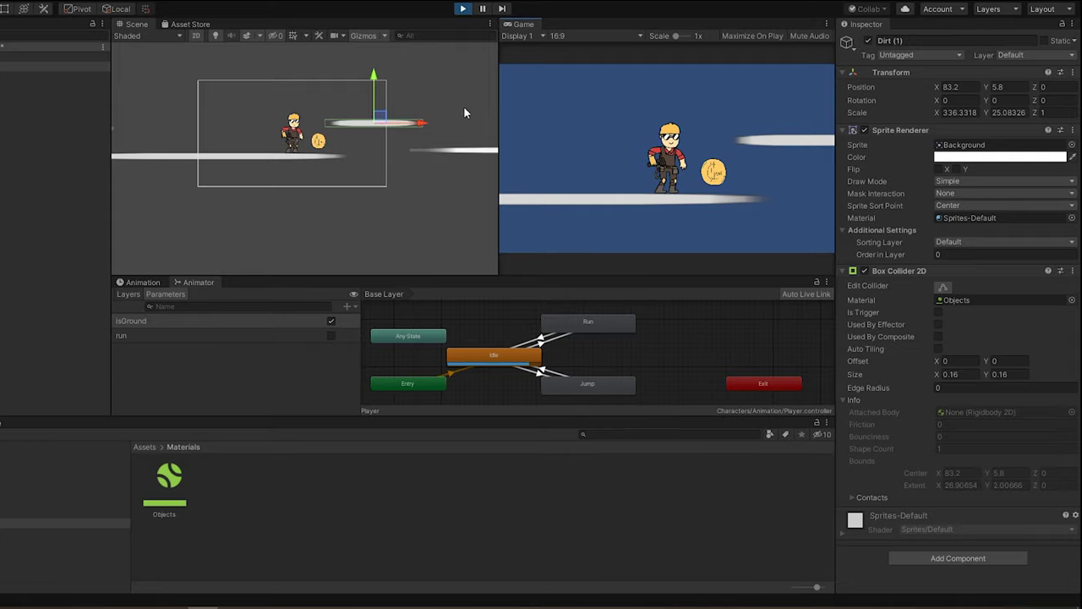
click(463, 9)
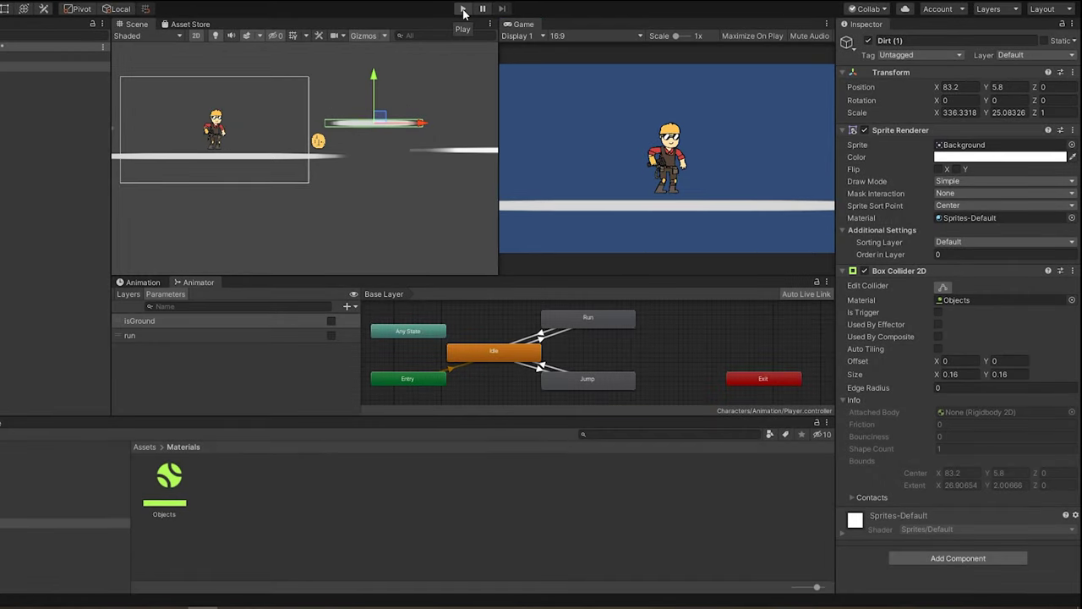
- Add a Platform Effector 2D component to the Dirt (1) platform
click(962, 558)
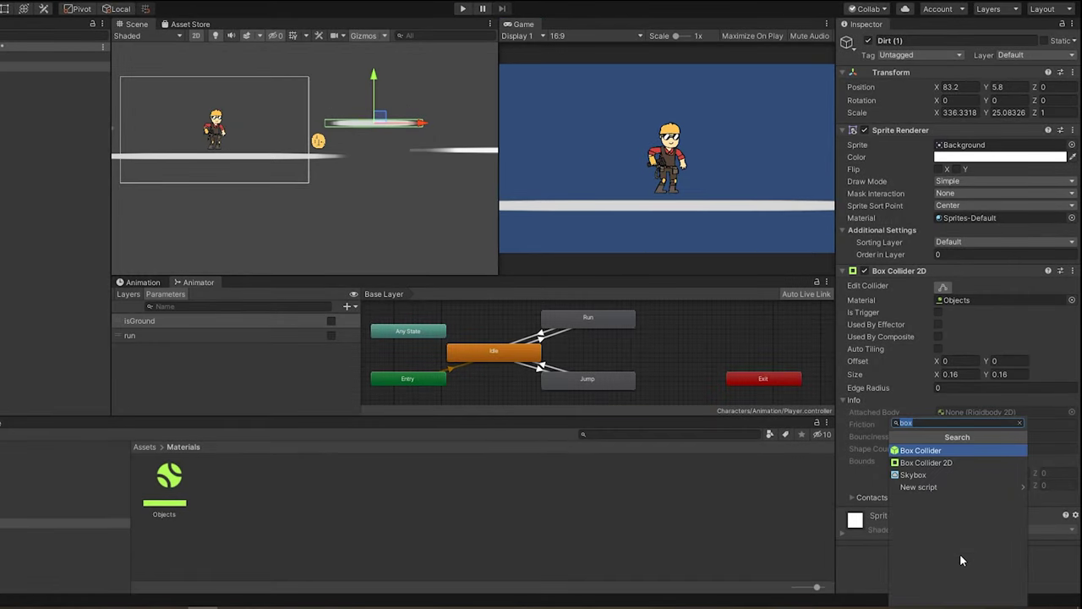
text(pla)
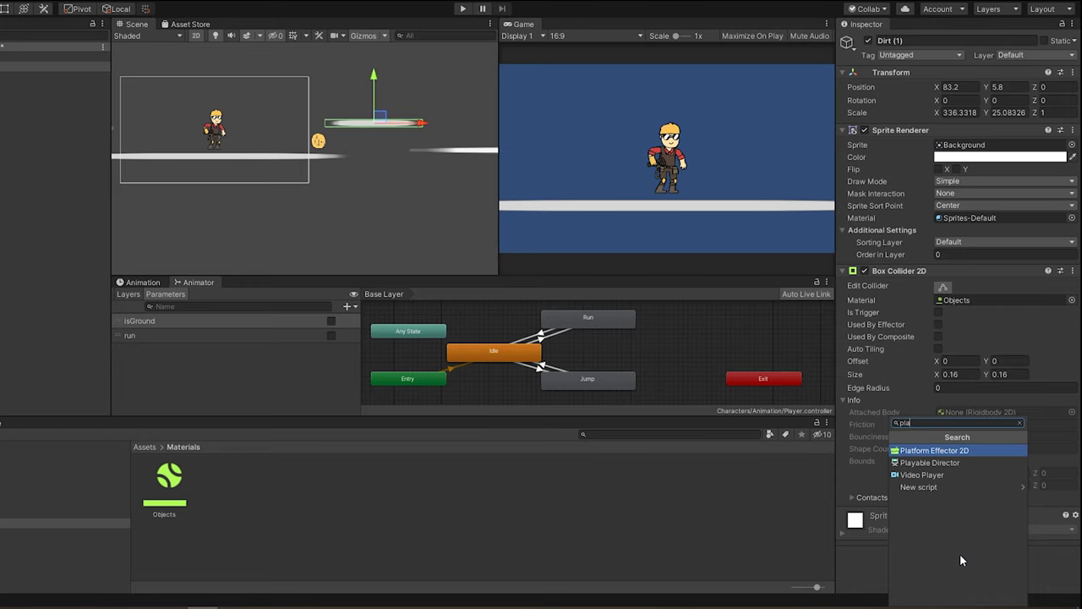
click(947, 450)
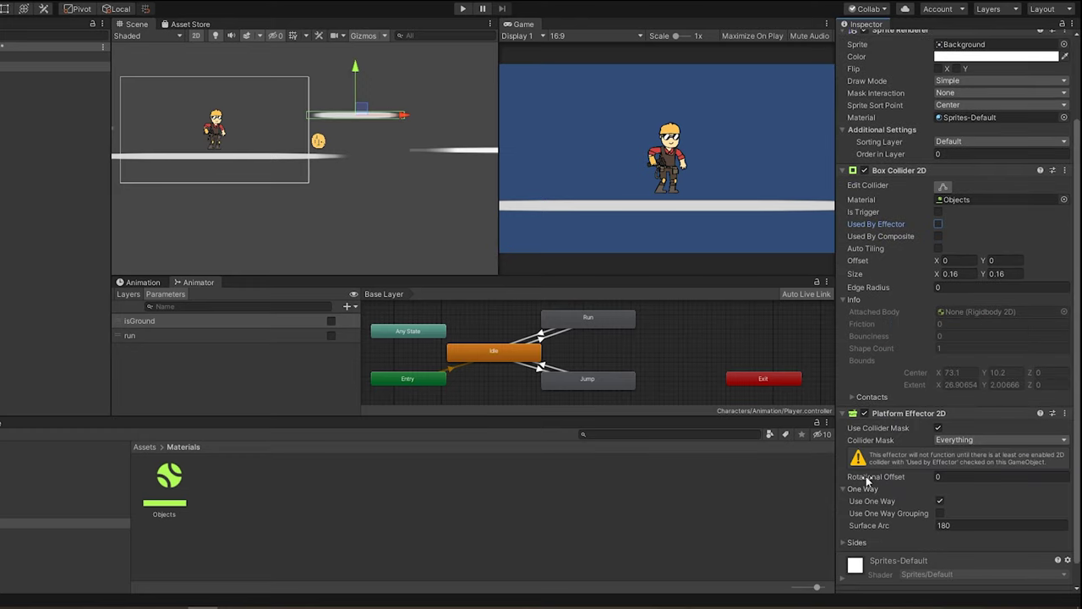
- Expand the effector's Sides settings and tick Used By Effector on the Box Collider 2D
mouse_move(933, 480)
click(844, 491)
click(843, 517)
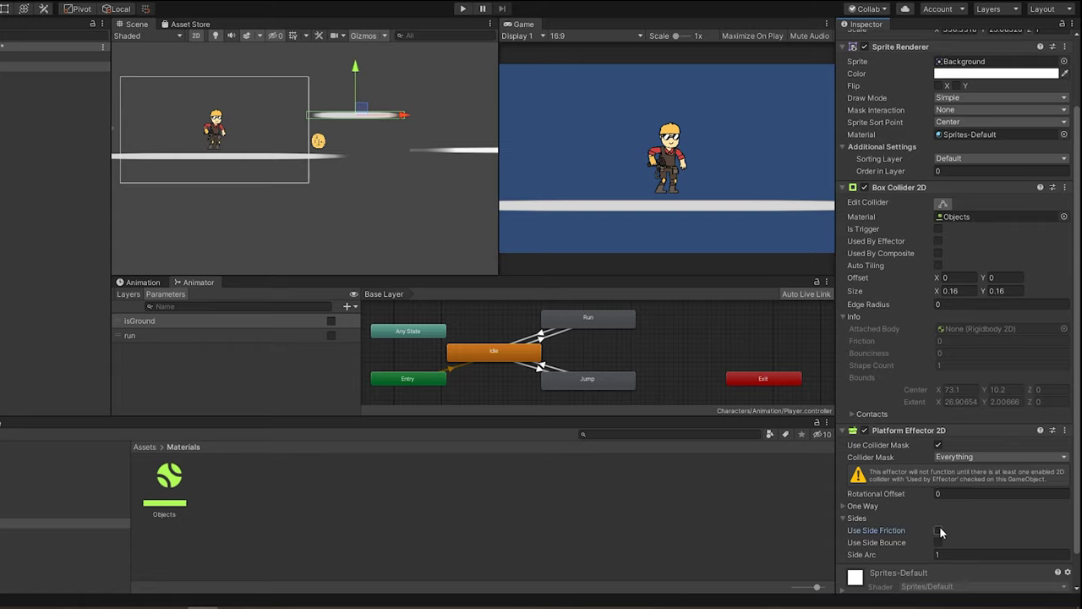
click(938, 241)
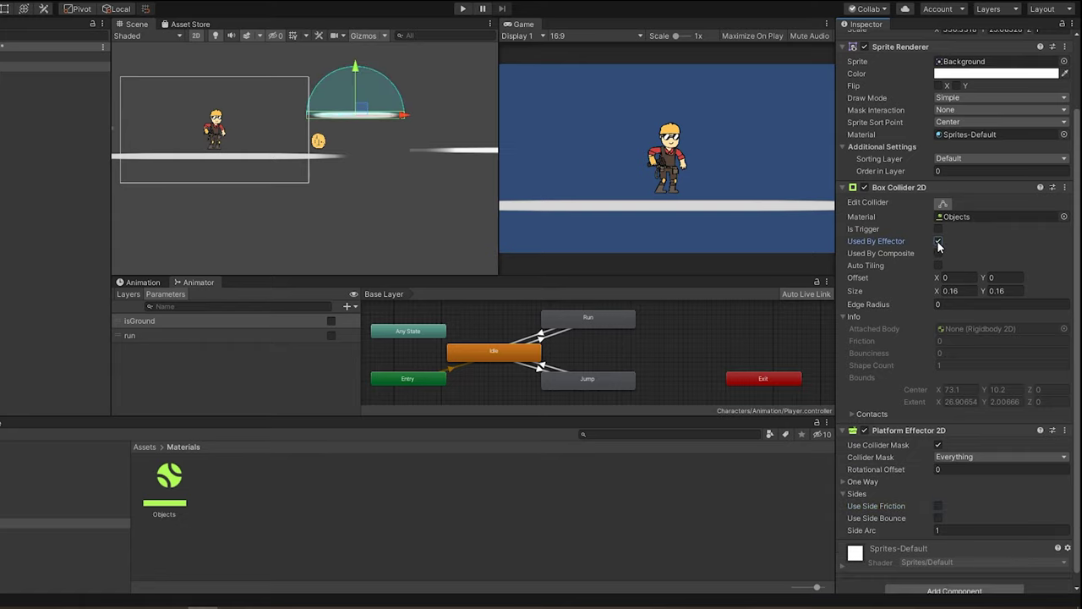
scroll(346, 114, up, 2)
scroll(355, 114, up, 2)
scroll(372, 114, up, 2)
scroll(383, 142, down, 2)
scroll(381, 145, down, 2)
scroll(381, 144, down, 1)
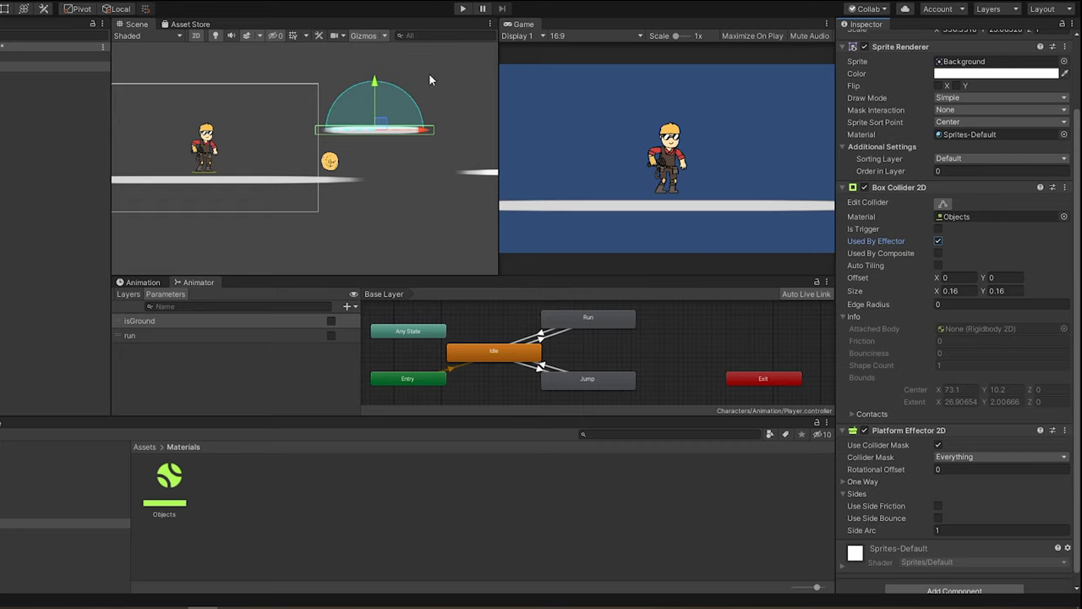
- Play-test running right and jumping toward the one-way platform, then stop play mode
click(463, 8)
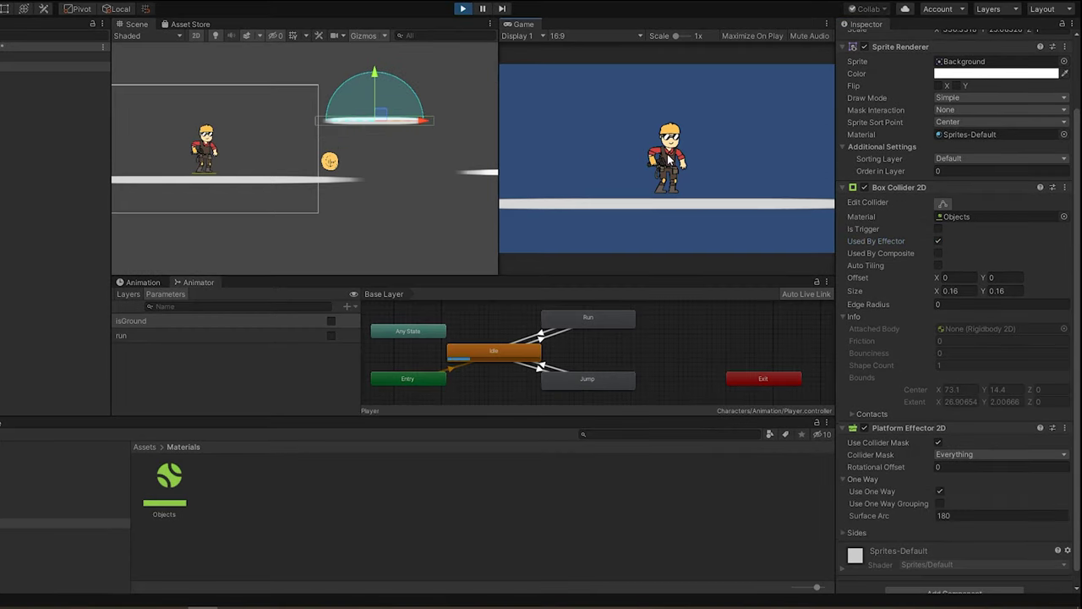
key(Right)
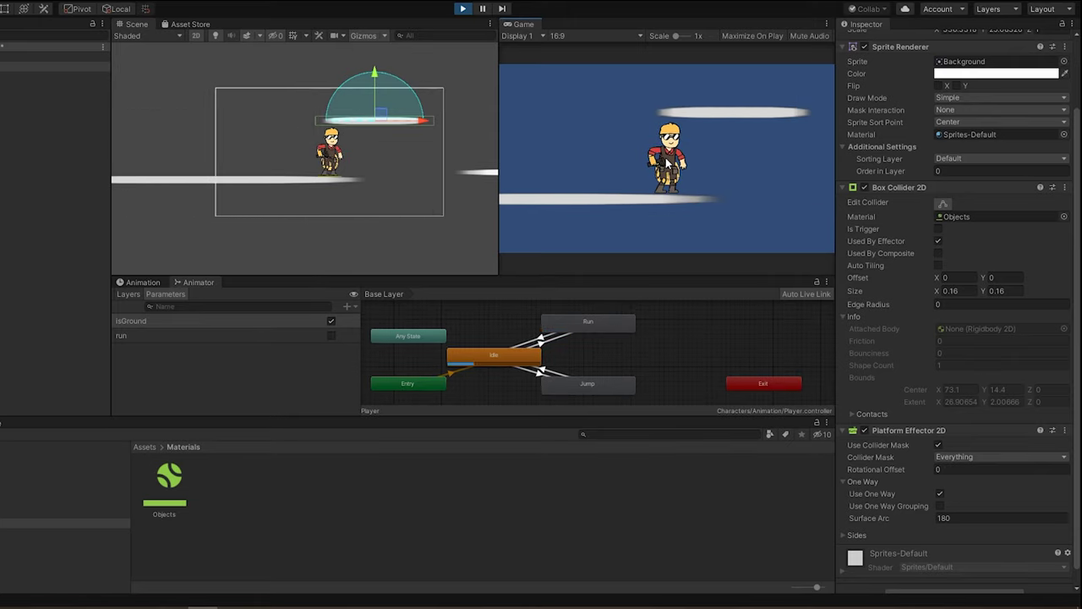
key(space)
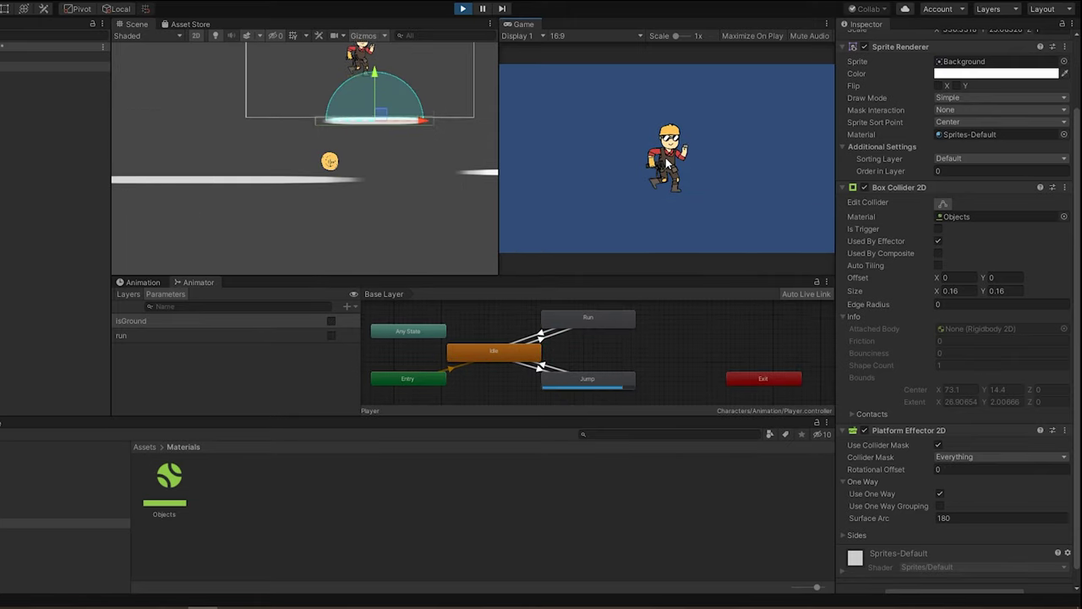
key(ctrl+p)
- Set the Surface Arc to 170 and play-test jumping onto the upper platform and running right
click(966, 504)
text(1)
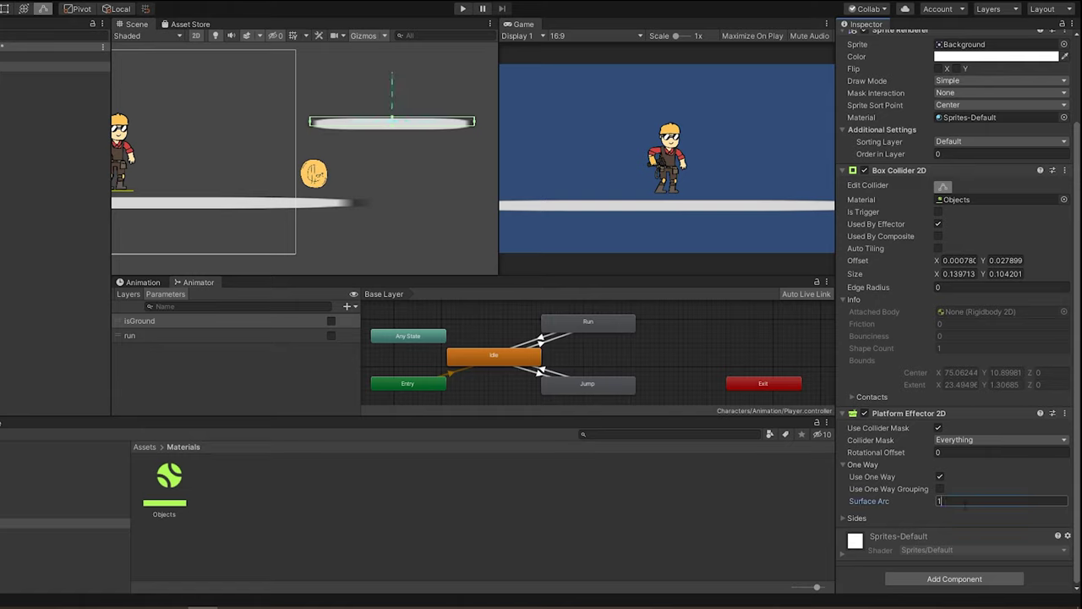
text(70)
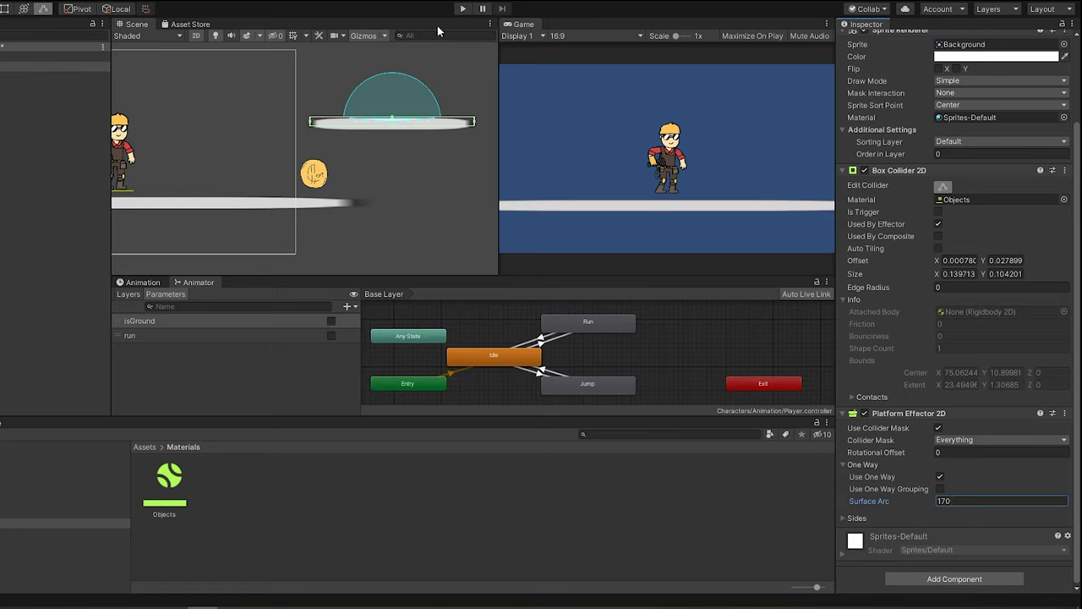
click(462, 9)
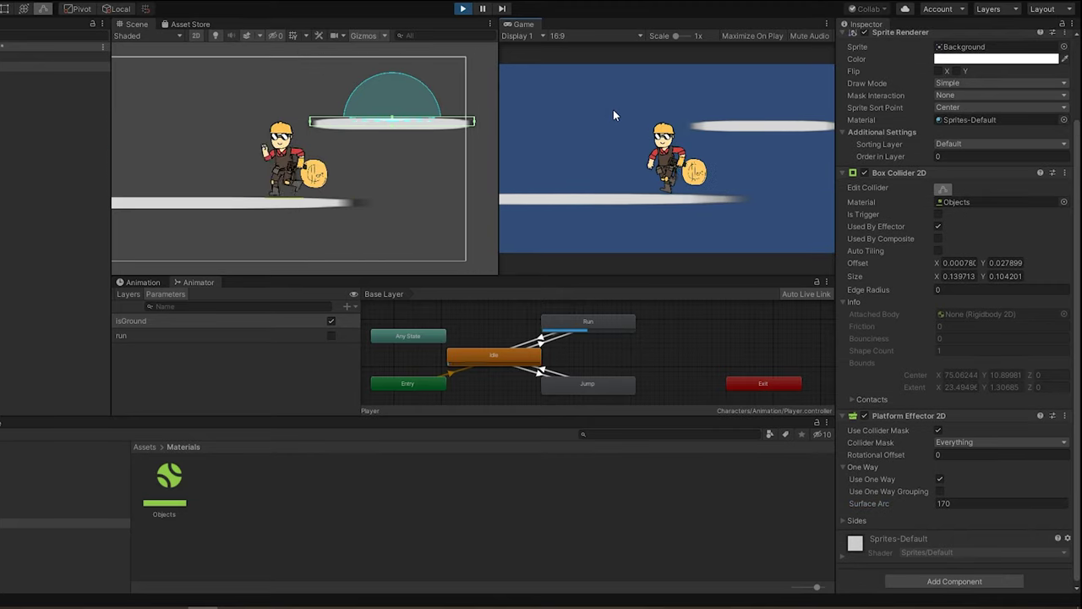
key(space)
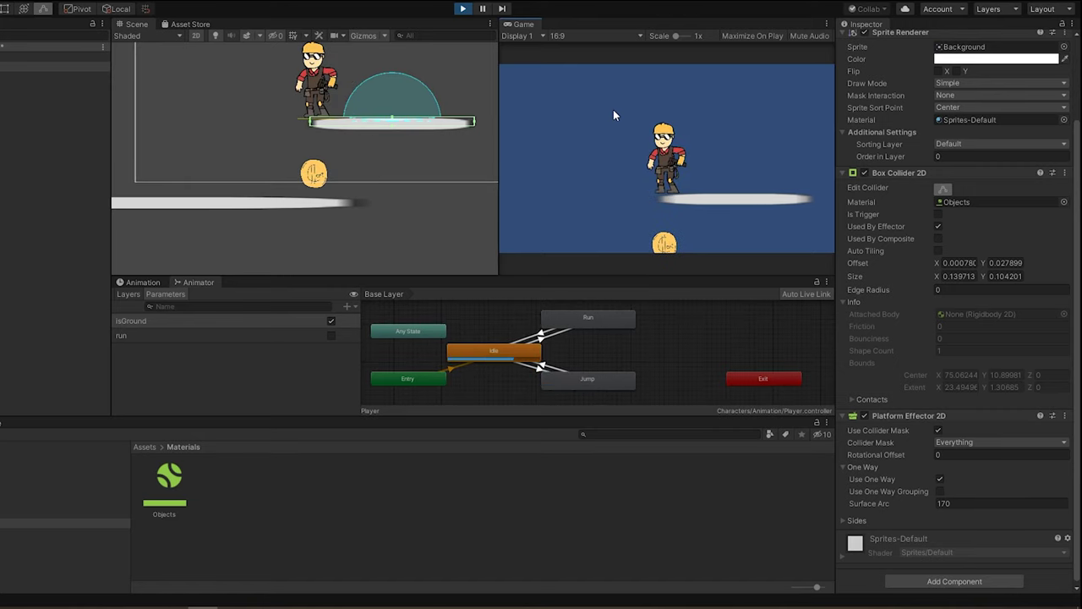
key(Right)
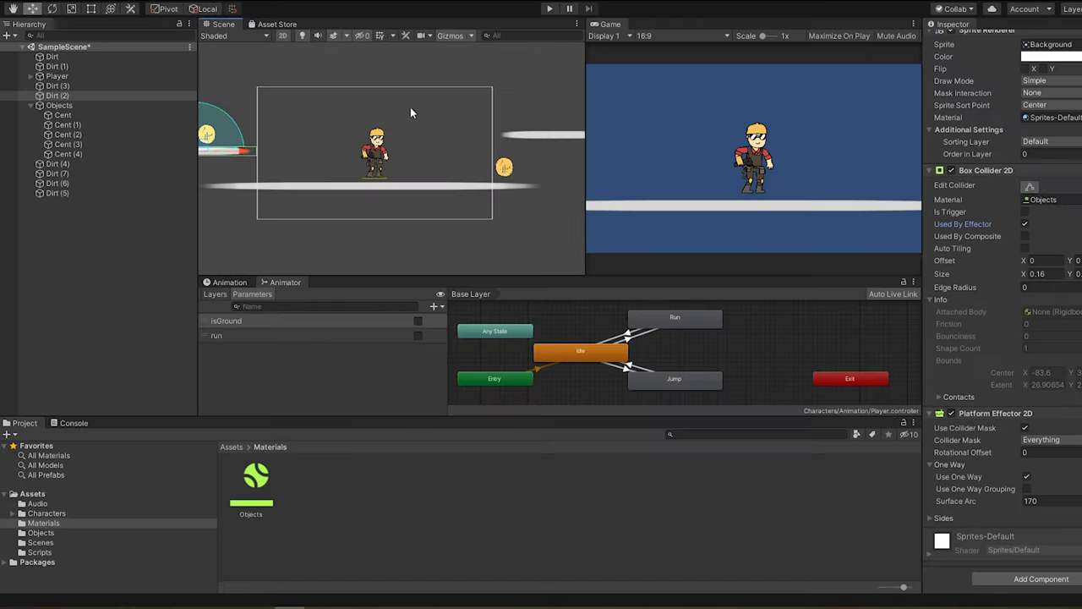
- Find the Cent coins in the level and delete the duplicate Cent (1)
click(261, 71)
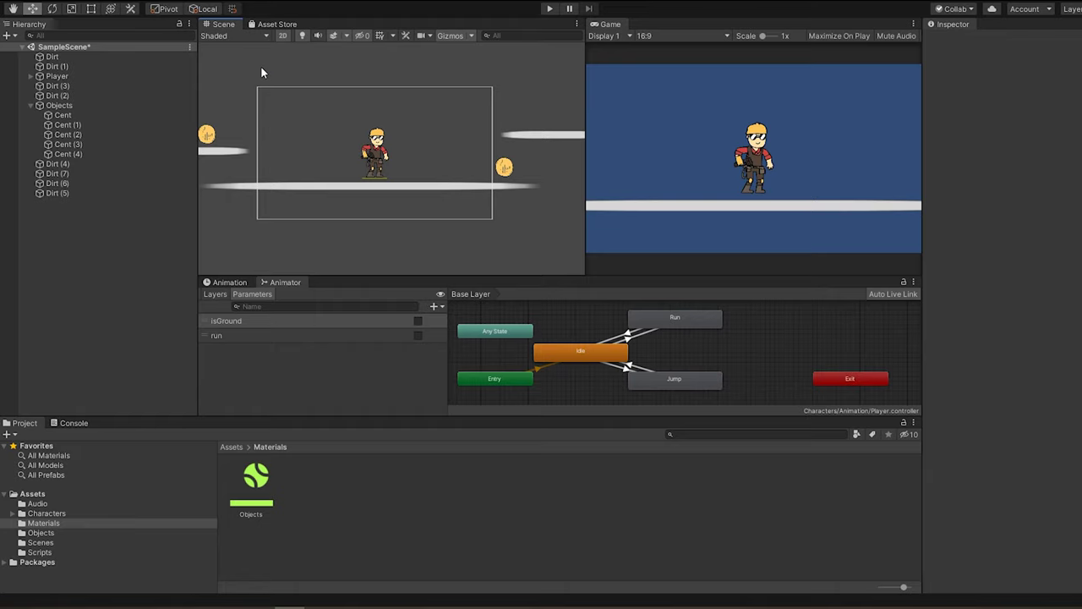
click(504, 167)
scroll(504, 167, up, 1)
key(q)
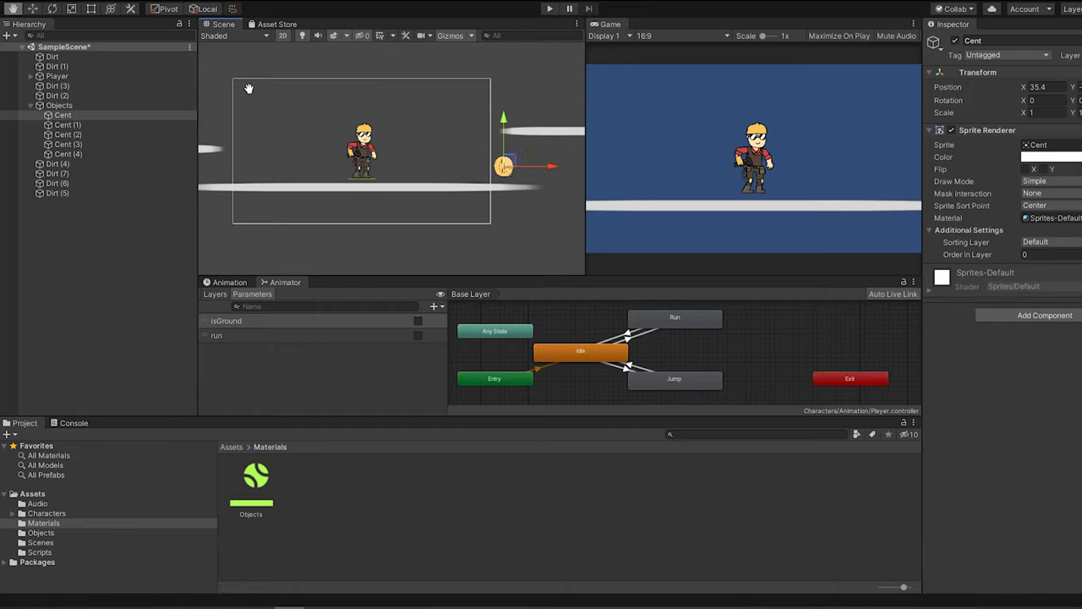
drag(248, 88, 369, 105)
key(w)
click(302, 147)
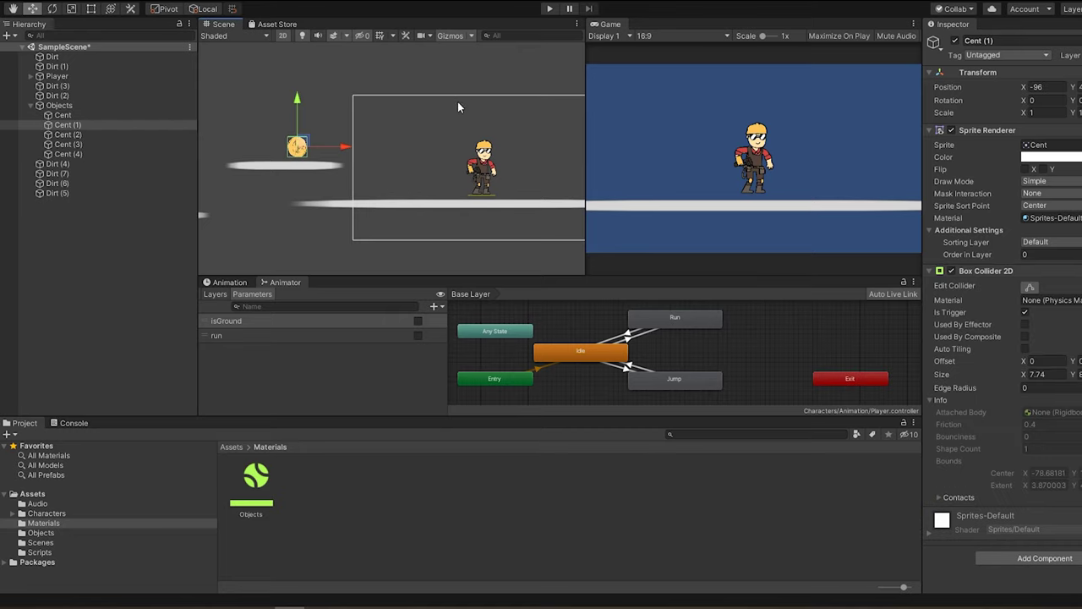
middle_drag(458, 106, 323, 103)
click(490, 179)
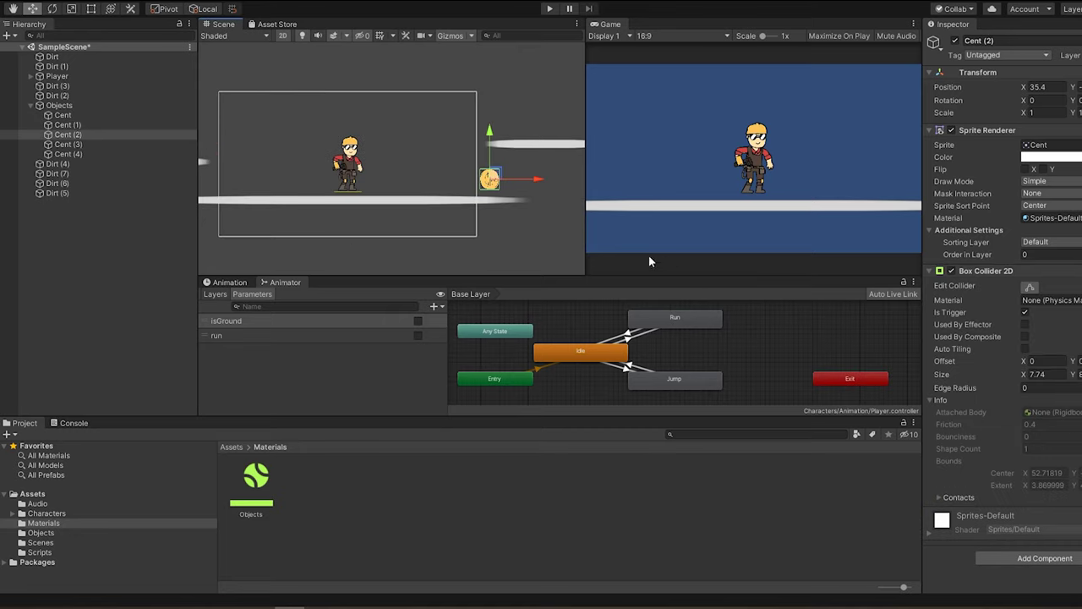
scroll(255, 140, up, 1)
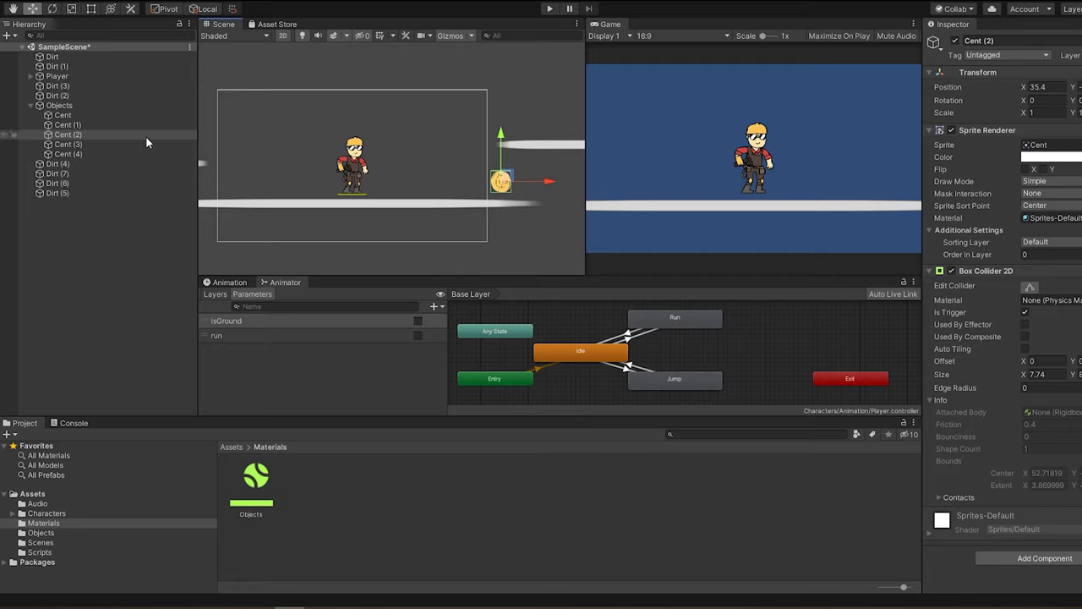
click(103, 126)
key(Delete)
- Select the remaining duplicate coin, then cancel an Add Component search for 'pla'
click(501, 181)
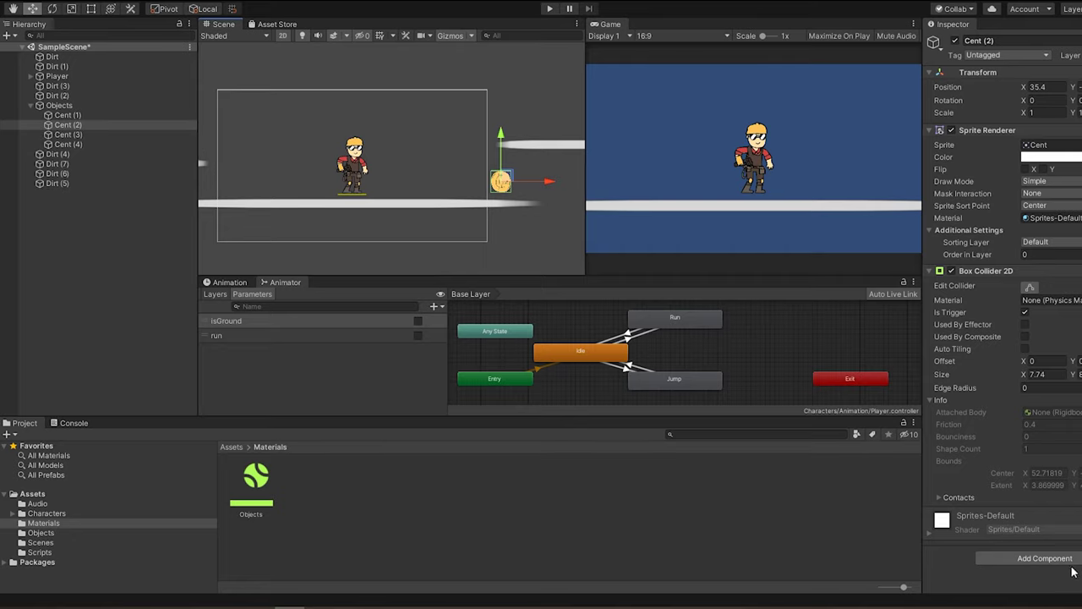
click(1065, 561)
text(pla)
key(Escape)
- Create a Coin_gain C# script in Assets/Scripts and open it for editing
click(52, 543)
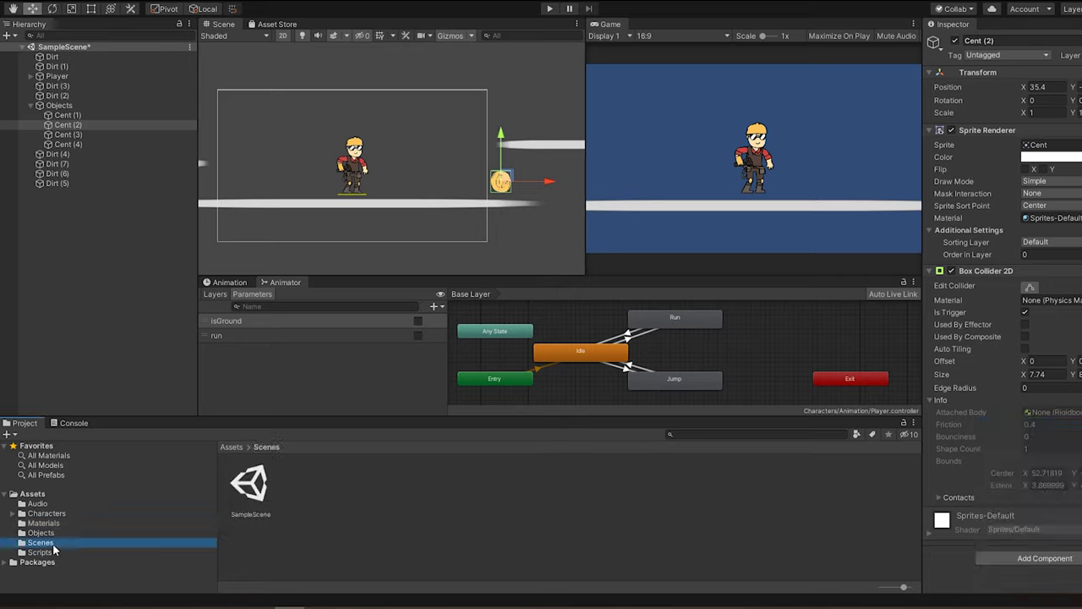
click(52, 553)
right_click(531, 494)
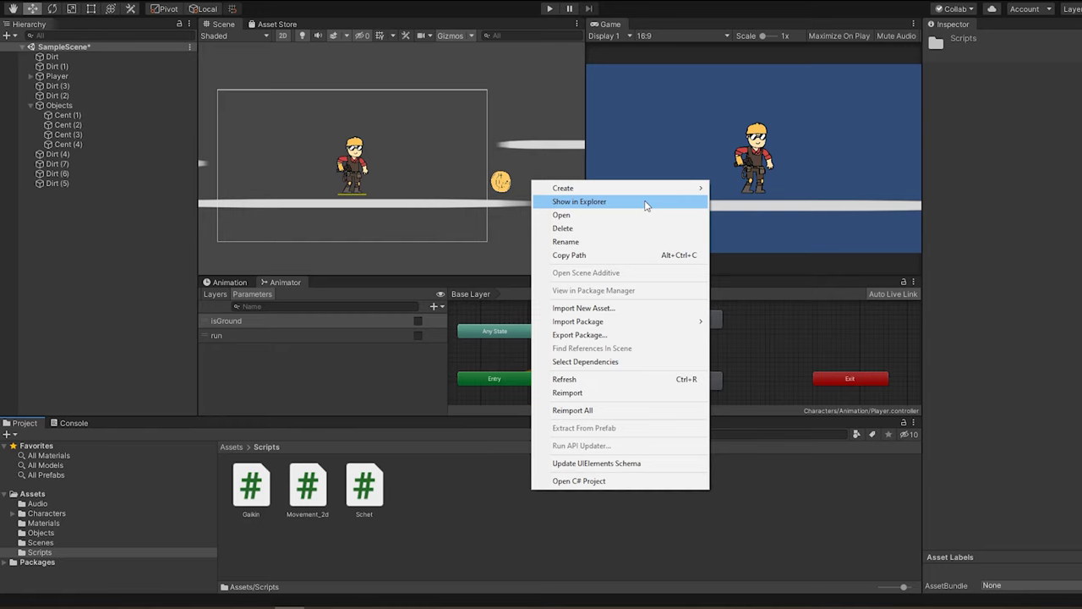
mouse_move(652, 189)
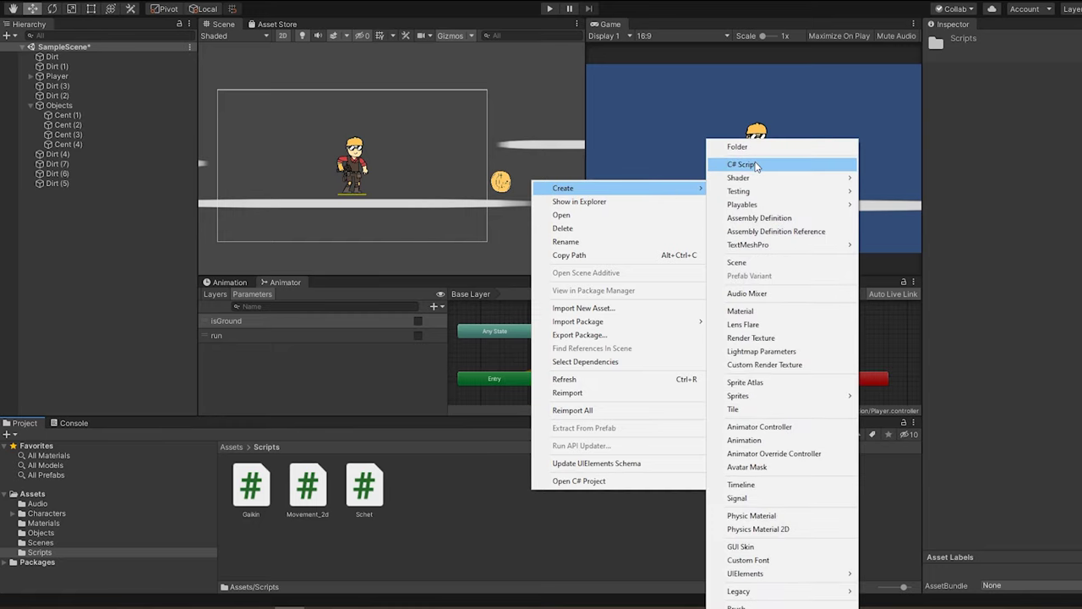
click(757, 164)
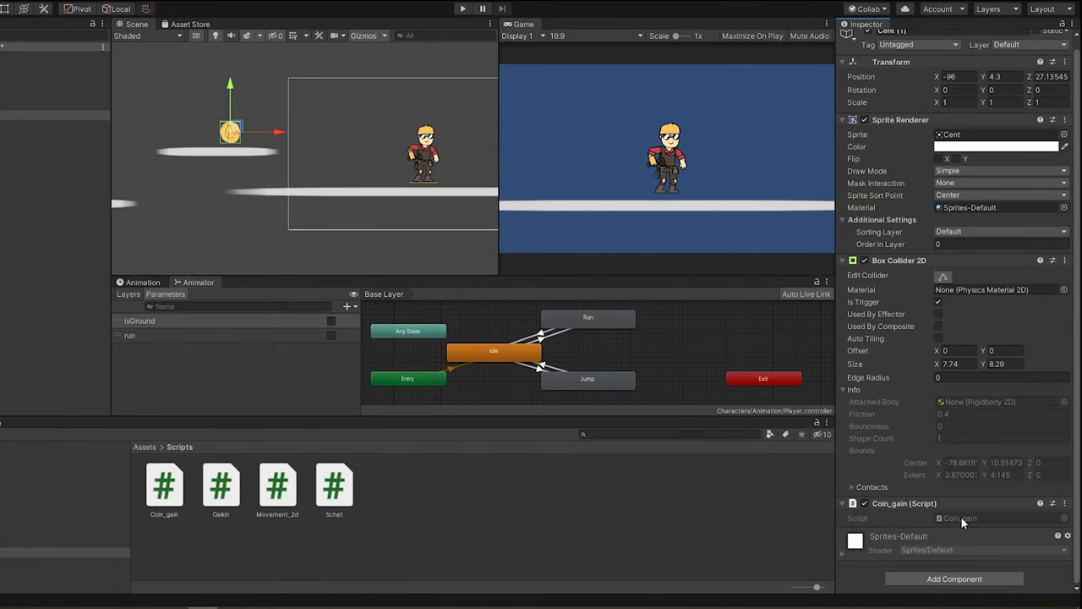
double_click(961, 518)
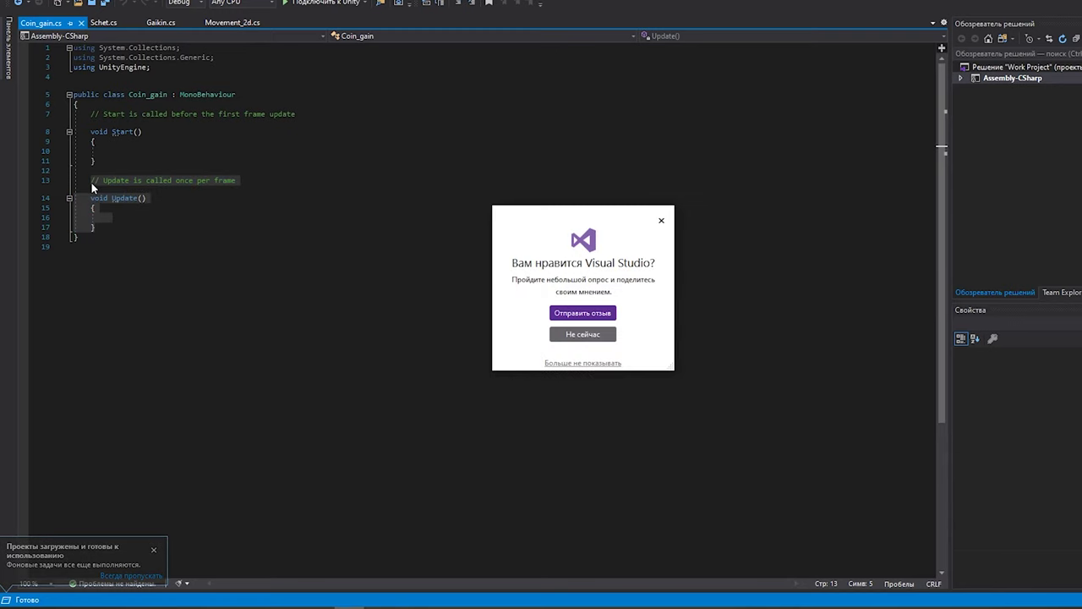
- Dismiss the survey and swap Update for an empty OnTriggerEnter2D(Collider2D collision) method
click(663, 221)
key(Delete)
key(Return)
text(void Ontrig)
key(Return)
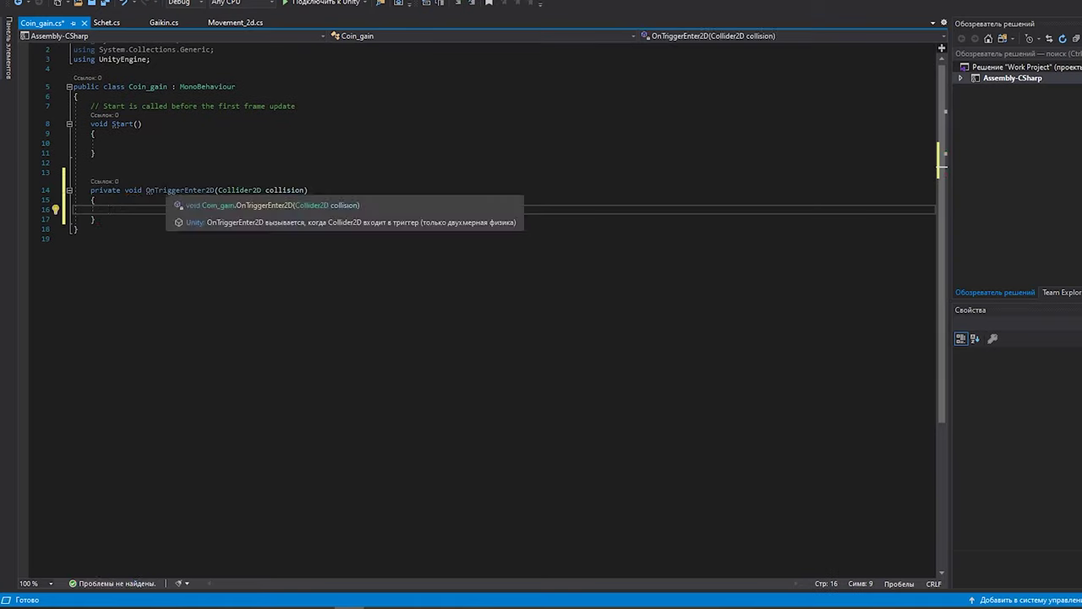
- Return from Visual Studio to the Unity editor
drag(295, 106, 90, 106)
mouse_move(290, 604)
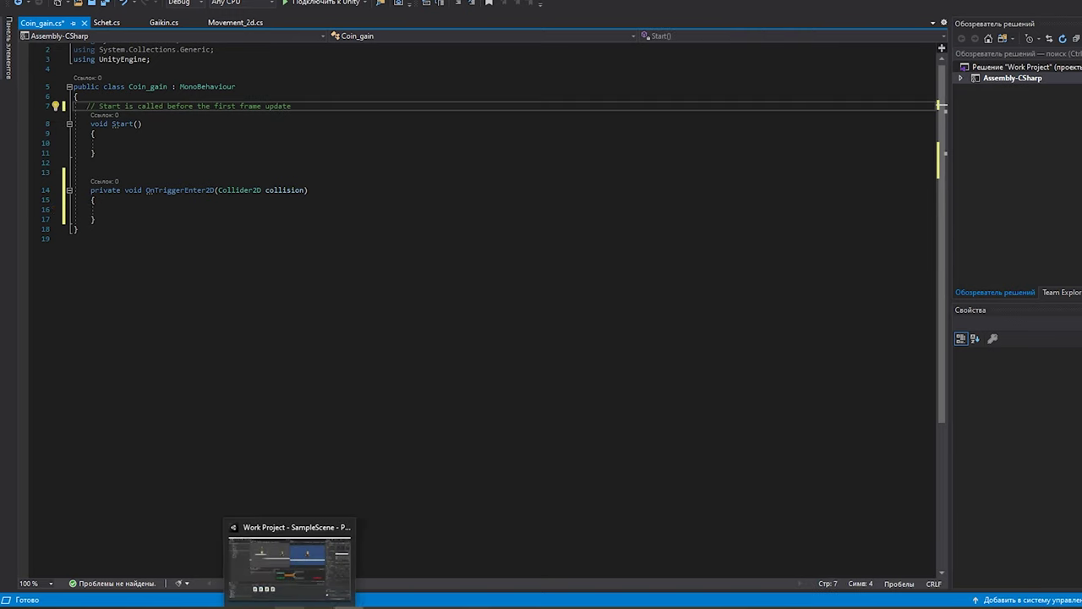
click(292, 560)
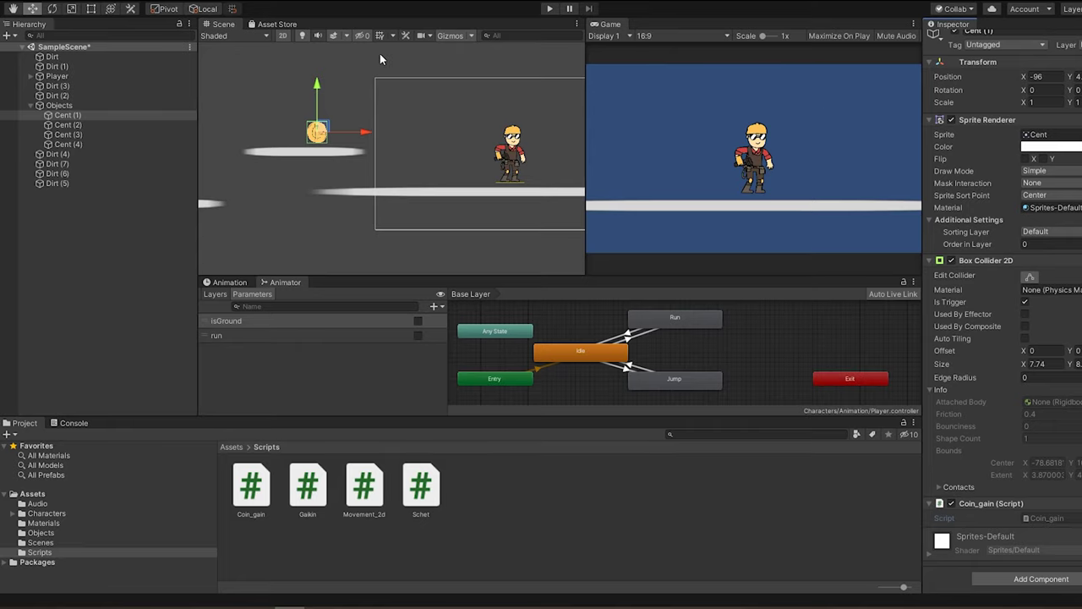
- Select the Player object in the Hierarchy
middle_drag(380, 53, 340, 51)
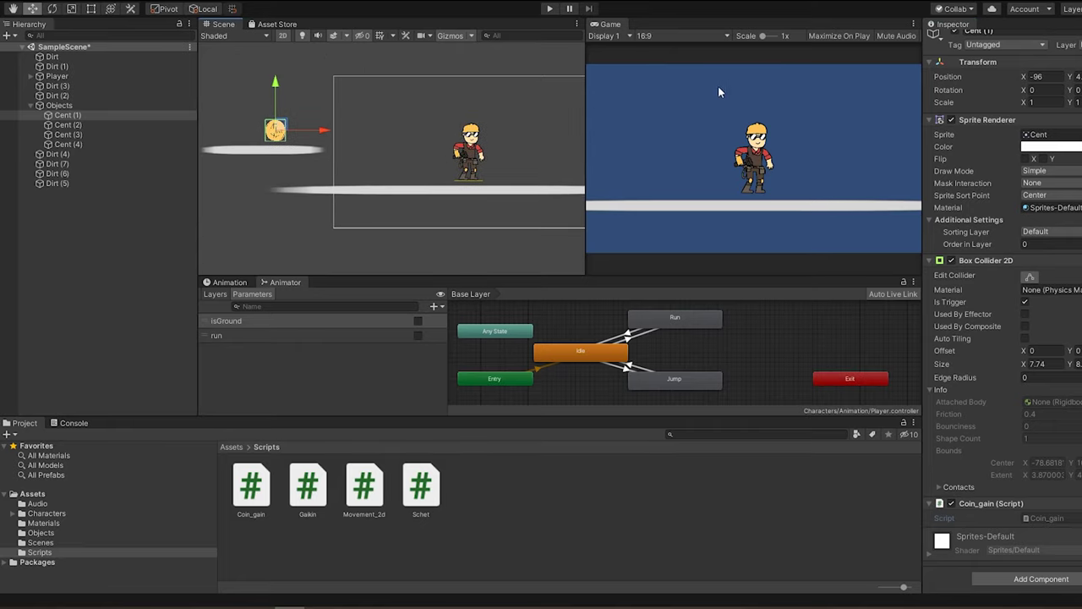
click(75, 104)
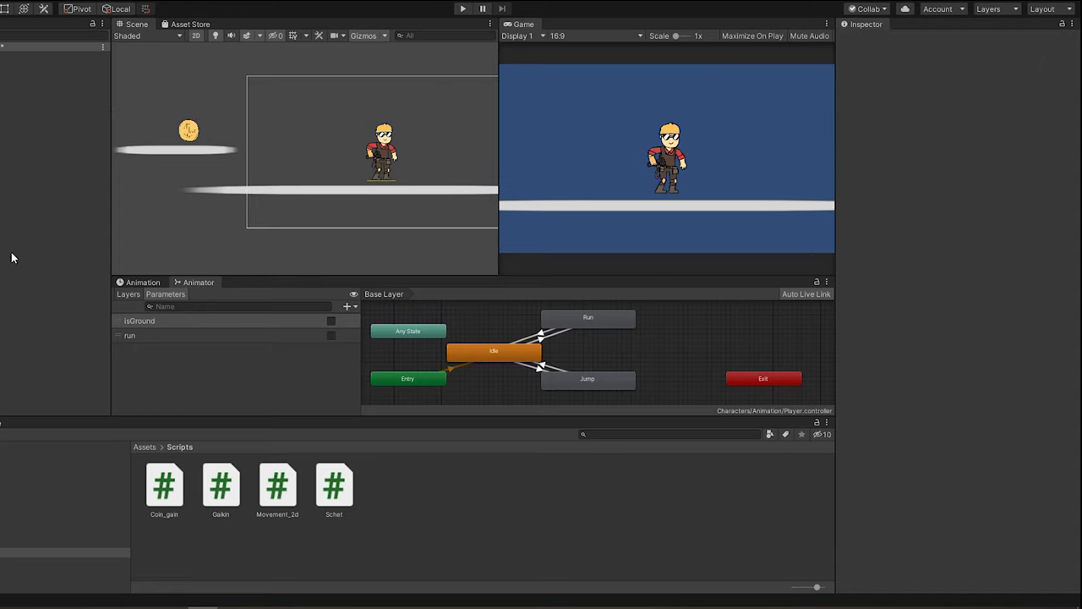
click(42, 76)
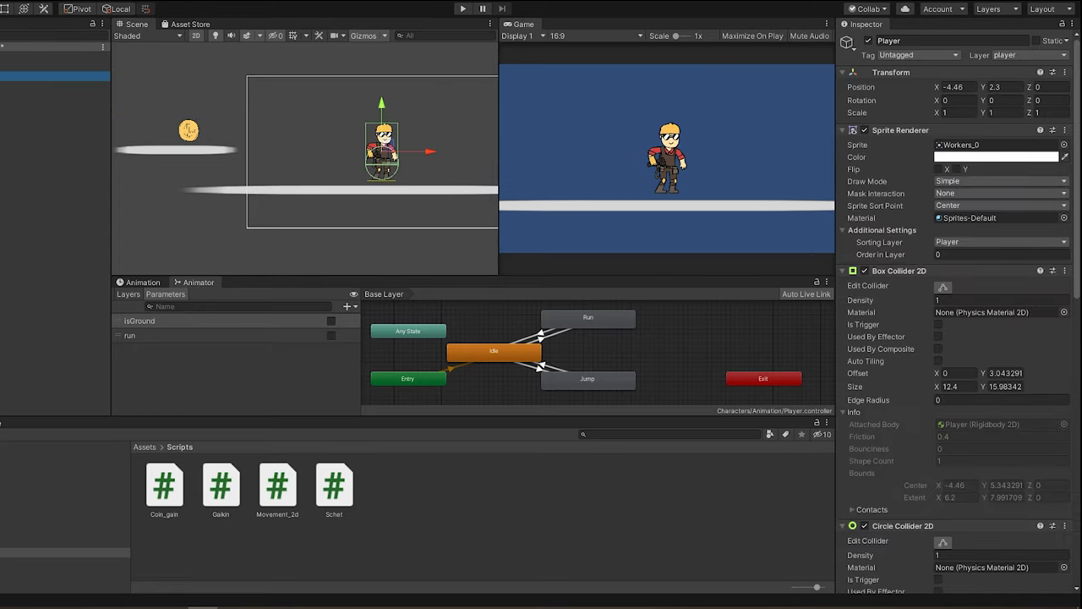
scroll(956, 313, down, 5)
scroll(1079, 382, down, 5)
- Create a Coints_gainer C# script in Scripts and attach it to the Player
right_click(379, 494)
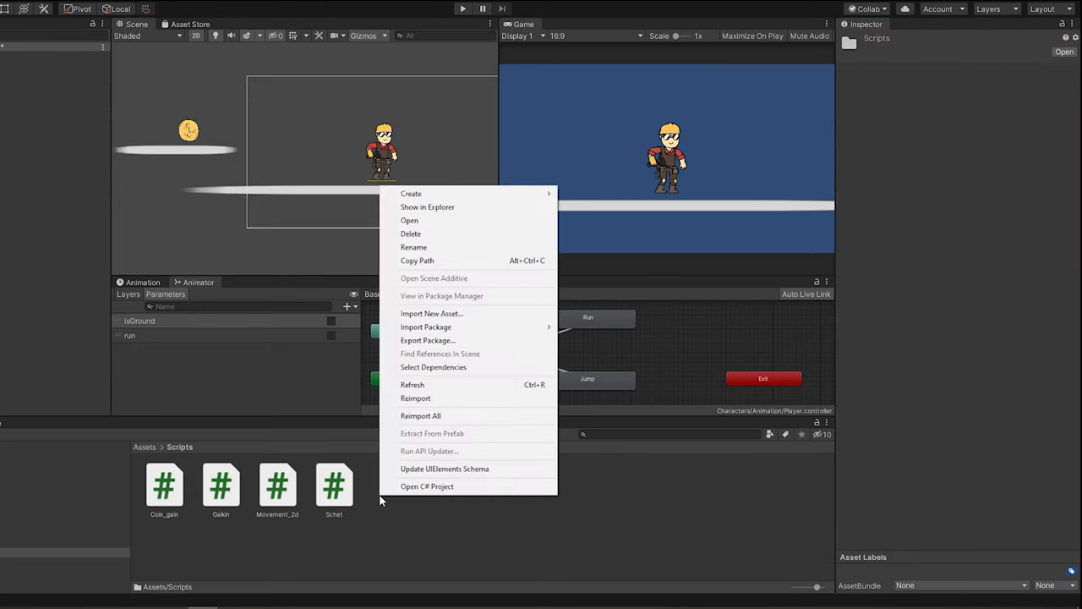
mouse_move(479, 201)
click(589, 164)
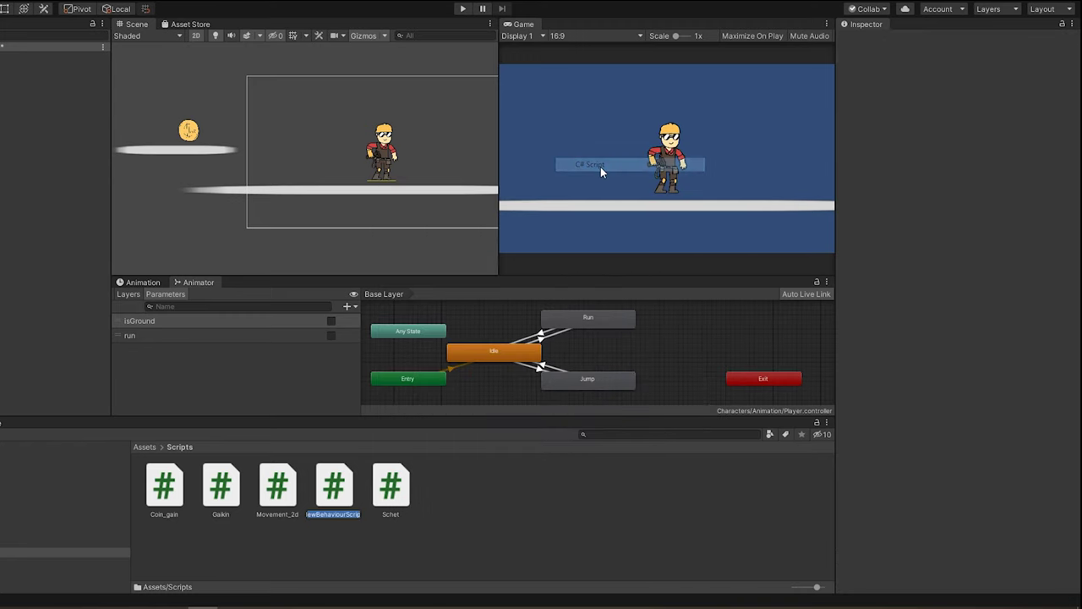
text(Coints_gainer)
key(Return)
drag(220, 499, 872, 539)
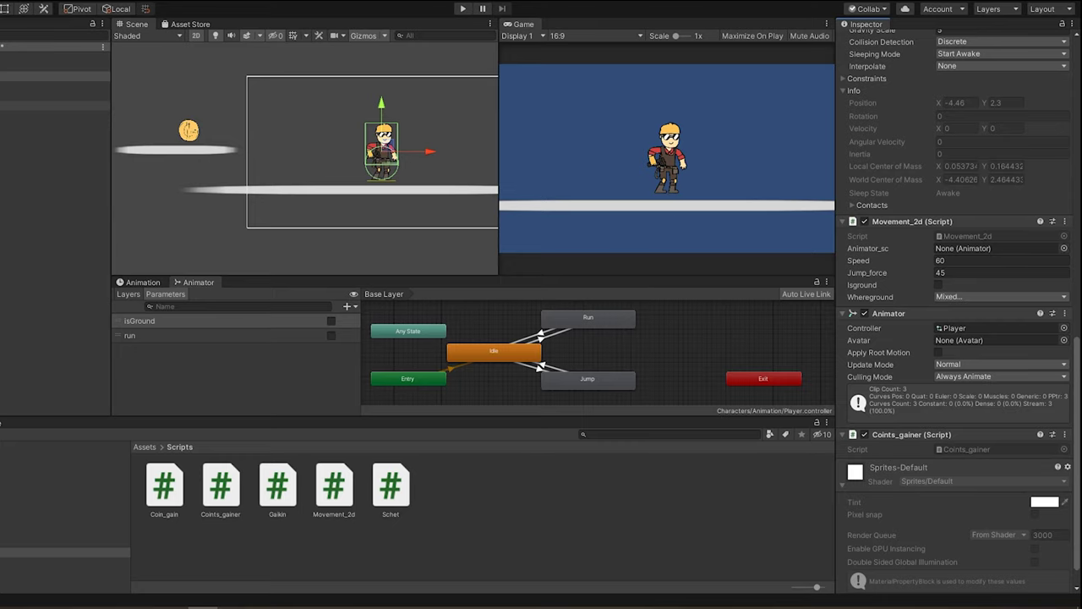
click(67, 494)
right_click(617, 494)
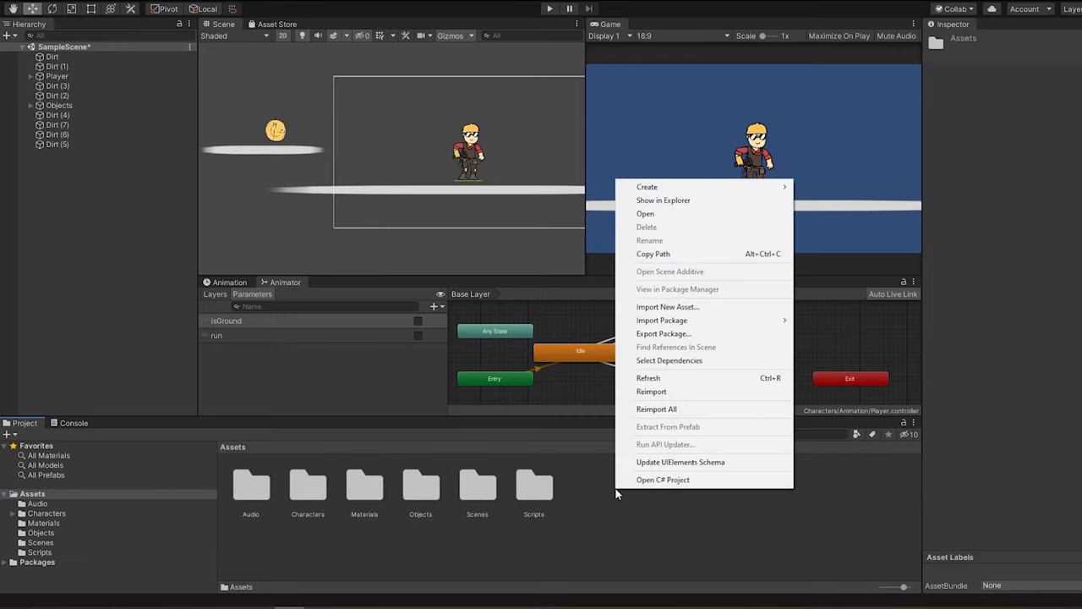
- Create a Screens folder in Assets and open it
mouse_move(738, 186)
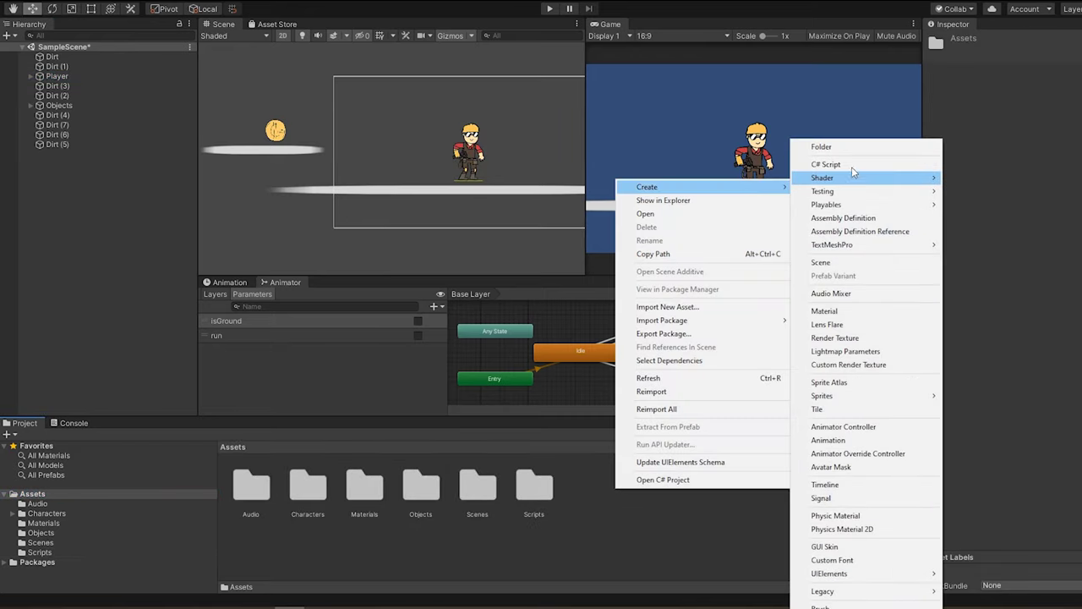
click(852, 151)
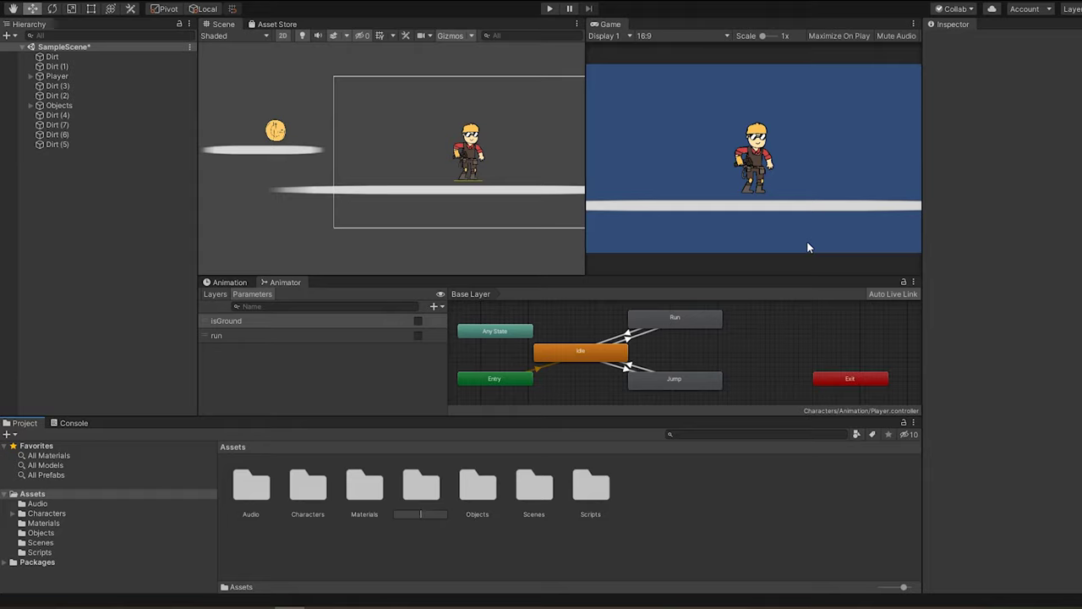
text(Screens)
key(Return)
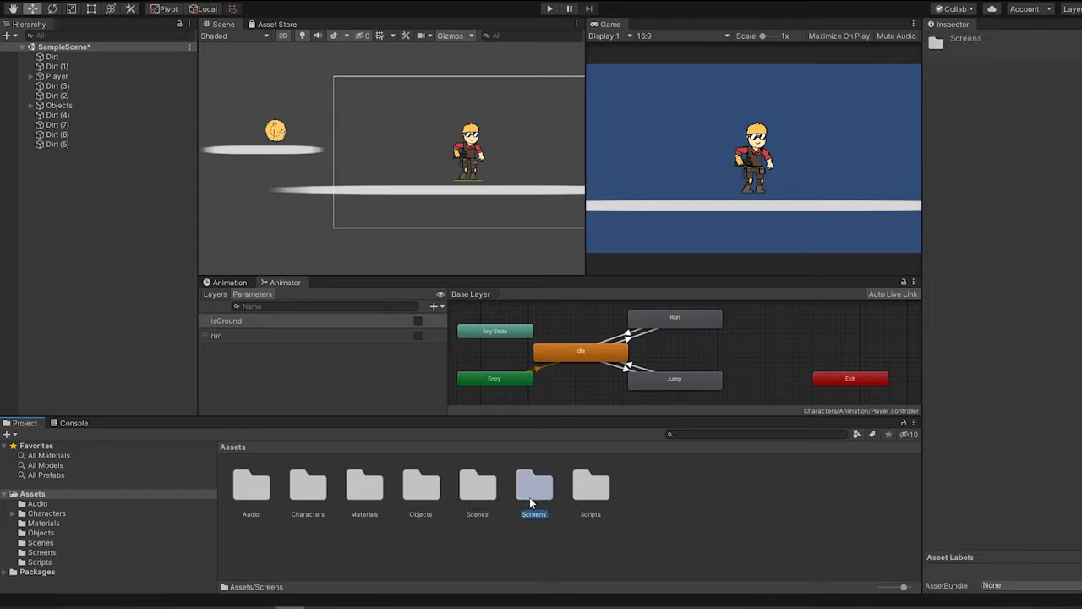
double_click(531, 499)
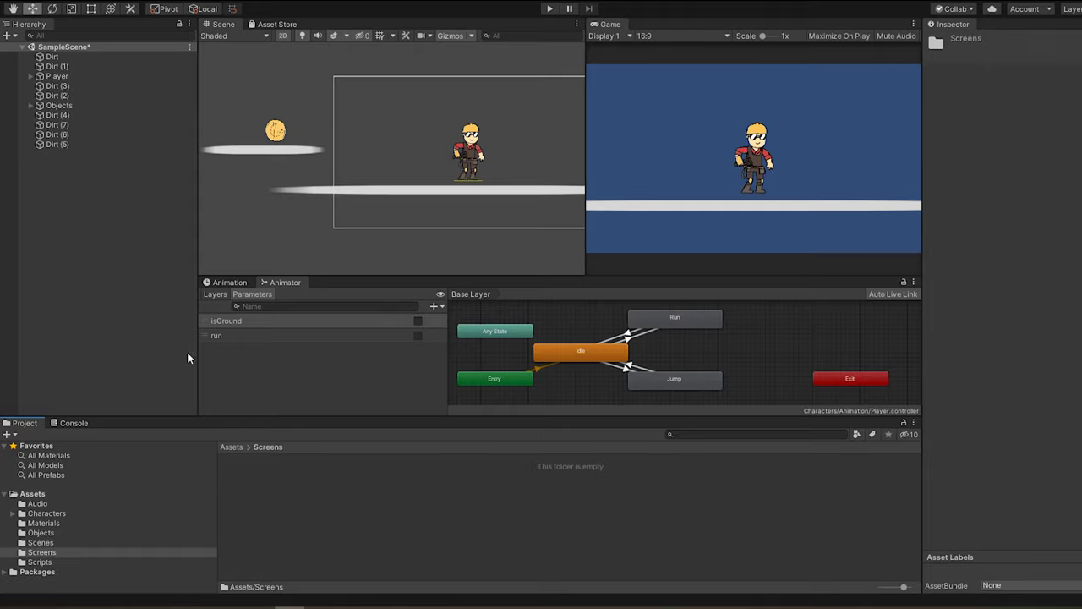
- Add an empty GameObject to the scene and name it Screens
right_click(81, 182)
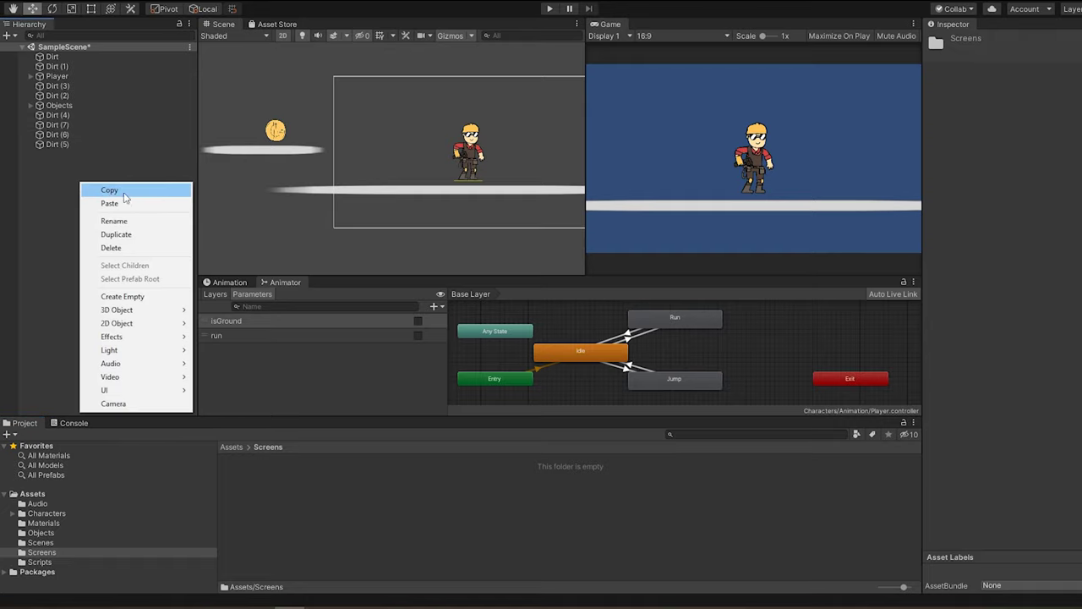
click(165, 296)
click(998, 41)
text(Screens)
key(Return)
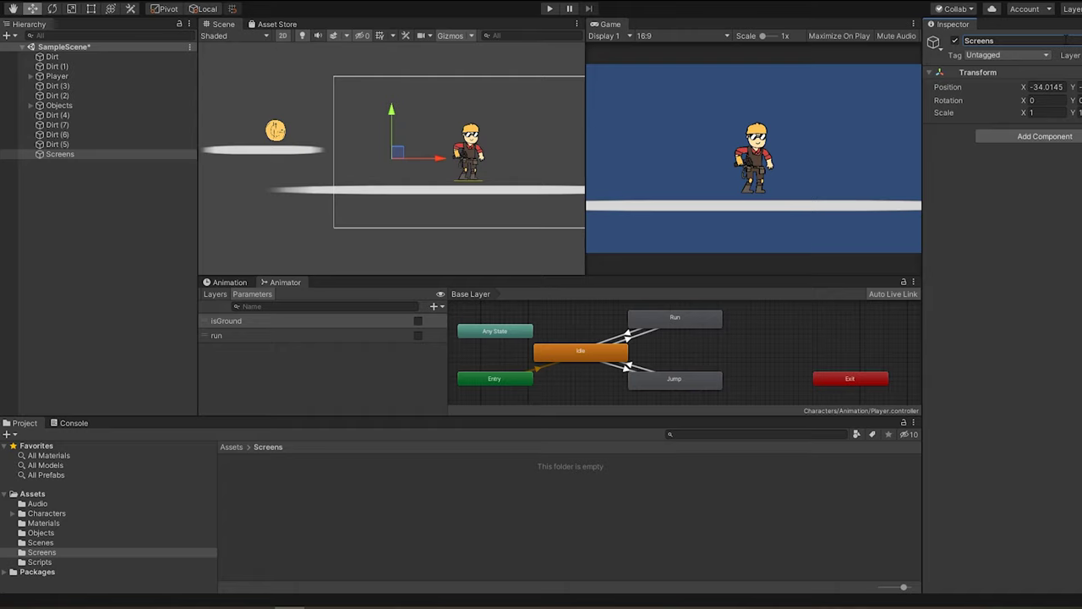
- Add a UI Text - TextMeshPro element under the Screens object
right_click(75, 186)
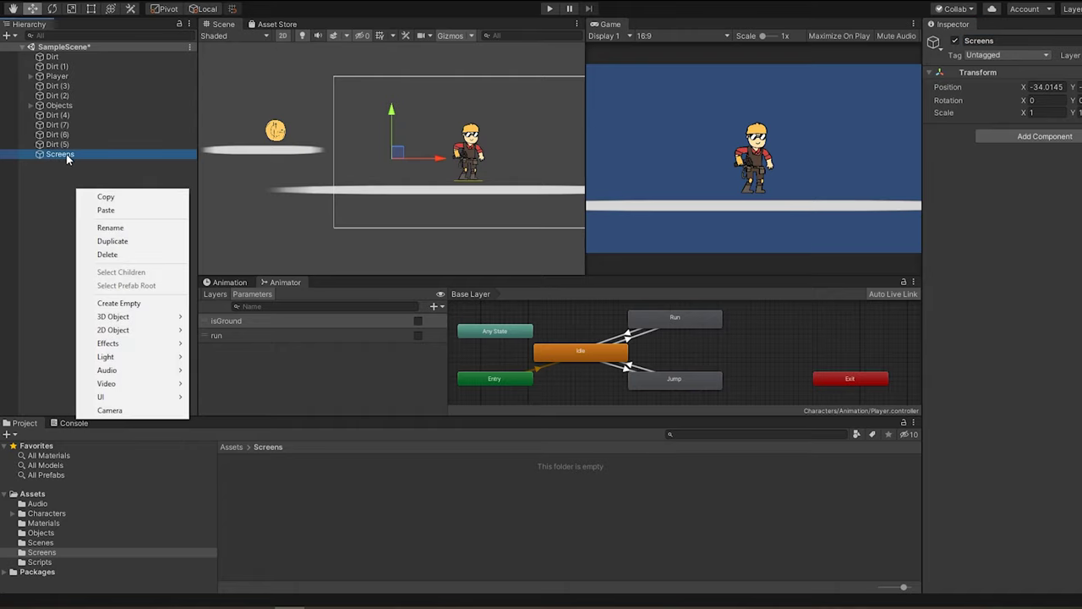
click(66, 154)
right_click(65, 154)
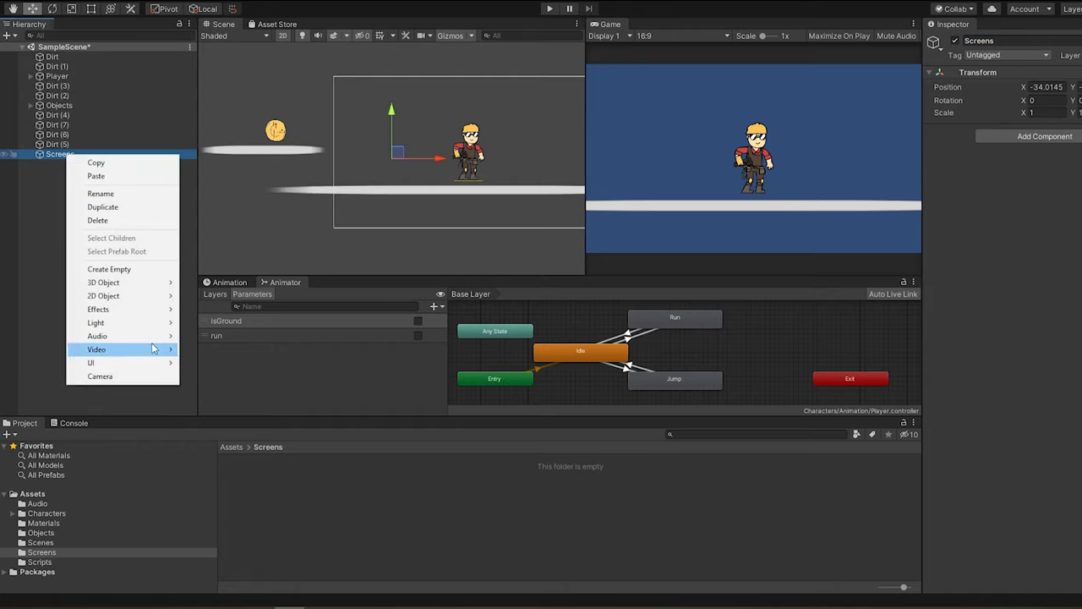
mouse_move(165, 363)
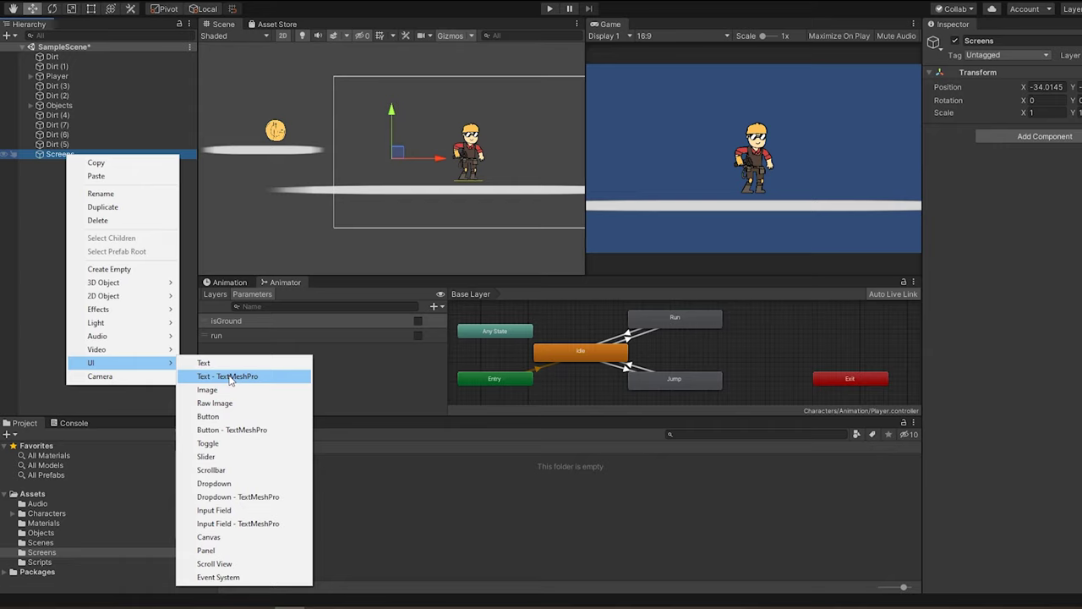
click(229, 377)
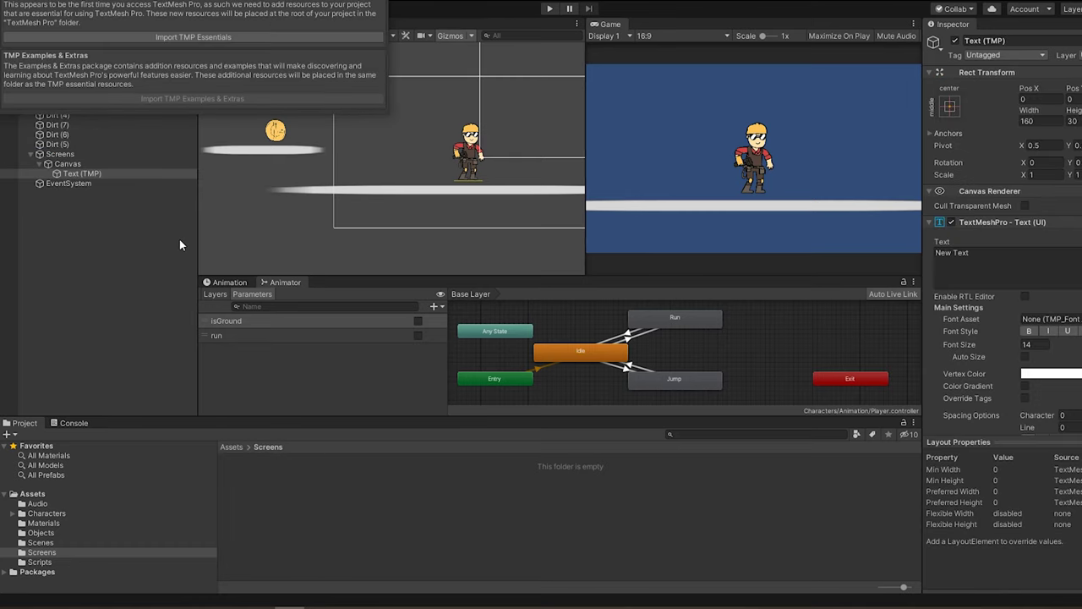
- Import TMP Essentials, then move the New Text to the canvas top-right at Pos X 199
click(191, 37)
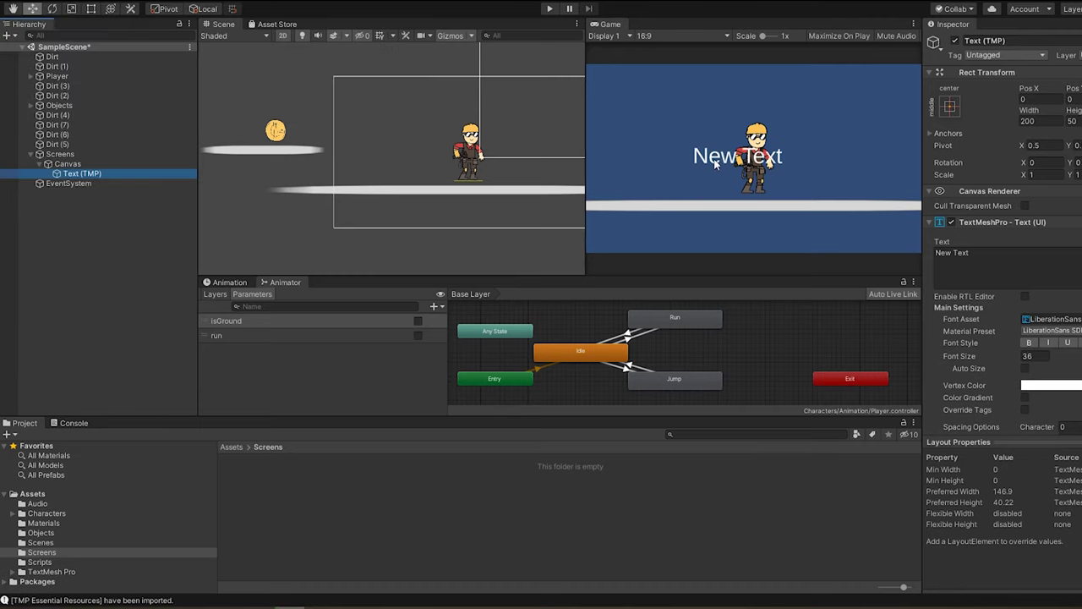
click(82, 173)
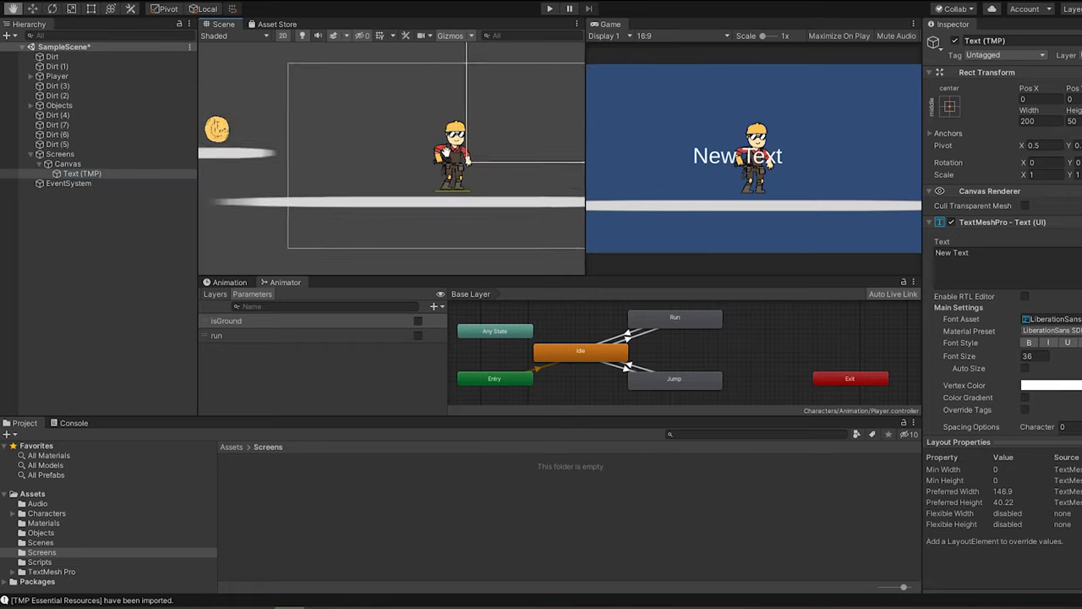
double_click(93, 173)
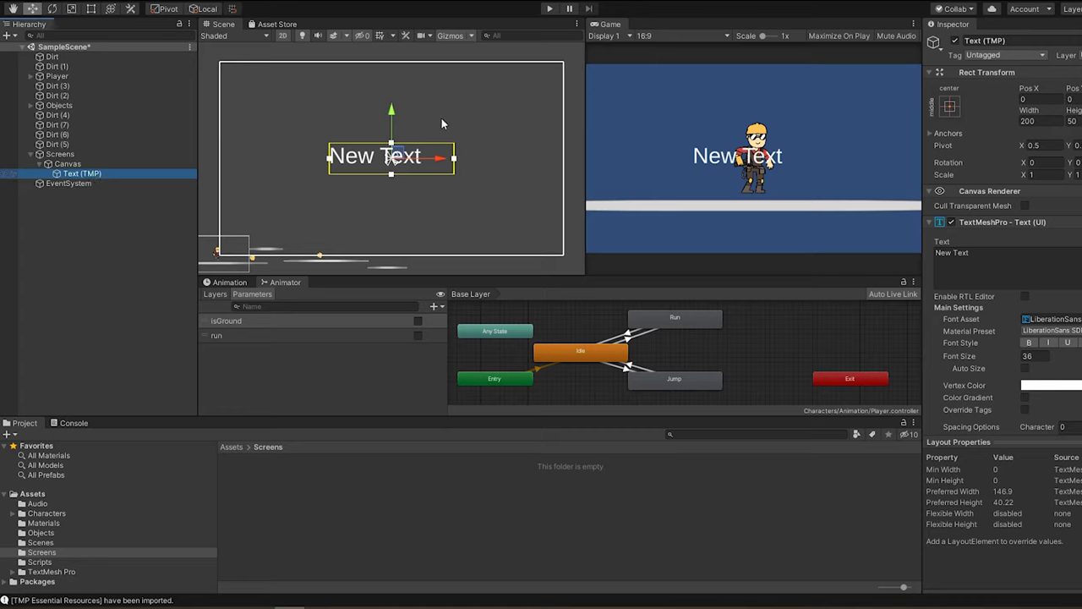
drag(438, 150, 563, 150)
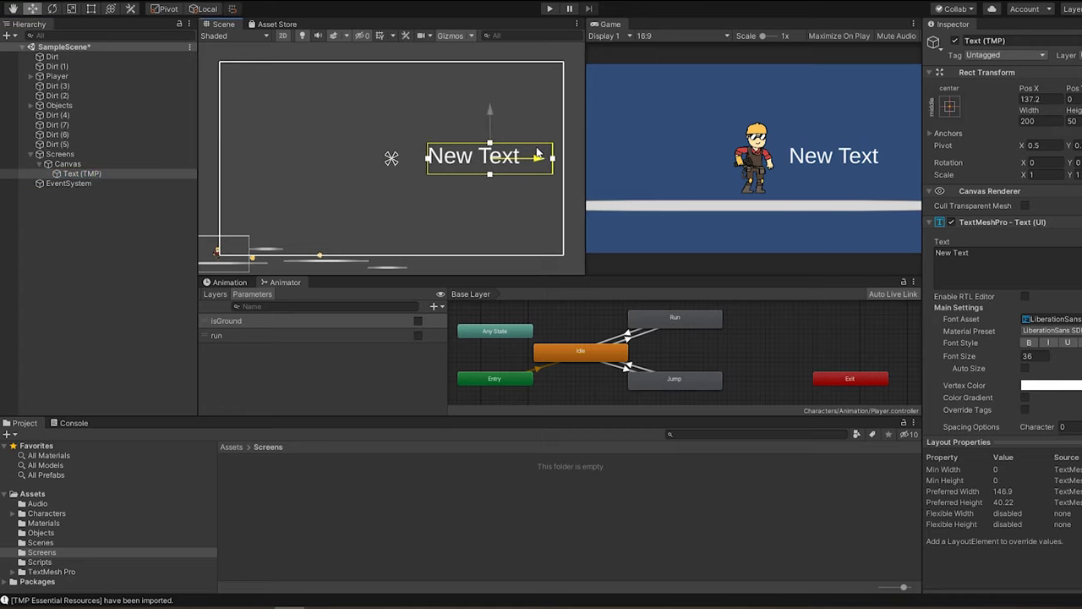
mouse_move(518, 124)
mouse_down()
mouse_move(522, 49)
mouse_move(521, 76)
mouse_up()
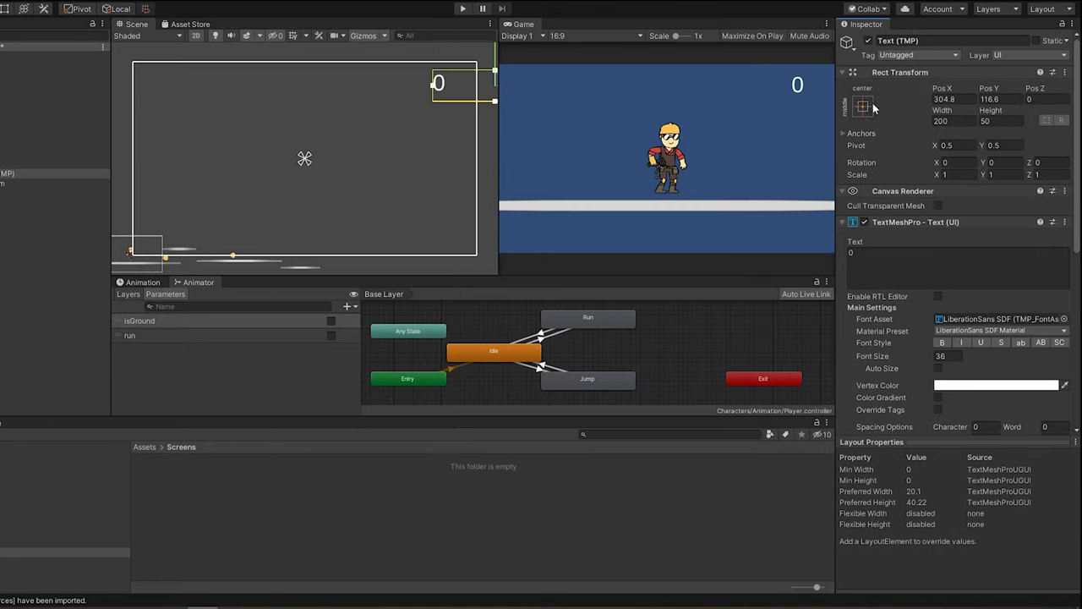
text(0)
- Set the counter text's anchor preset to stretch-stretch
click(862, 109)
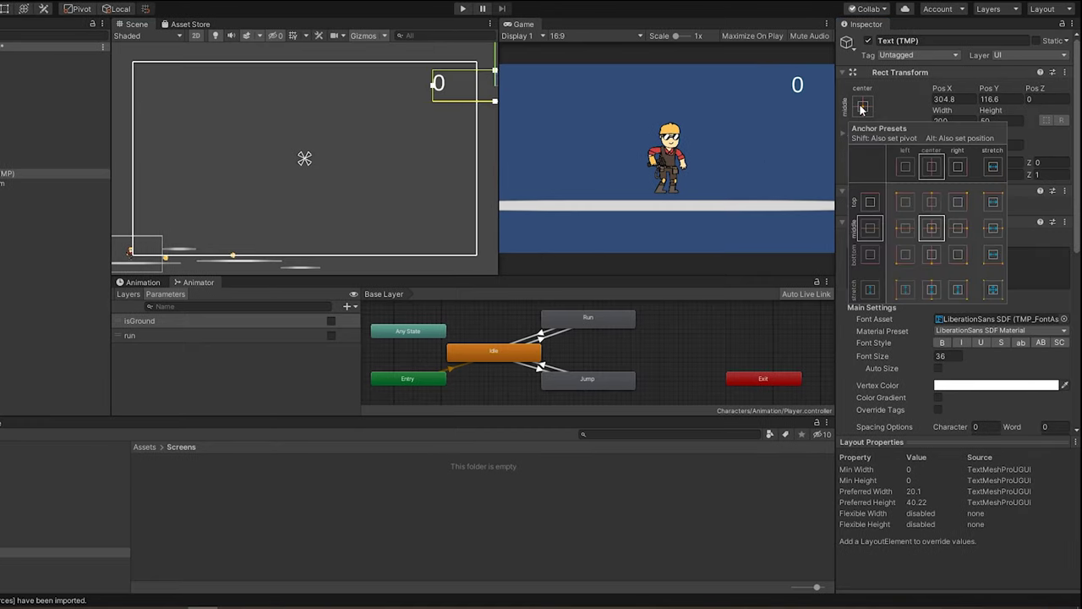
click(993, 290)
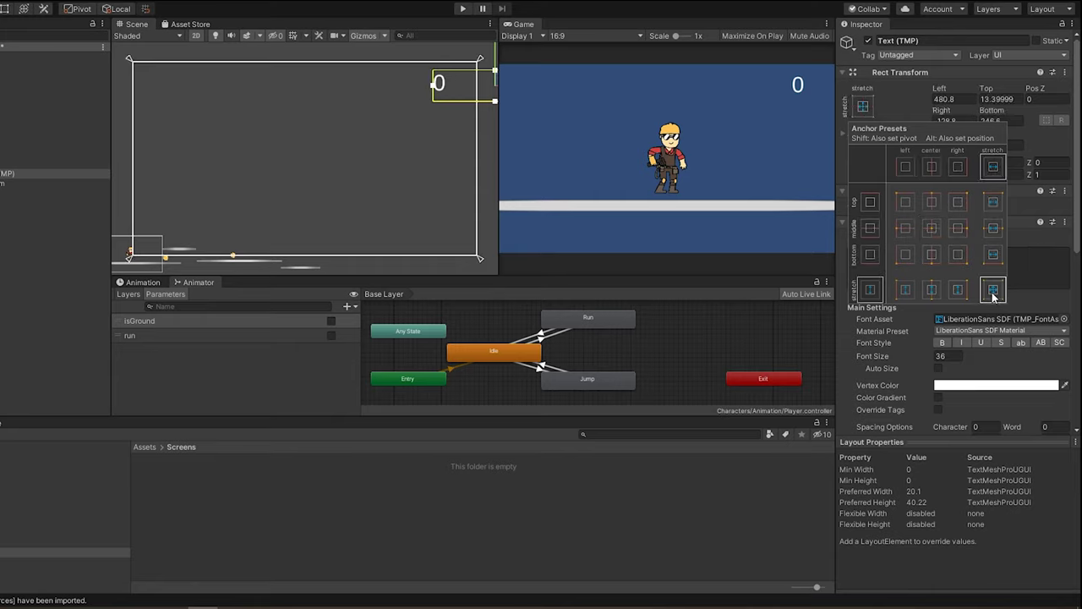
click(2, 173)
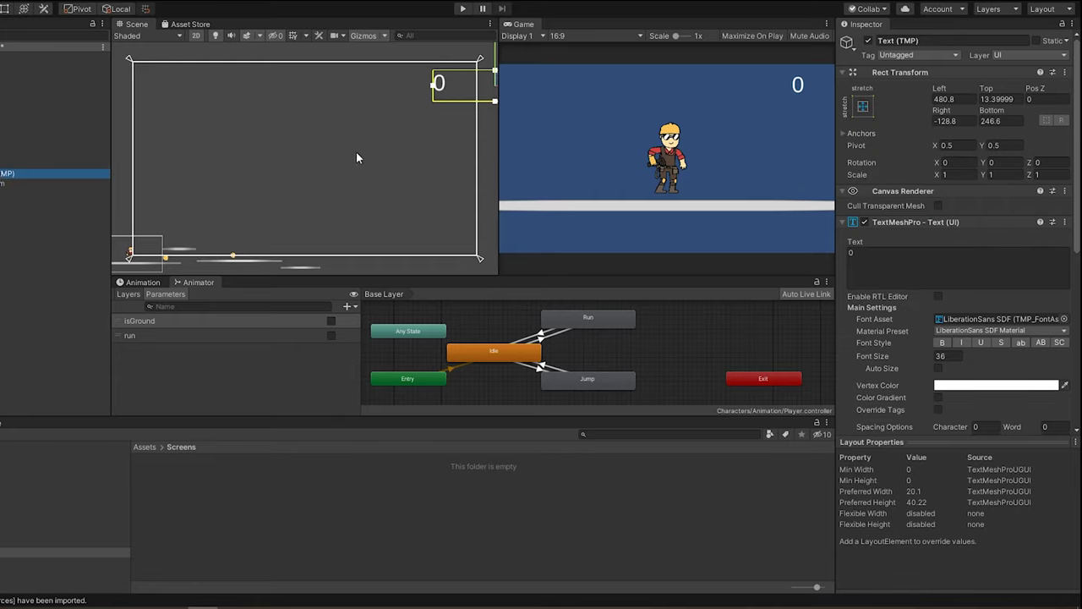
- Preview the Game view at 16:10 and 4:3, returning to 16:9 each time
click(562, 36)
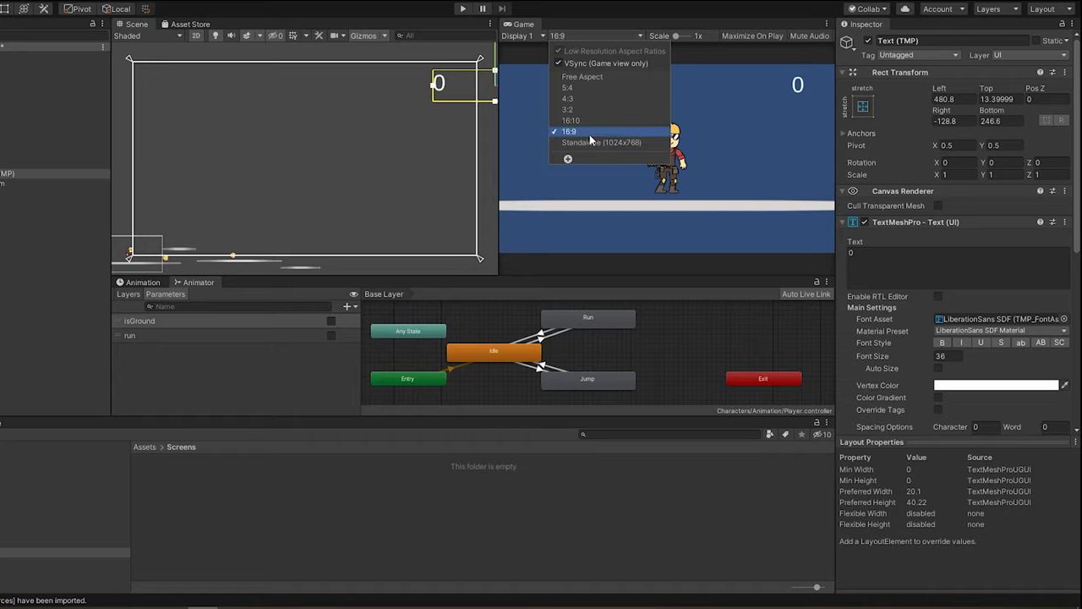
click(574, 121)
click(585, 35)
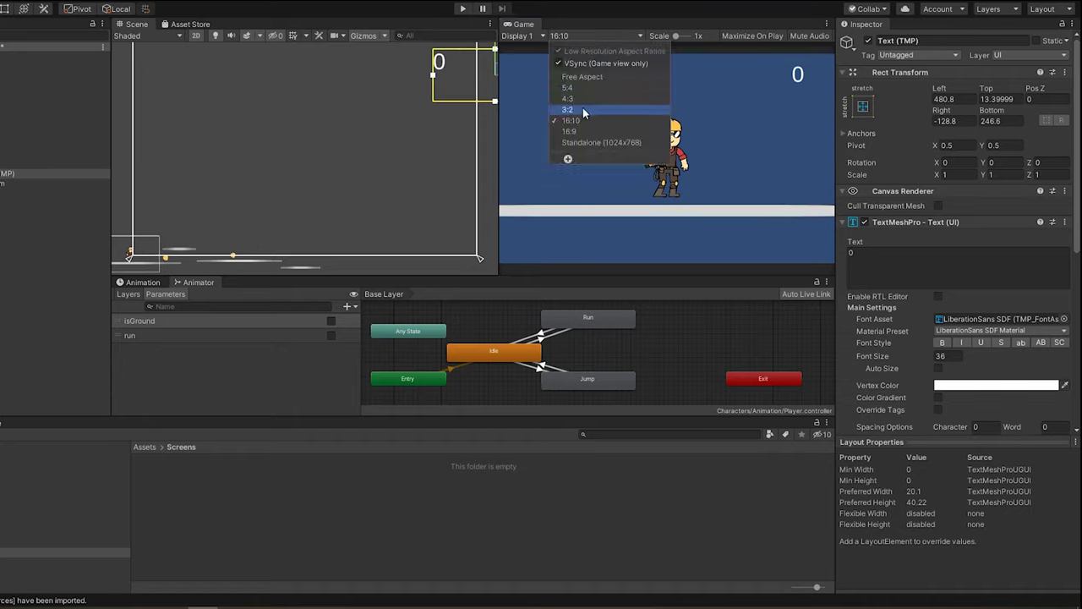
click(583, 133)
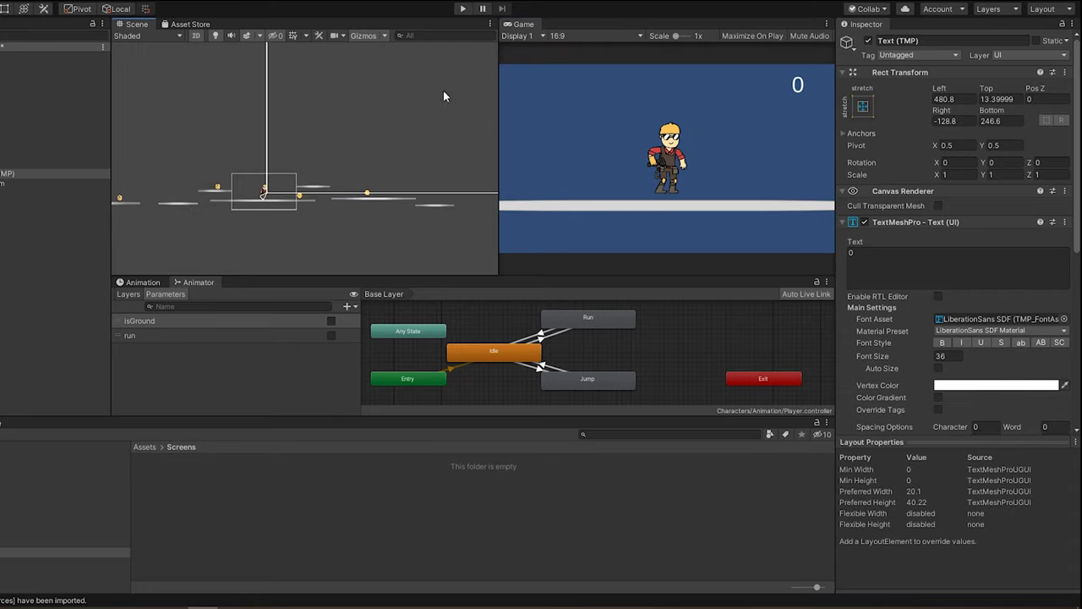
middle_drag(372, 114, 412, 98)
middle_drag(208, 190, 310, 128)
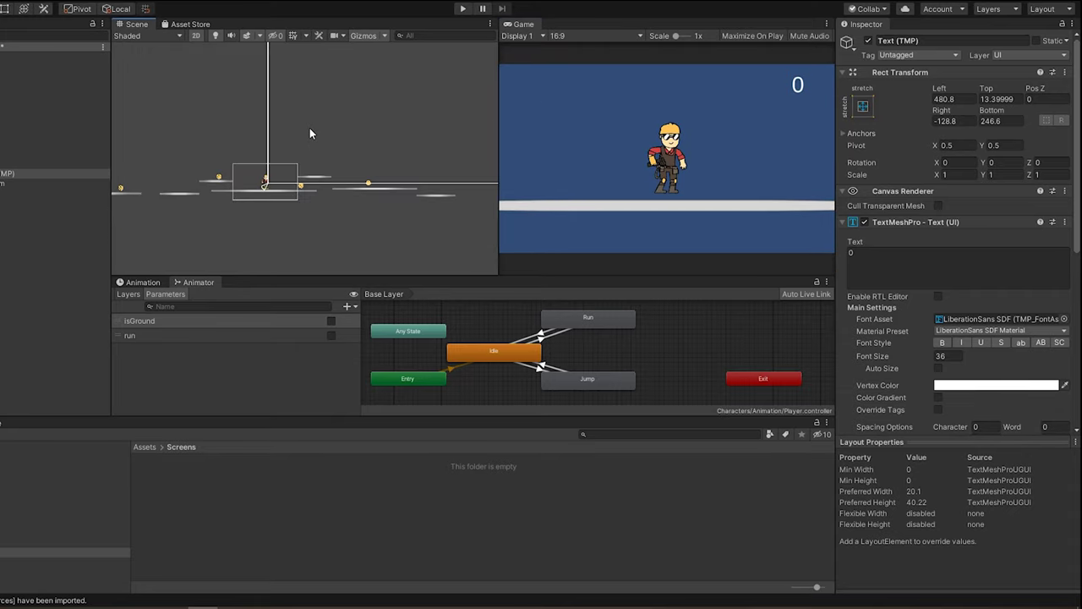
click(580, 37)
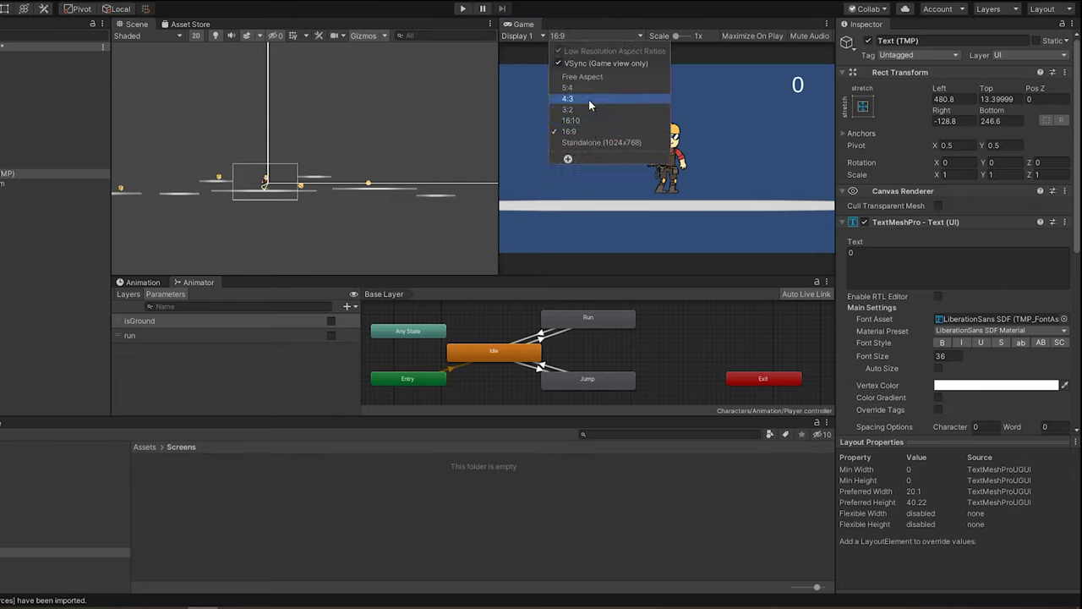
click(589, 99)
click(569, 32)
click(573, 126)
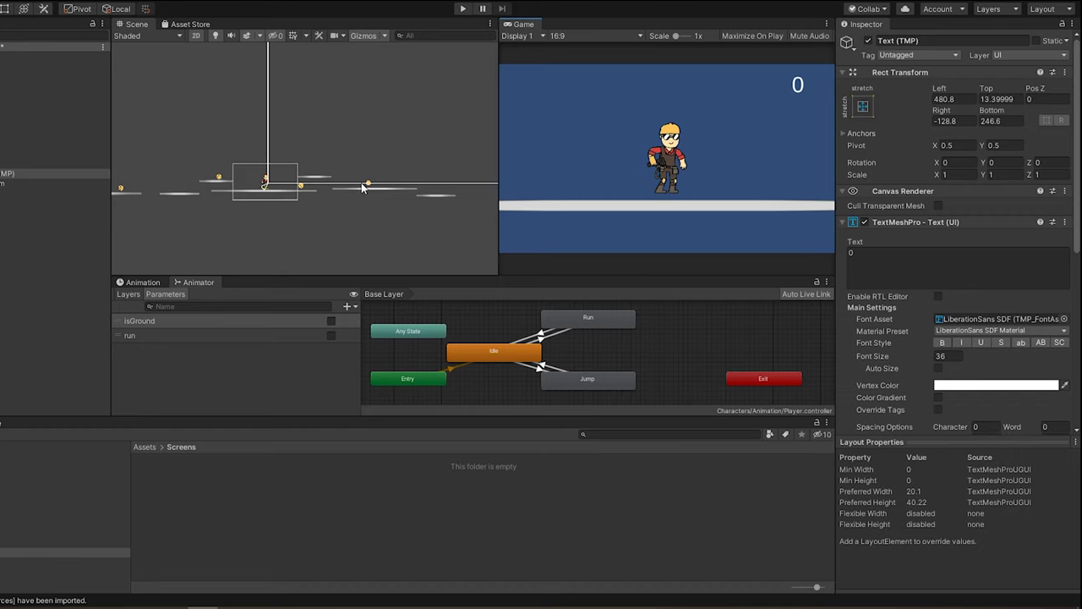
scroll(389, 117, down, 10)
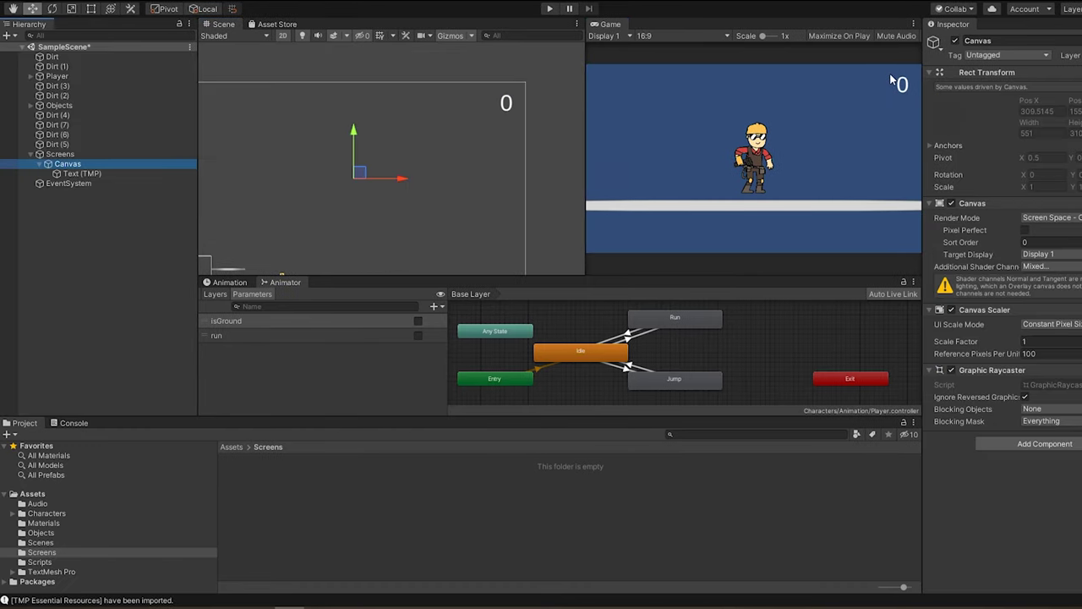
- Add a UI Image under the Canvas and move it to Pos X 188.2, Pos Y 114.7
click(79, 174)
click(78, 164)
right_click(80, 164)
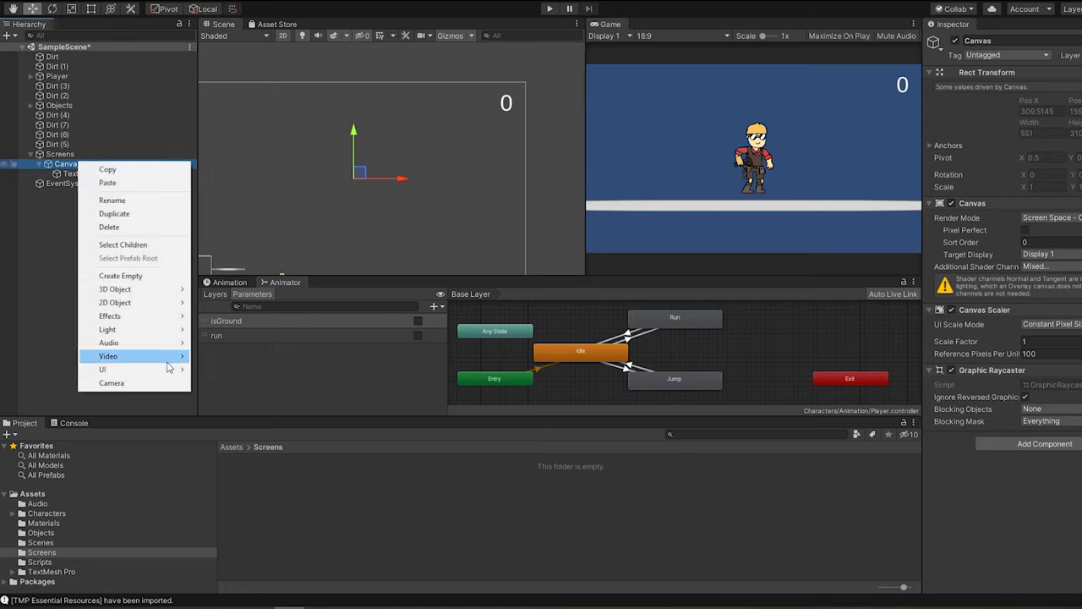
mouse_move(170, 372)
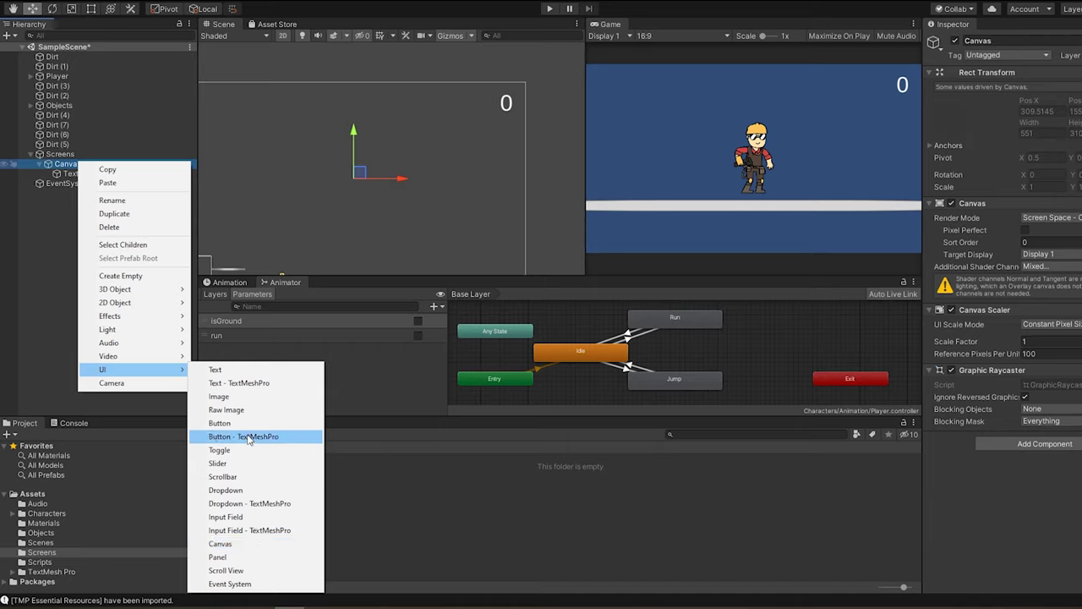
click(243, 399)
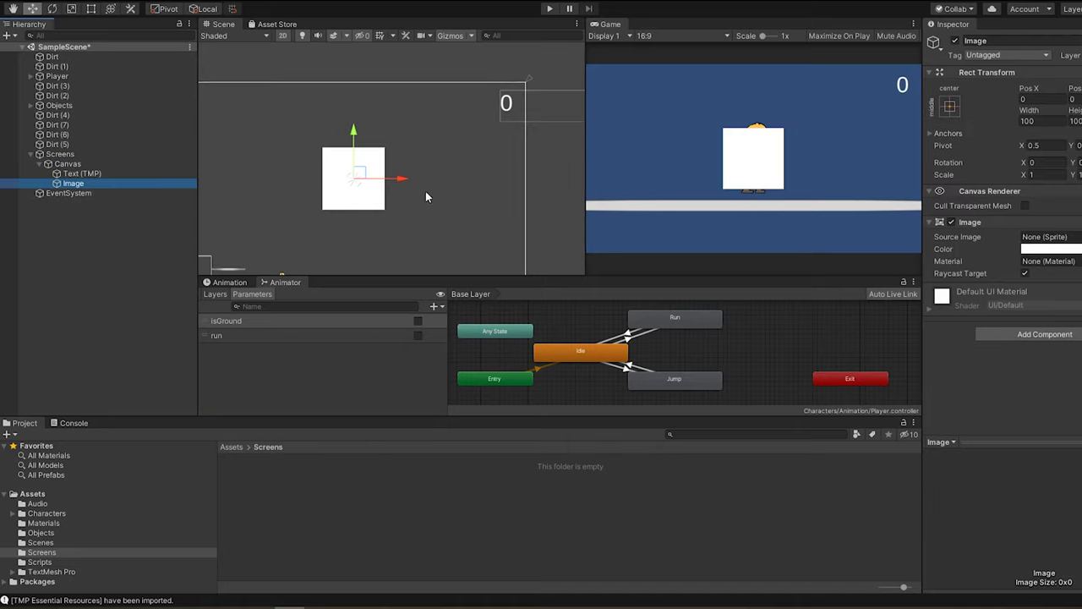
drag(398, 182, 515, 183)
drag(472, 137, 471, 65)
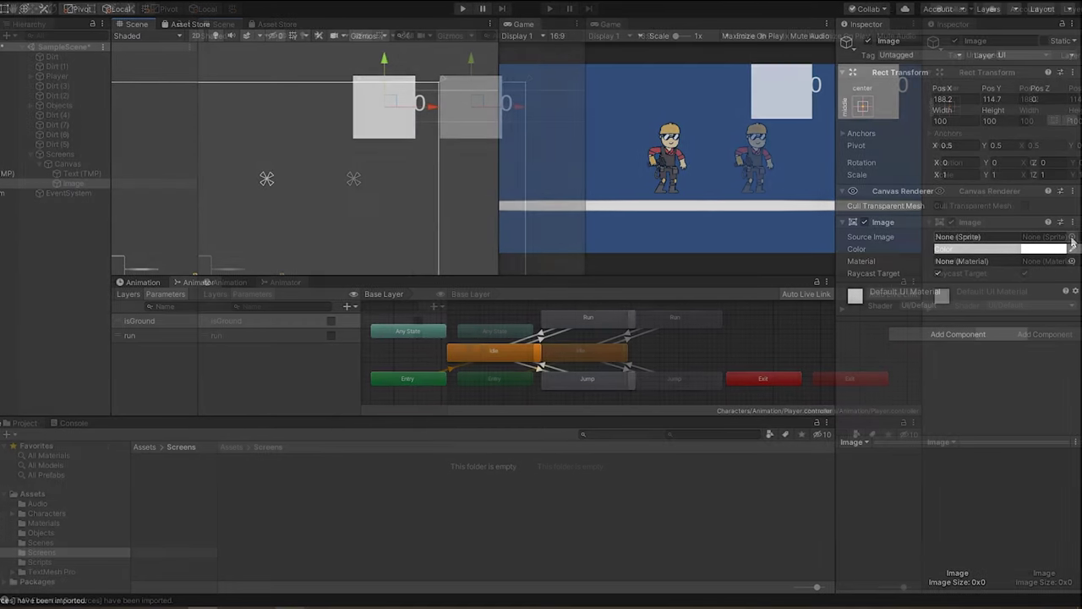
- Give the Image the Cent sprite, anchor it stretch-stretch, and preview at 3:2
click(1072, 236)
double_click(178, 239)
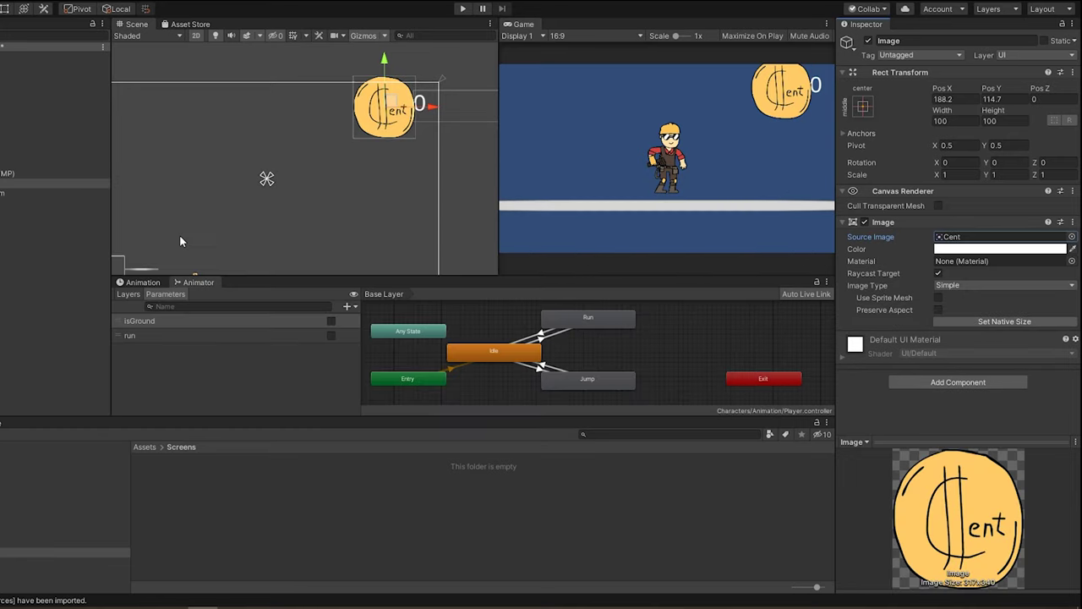
click(867, 105)
click(993, 289)
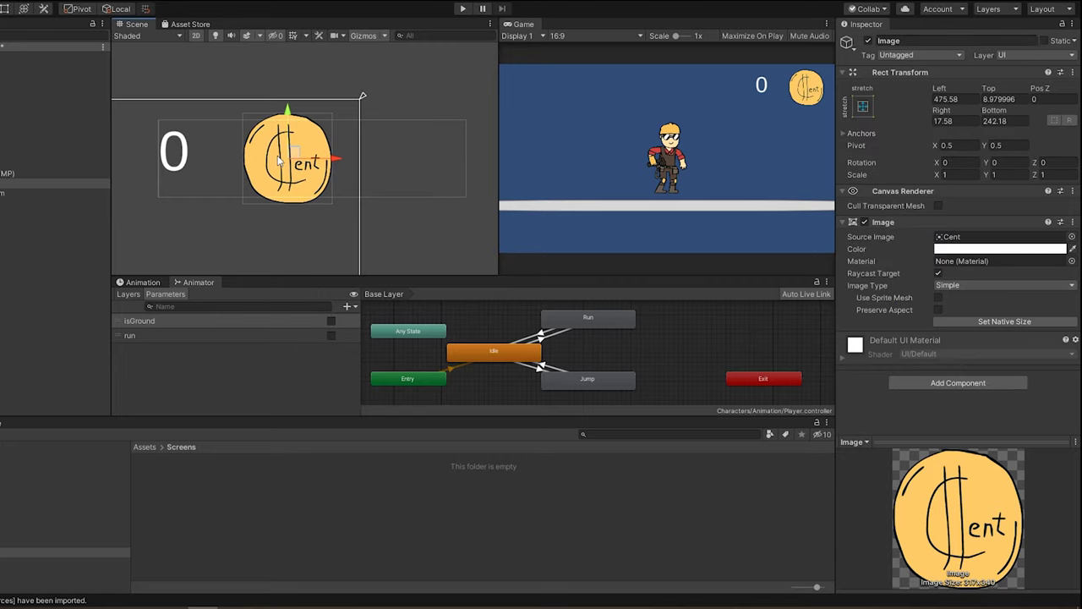
click(664, 33)
click(664, 108)
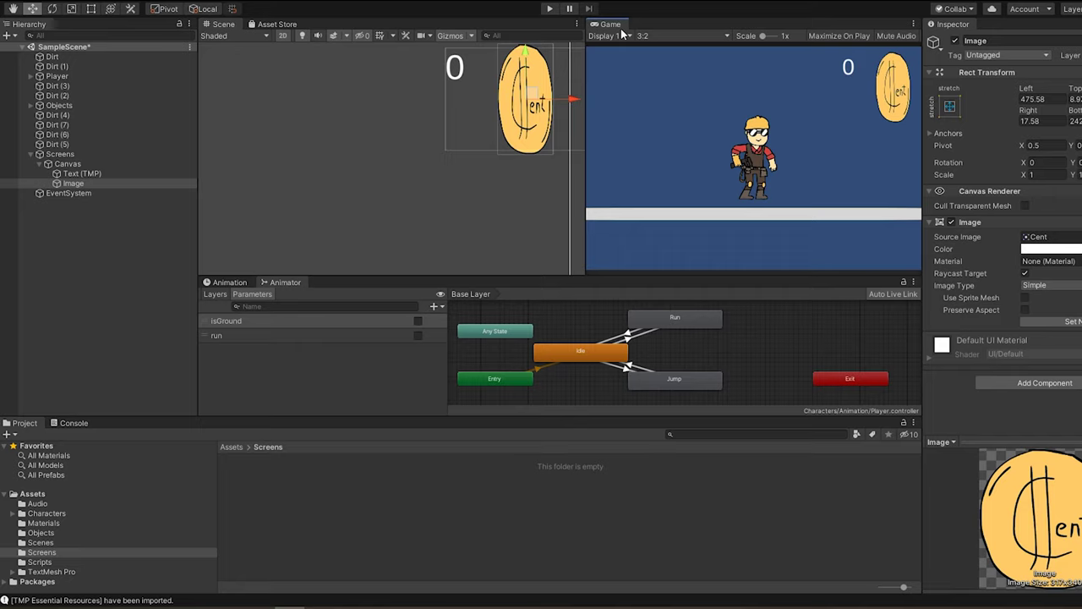
- Preview at 4:3, 5:4 and 16:9, then anchor the coin image to middle centre
click(665, 35)
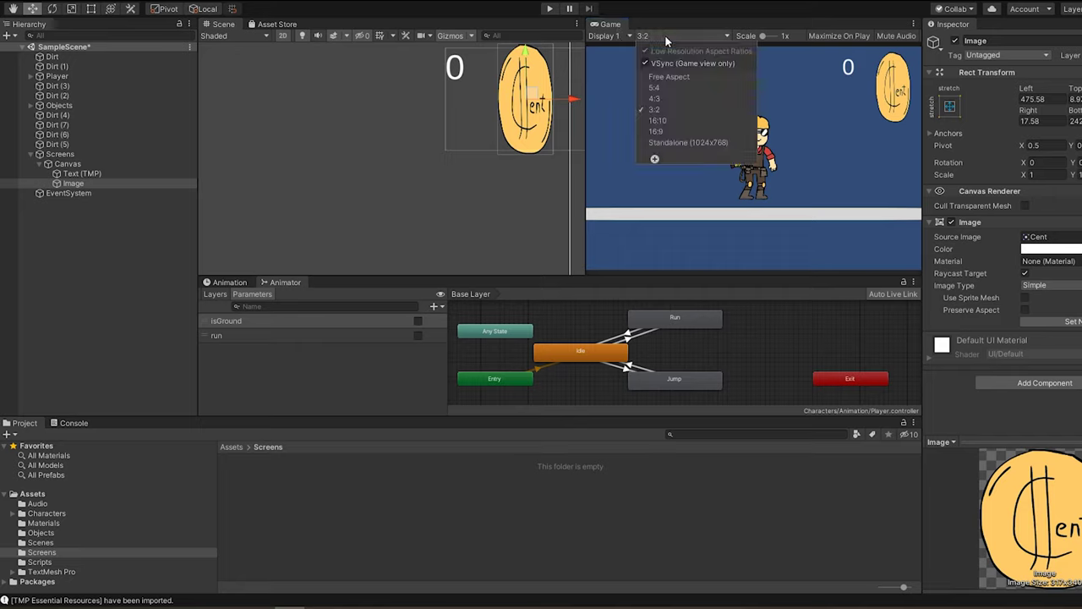
click(667, 97)
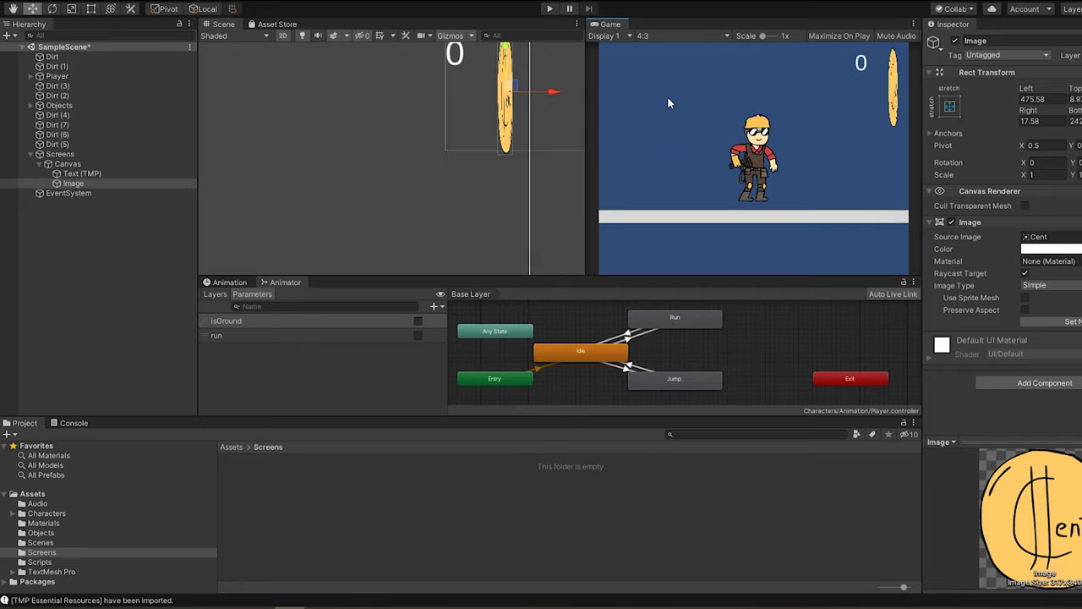
click(649, 37)
click(664, 77)
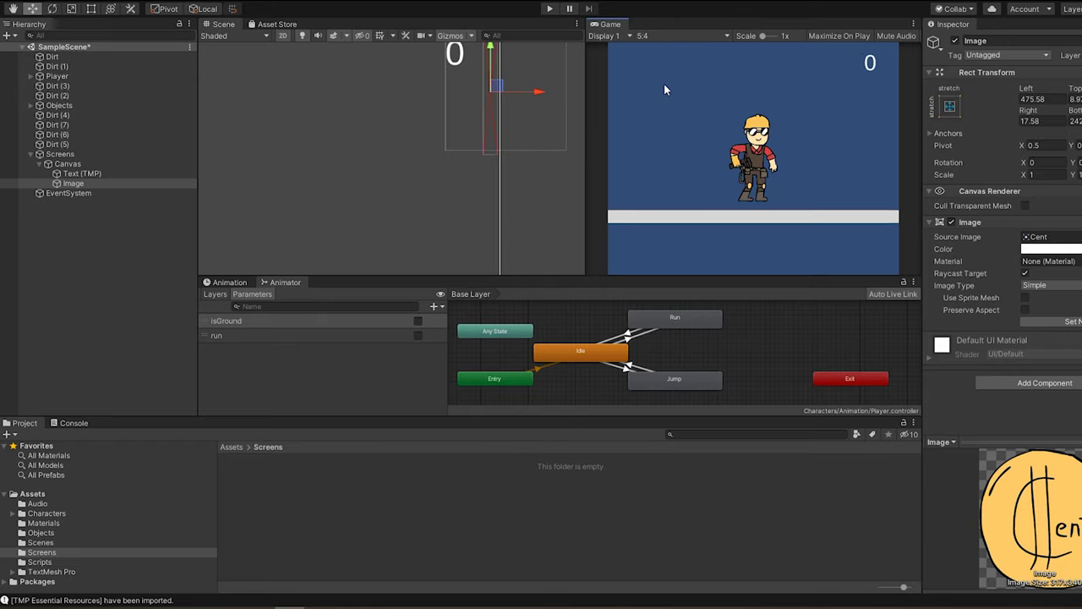
click(658, 35)
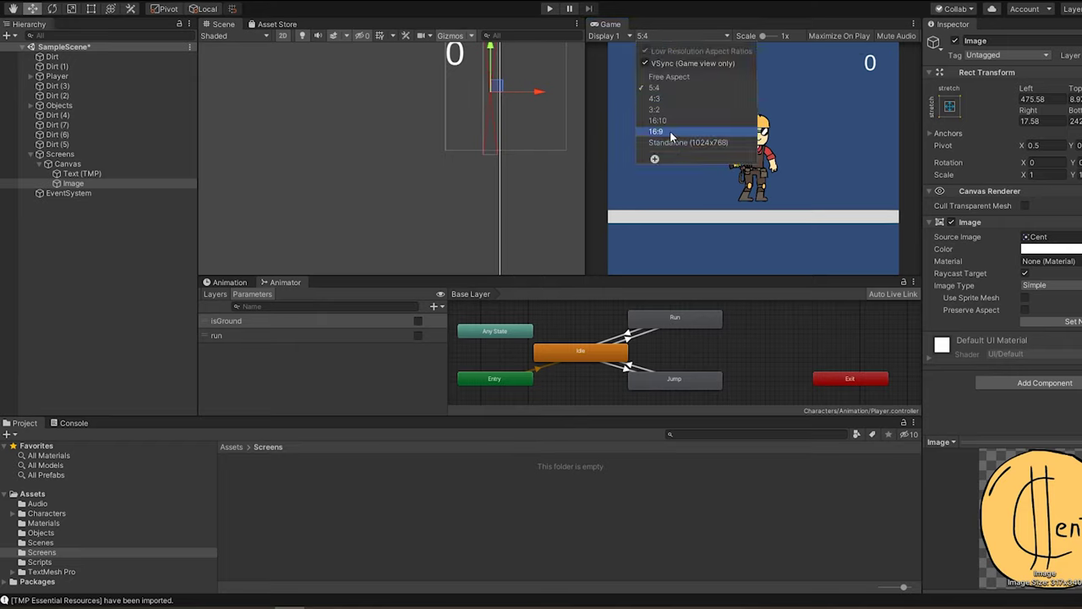
click(672, 133)
click(949, 105)
click(1018, 228)
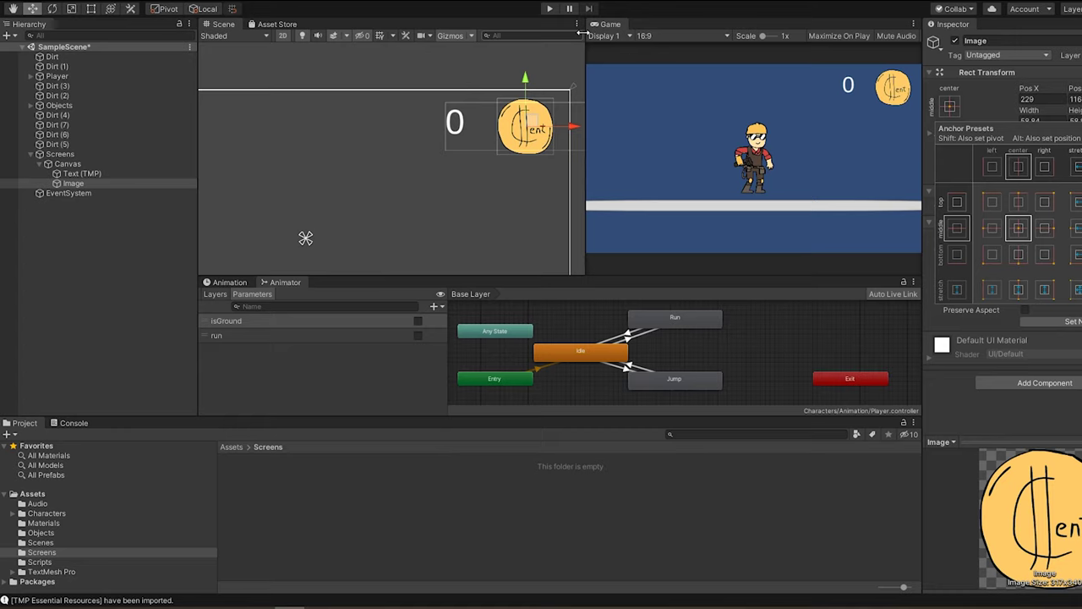
- Compare the HUD at 16:10 and 3:2 and check the counter text's anchors
click(645, 37)
click(664, 120)
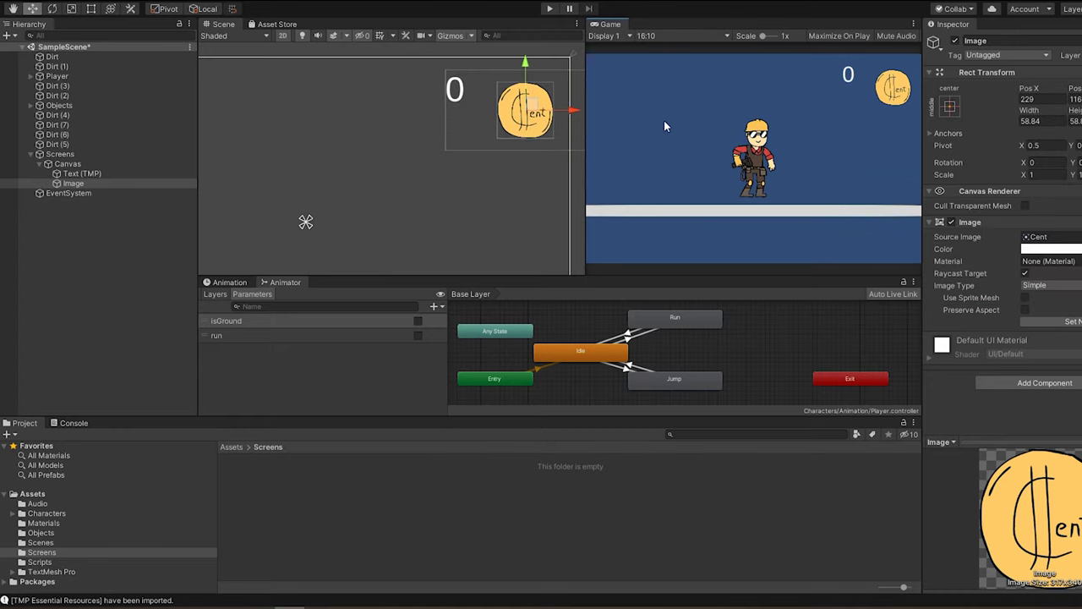
click(650, 37)
click(656, 110)
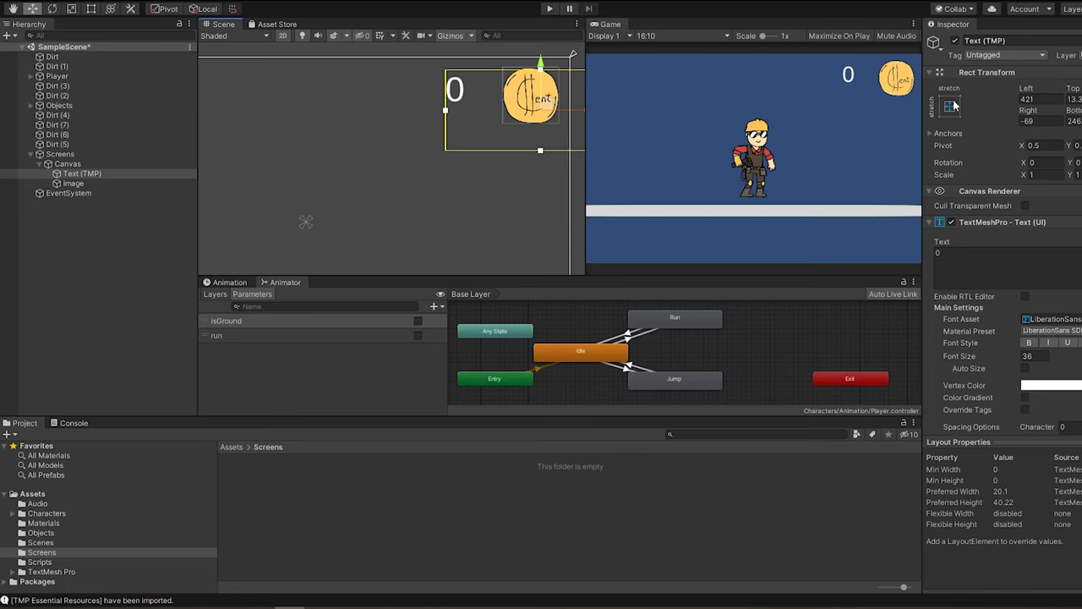
click(950, 106)
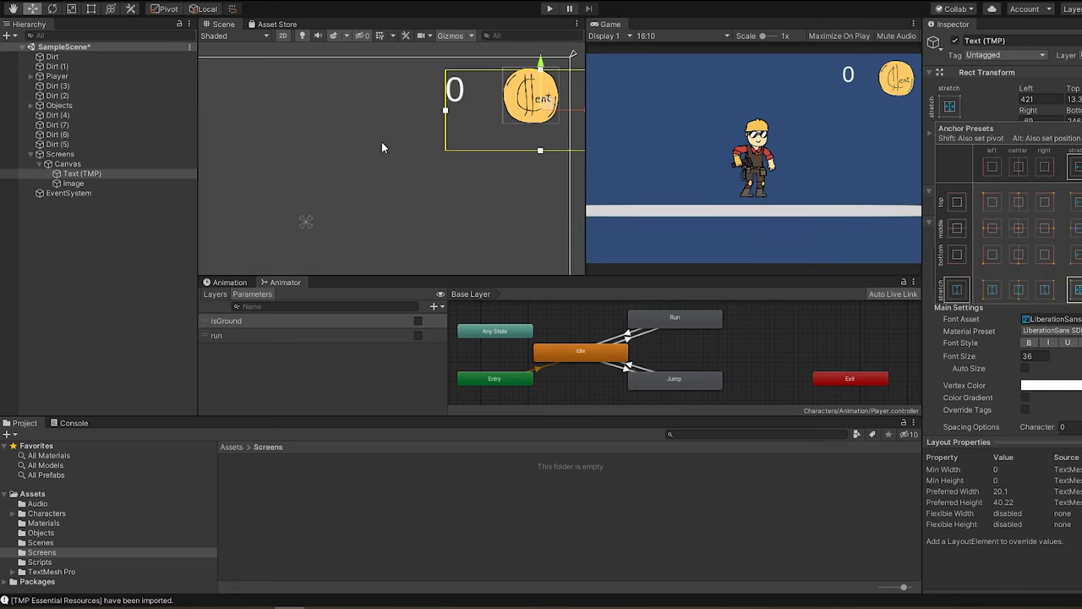
click(572, 113)
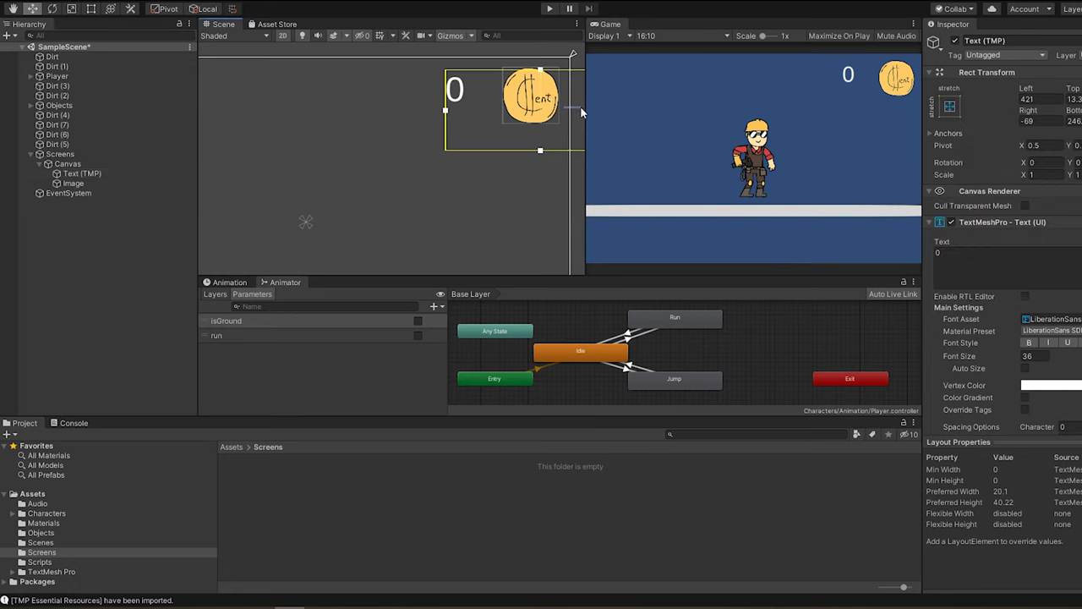
click(571, 109)
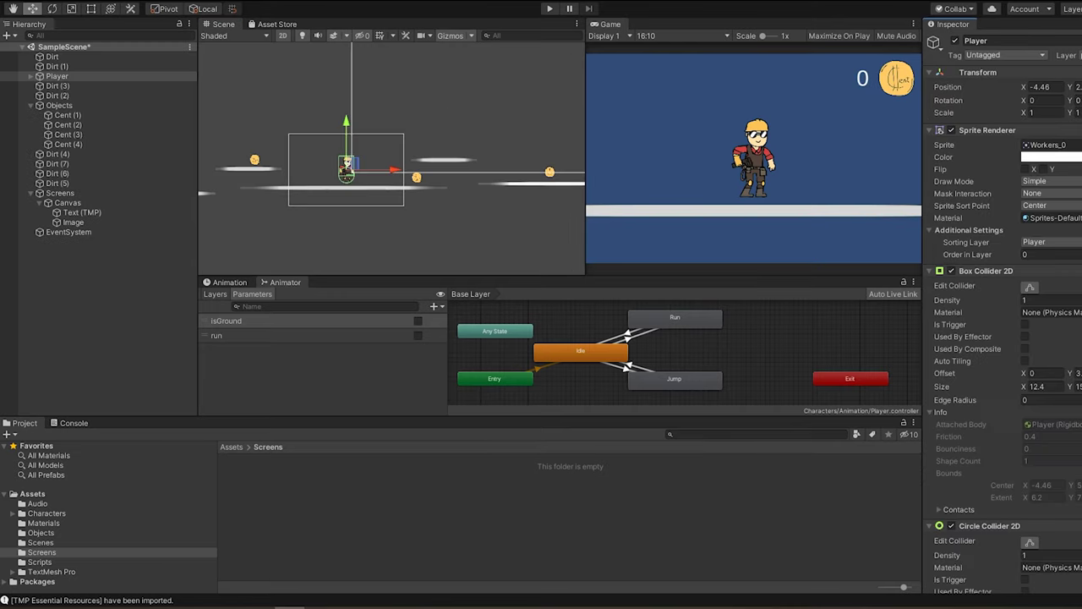
- Open the Player's Coints_gainer script in Visual Studio from the Inspector
scroll(1002, 312, down, 1)
scroll(1002, 313, down, 10)
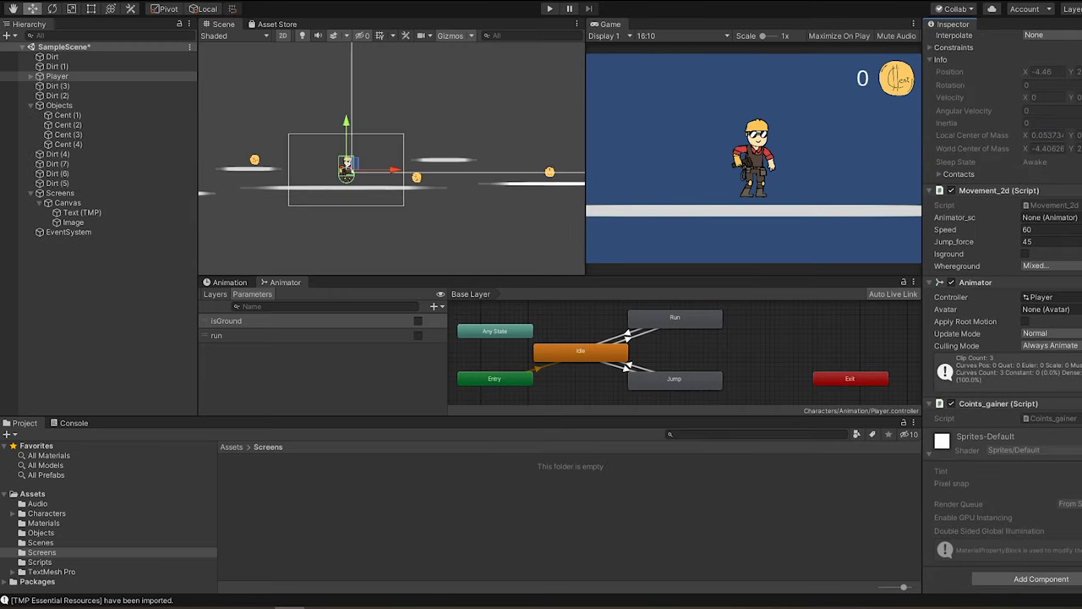
double_click(1051, 419)
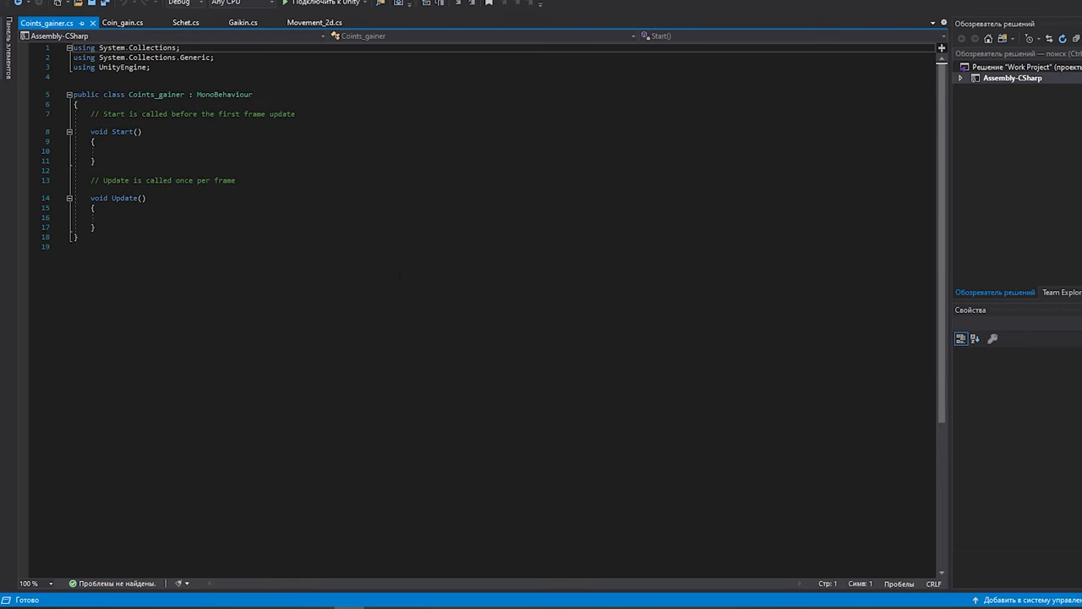
key(alt+Tab)
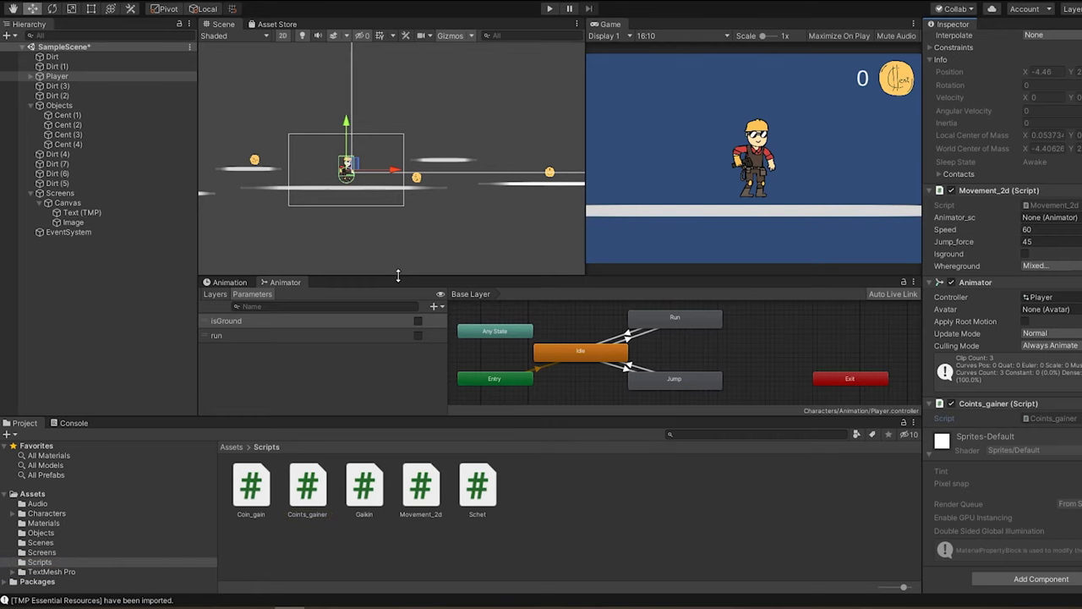
click(63, 195)
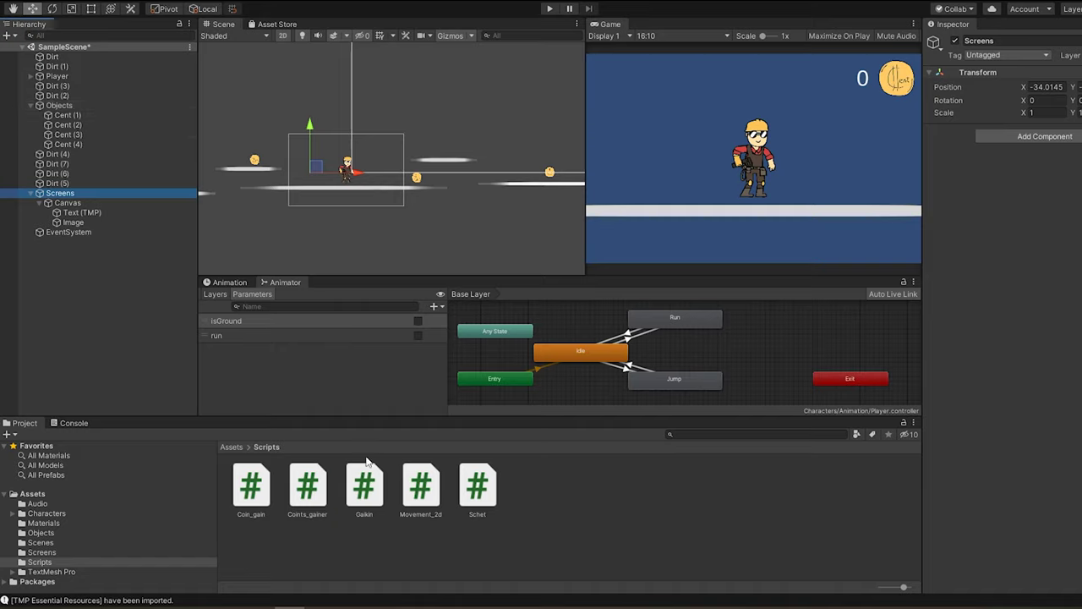
key(alt+Tab)
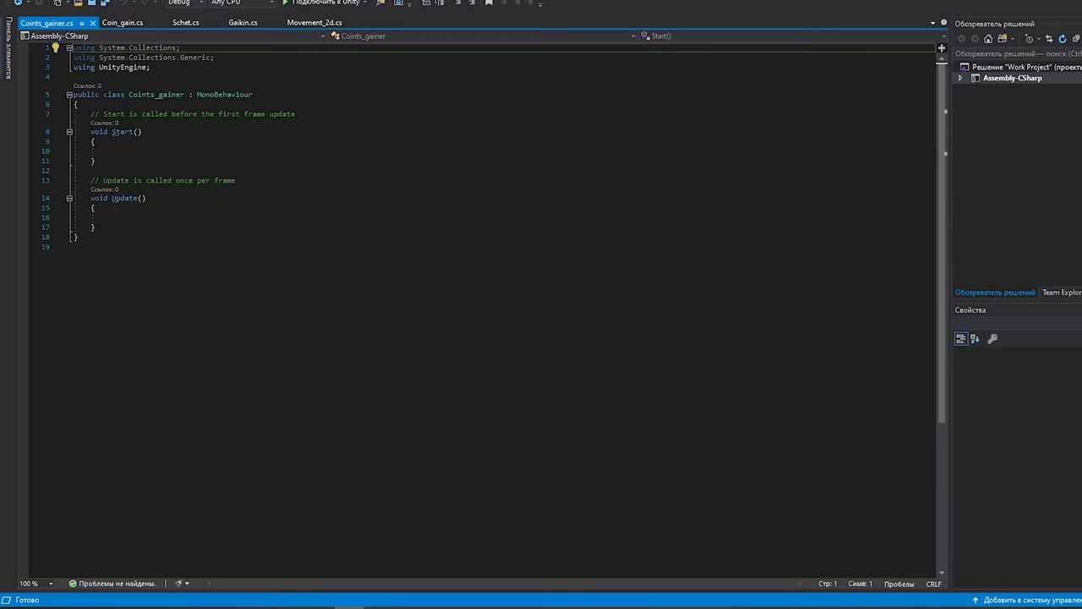
- Replace the Start comment with 'public TextMeshProUGUI Coins_menu;' and 'public int coins = 0;' fields
drag(295, 114, 91, 114)
key(Delete)
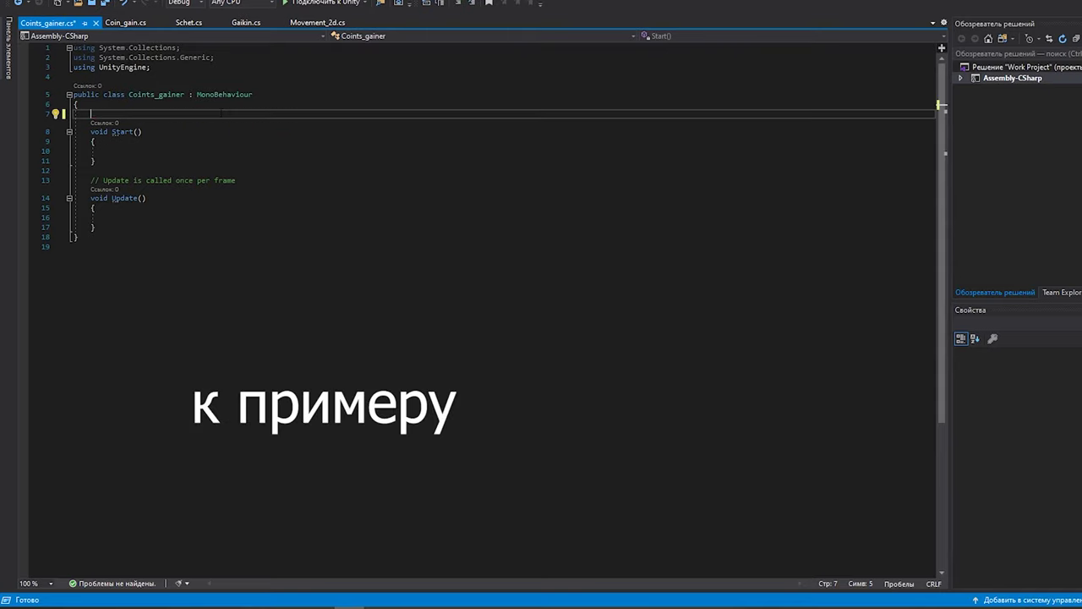
text(pub)
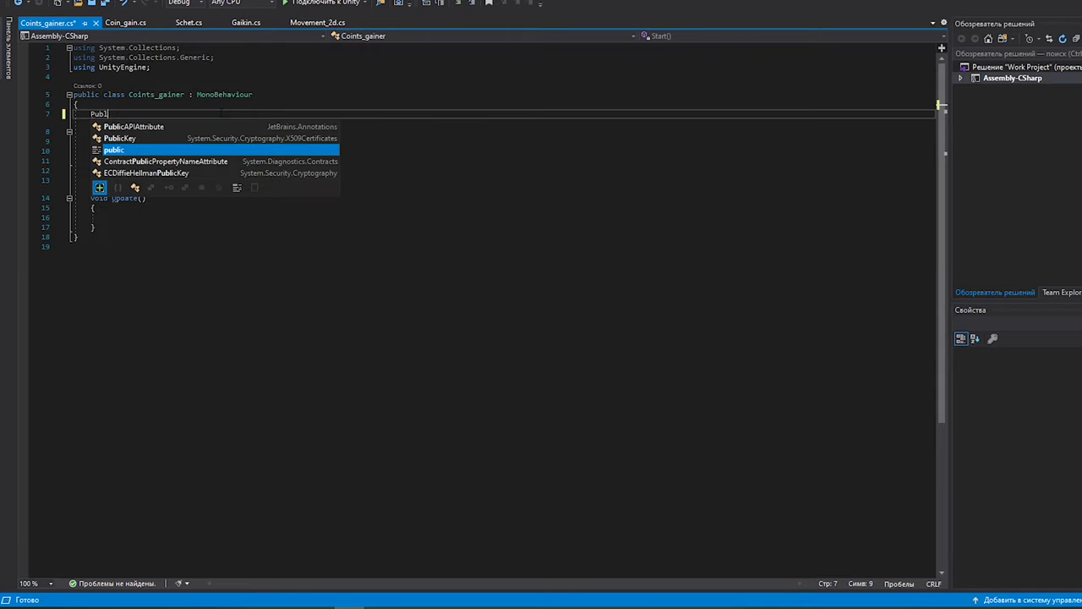
key(Tab)
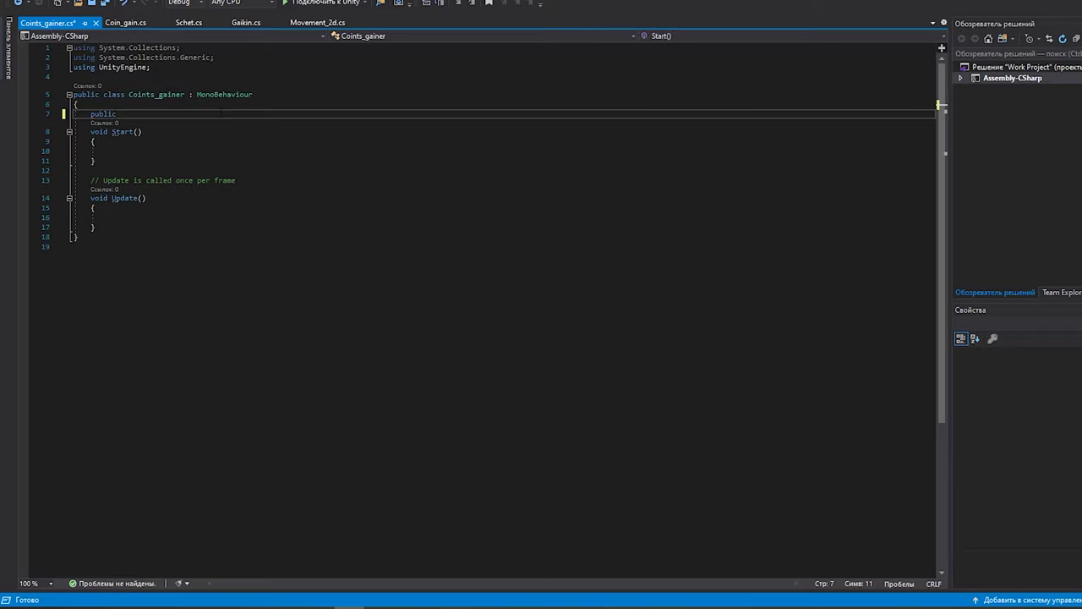
text(Tex)
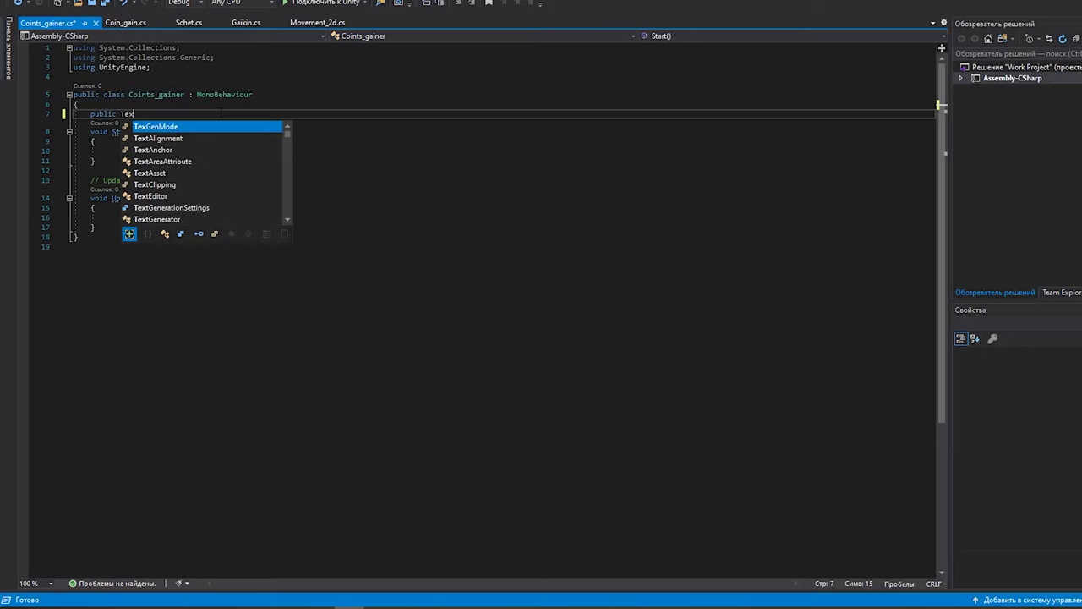
text(tM)
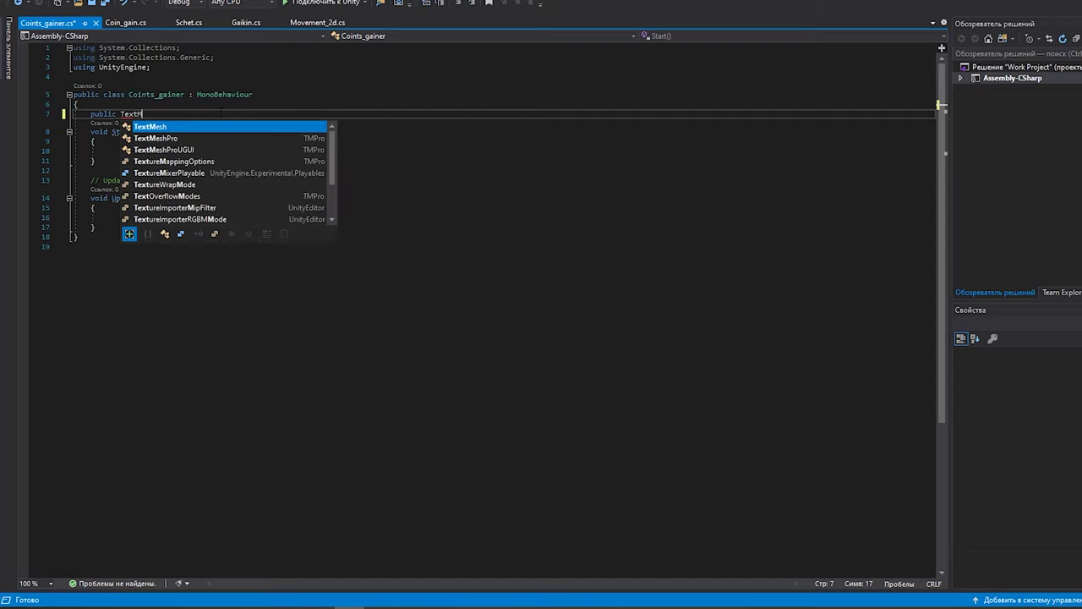
text(e)
key(Down)
key(Down)
key(Down)
key(Up)
key(Tab)
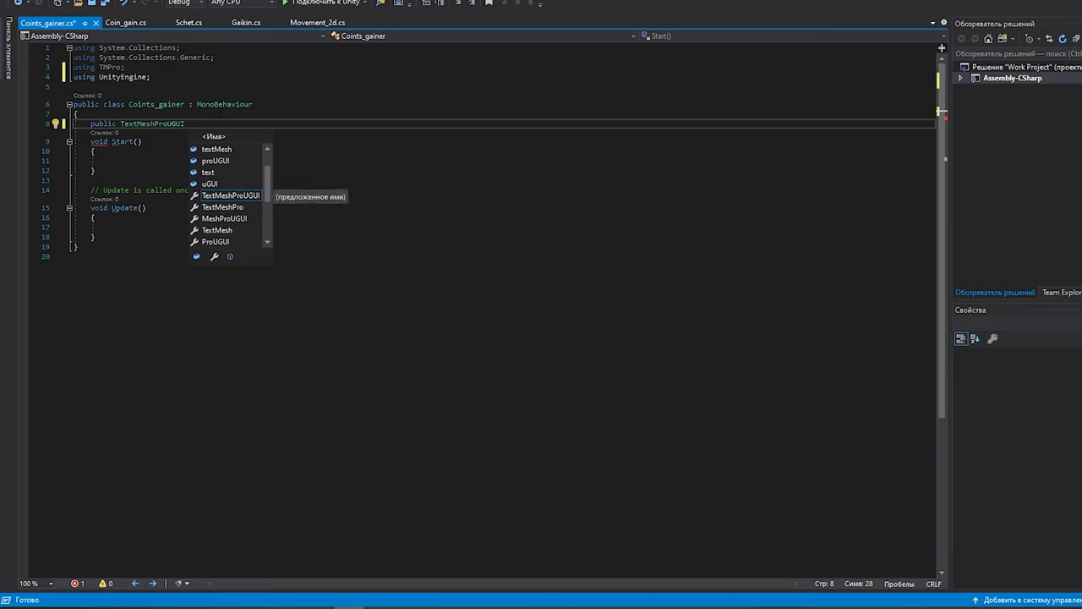
text(Coins_menu;)
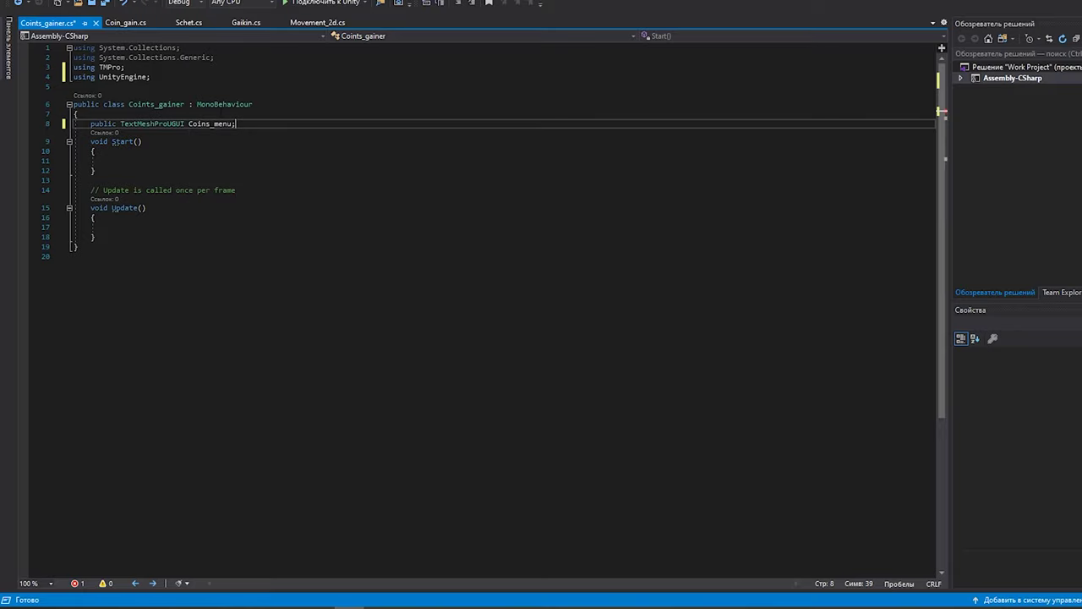
key(Return)
text(py)
key(BackSpace)
text(u)
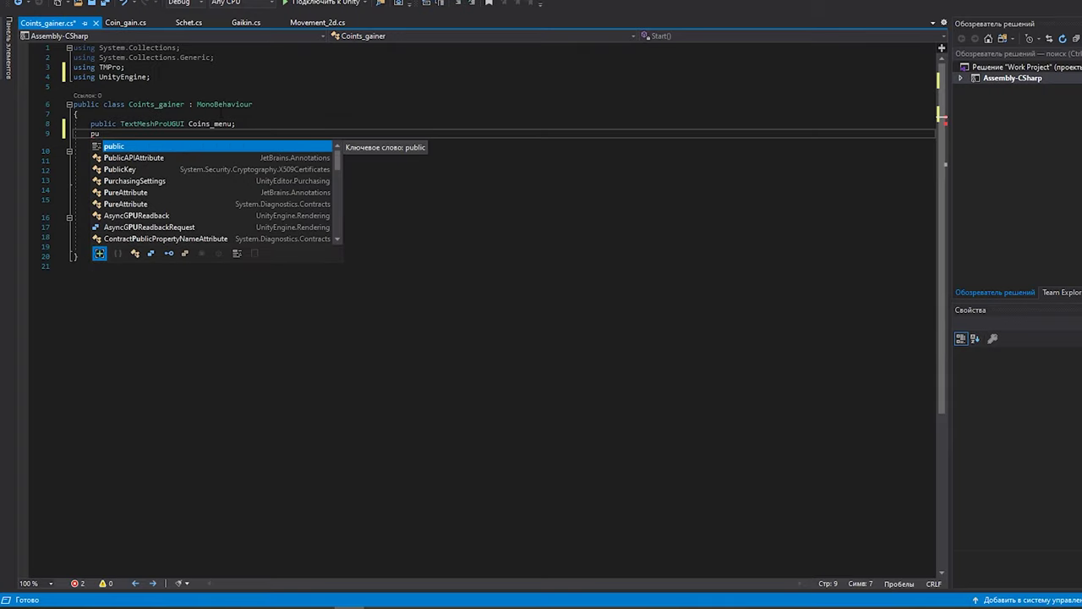
text(blic int )
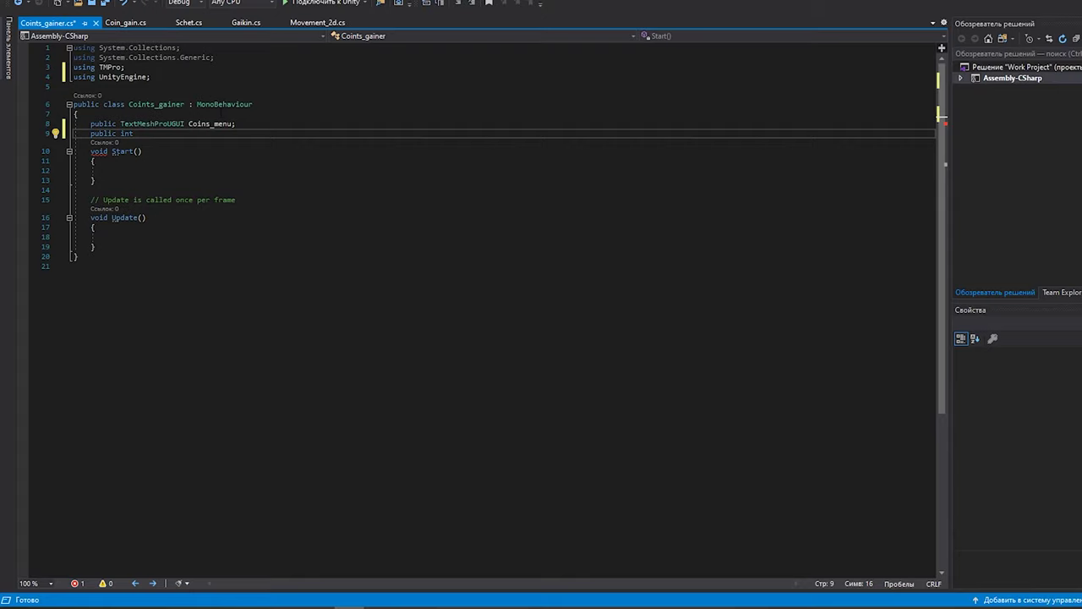
text(coins = 0;)
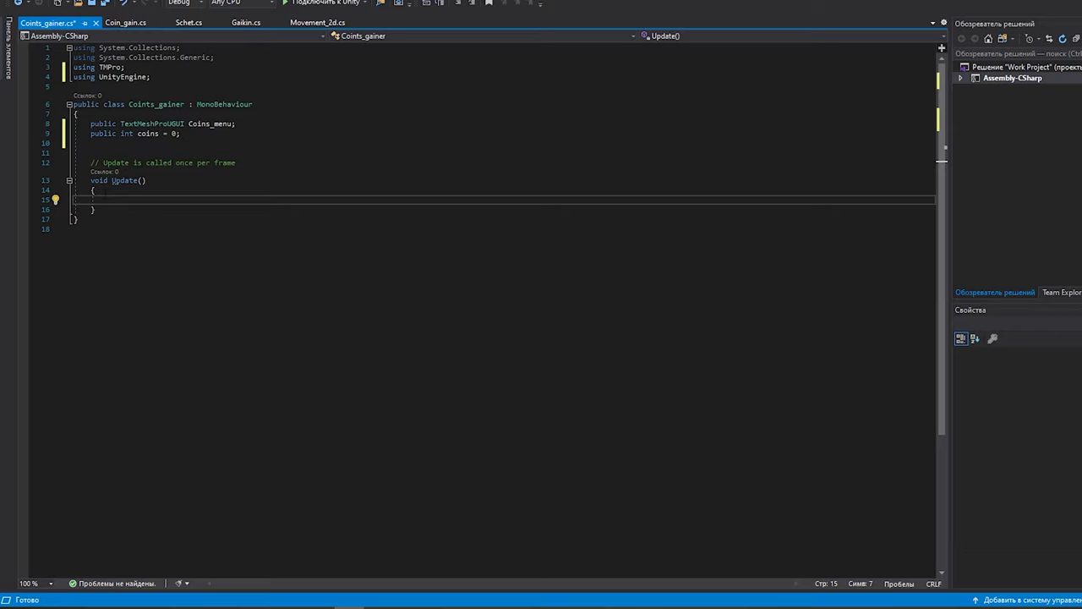
- In Update, write Coins_menu.text = ("" + coins) and save the script
text(coin)
key(Tab)
text(.TextsMe)
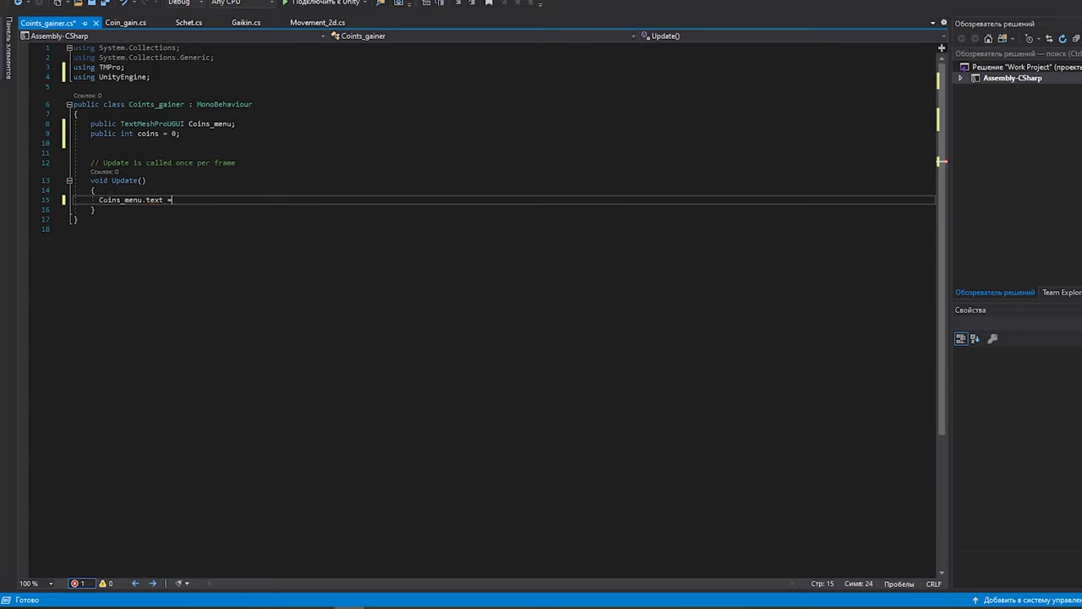
text(coi)
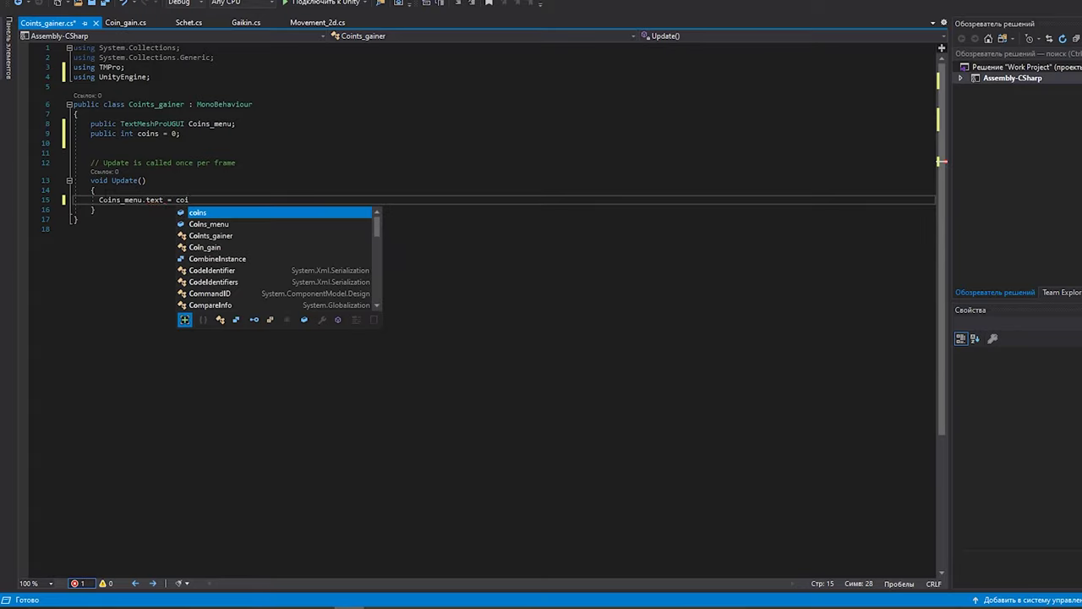
key(BackSpace)
key(BackSpace)
key(BackSpace)
text(("");)
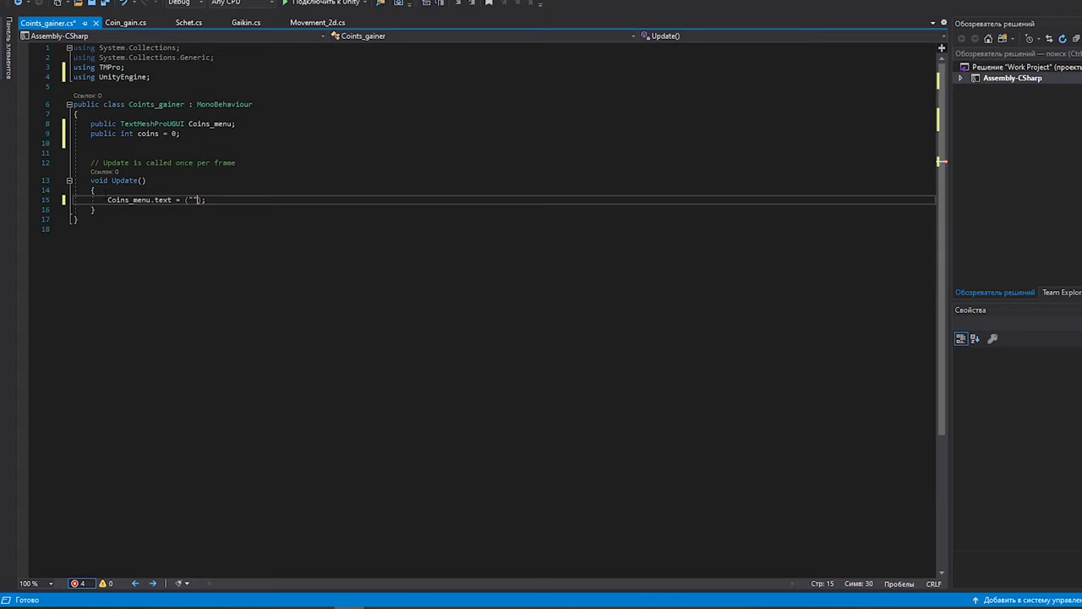
key(ctrl+s)
key(alt+Tab)
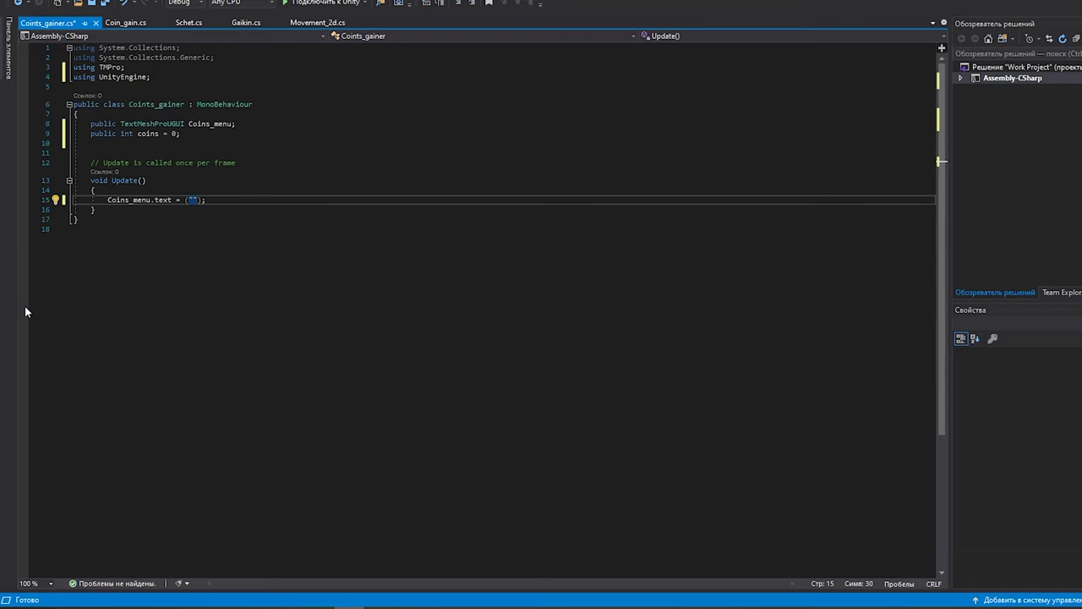
text(+ )
text(coins)
key(Right)
- Save the script, then link the Text (TMP) label to the Player's Coins_menu field
text(;)
click(43, 0)
click(127, 140)
key(alt+Tab)
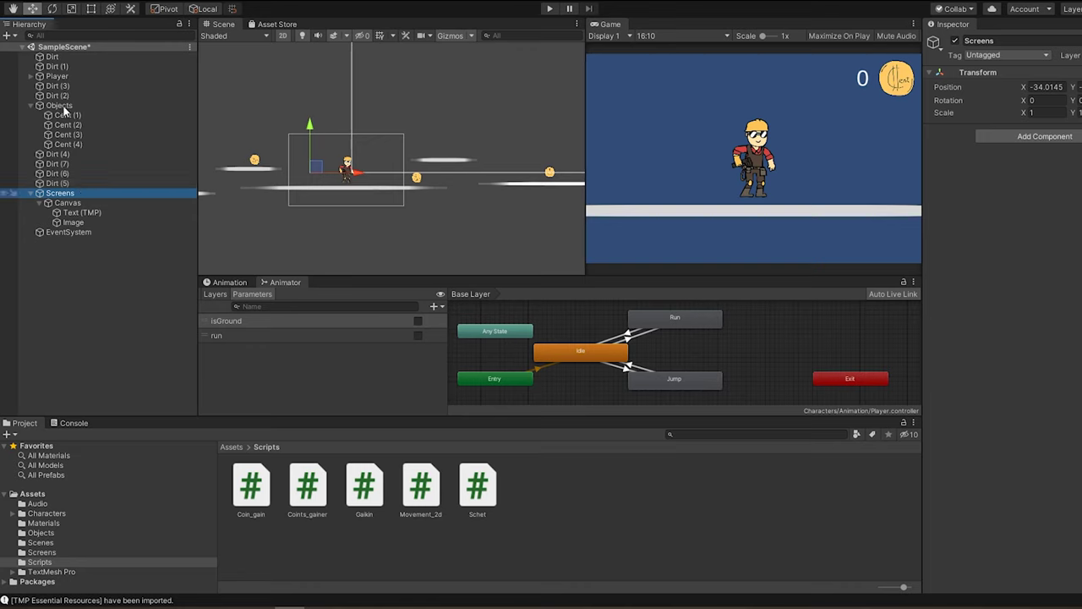
click(58, 76)
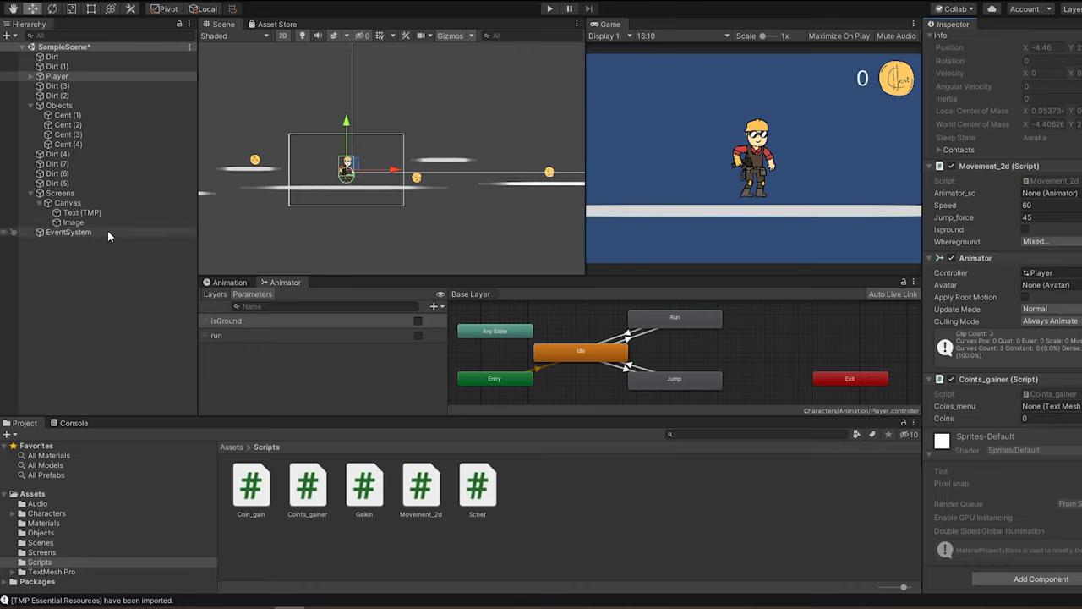
drag(82, 213, 1048, 406)
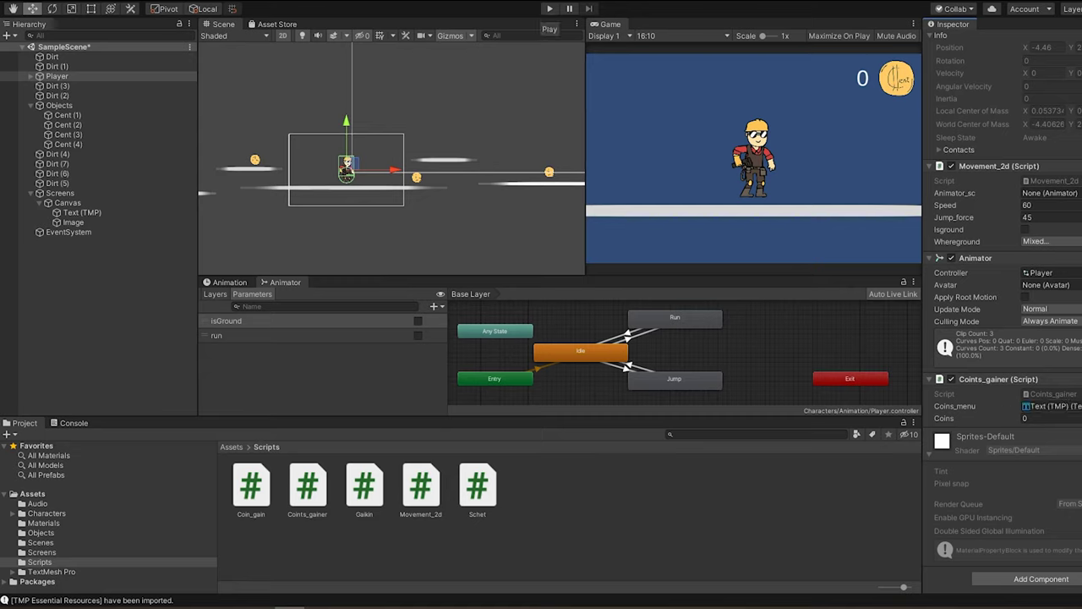
click(1026, 418)
text(5)
- Play the game, set Coins to 10 and clear it, stop, and select Text (TMP)
click(550, 8)
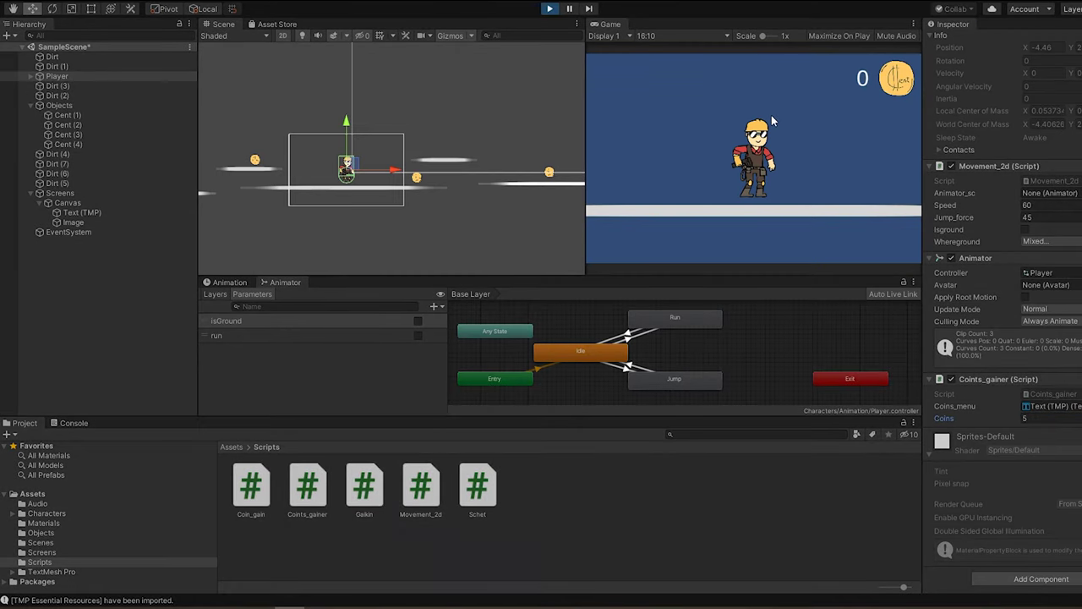
key(Left)
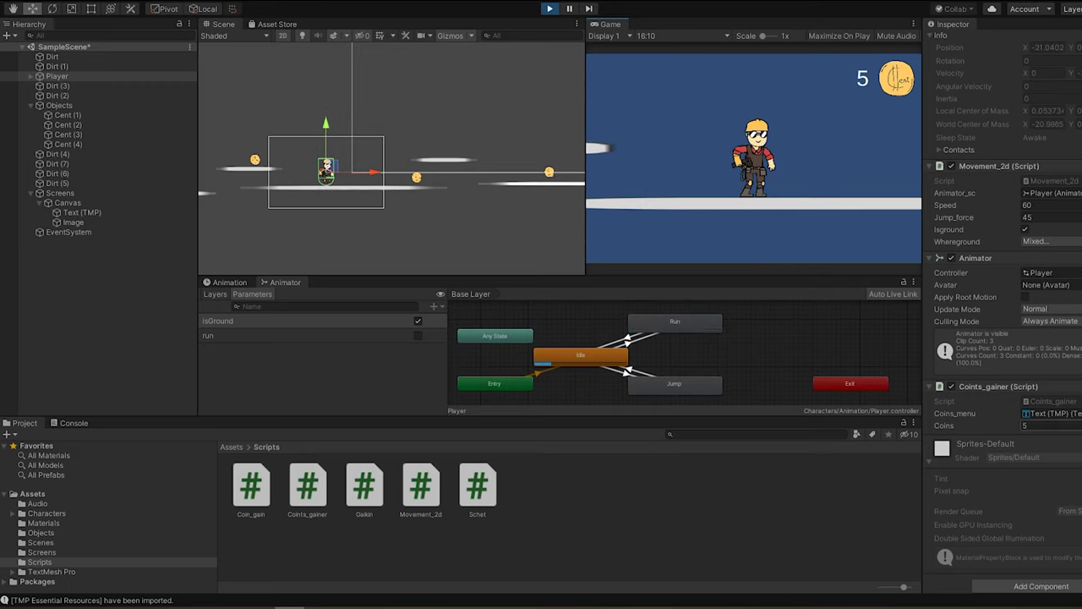
click(1040, 425)
text(10)
key(BackSpace)
key(BackSpace)
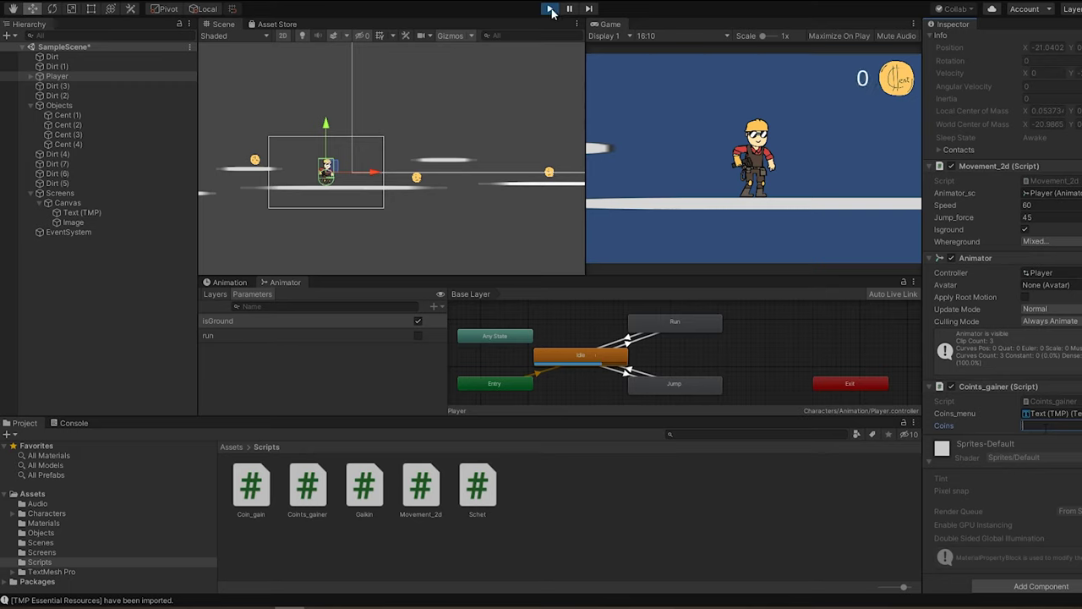
click(549, 8)
double_click(82, 213)
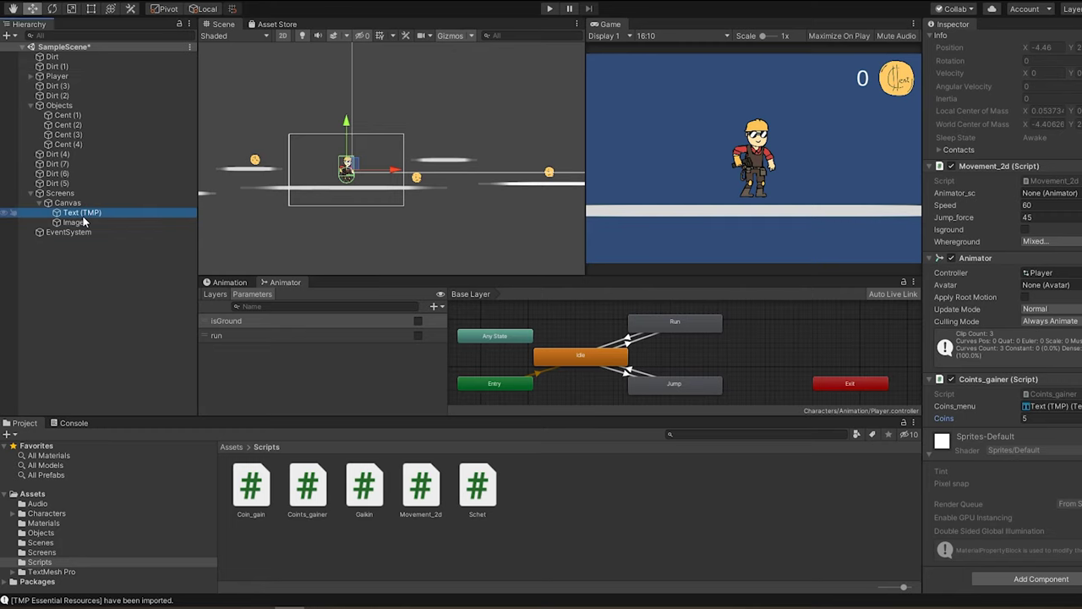
- Shift the counter text left, enable Auto Size, and test with Coins set to 1000 in Play mode
mouse_move(534, 96)
mouse_down()
mouse_move(506, 101)
mouse_move(517, 101)
mouse_up()
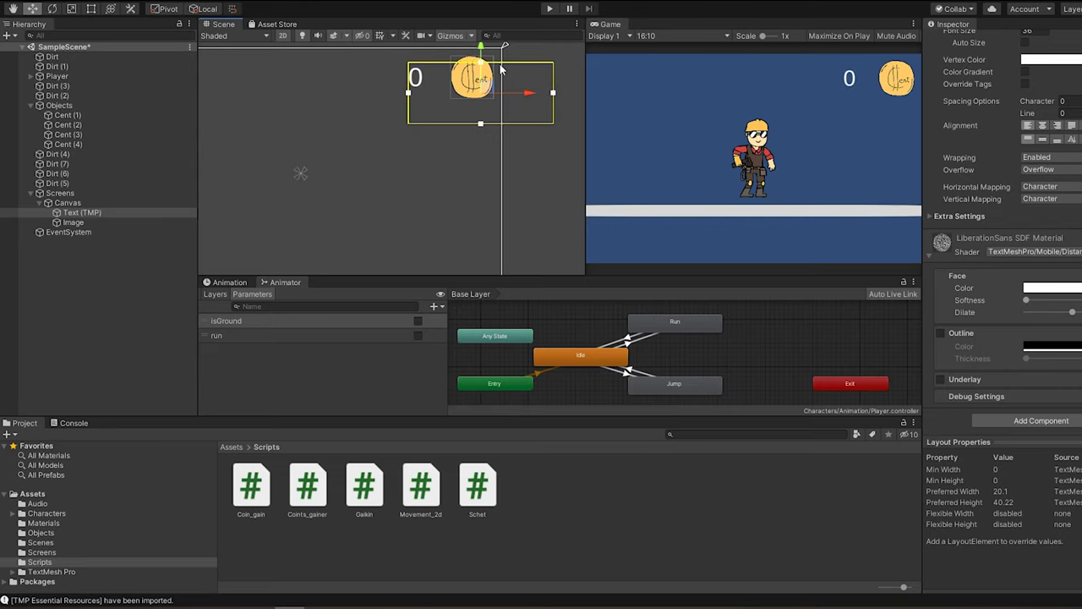
scroll(987, 226, up, 5)
click(1025, 367)
key(ctrl+p)
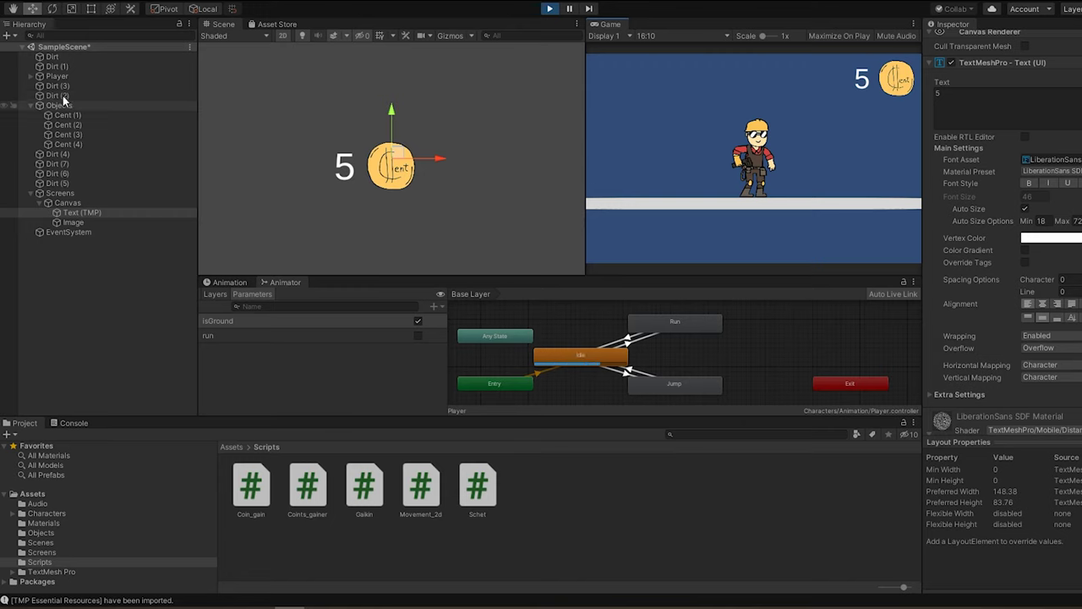
click(56, 76)
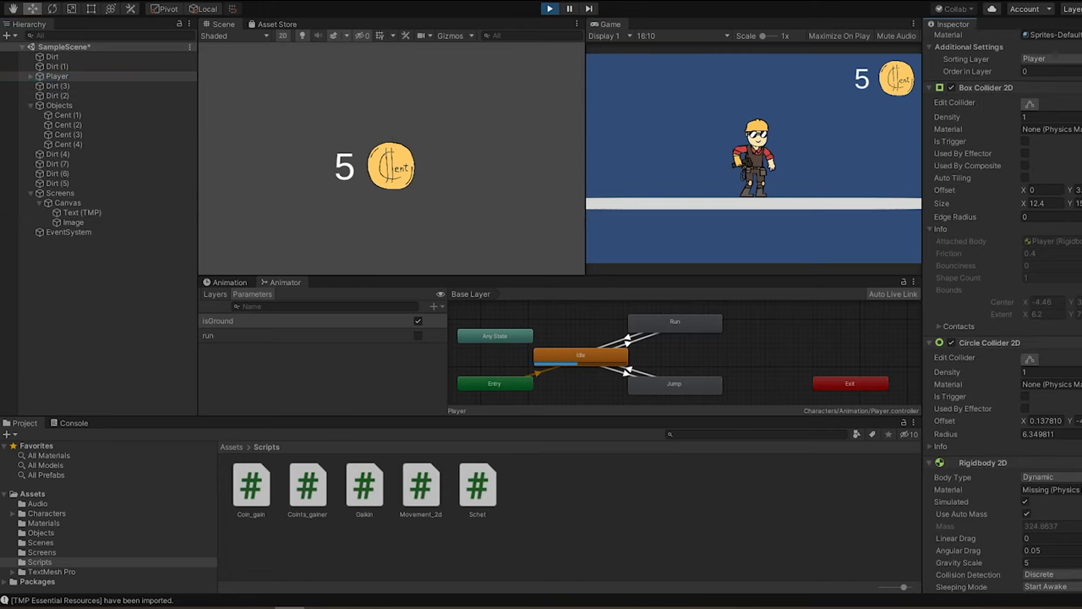
scroll(1006, 380, down, 5)
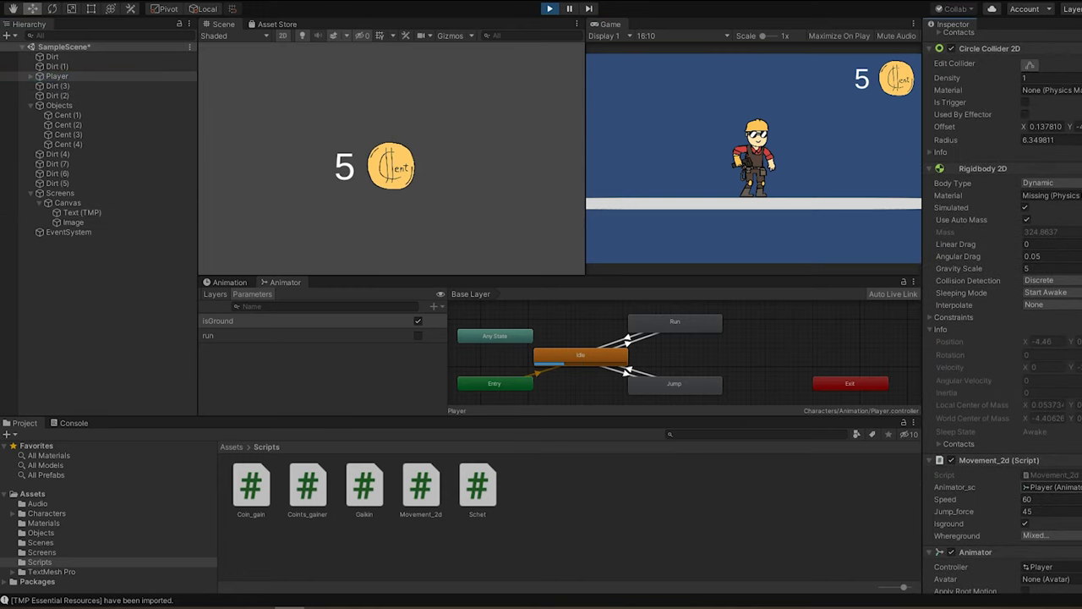
scroll(1036, 467, down, 5)
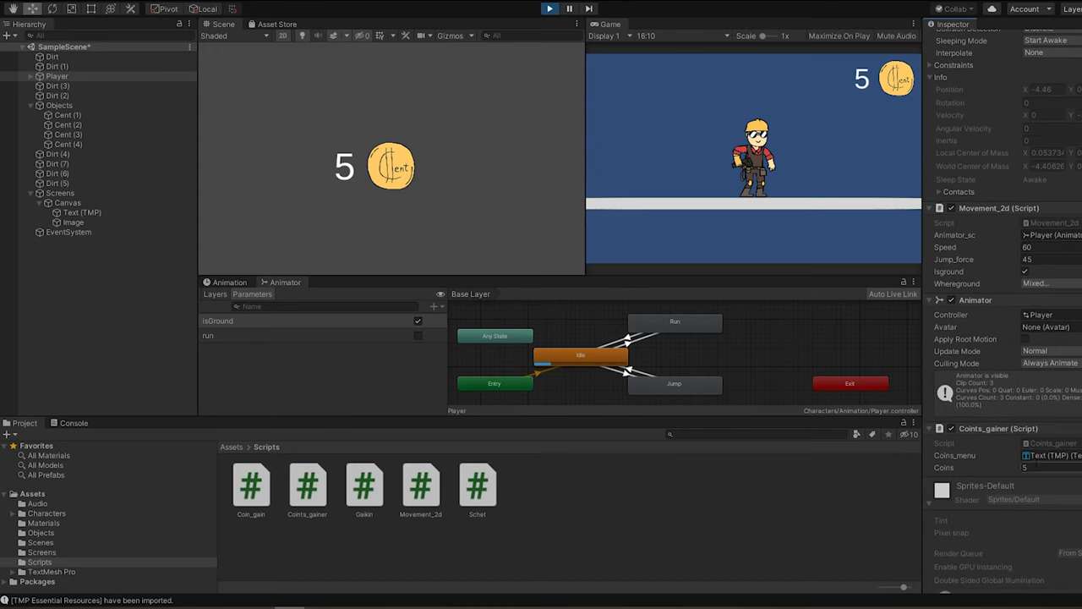
click(1031, 466)
text(1000)
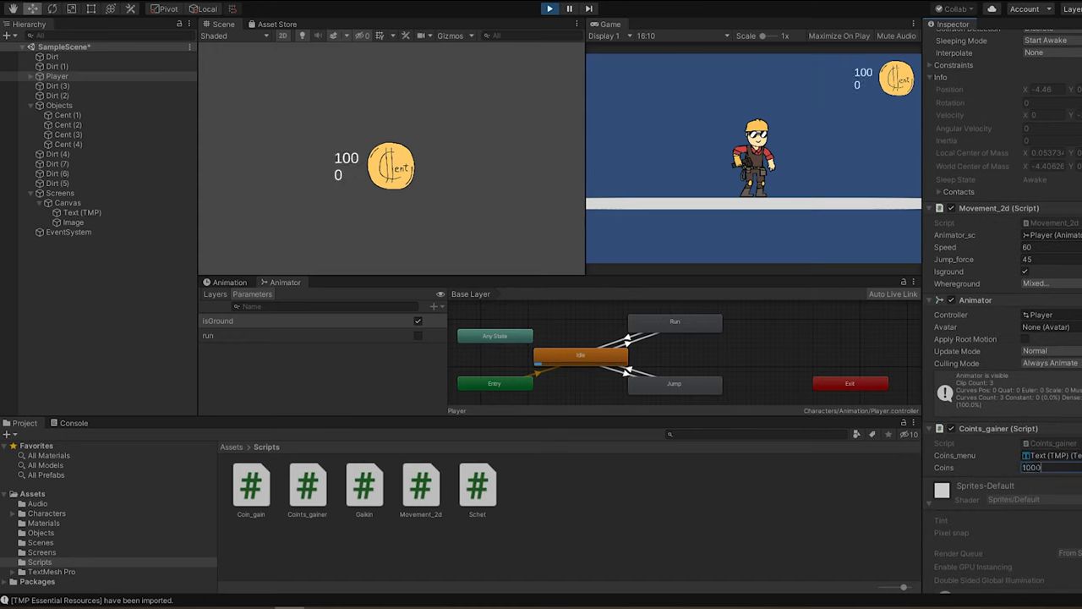
click(548, 9)
- Change the counter text's alignment, then frame the Player and select the coin Cent (2)
click(89, 212)
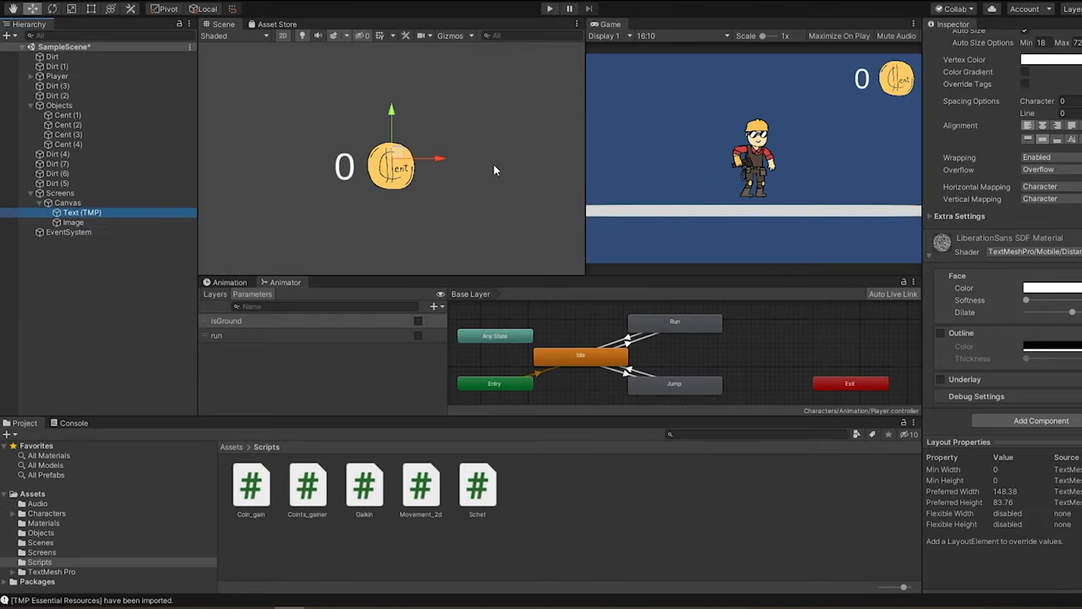
scroll(1006, 253, up, 3)
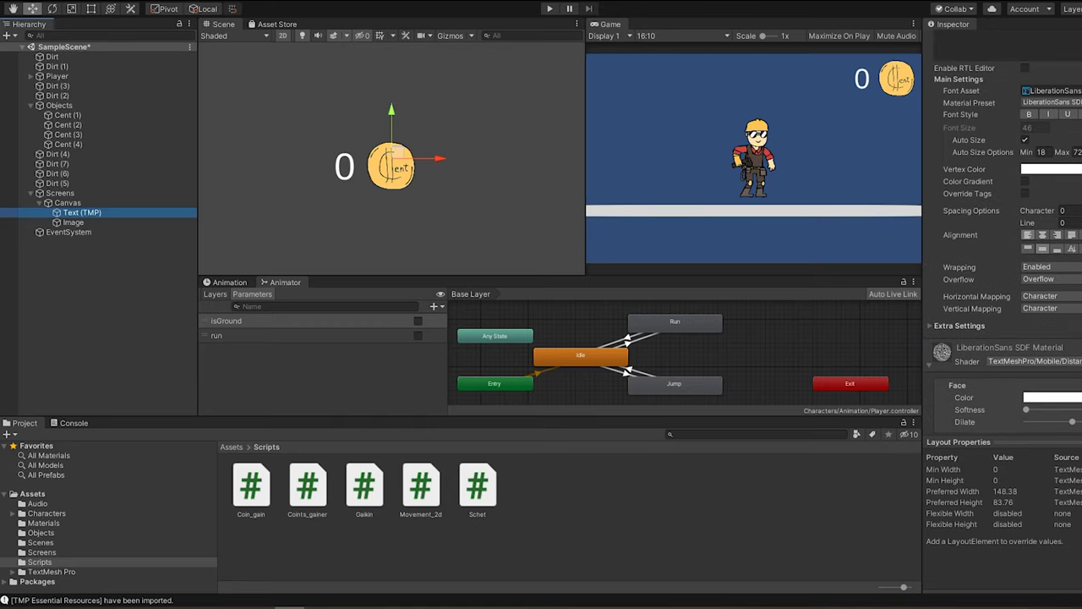
click(1072, 234)
scroll(354, 203, down, 2)
scroll(355, 202, down, 2)
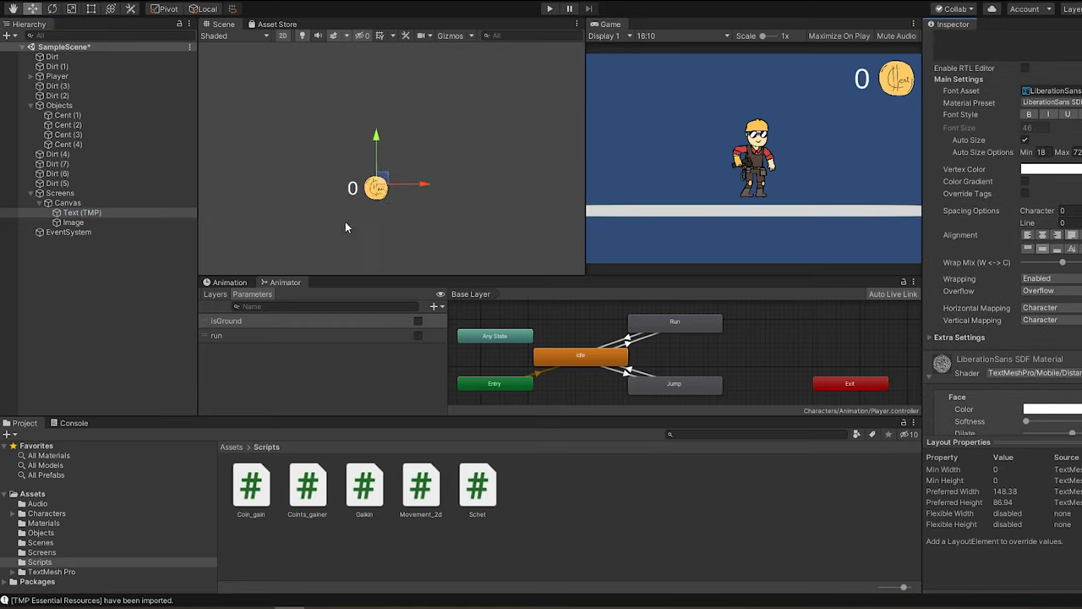
double_click(58, 76)
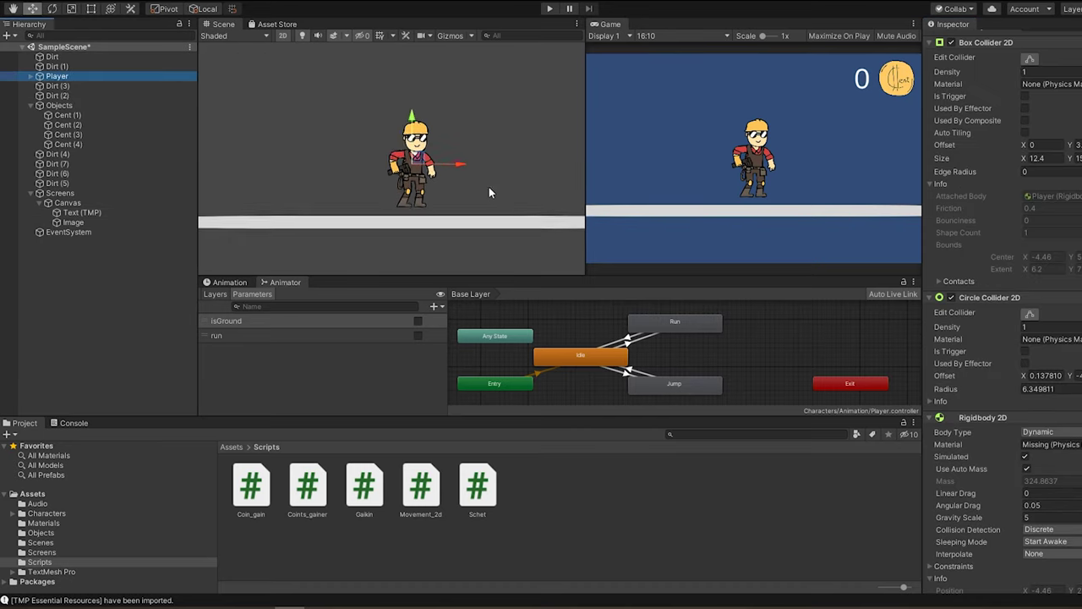
middle_drag(488, 187, 265, 151)
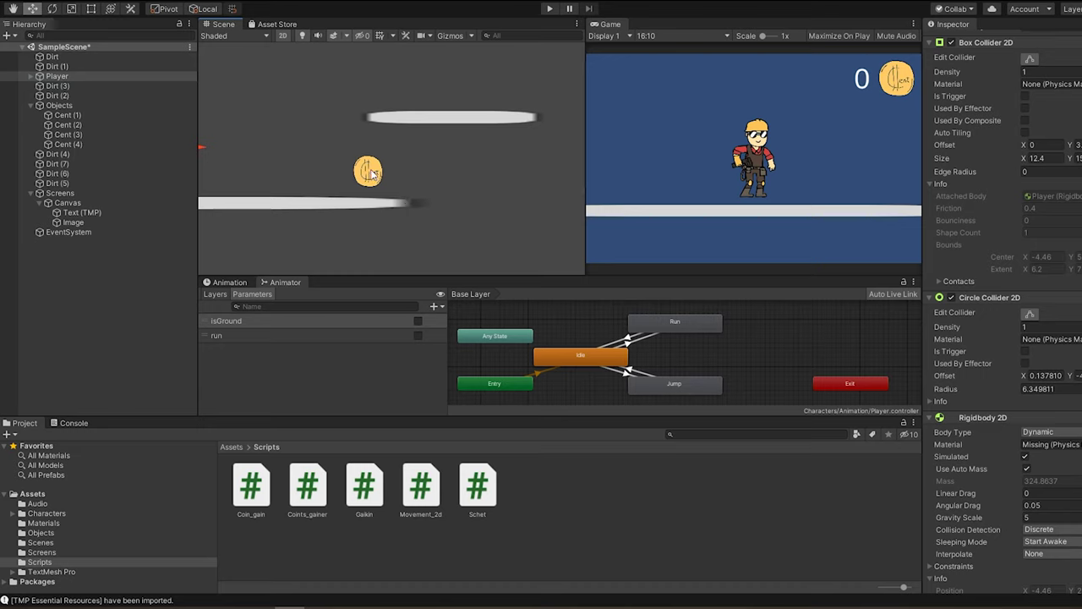
click(372, 174)
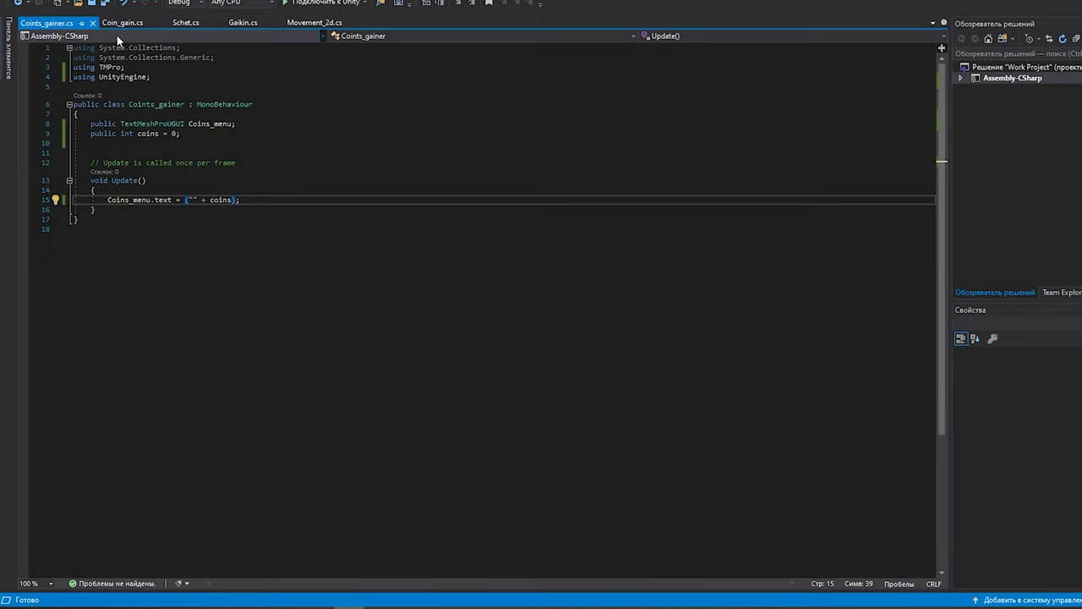
- In Coin_gain, replace the Start comment with a 'GameObject Coin;' field
click(119, 23)
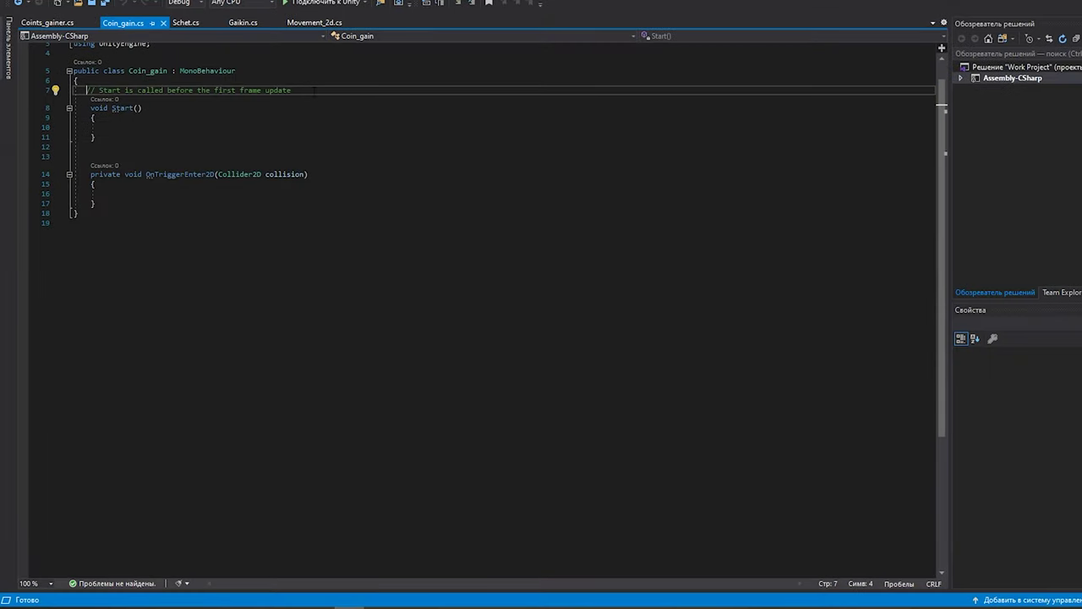
drag(313, 90, 86, 90)
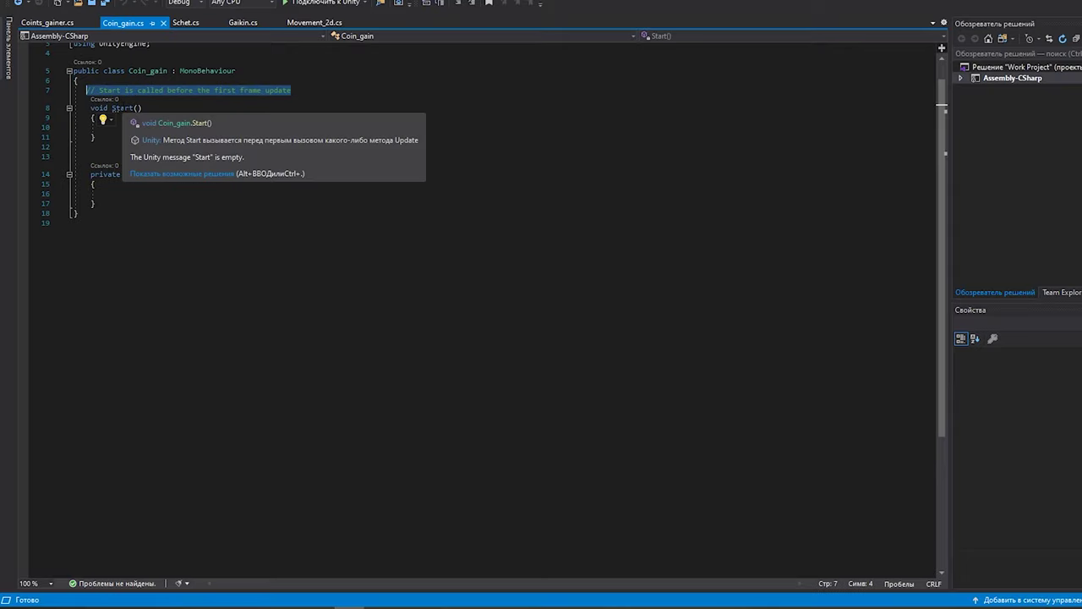
key(Delete)
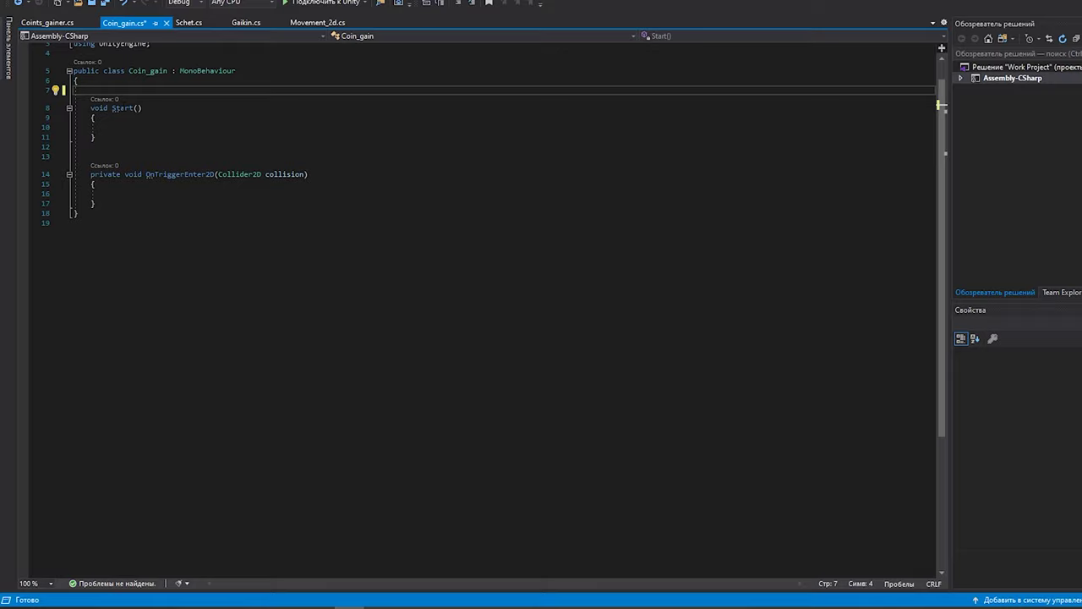
text(GameObject Coin;)
click(91, 127)
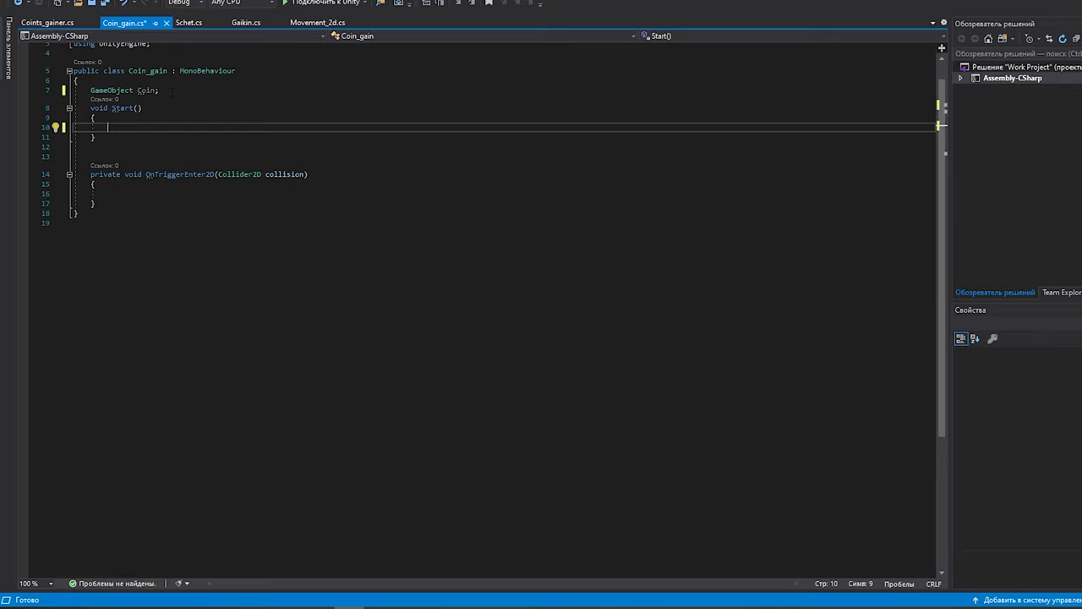
- Add the line Coin = GetComponent<GameObject>(); to Coin_gain
click(289, 608)
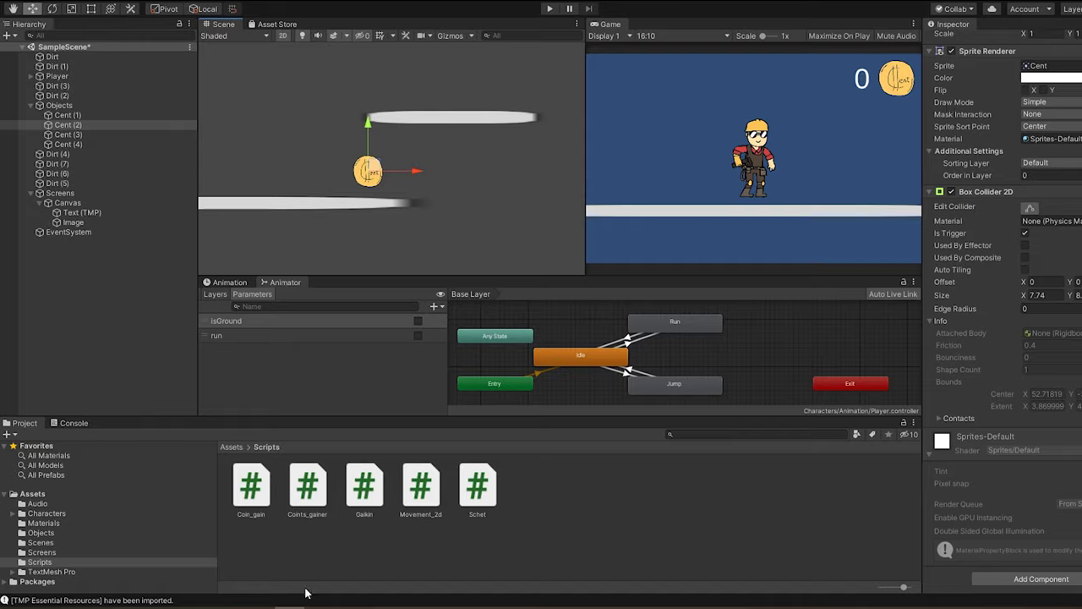
click(349, 607)
key(BackSpace)
text(in = Get)
key(Down)
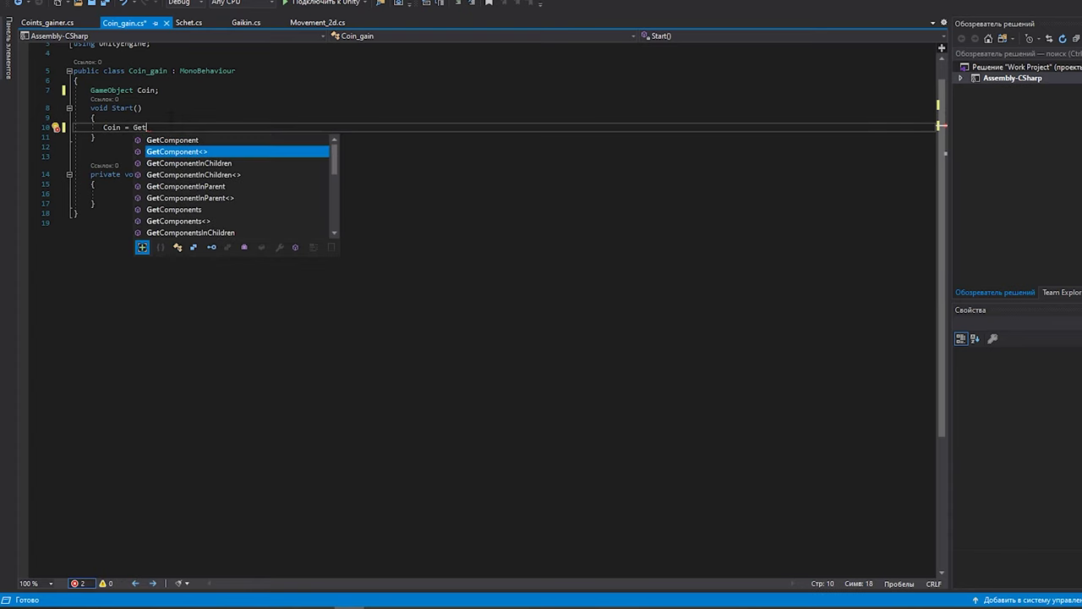
key(Tab)
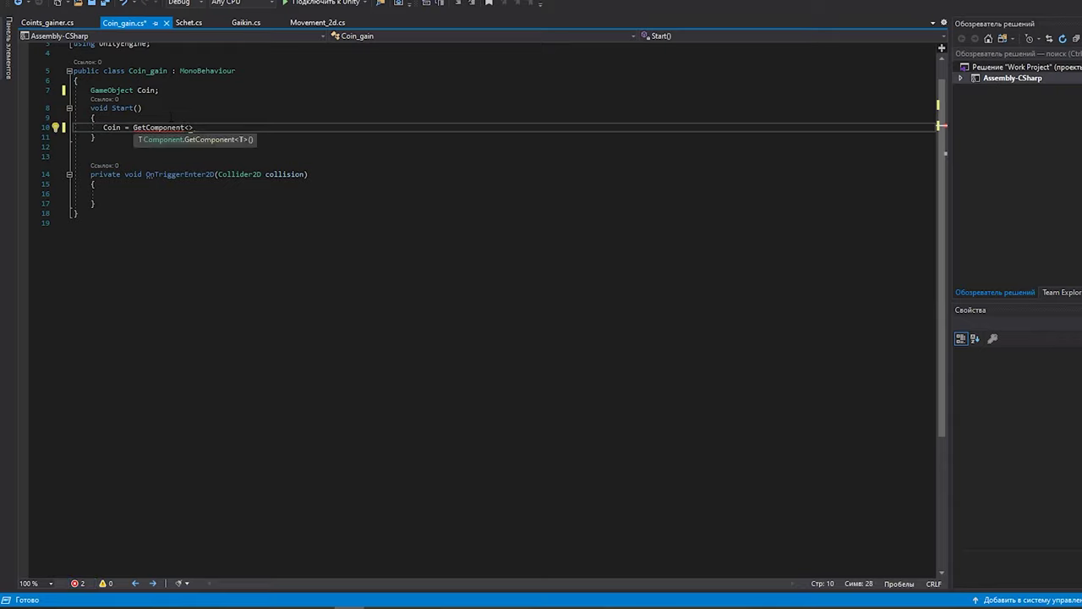
text(g)
key(Tab)
text(>)
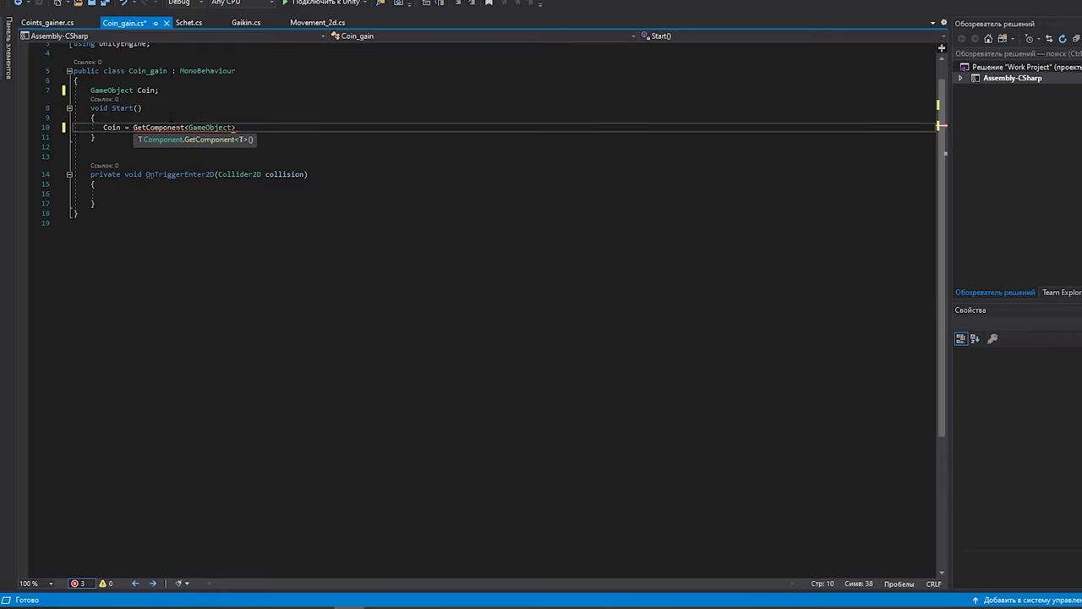
text(;)
key(Left)
text(())
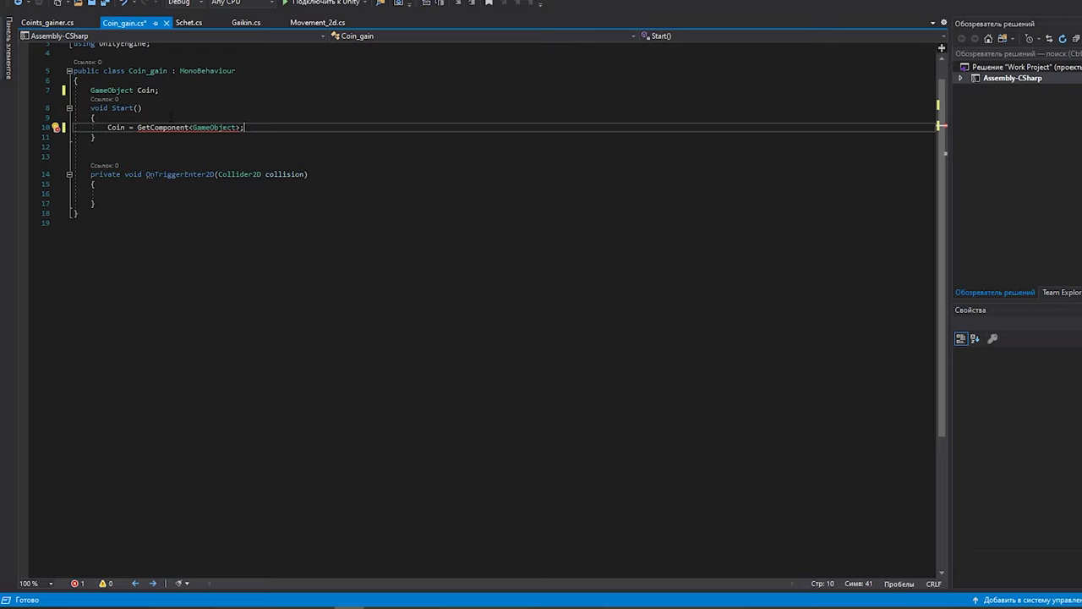
- Begin the OnTriggerEnter2D body with Coints_gainer., checking the Coints_gainer script for reference
click(104, 193)
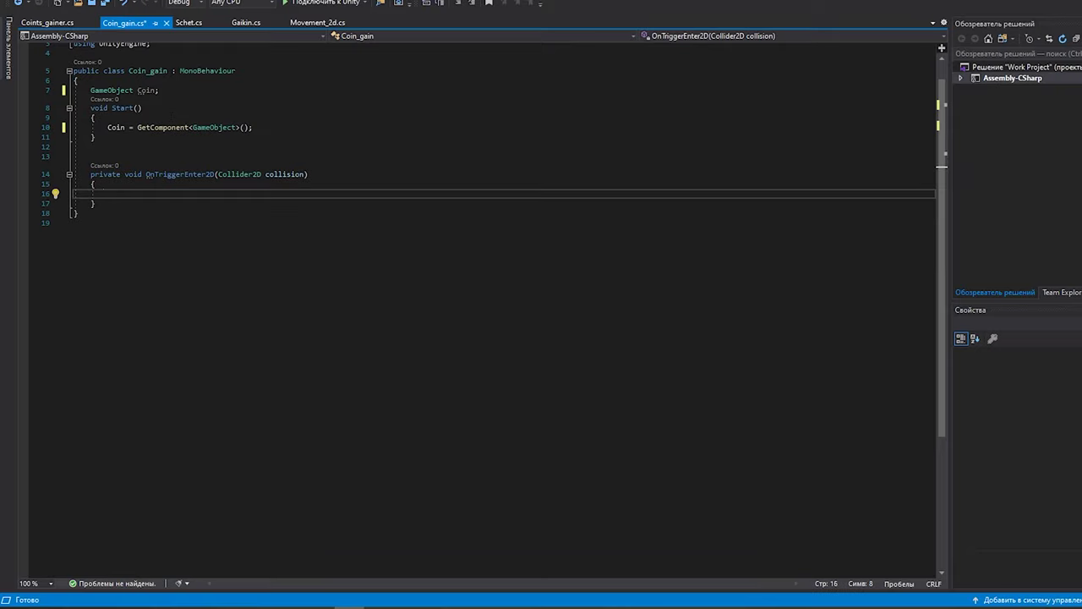
click(47, 23)
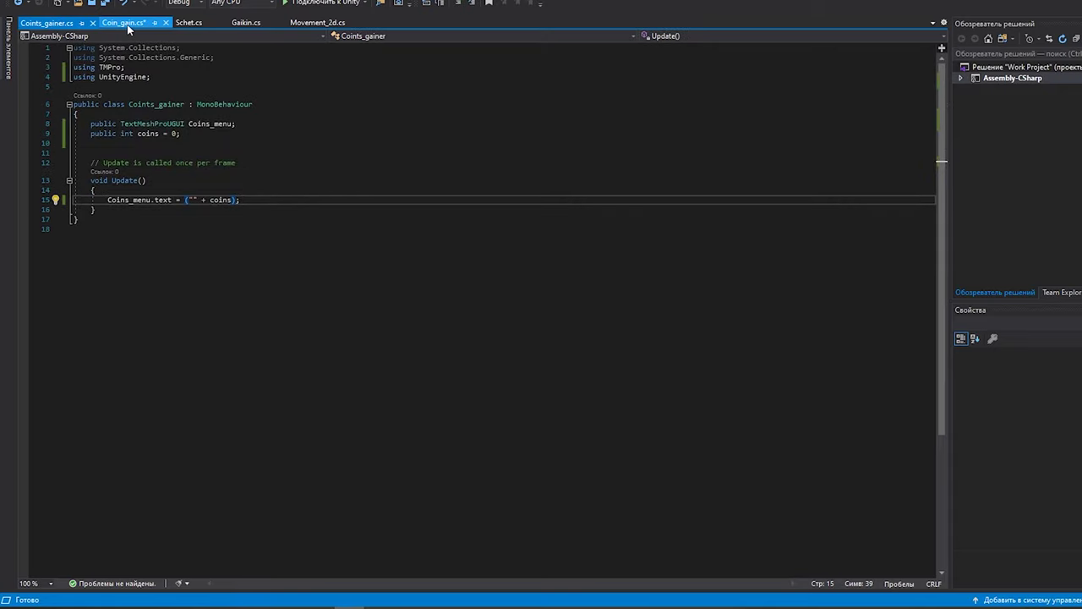
click(127, 25)
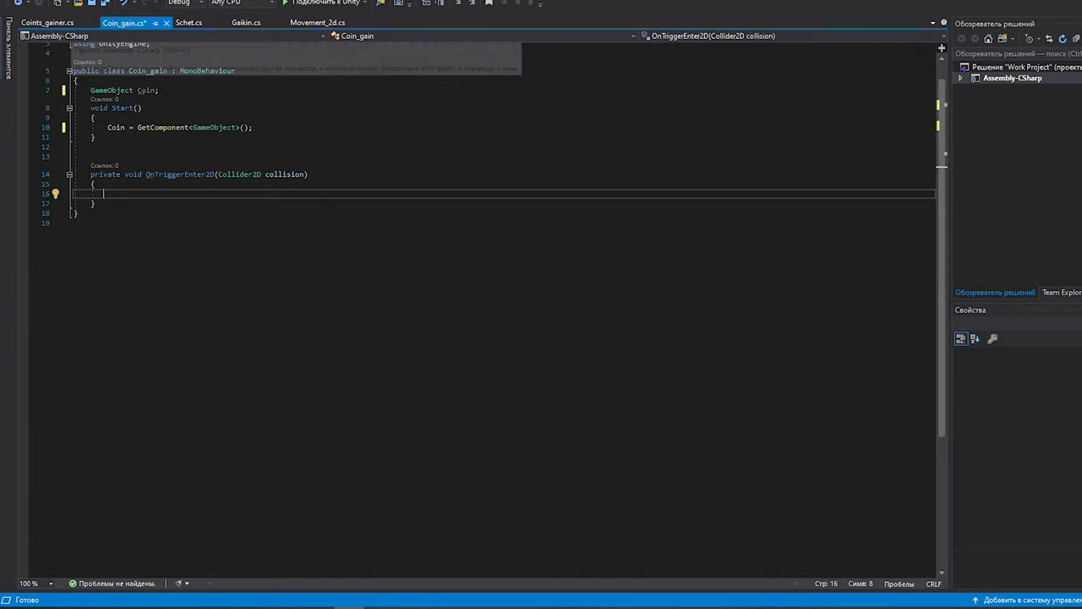
click(47, 23)
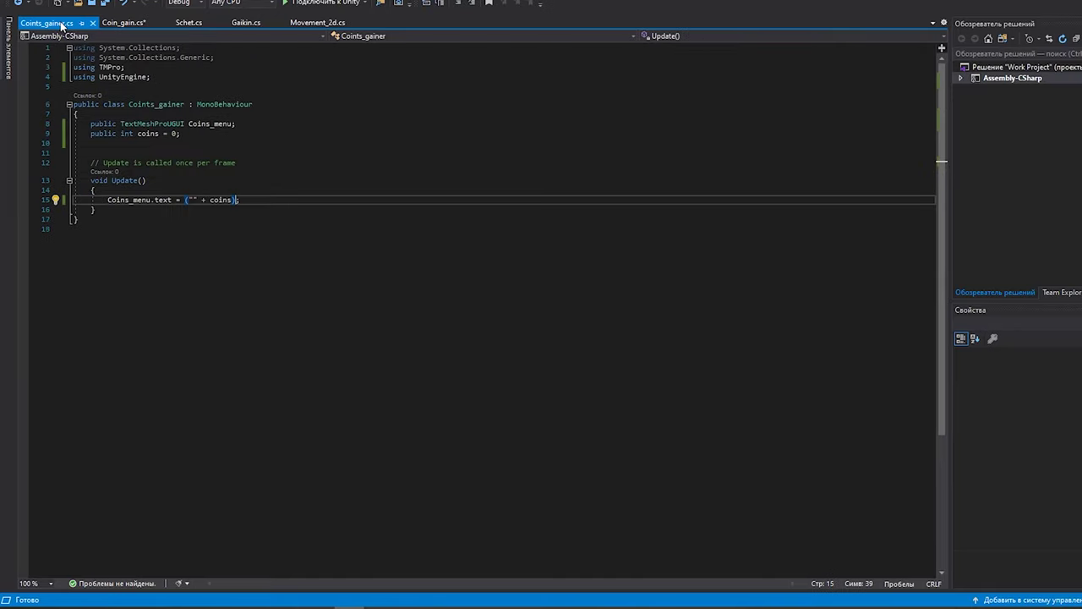
click(116, 22)
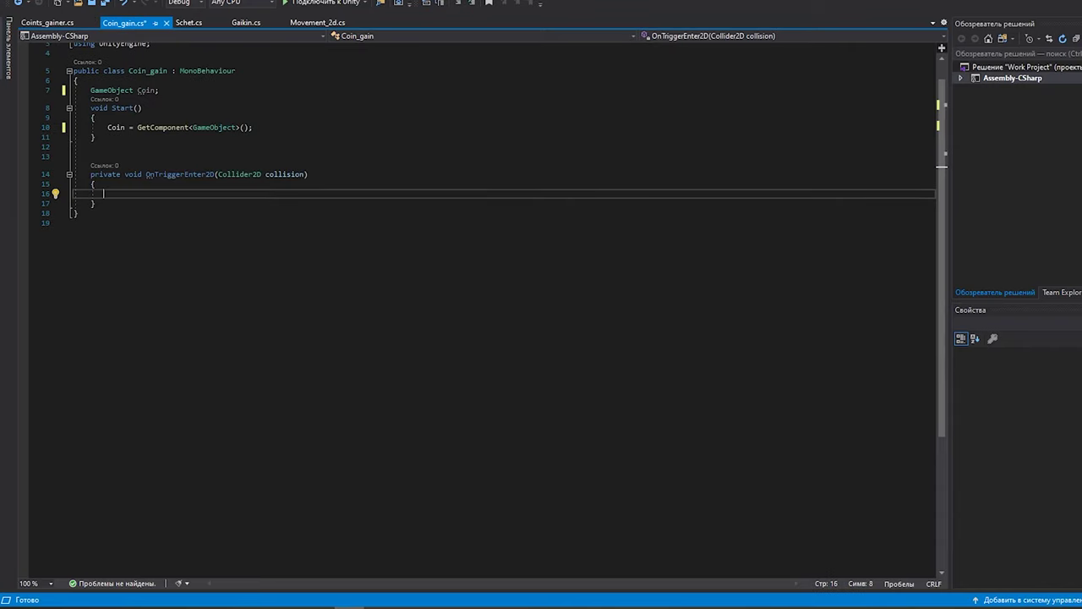
text(Coi)
key(Tab)
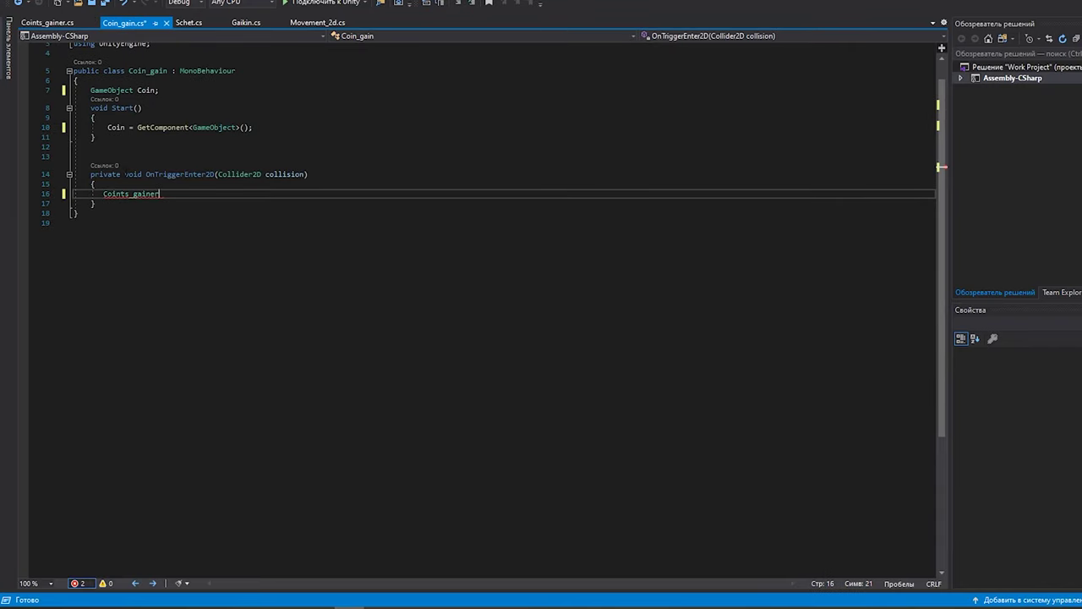
text(.)
- Complete the handler line as Coints_gainer.coins = coins + 1;, fixing wrong autocompletions
click(66, 26)
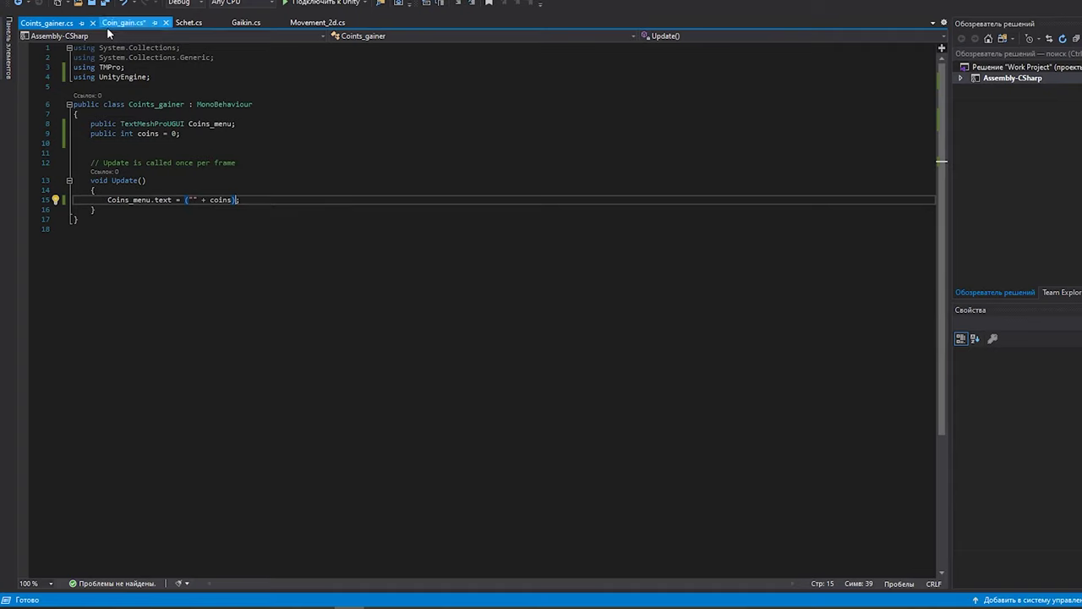
click(122, 23)
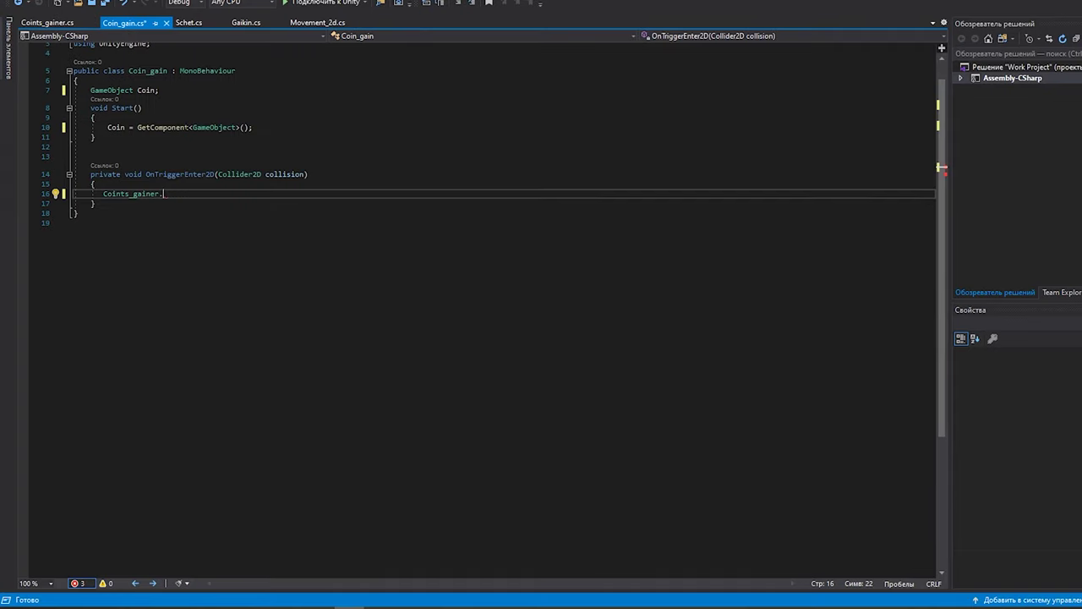
text(cou)
text(n)
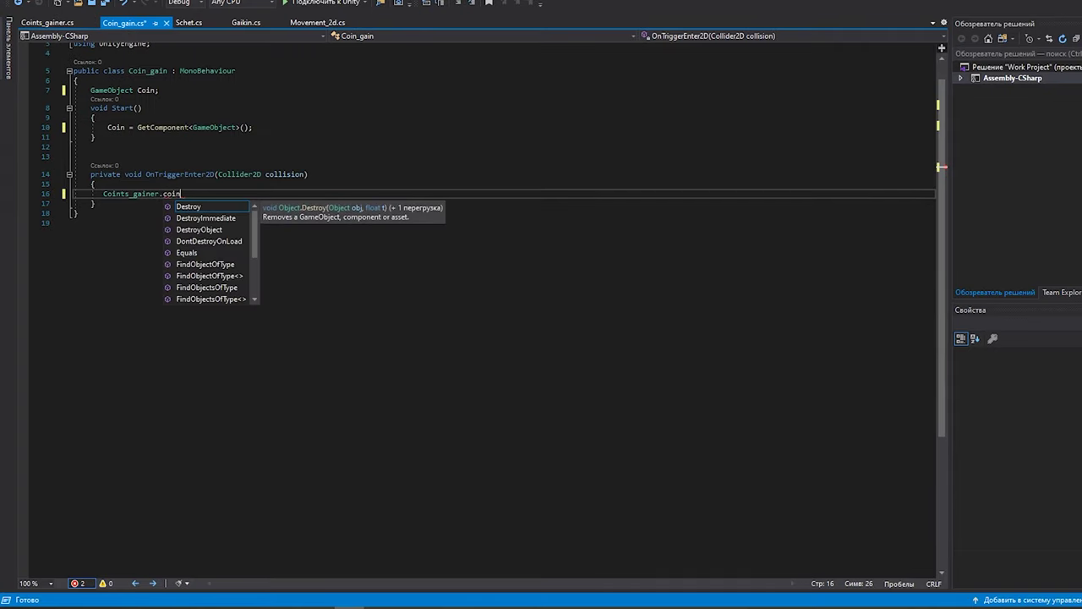
text(s =)
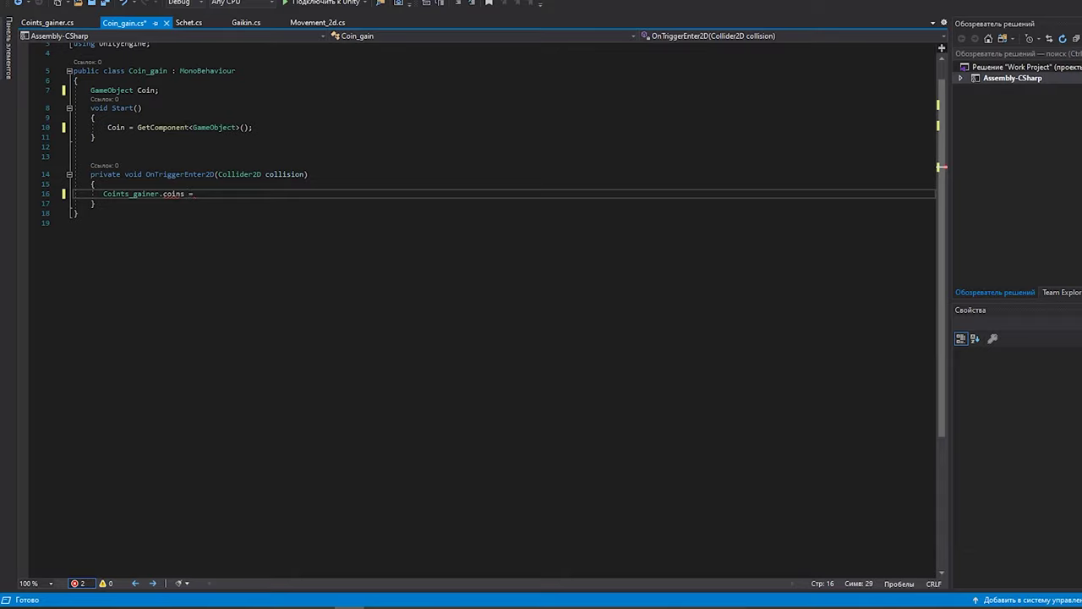
text(=)
text(coi)
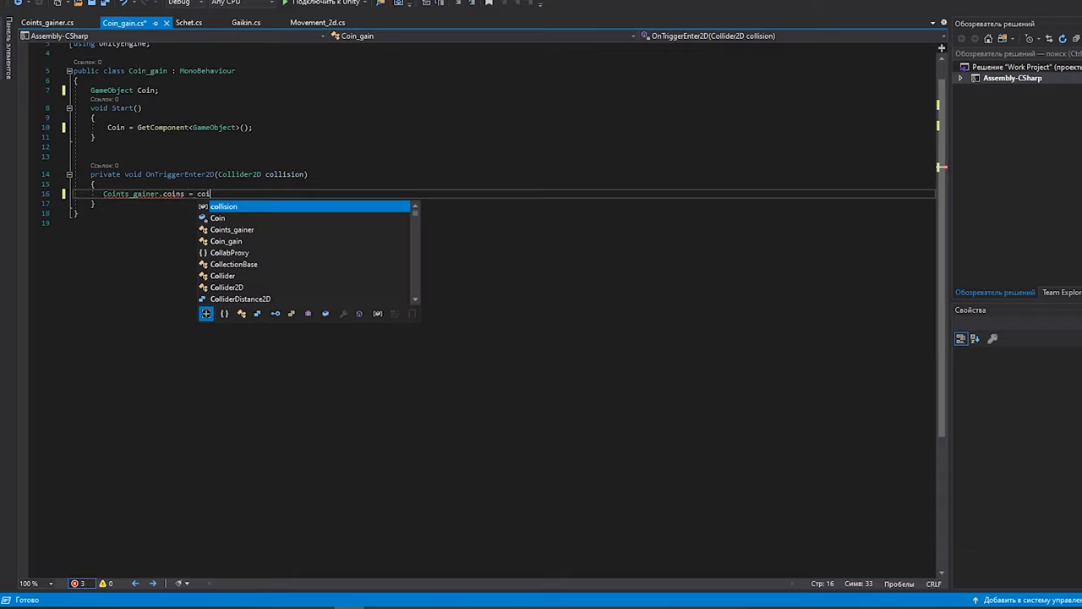
text(n)
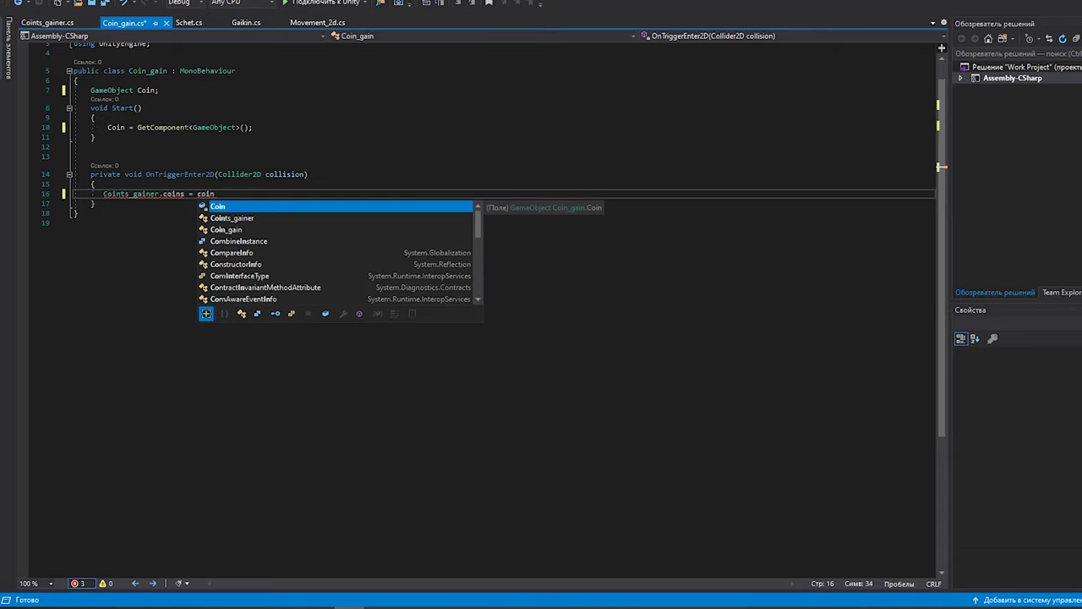
text(stance)
key(ctrl+BackSpace)
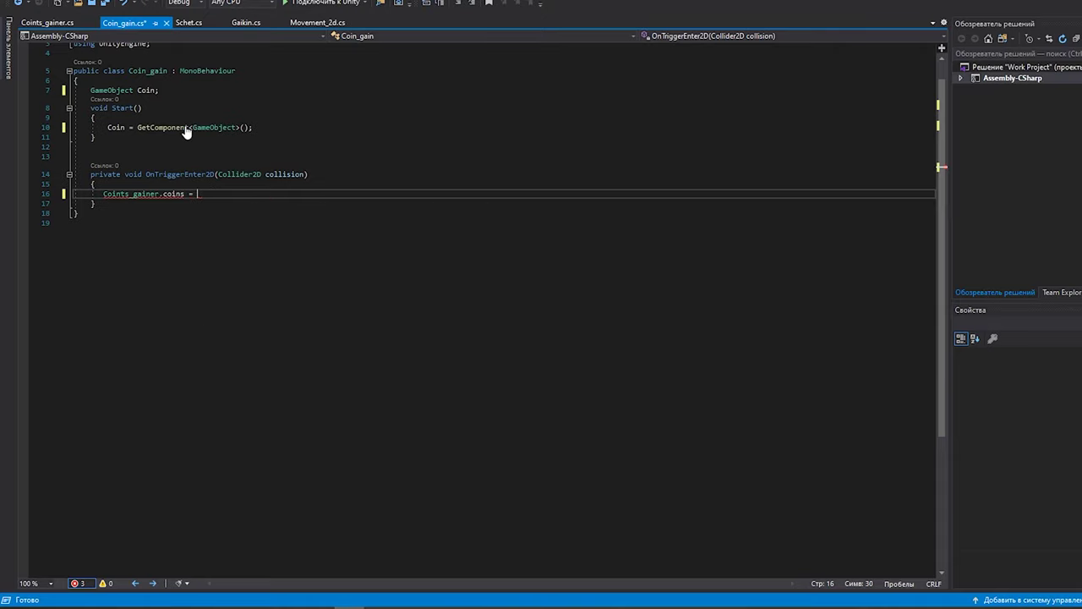
text(coins)
key(ctrl+BackSpace)
text(coins)
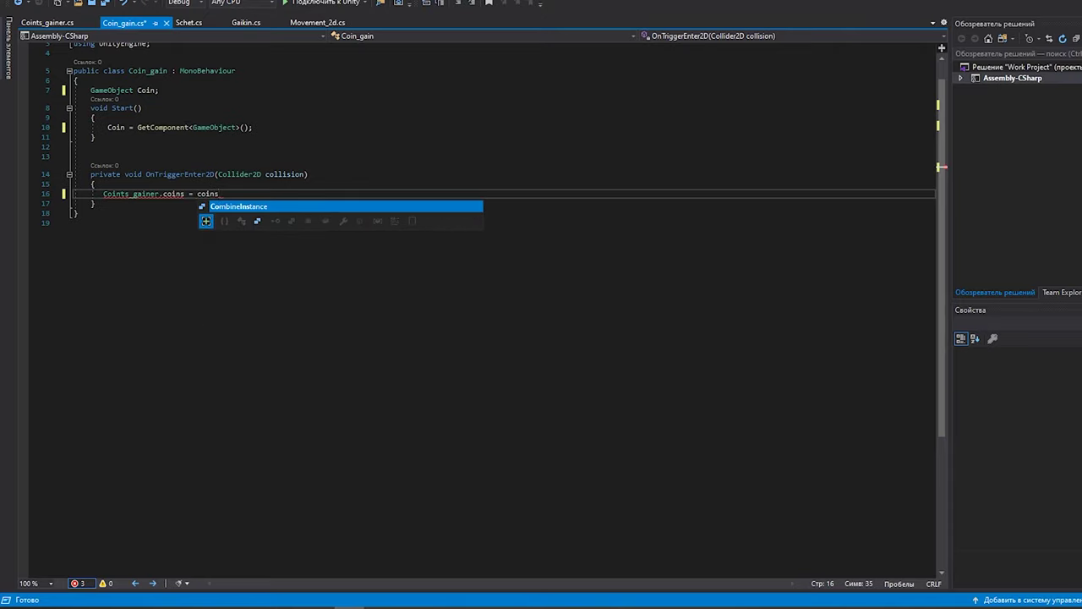
key(Escape)
text(+ 1;)
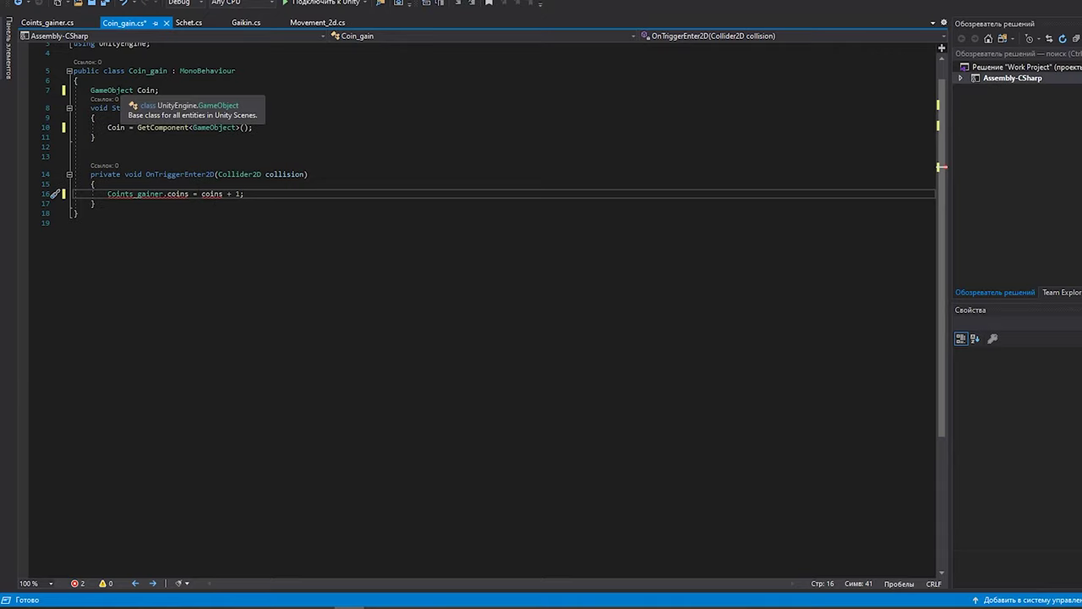
- Compare against the Coints_gainer script, leaving it showing
click(47, 23)
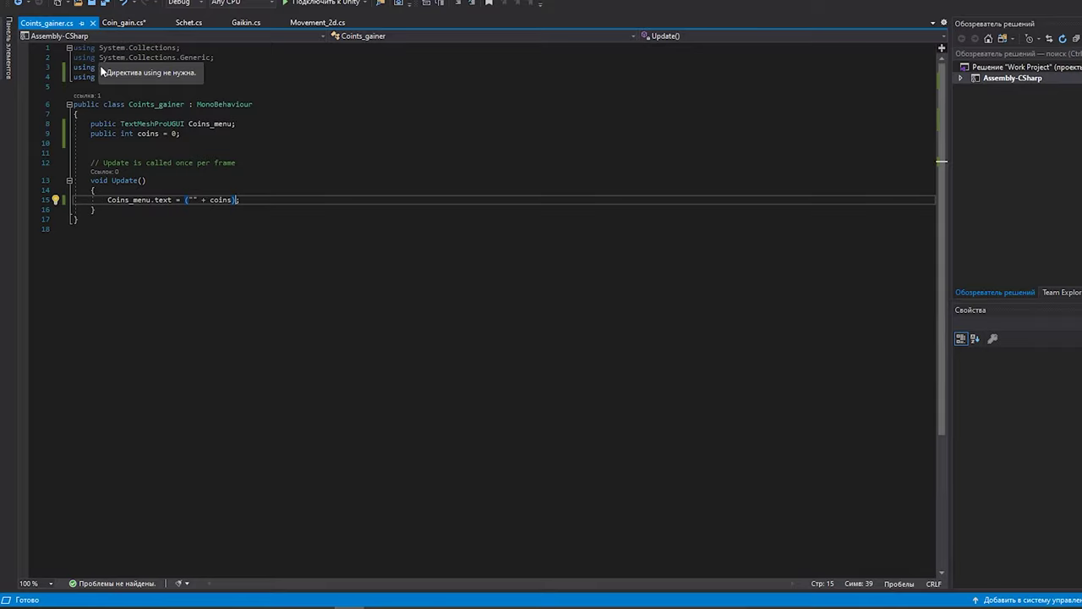
click(129, 27)
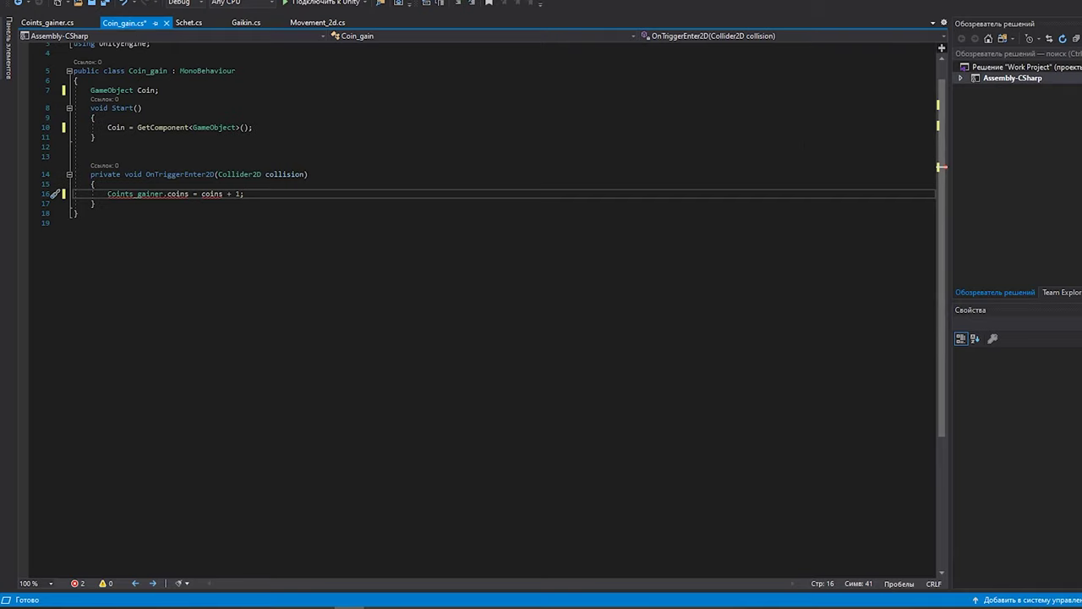
click(50, 24)
mouse_move(127, 133)
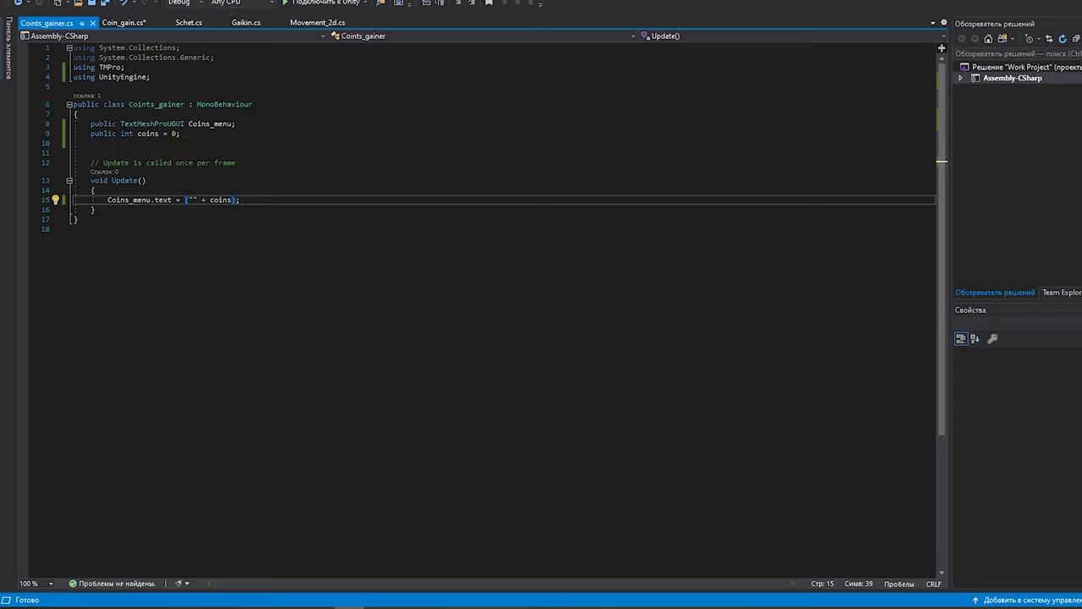
- Declare coins as public static int in Coints_gainer and save all scripts
click(122, 134)
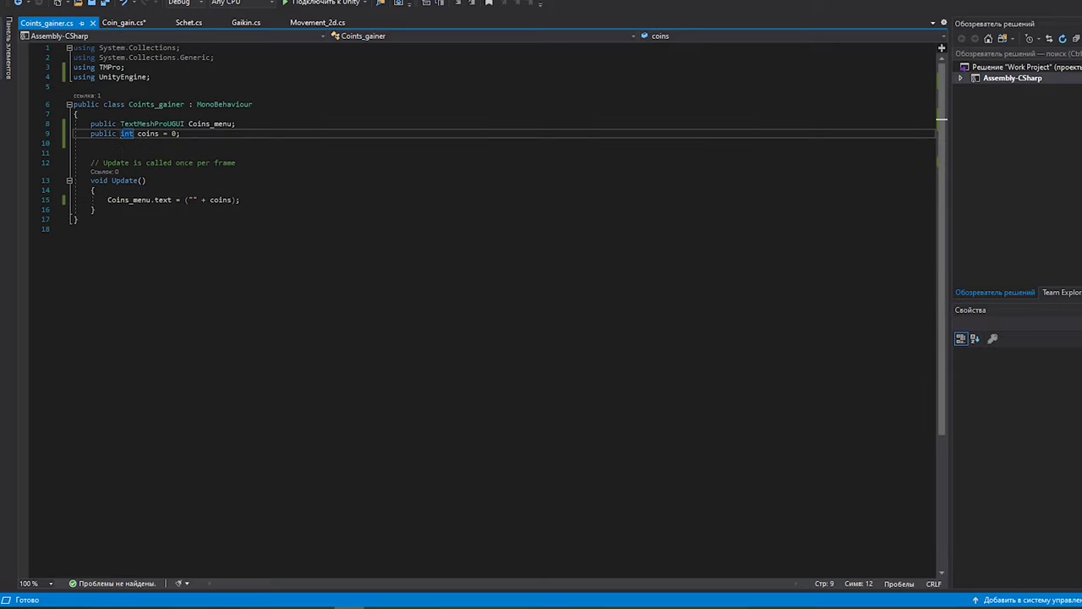
text(static)
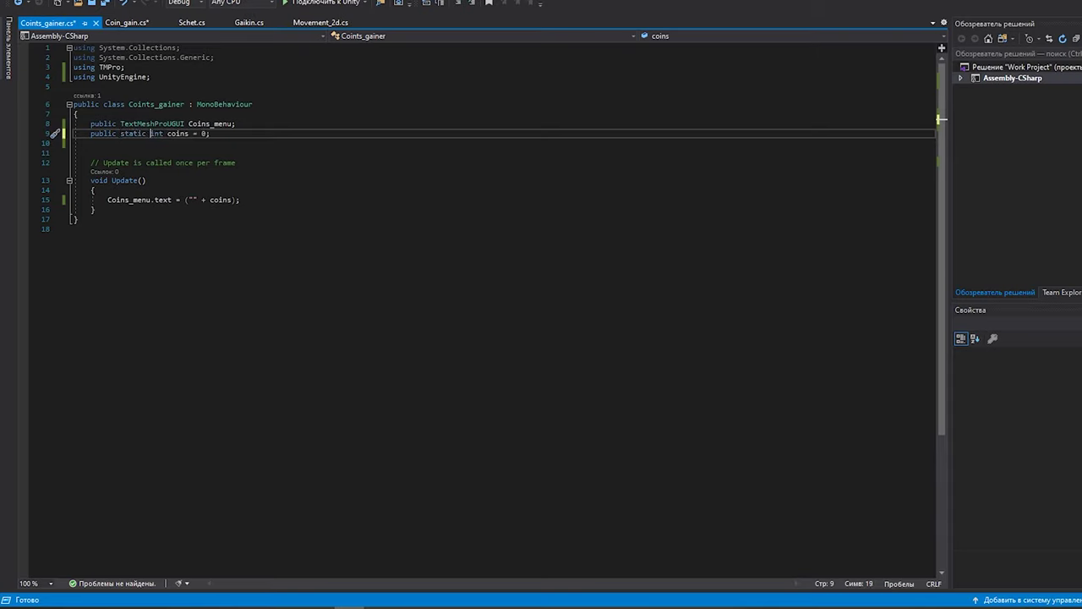
click(28, 4)
click(71, 140)
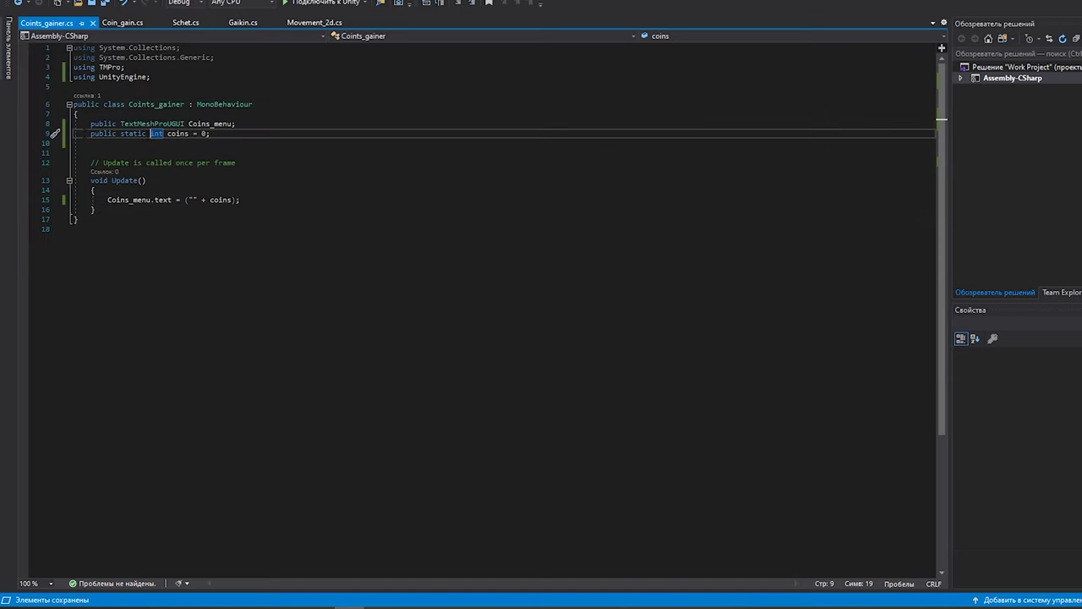
- Edit line 16 so it reads Coints_gainer.coins = Coints_gainer.coins + 1
click(120, 23)
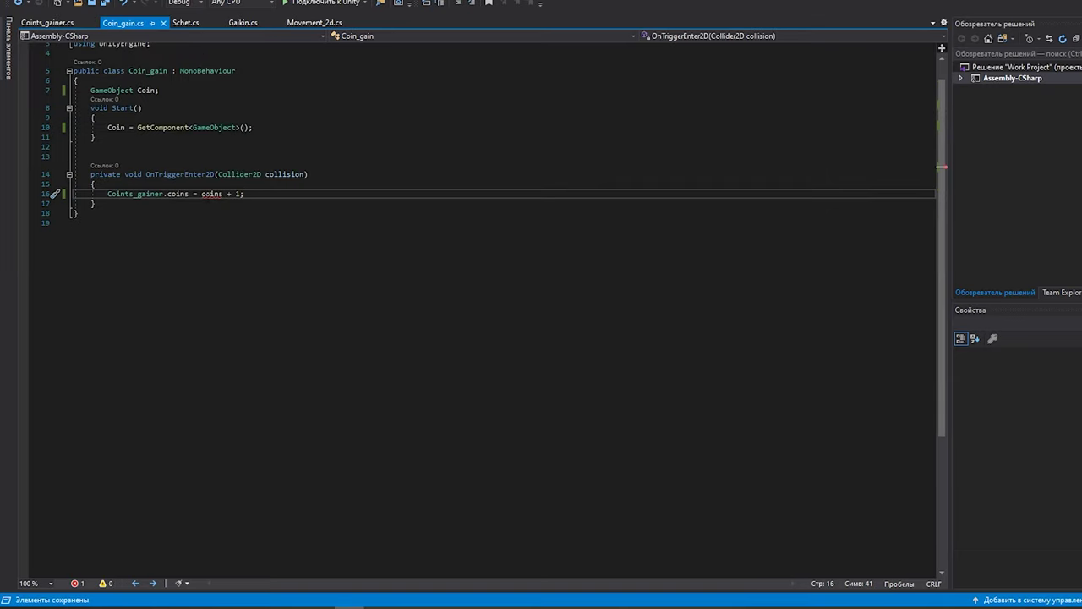
click(202, 194)
text(()
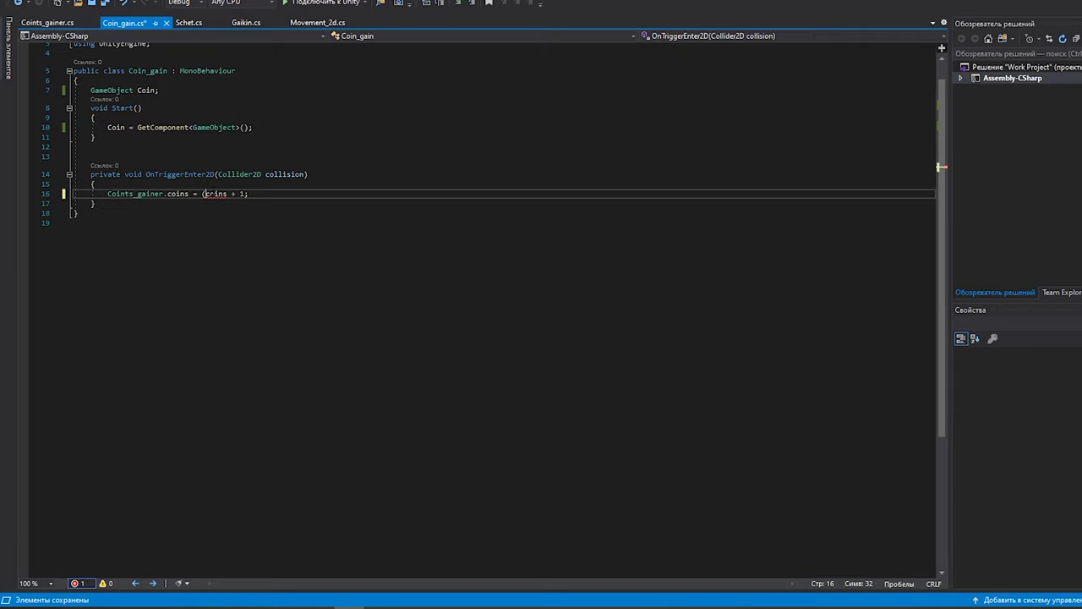
click(243, 194)
text())
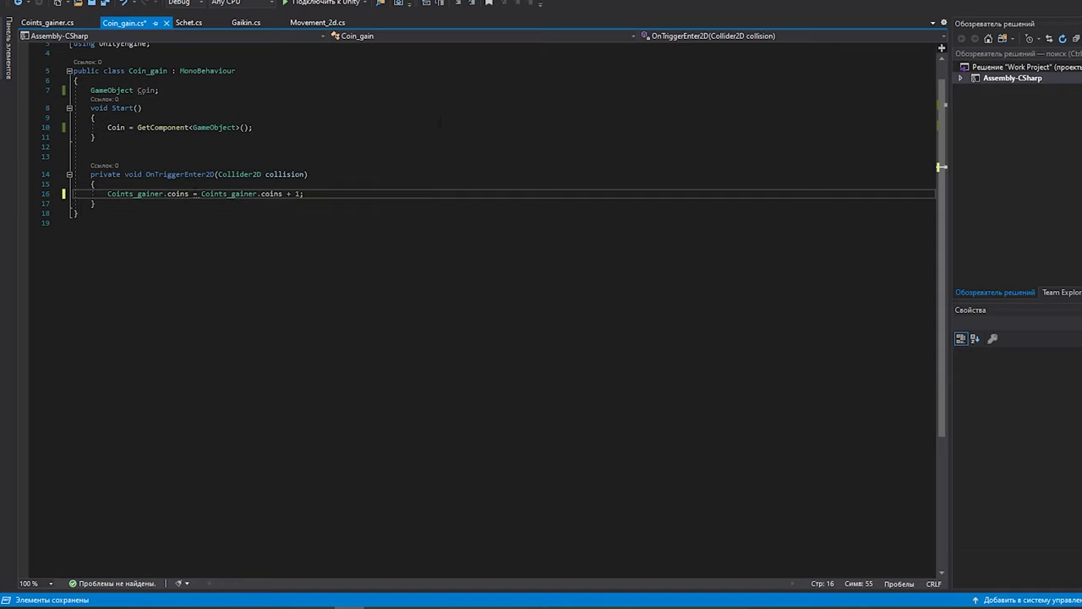
click(40, 24)
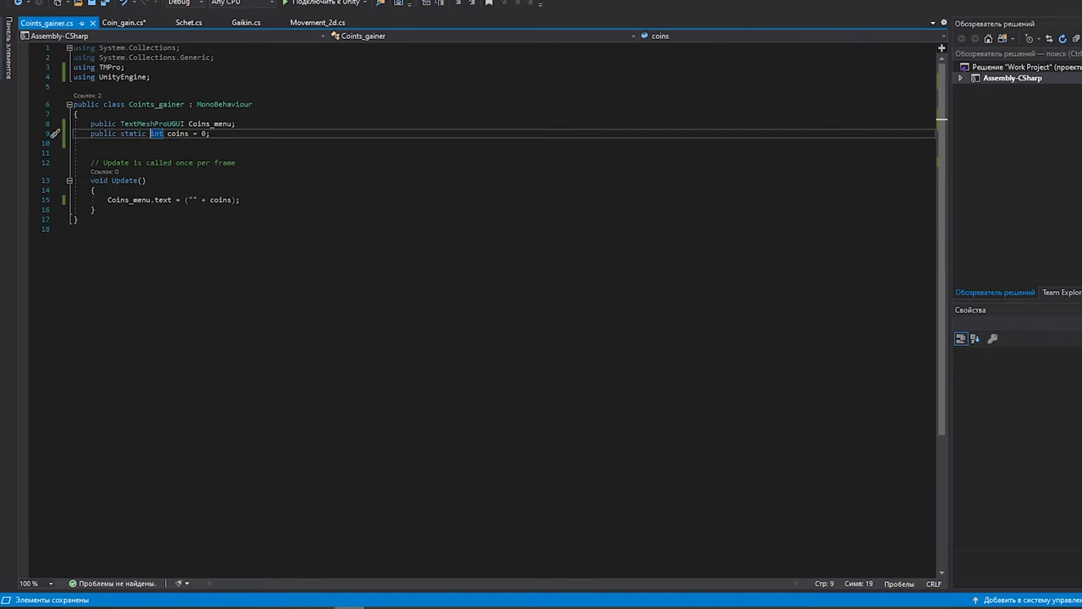
- In Unity, view the coins compile error in the Console and inspect the Player's components
key(alt+Tab)
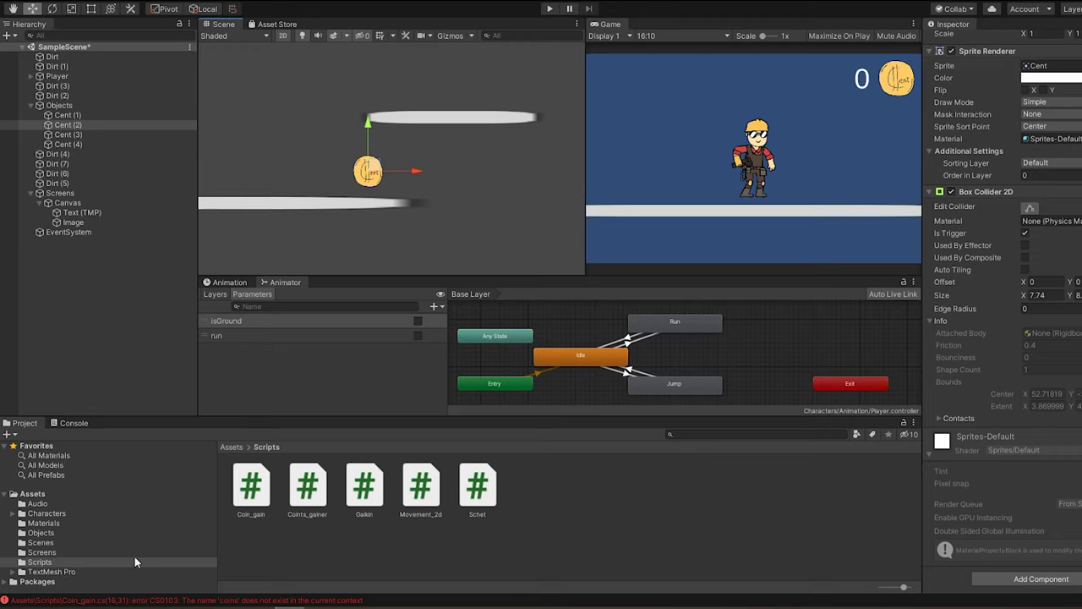
click(114, 600)
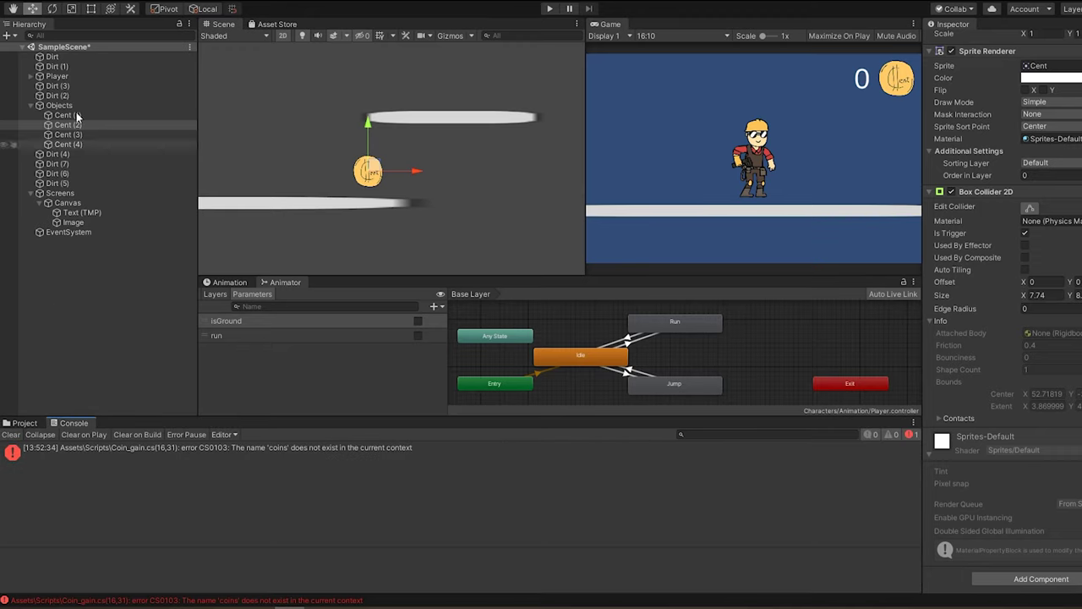
click(59, 77)
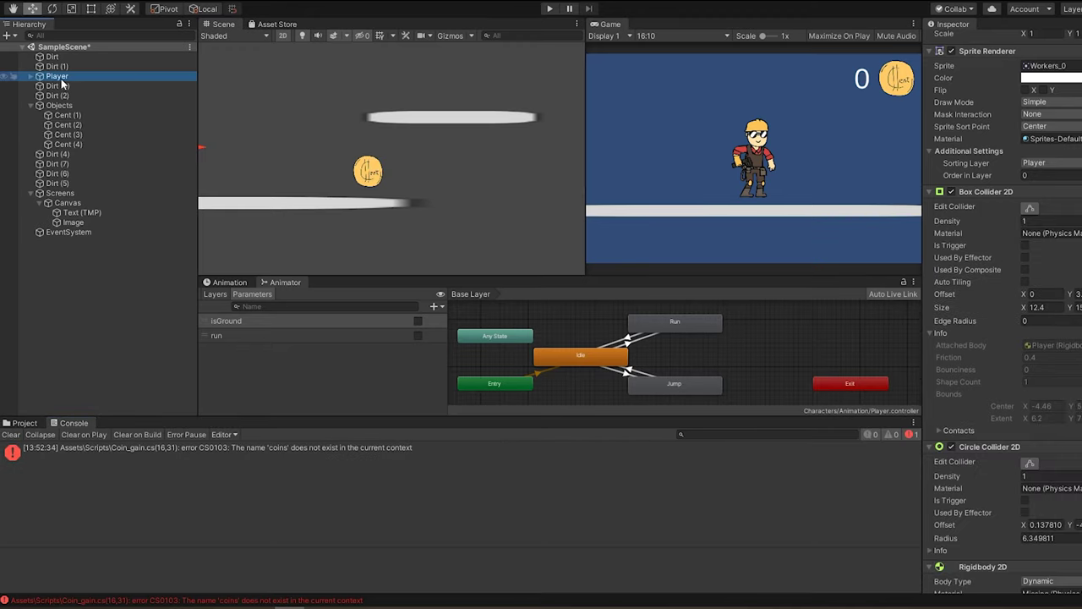
scroll(1004, 304, down, 10)
scroll(1003, 304, down, 6)
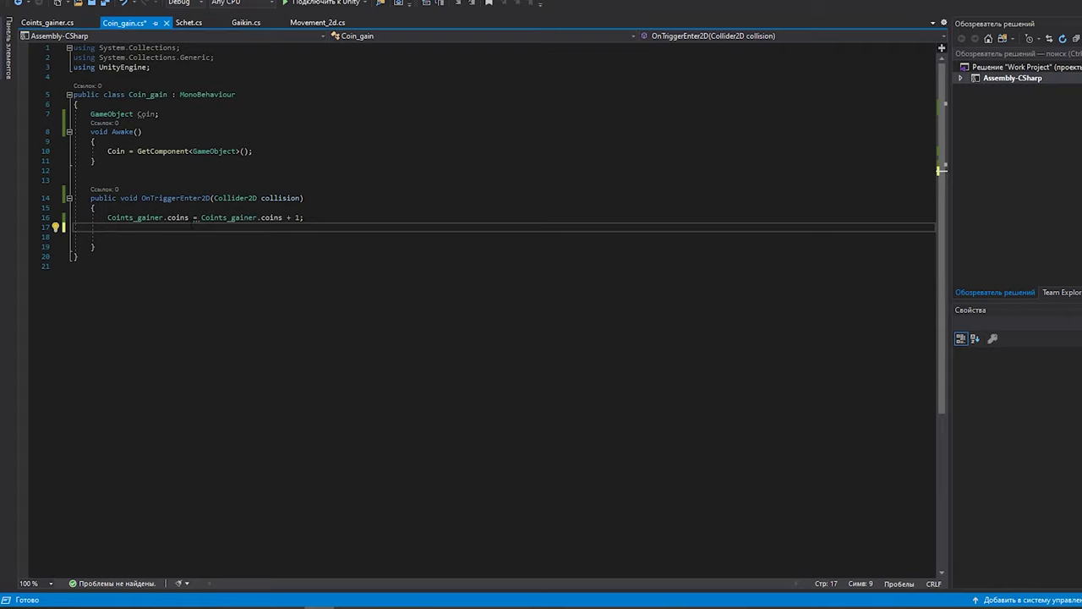
- Add Destroy(gameObject); under the coins increment line
text(Des)
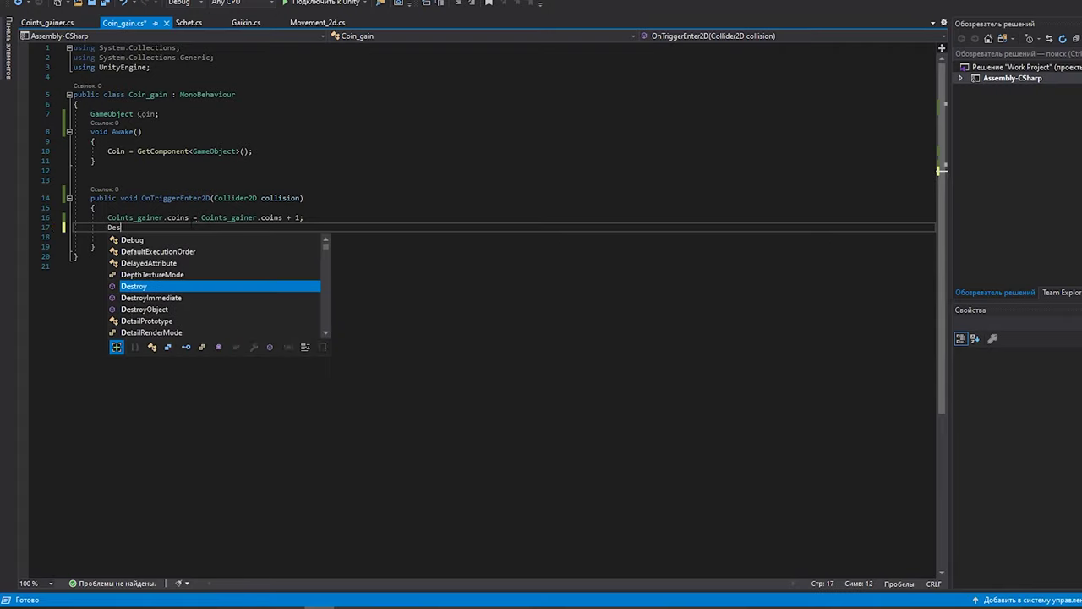
key(Down)
key(Tab)
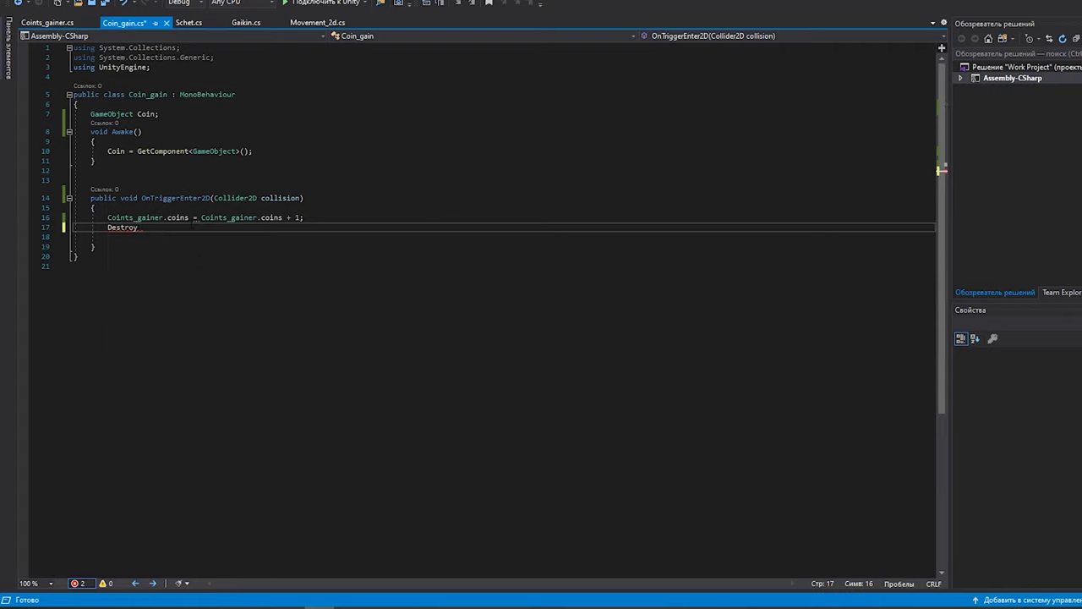
text((game)
key(Tab)
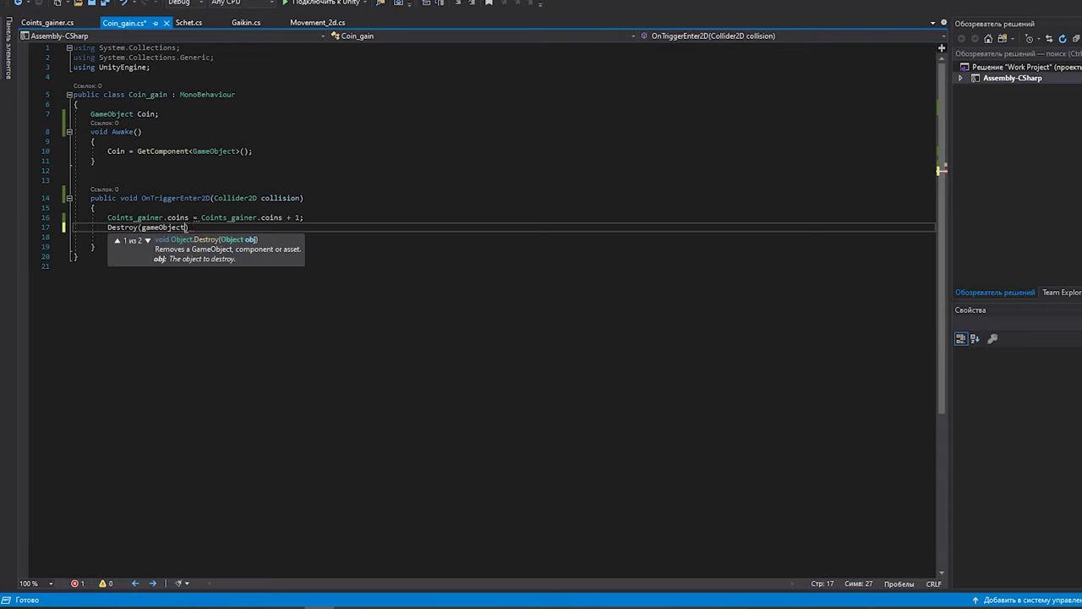
text();)
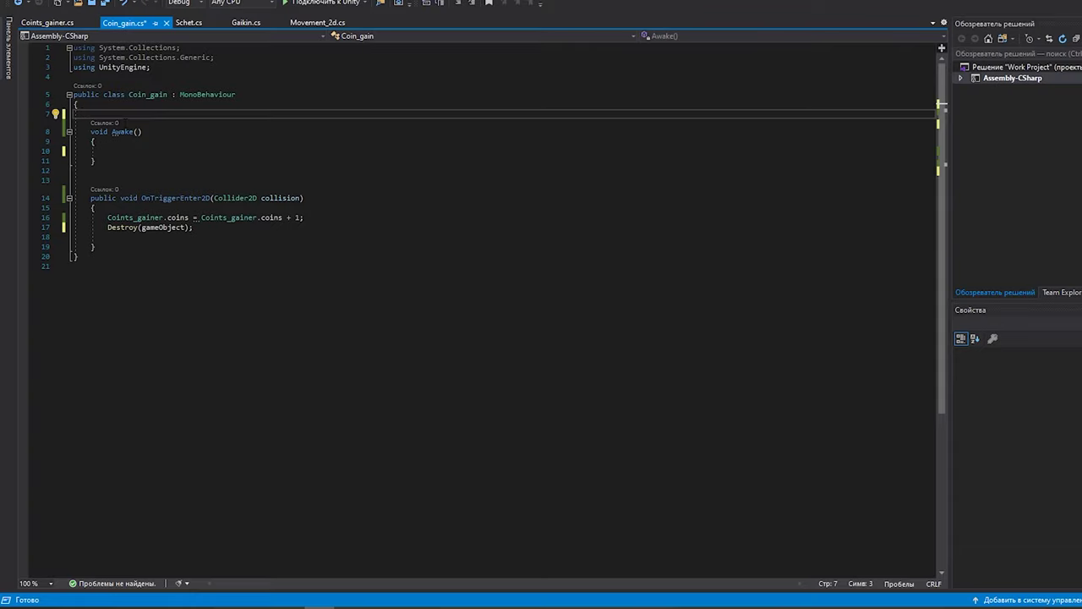
- Delete the unused Coin field line and the empty Awake method
key(BackSpace)
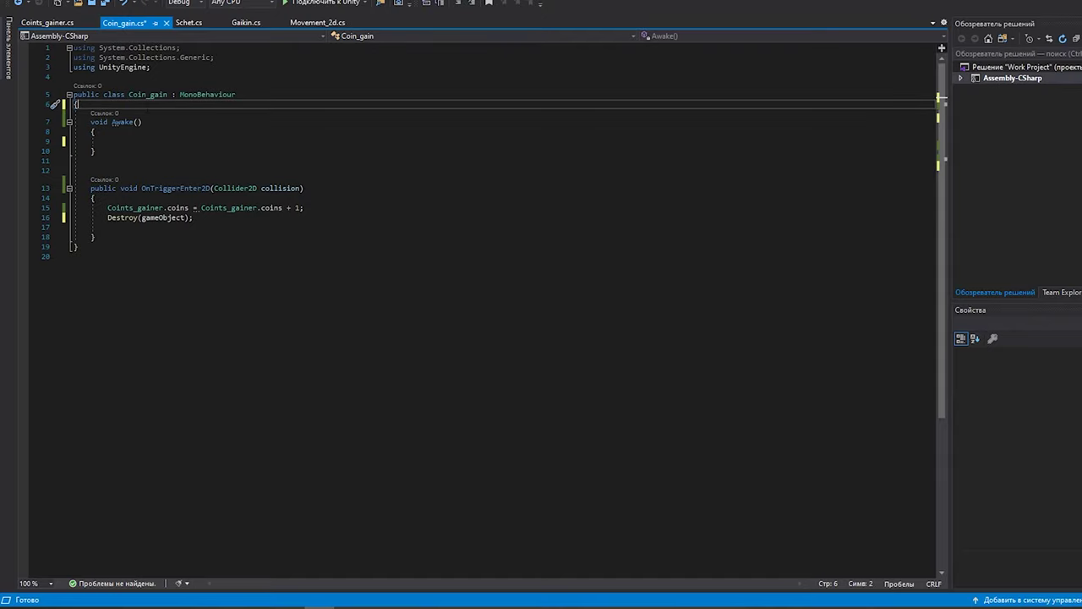
drag(95, 170, 90, 122)
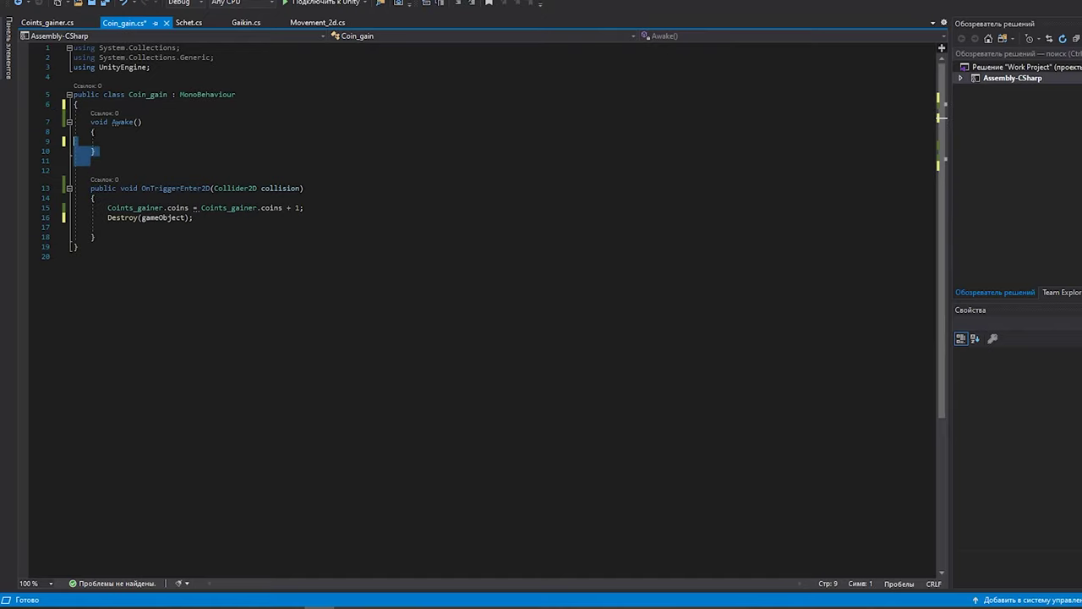
key(Delete)
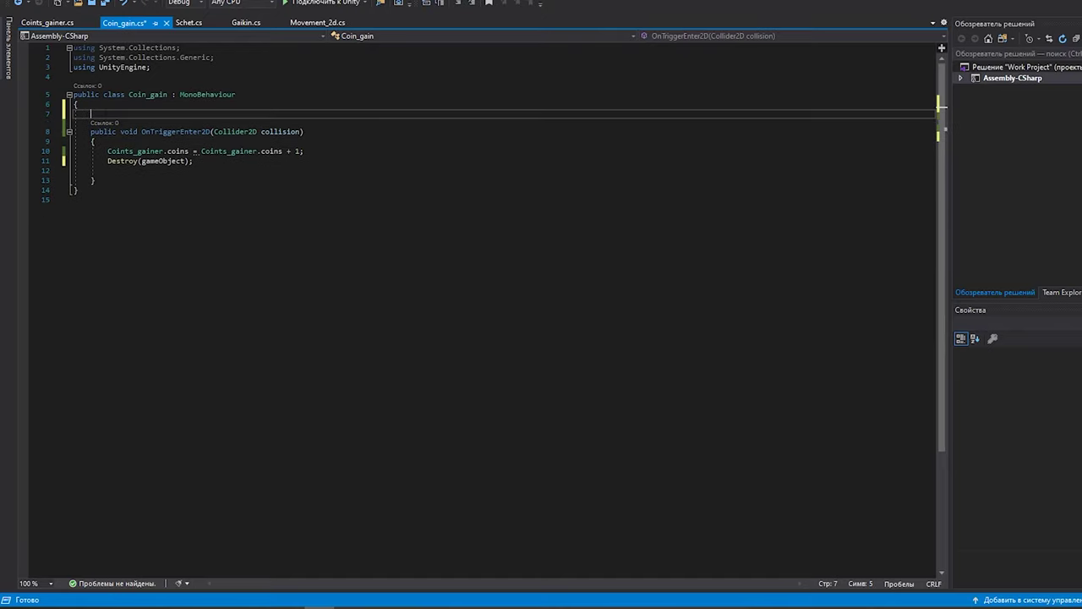
key(BackSpace)
key(BackSpace)
- Run the player left in Play mode, then exit Play mode with Ctrl+P
key(alt+Tab)
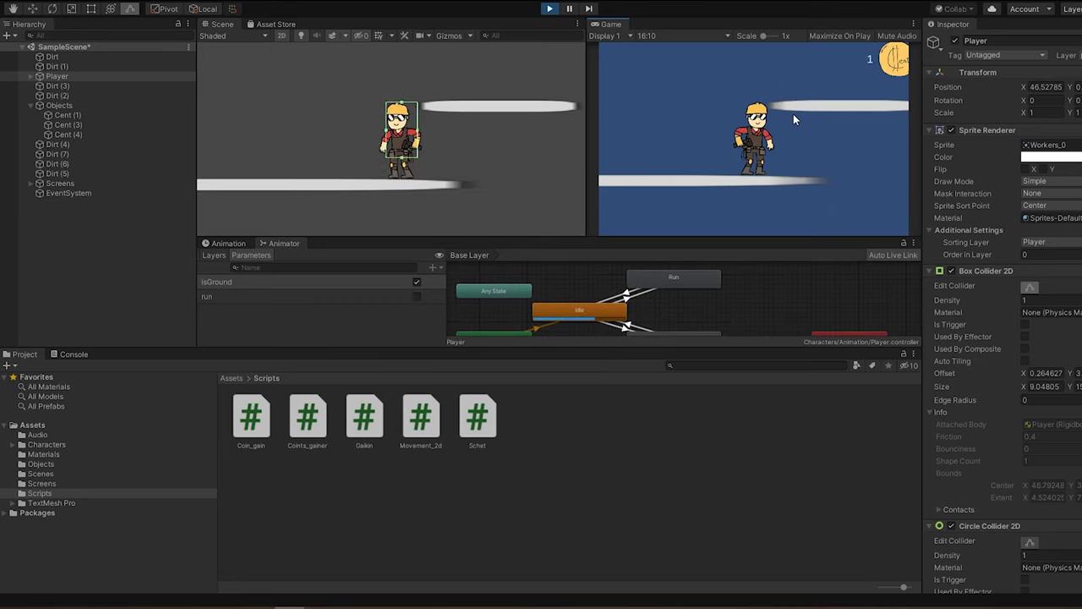
key(Left)
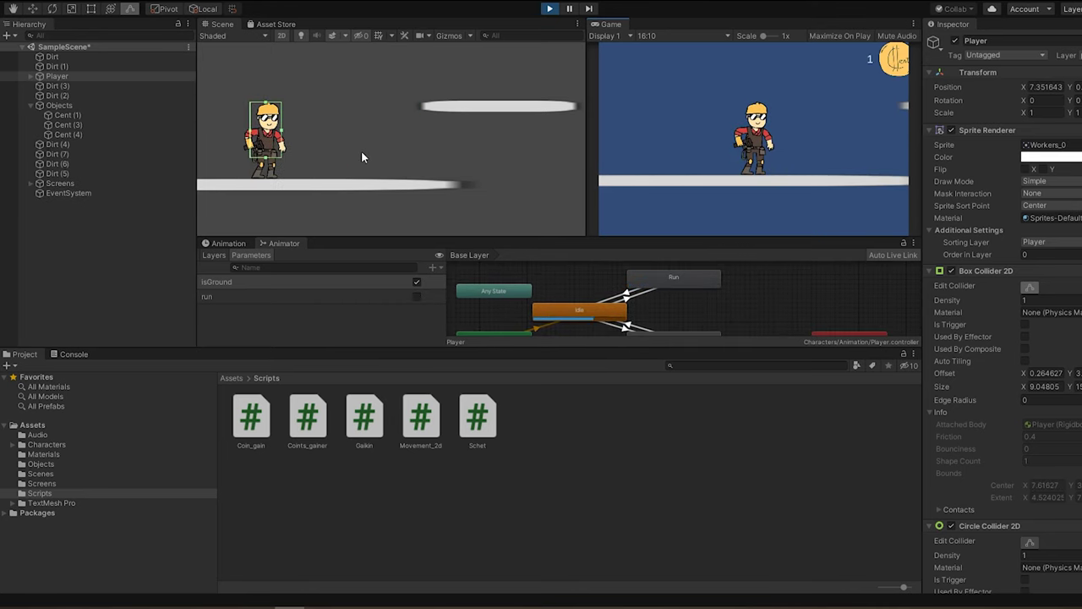
scroll(470, 146, down, 2)
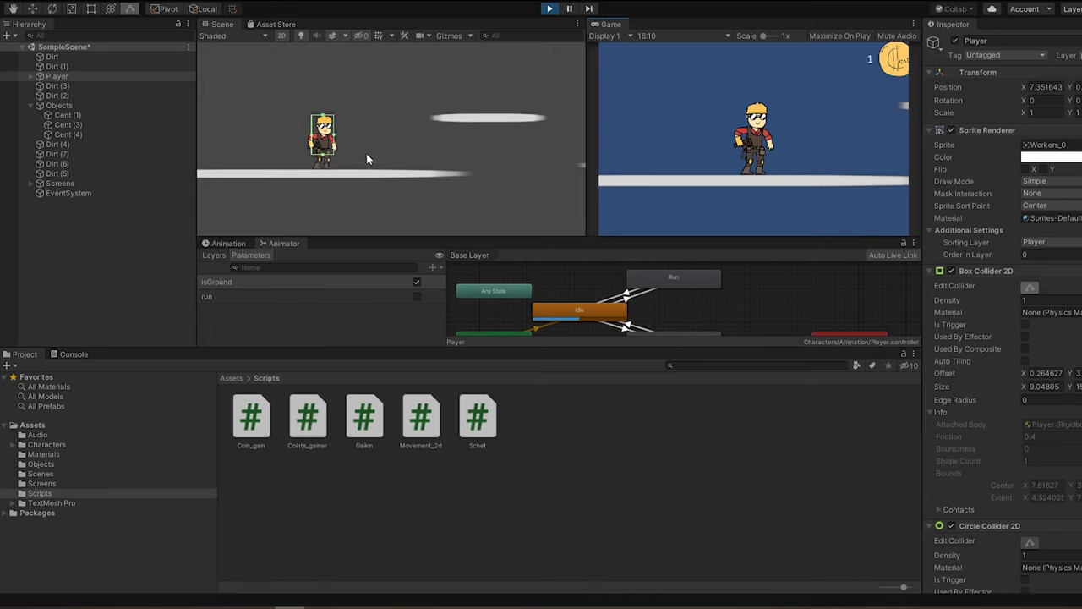
key(ctrl+p)
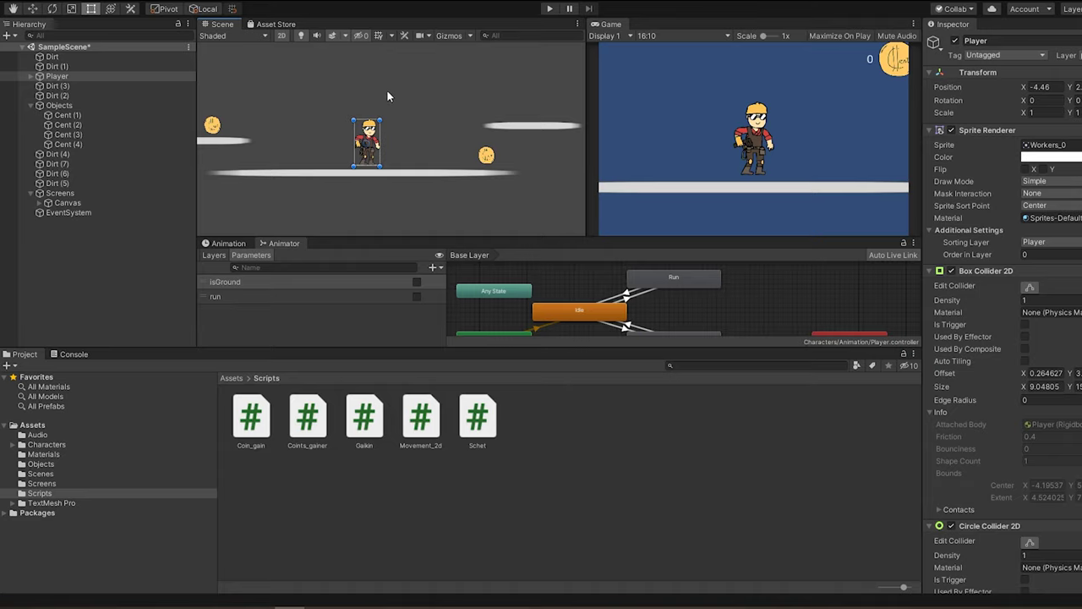
- Pan around the Animator state graph to look over the player's states
scroll(683, 296, down, 2)
right_click(718, 271)
mouse_move(718, 299)
middle_down()
mouse_move(712, 291)
mouse_move(742, 292)
middle_up()
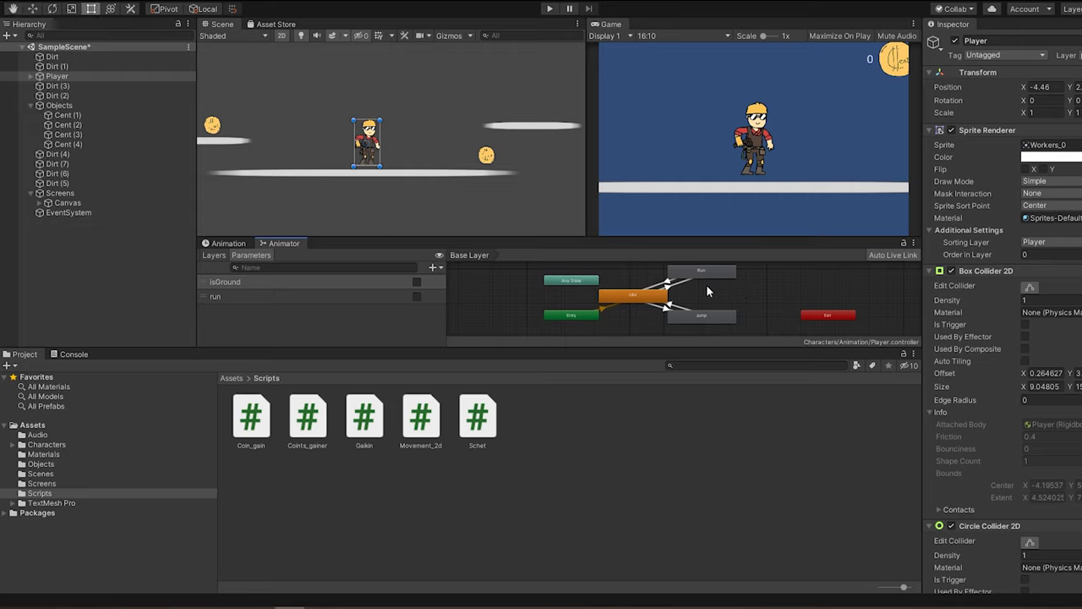
middle_drag(651, 289, 668, 288)
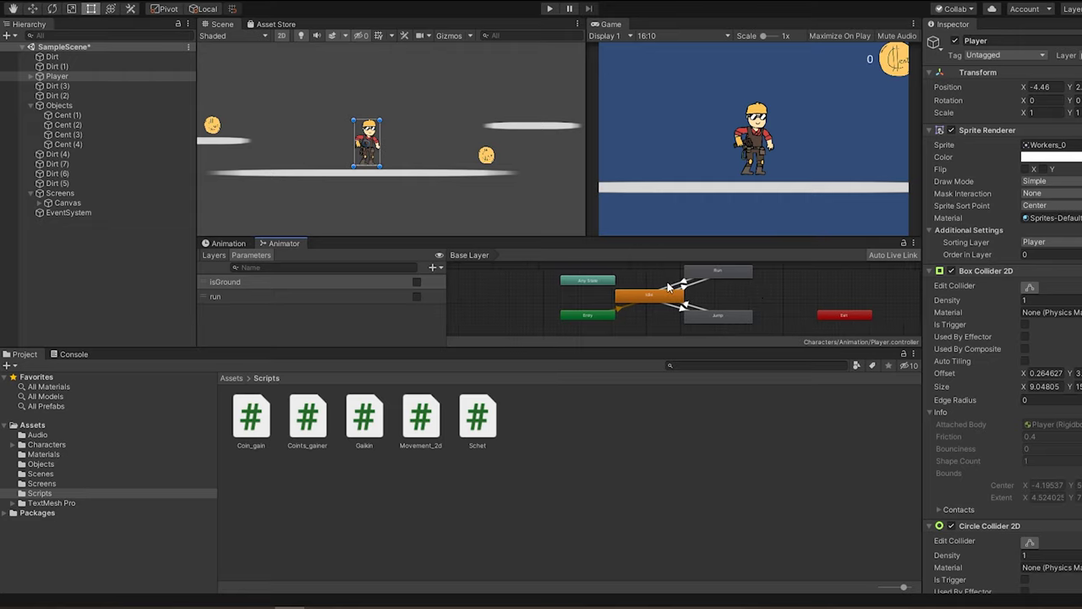
scroll(672, 286, up, 2)
middle_drag(671, 287, 622, 285)
scroll(655, 279, down, 2)
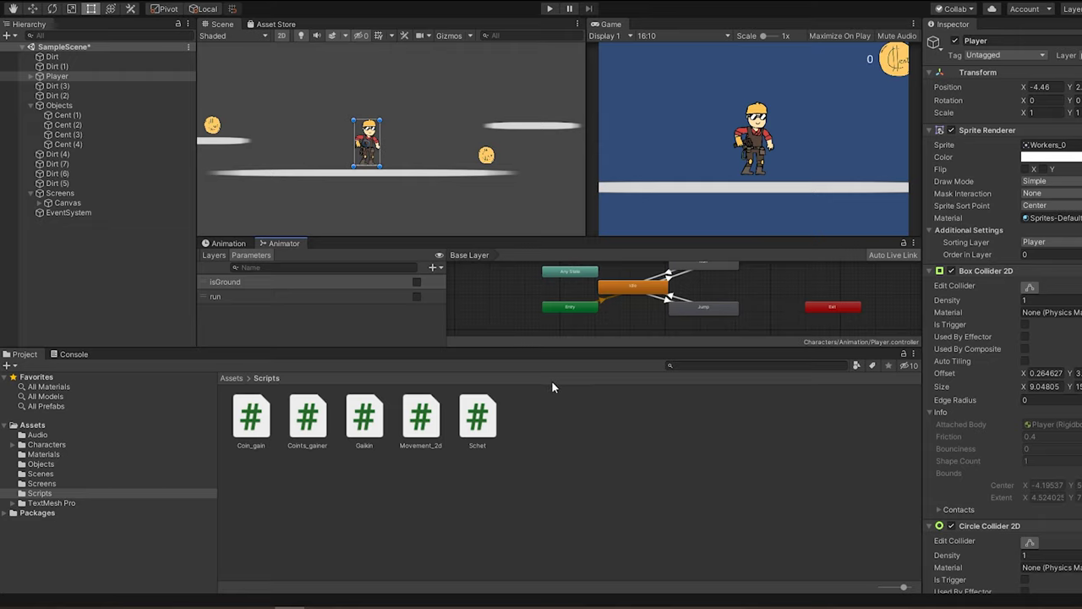
- From the Animation window clip list, save a new clip named Dash in Characters/Animation
click(222, 243)
click(208, 269)
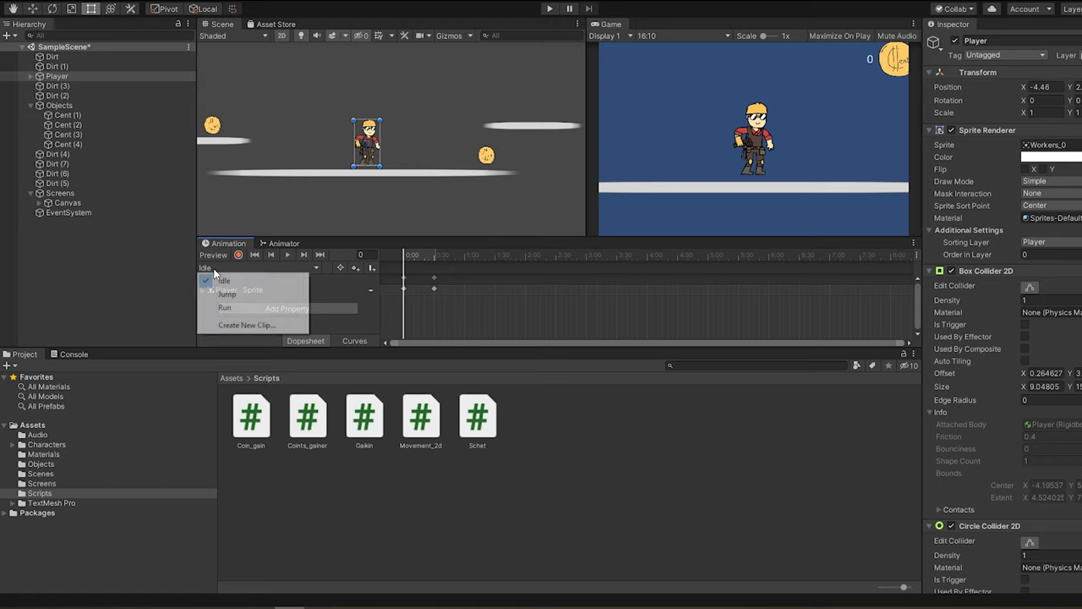
click(240, 328)
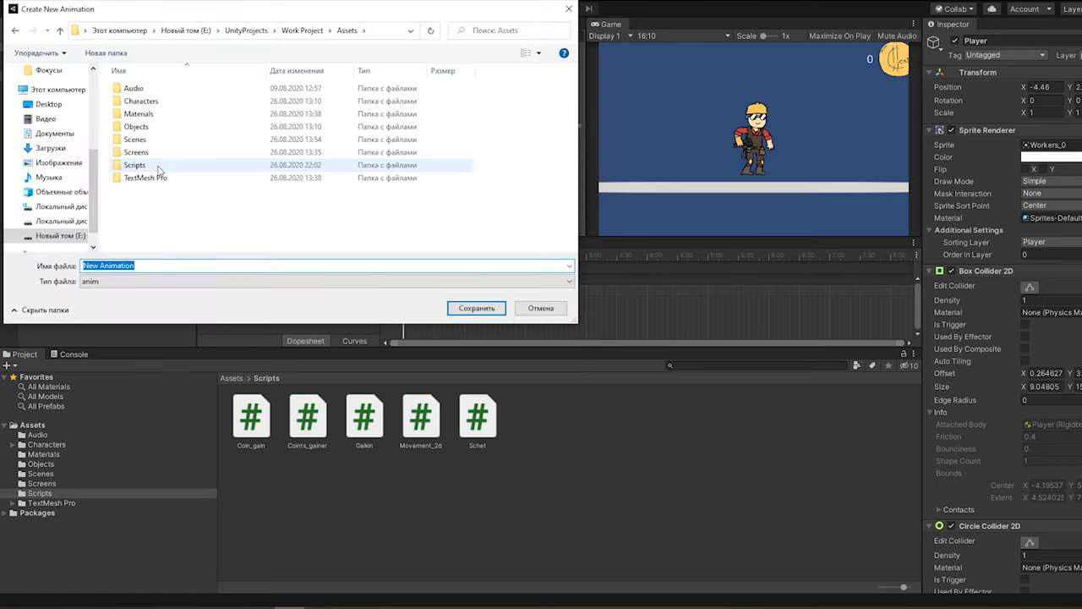
double_click(164, 102)
double_click(153, 91)
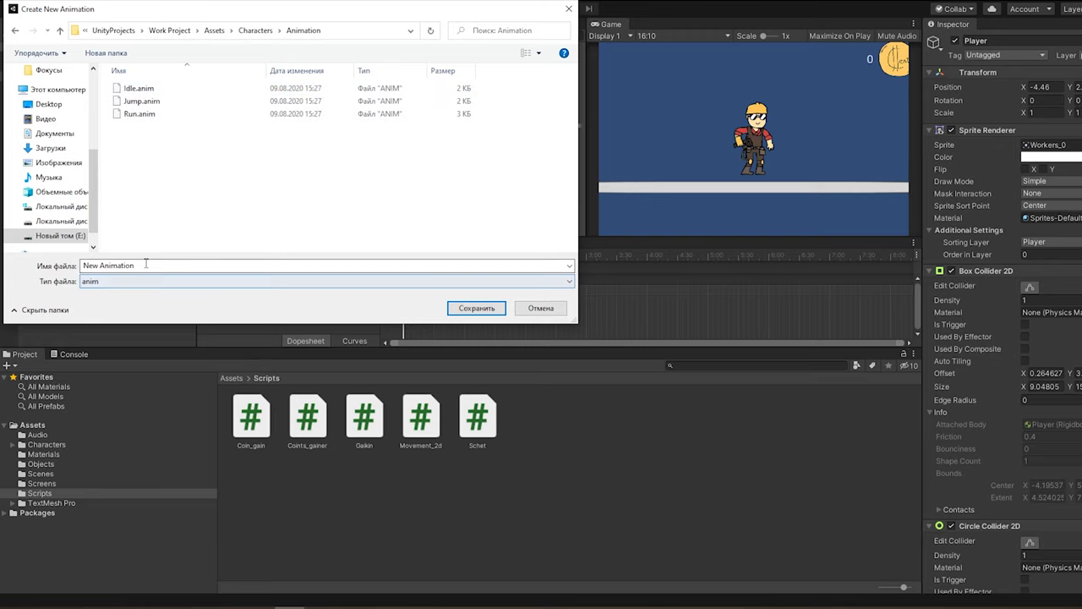
triple_click(146, 264)
text(D)
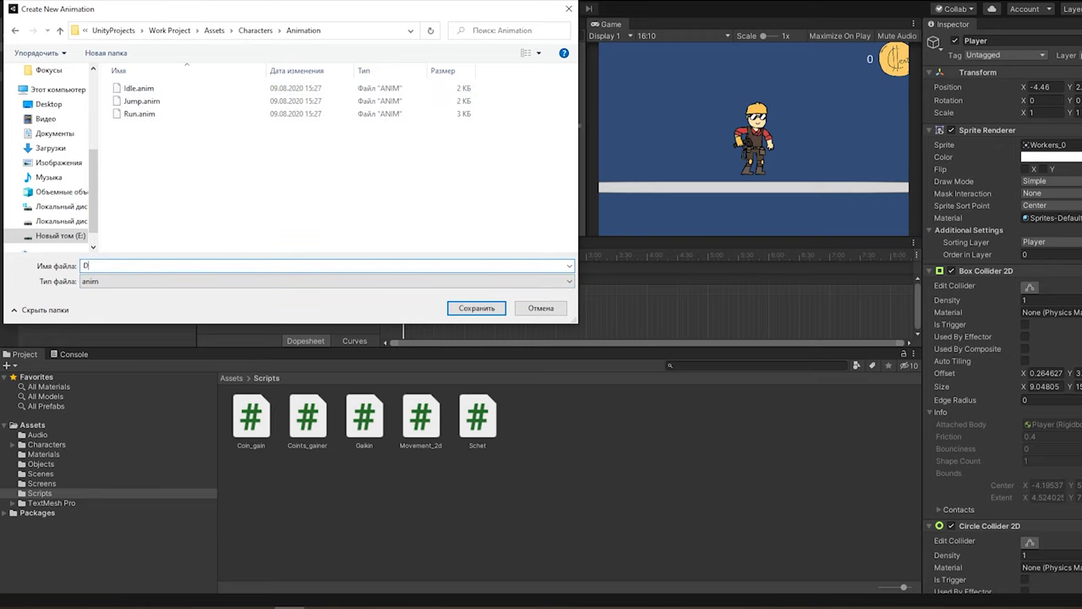
text(ash)
key(Return)
click(30, 445)
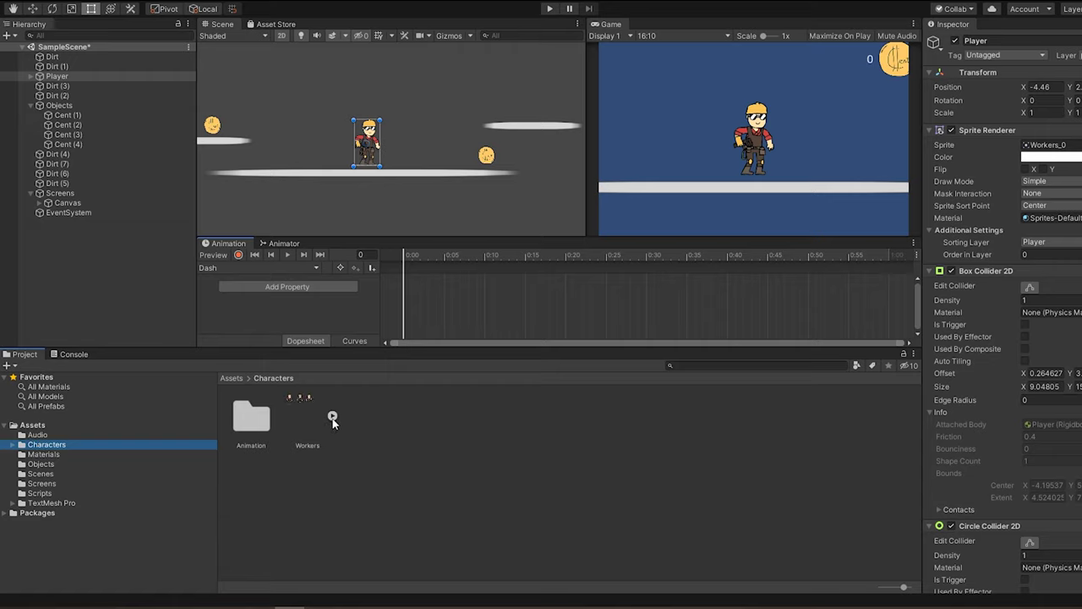
- Drop the Workers sprite frames into the Dash timeline as keyframes, preview it, and return to the Animator graph
click(332, 417)
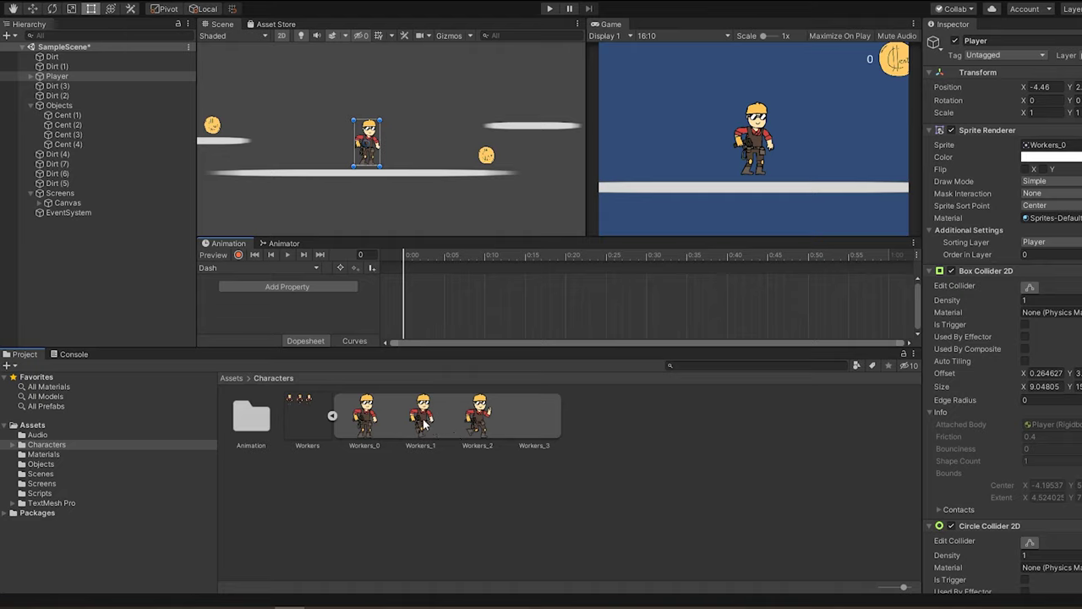
mouse_move(423, 427)
mouse_down()
mouse_move(438, 304)
mouse_move(411, 285)
mouse_up()
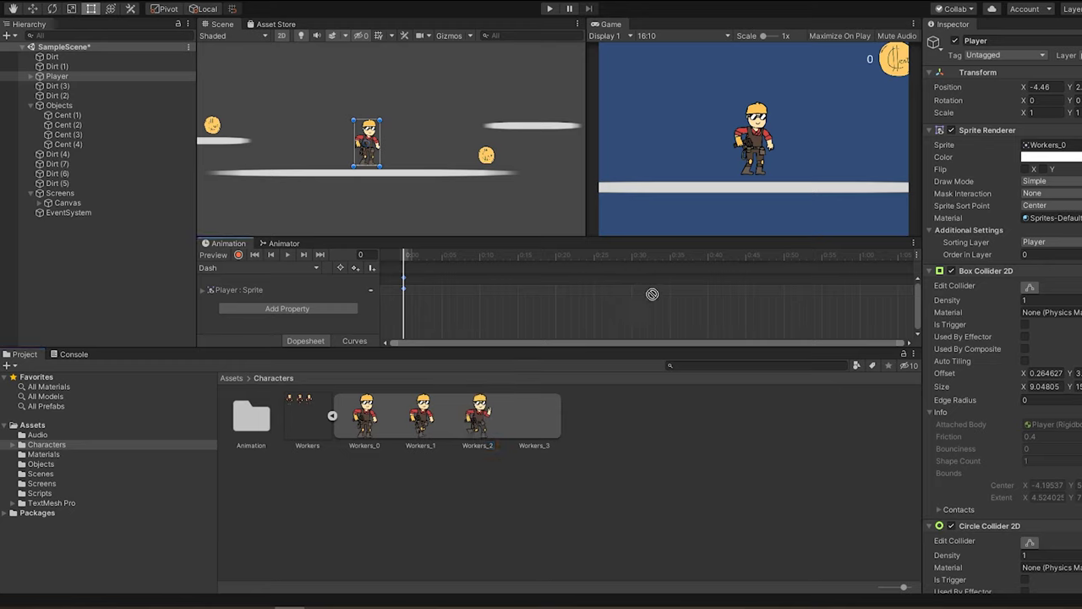
click(239, 254)
click(282, 255)
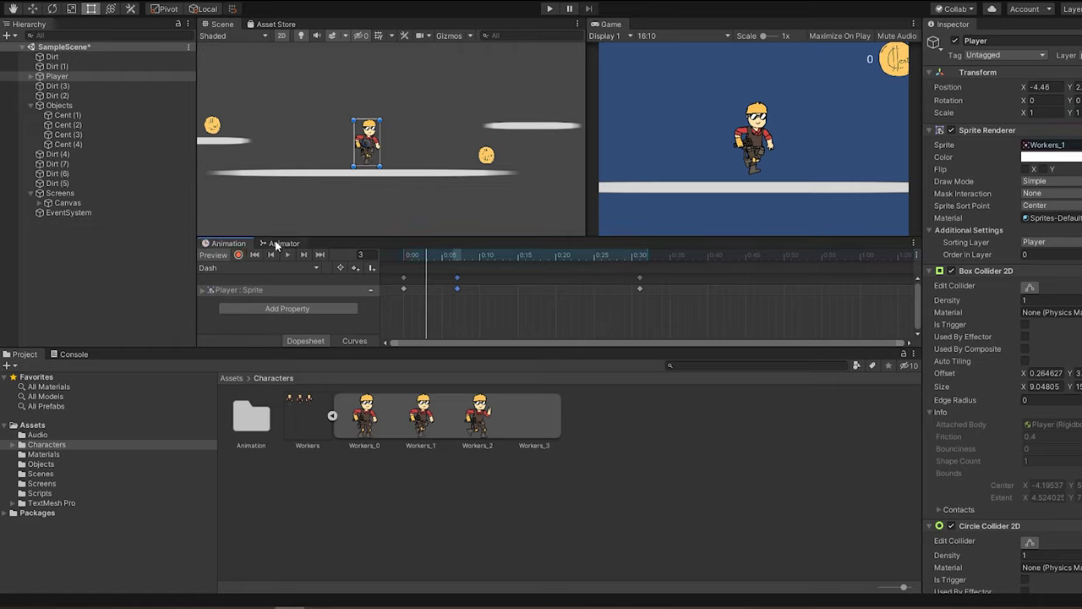
click(281, 244)
scroll(786, 311, up, 3)
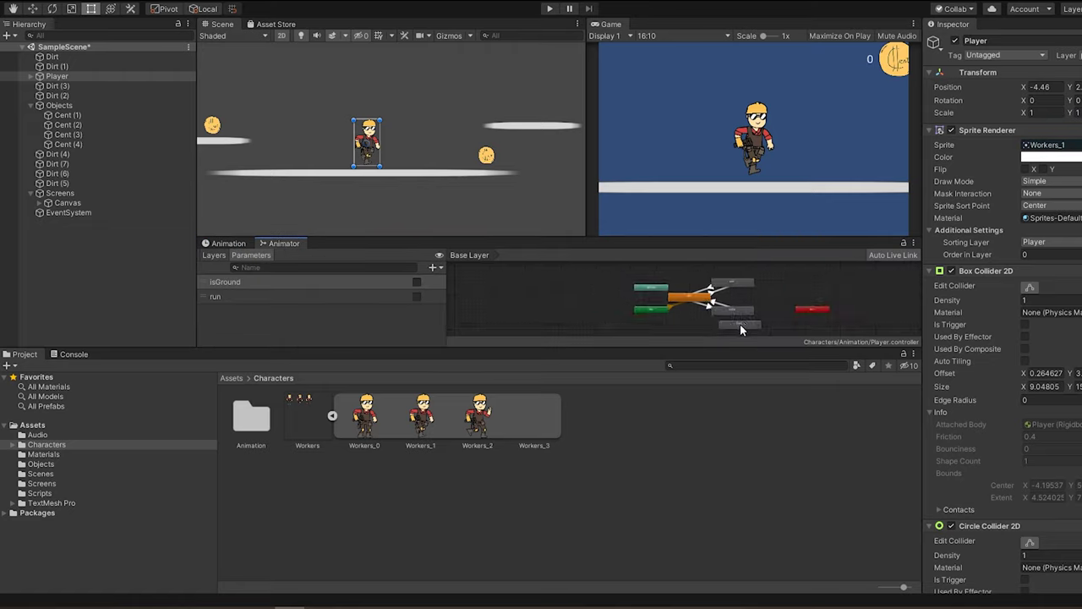
- Move the Dash state node below the Run state in the Animator graph
click(751, 292)
drag(754, 291, 710, 310)
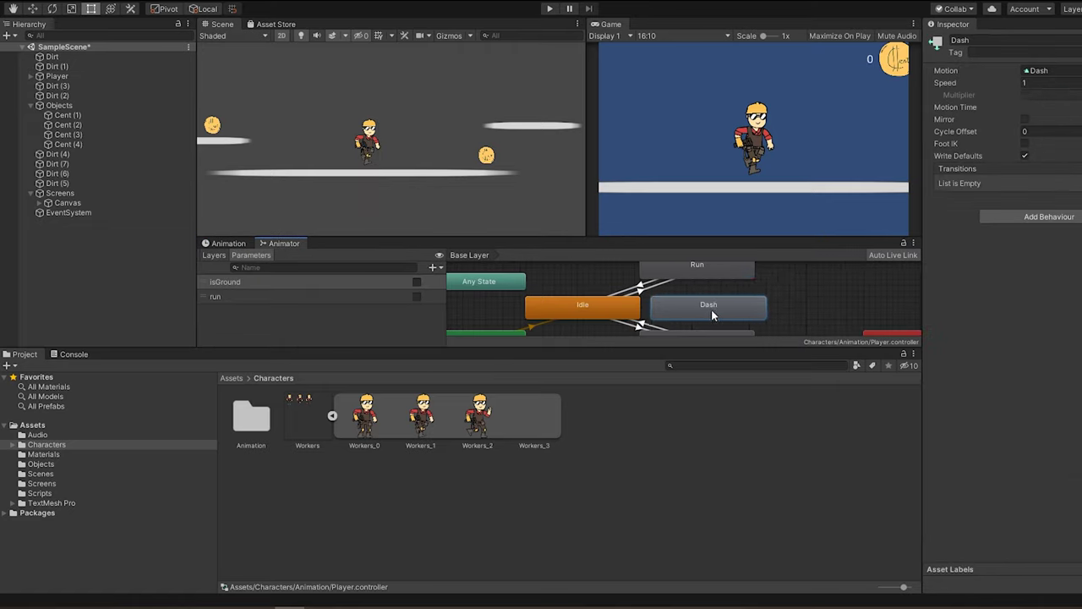
scroll(714, 313, down, 1)
scroll(692, 328, up, 2)
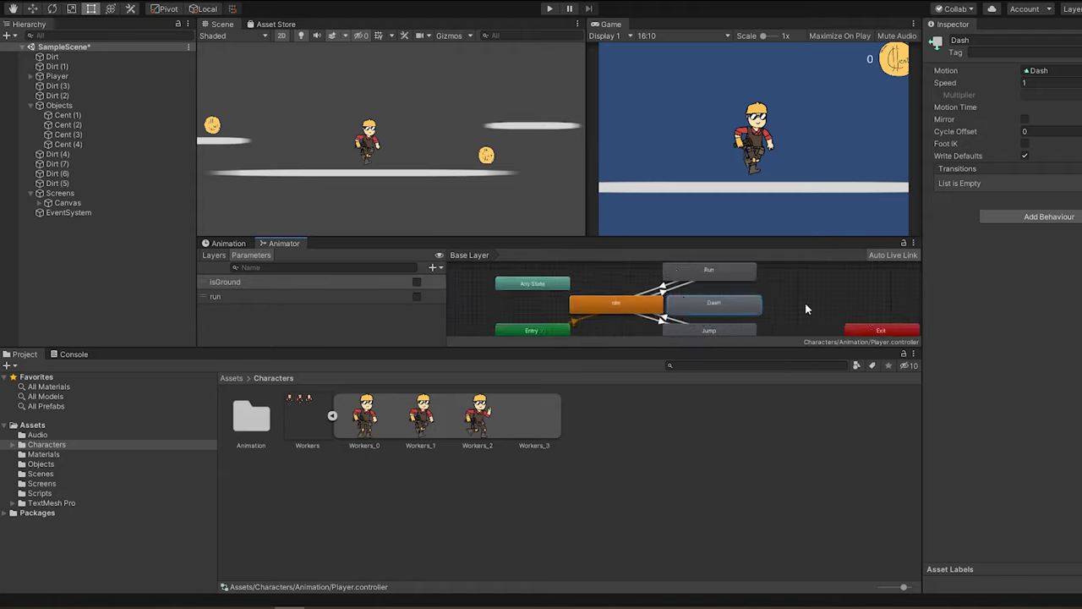
middle_drag(805, 310, 775, 301)
scroll(660, 294, up, 1)
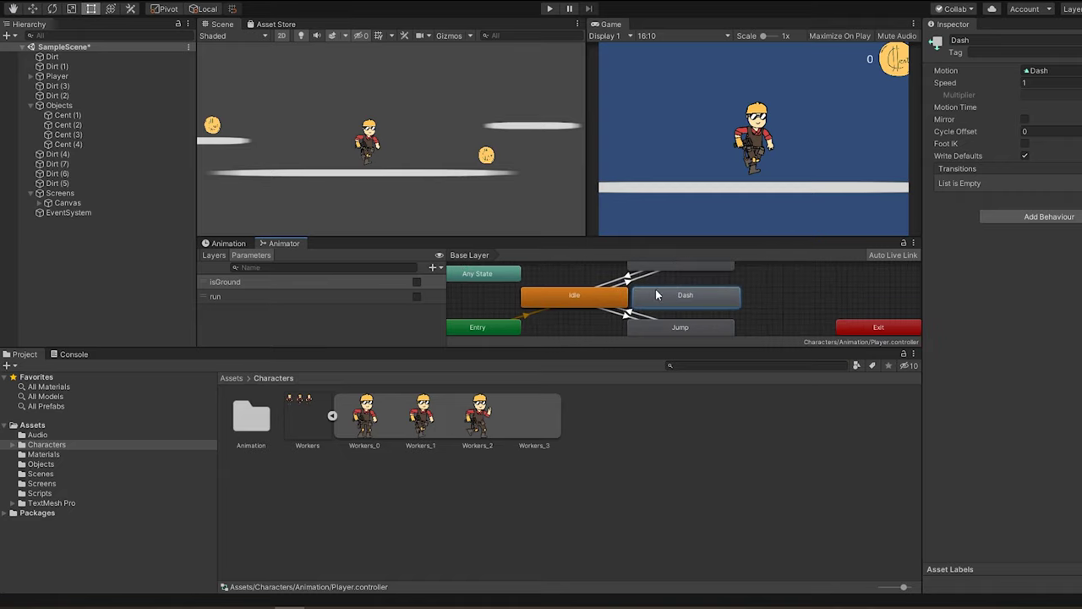
- Make a transition from Idle to Dash and another from Dash back to Idle
click(550, 293)
right_click(624, 296)
click(630, 302)
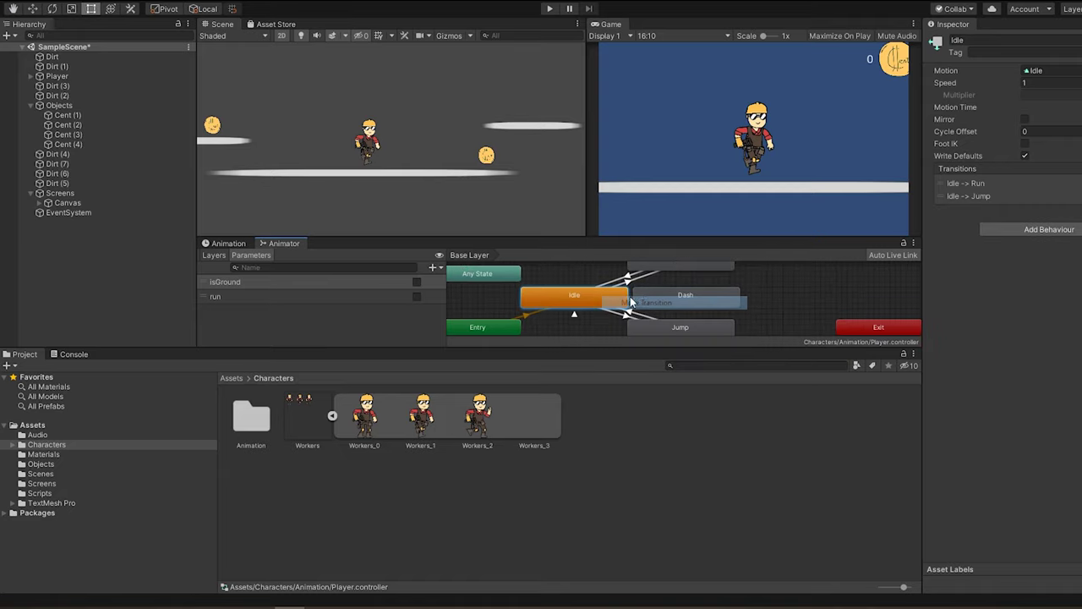
click(630, 302)
right_click(649, 304)
click(650, 304)
click(584, 298)
click(434, 268)
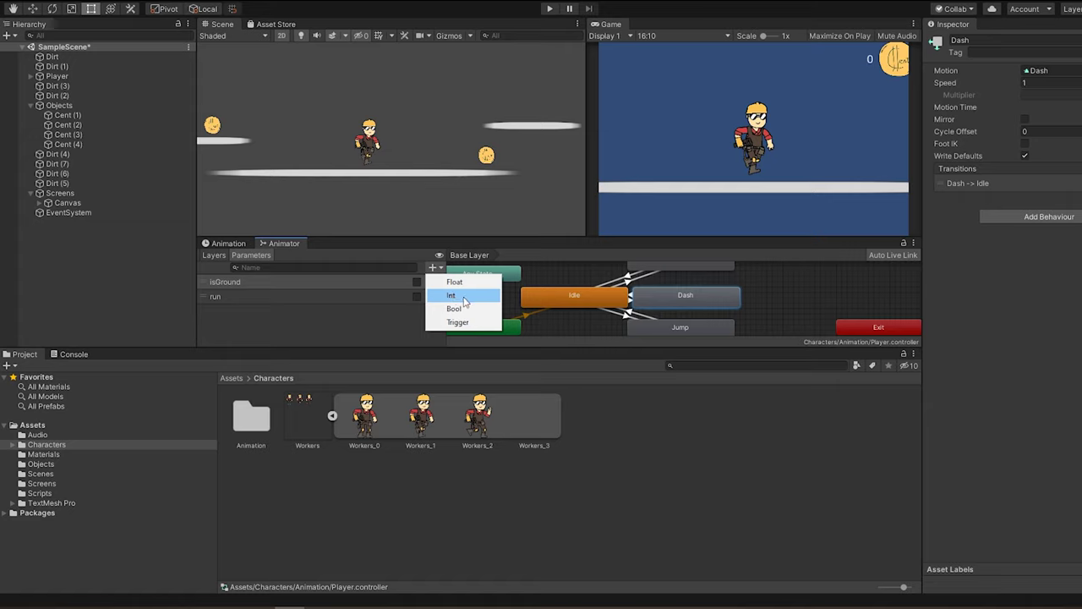
- Add a dash bool parameter and give Idle to Dash the conditions dash true and isGround true
click(464, 309)
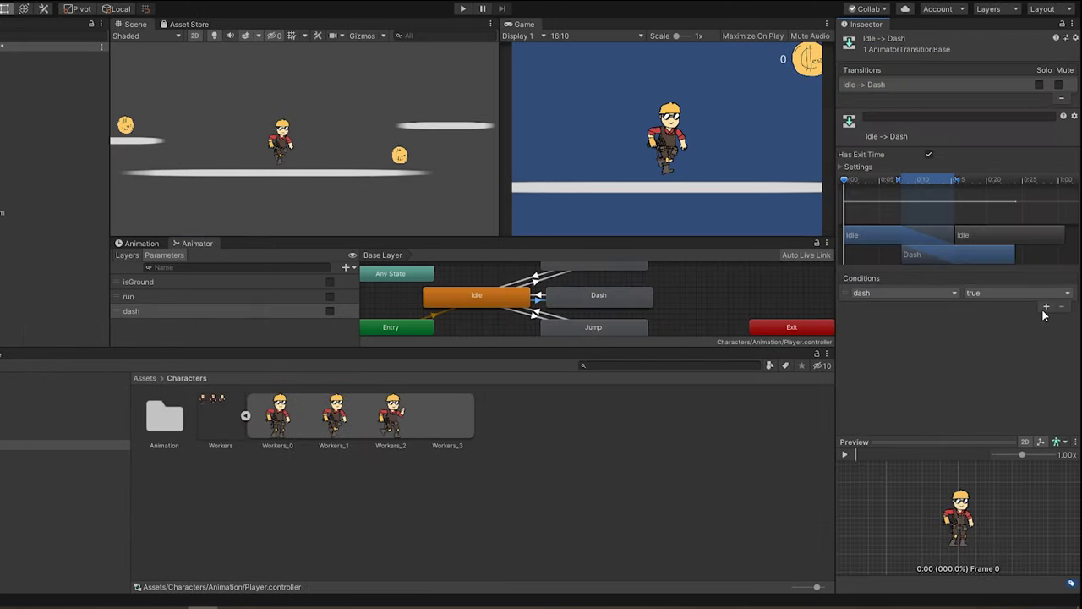
click(1046, 309)
click(873, 306)
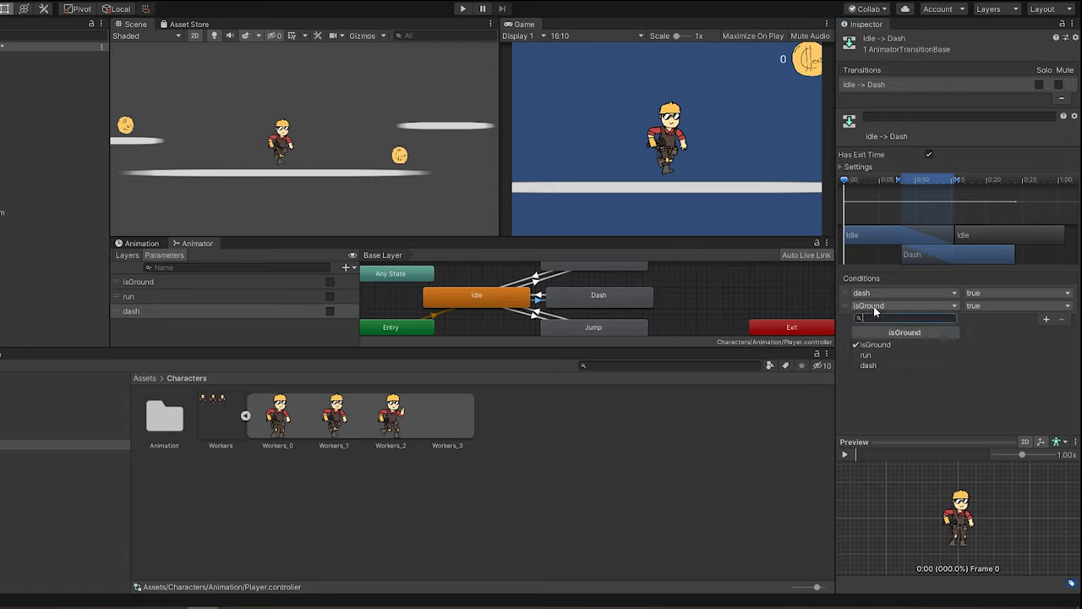
click(877, 346)
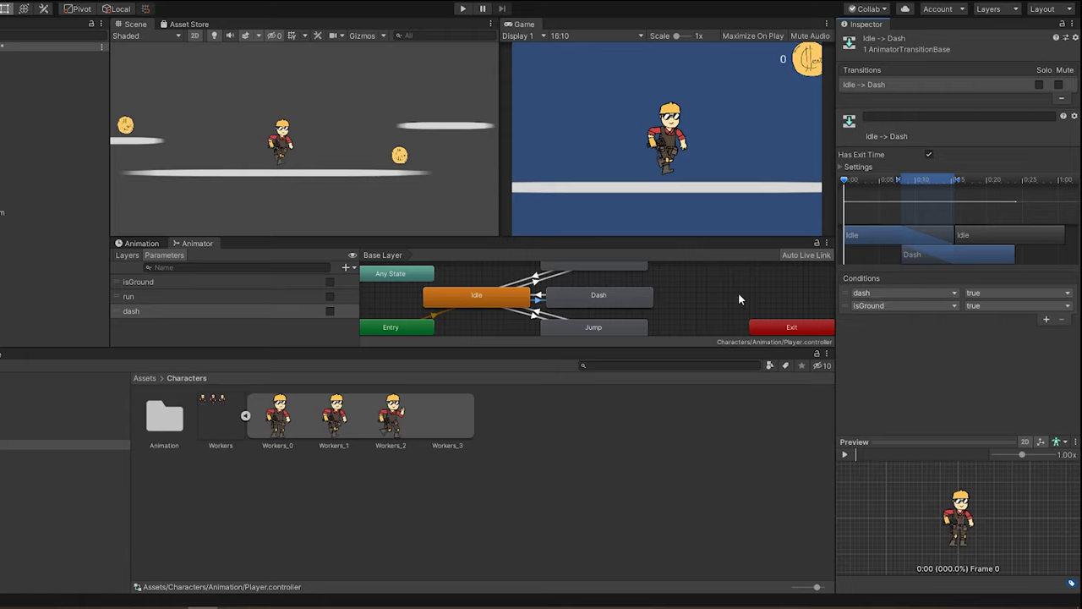
- Set the Dash to Idle transition's single condition to dash false
click(541, 297)
click(1061, 319)
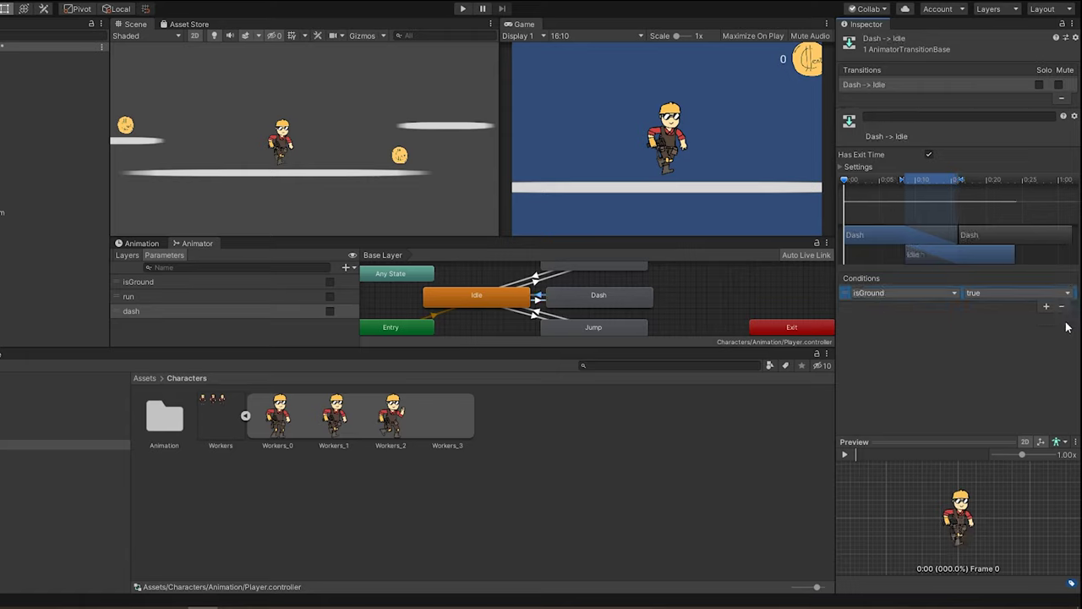
click(871, 293)
click(874, 347)
click(998, 293)
click(993, 319)
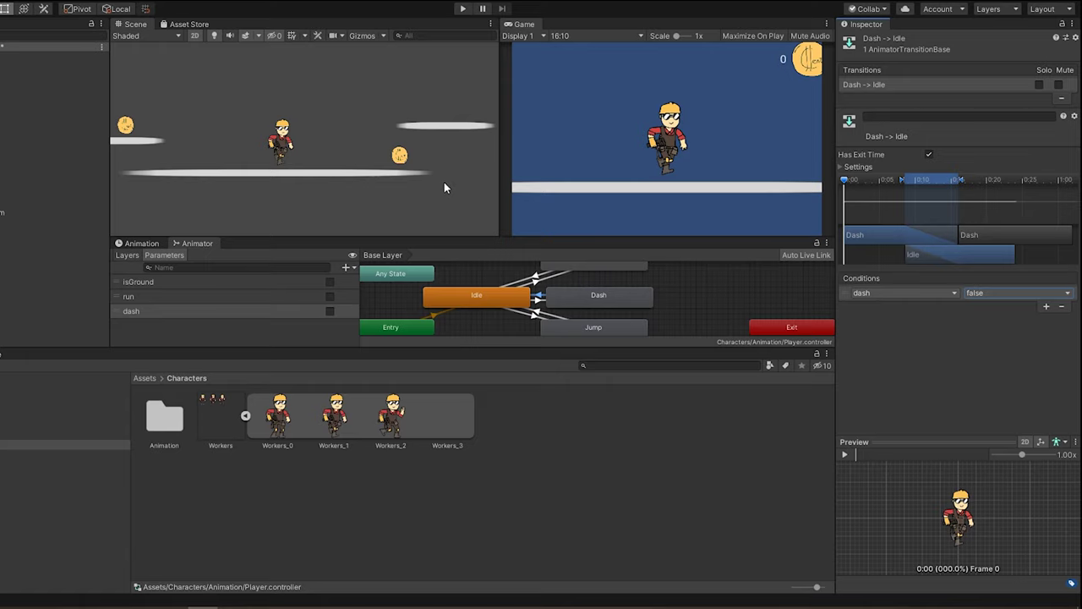
- Switch to the Animation timeline and select the Player object
click(142, 243)
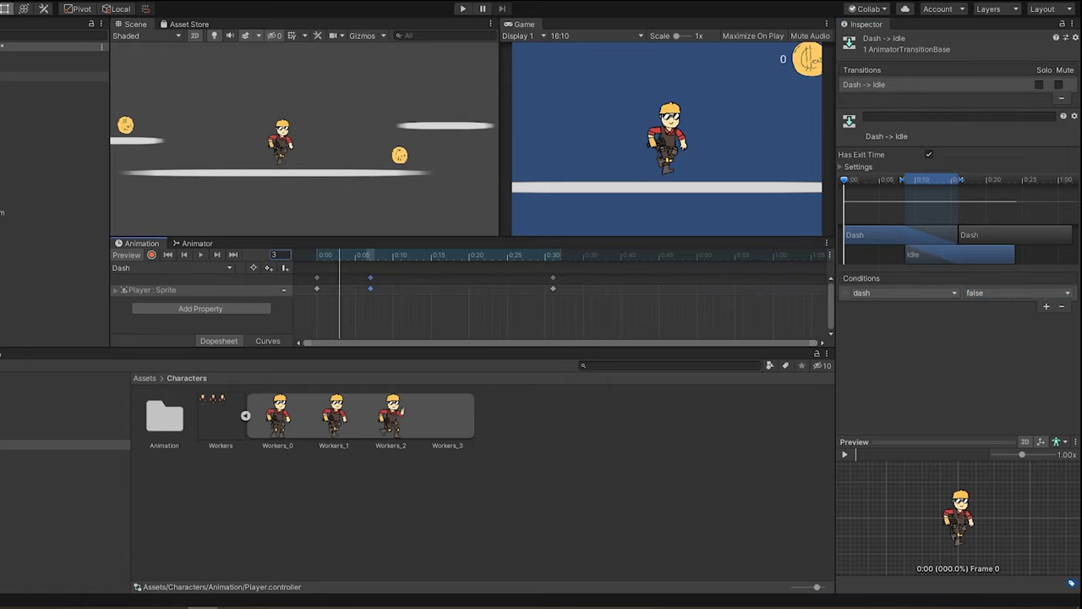
click(51, 76)
scroll(956, 339, down, 5)
scroll(956, 338, down, 10)
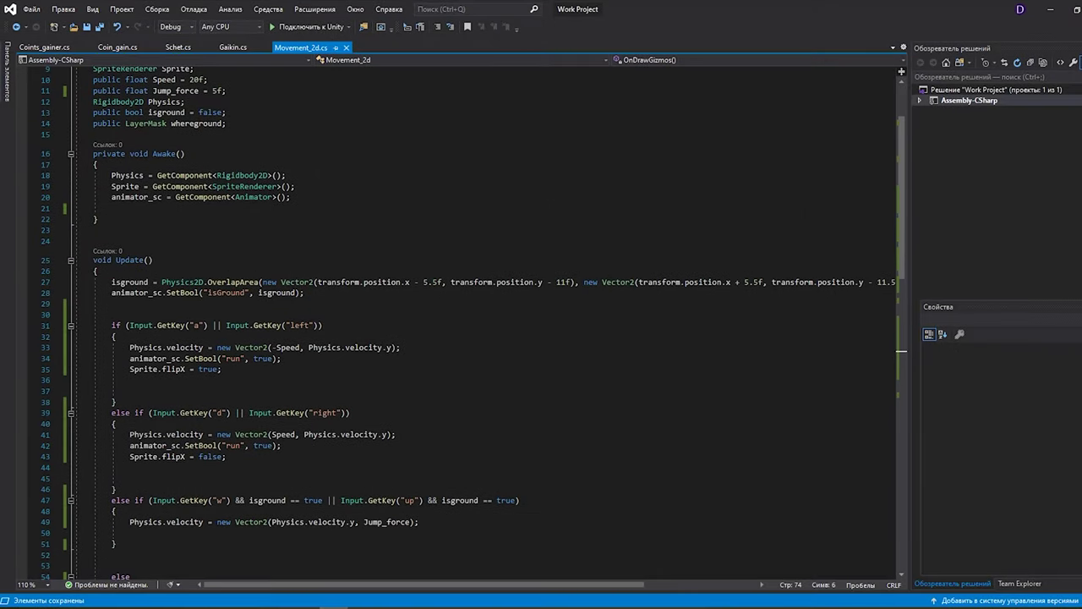
- Scroll to the top of Movement_2d.cs to review the Speed 20f and Jump_force 5f fields
mouse_move(901, 161)
mouse_down()
mouse_move(906, 312)
mouse_move(906, 279)
mouse_up()
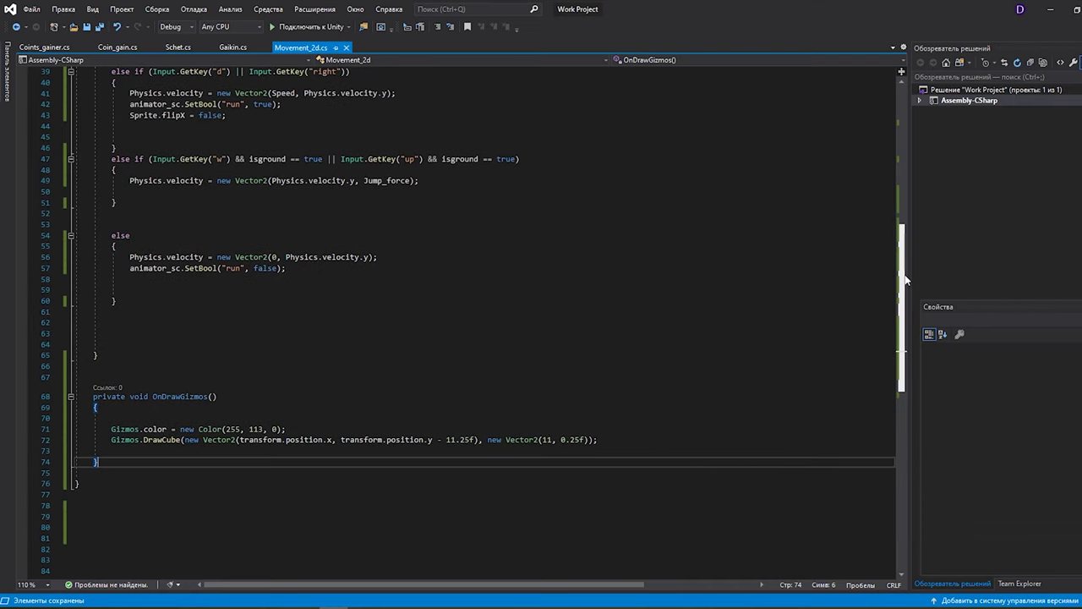
drag(905, 279, 898, 214)
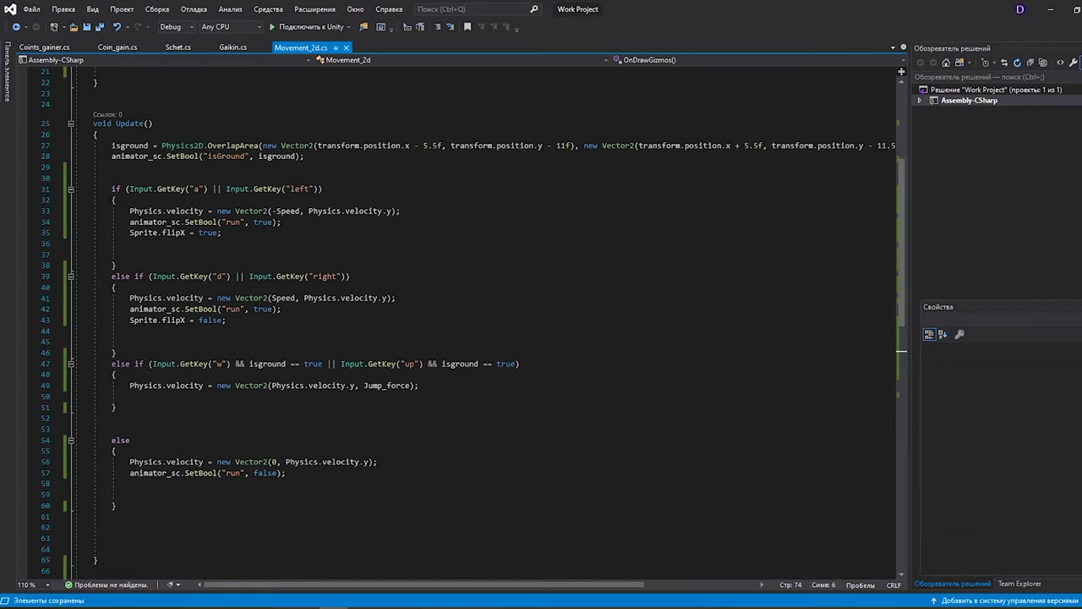
scroll(245, 171, up, 4)
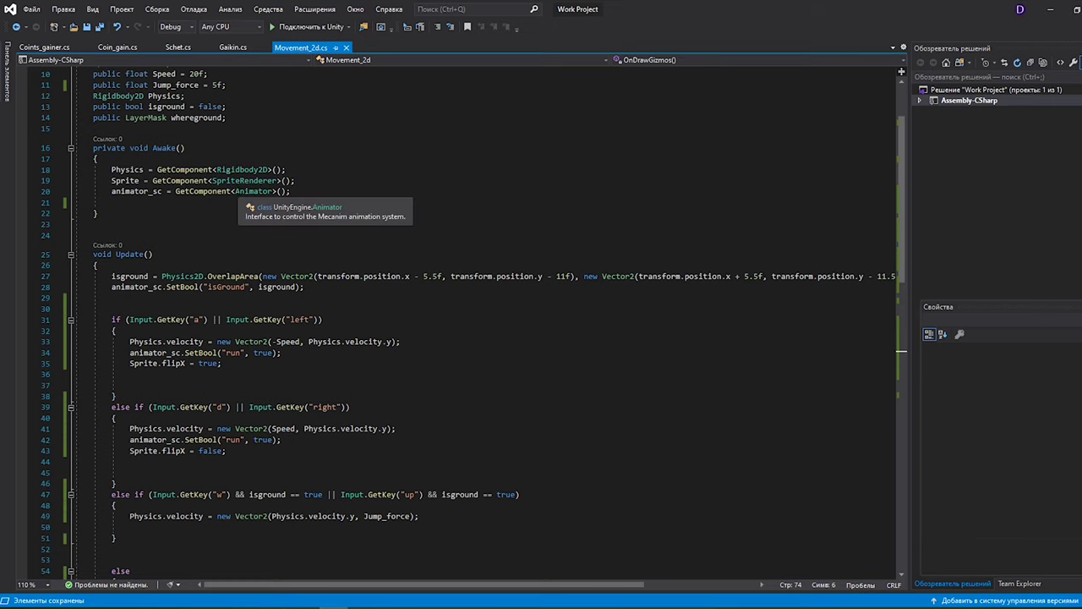
scroll(254, 191, up, 3)
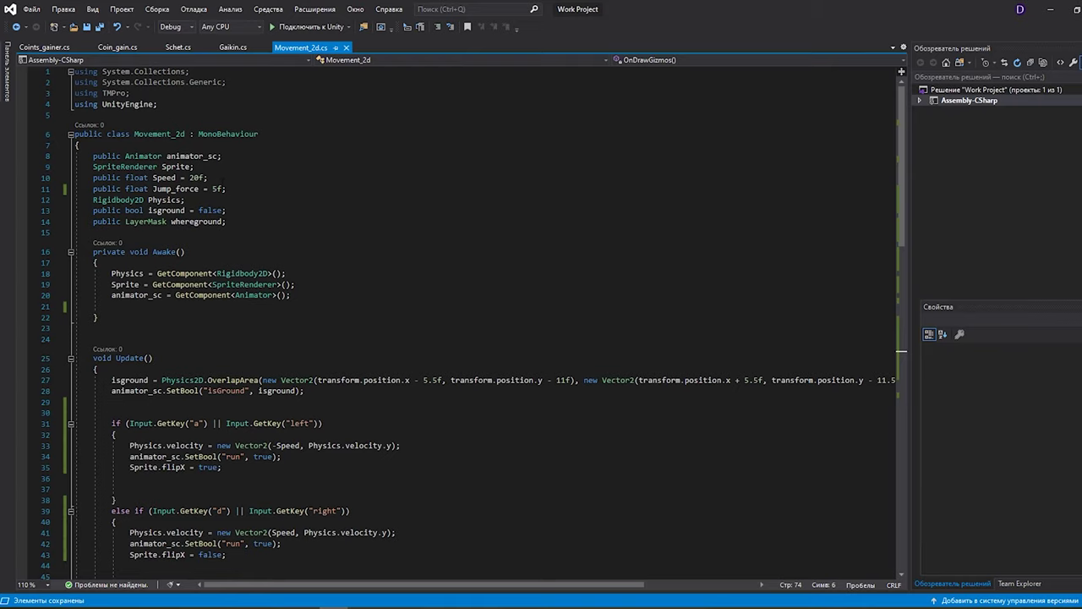
click(187, 200)
- Add a 'public float Dash_Speed = 100f;' field below Jump_force
click(229, 189)
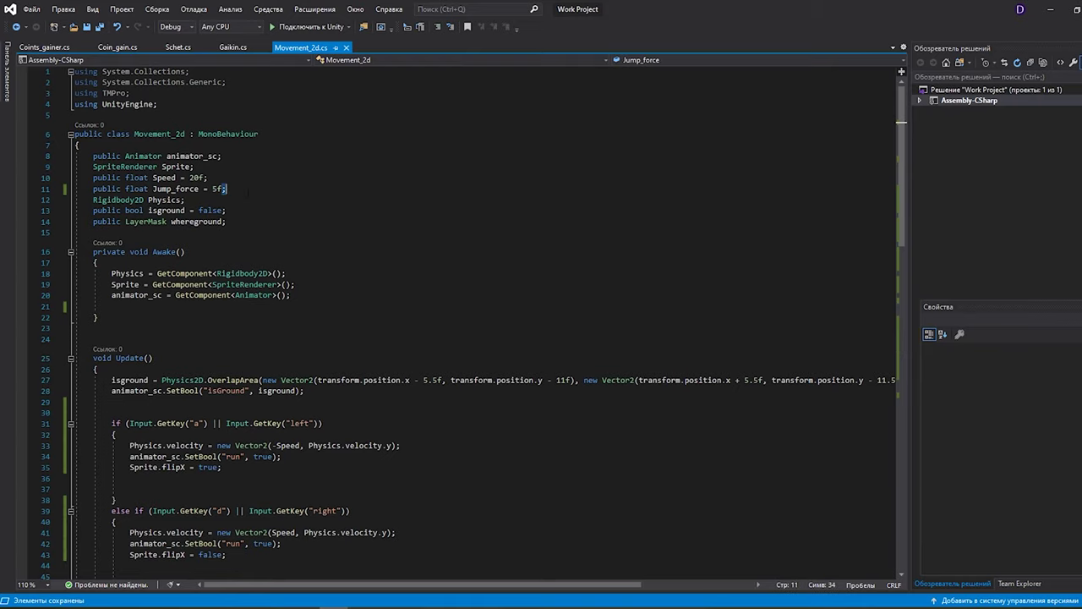
key(BackSpace)
key(Return)
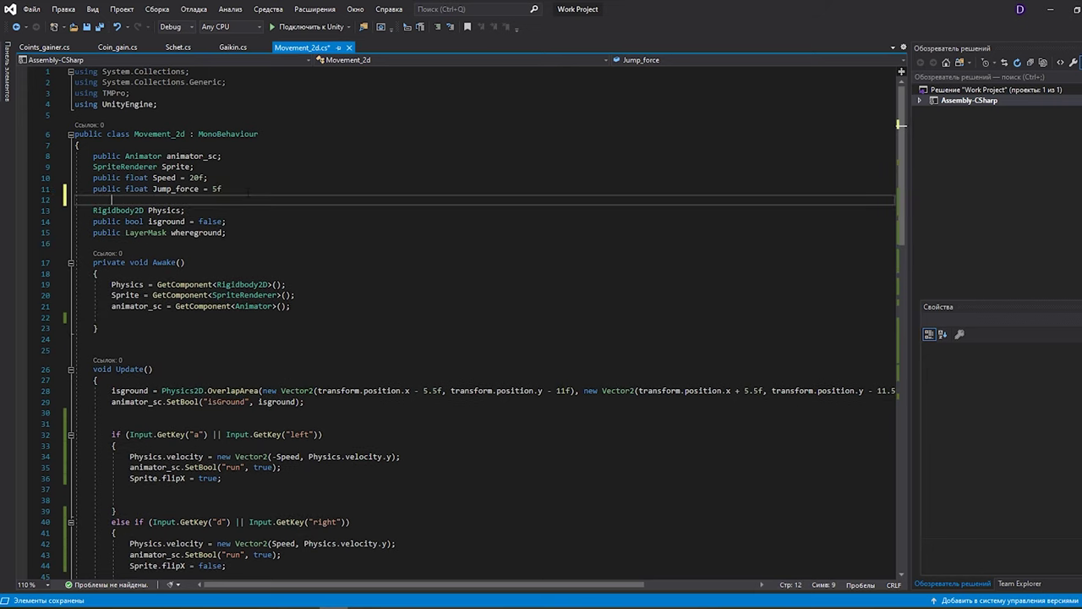
key(BackSpace)
text(public float)
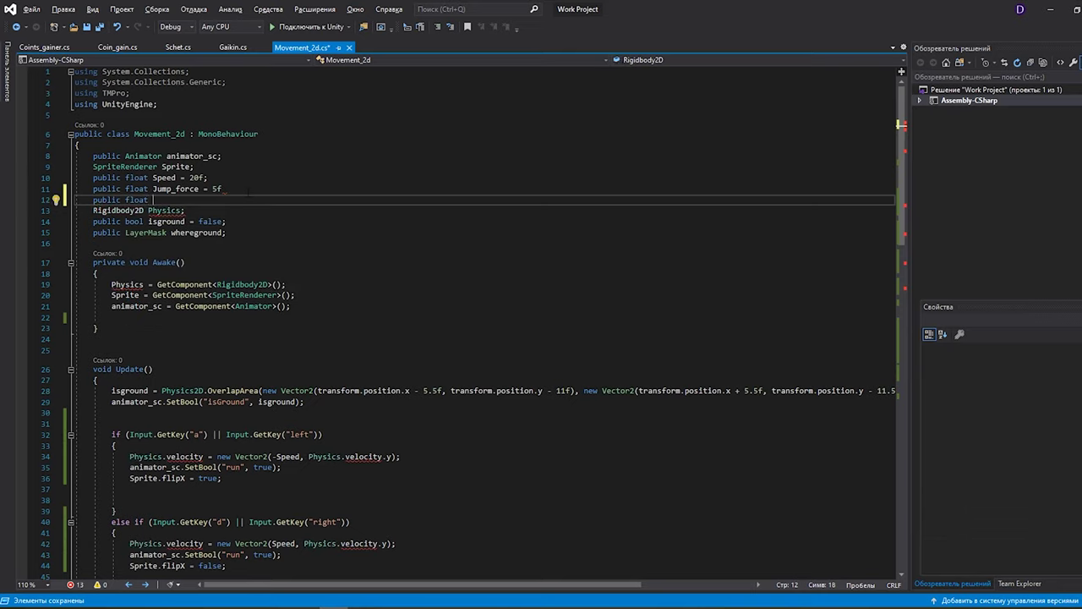
mouse_move(170, 459)
text(Dash)
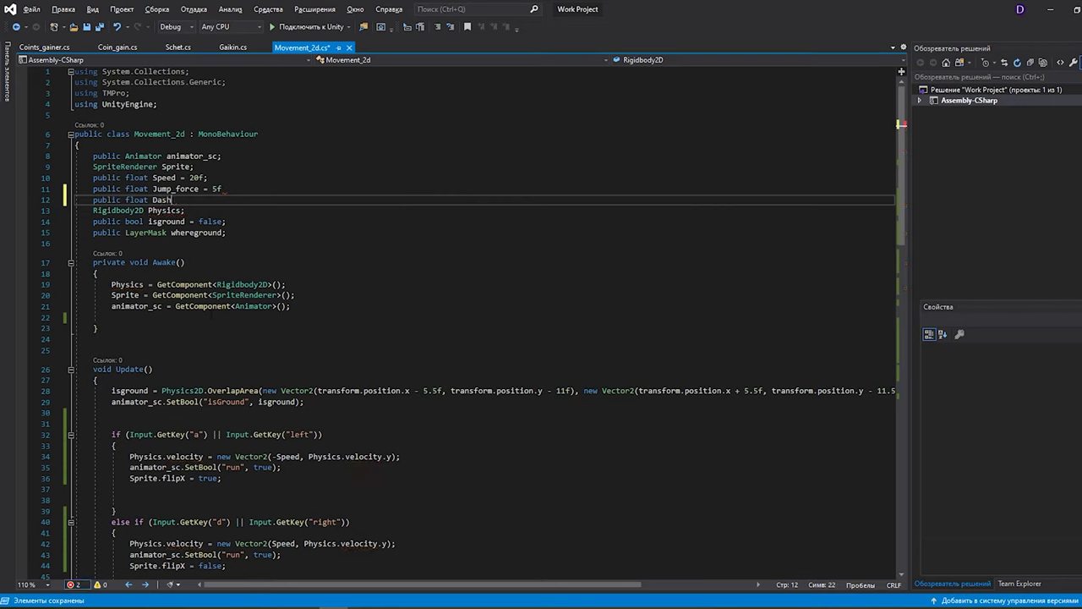
text(_Speed = 100f;)
- Add public int fields Dash_Time = 1 and Dash_timer = 2 below Dash_Speed
click(245, 188)
text(;)
click(269, 201)
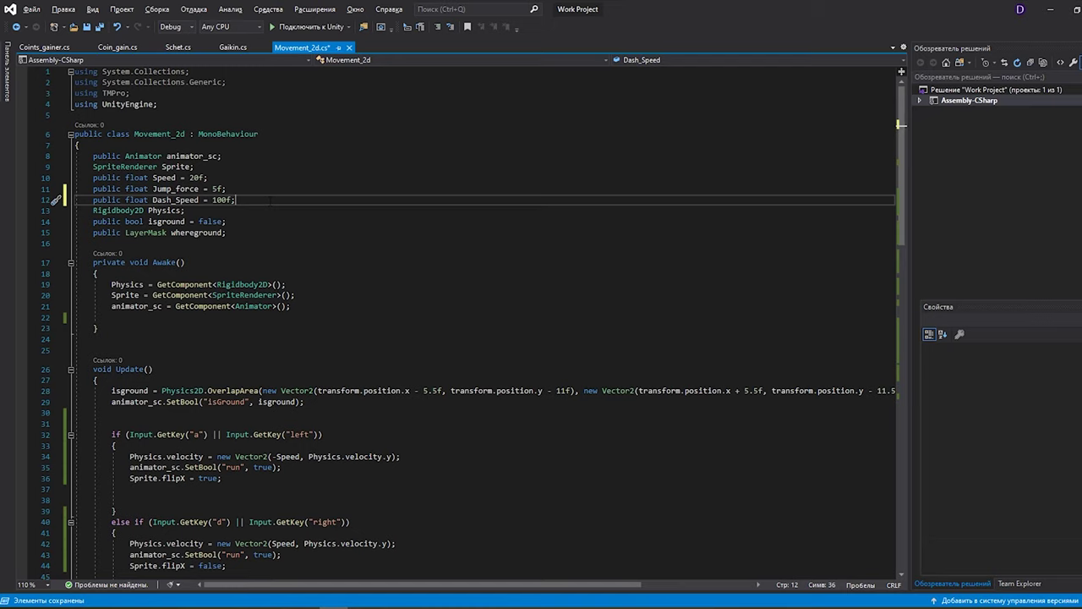
key(Return)
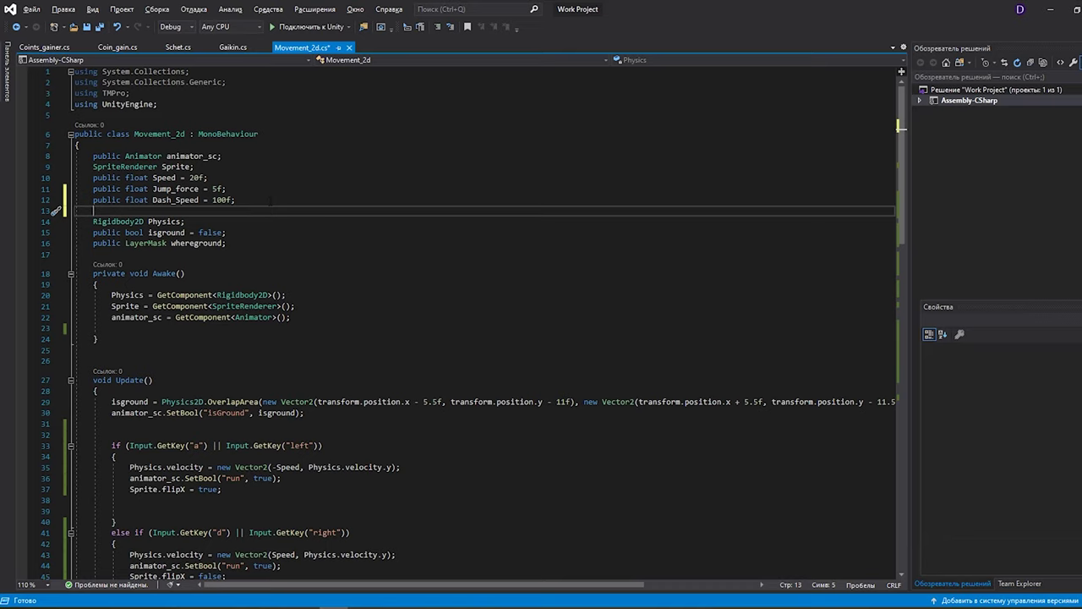
text(public float )
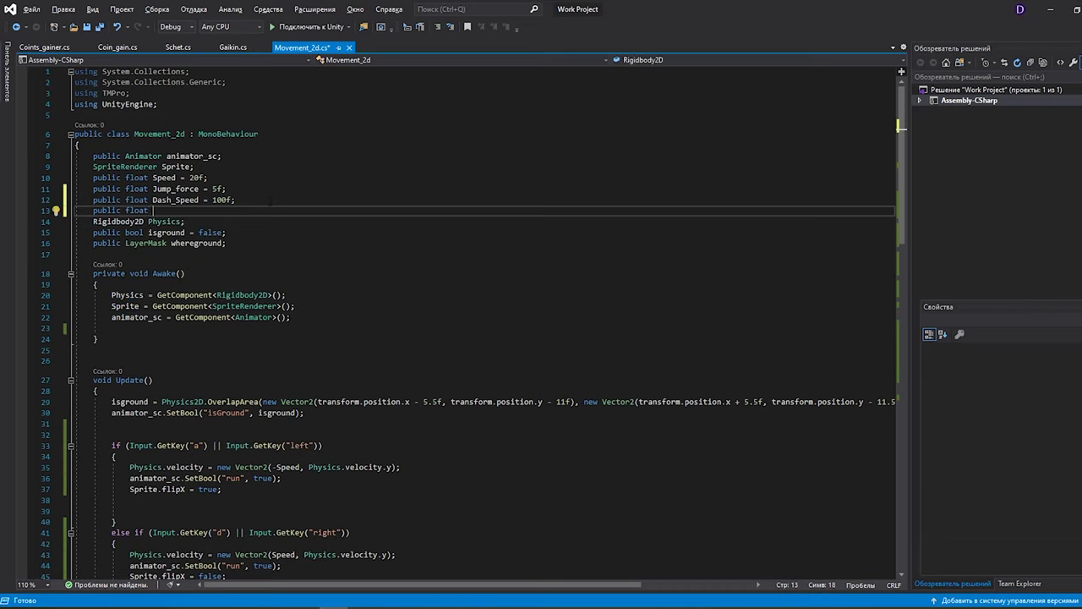
text(Dash_Time = 1)
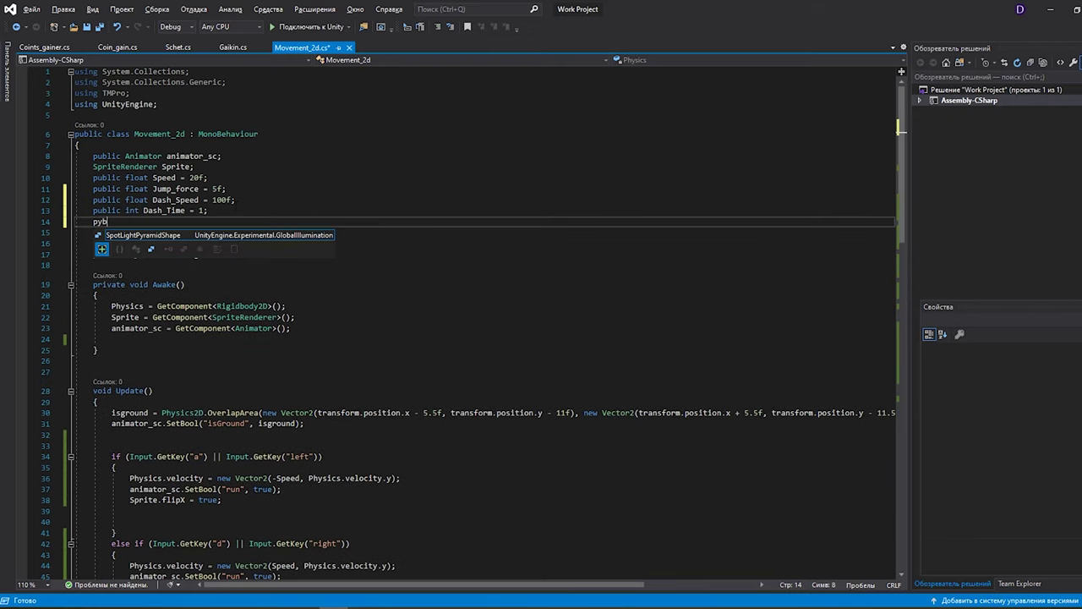
text(u)
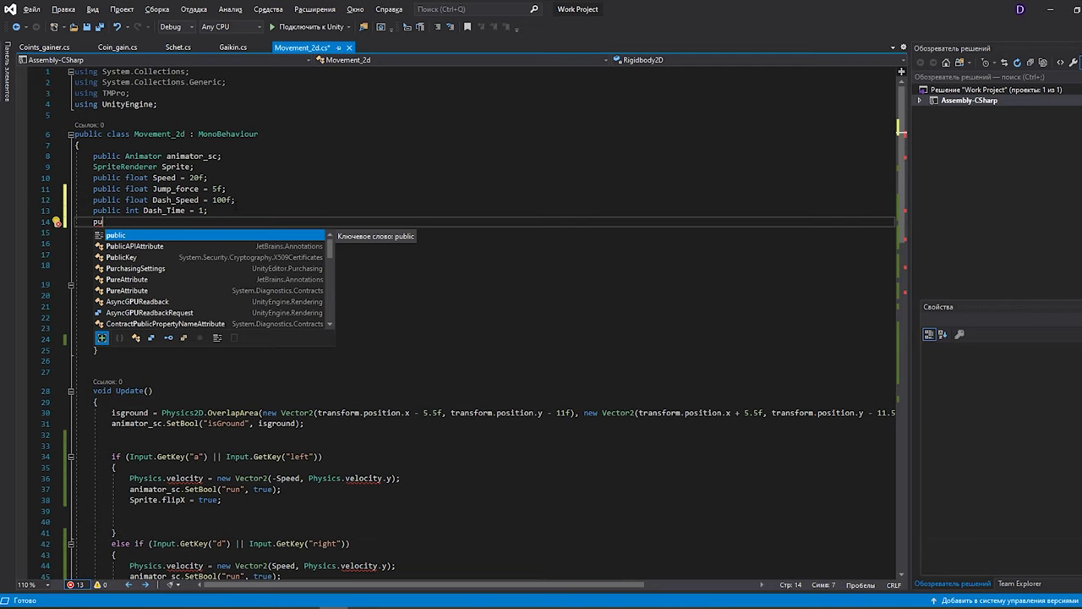
text(blic )
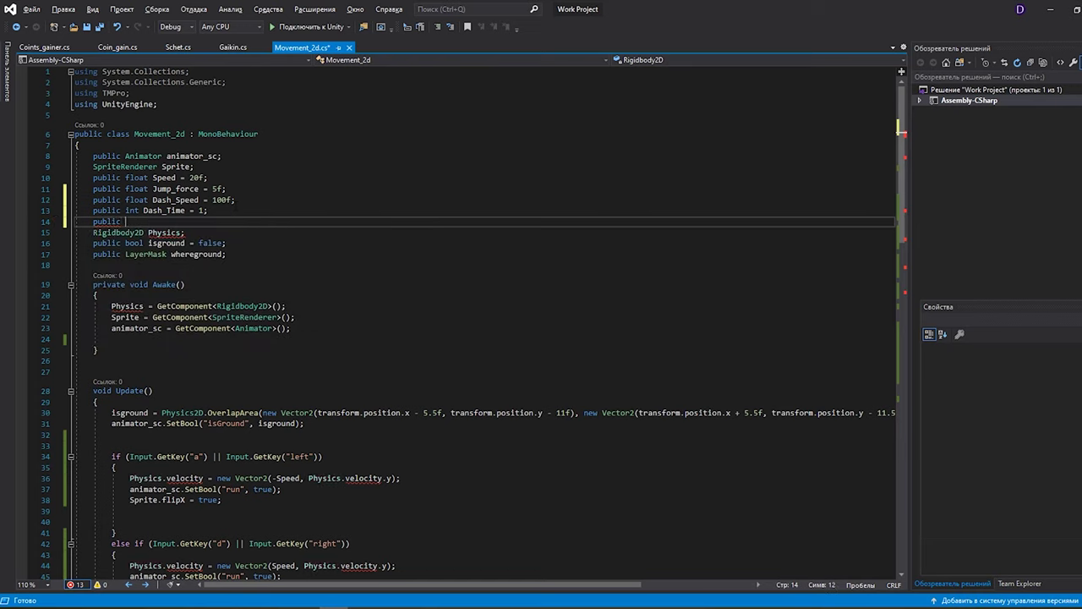
text(int )
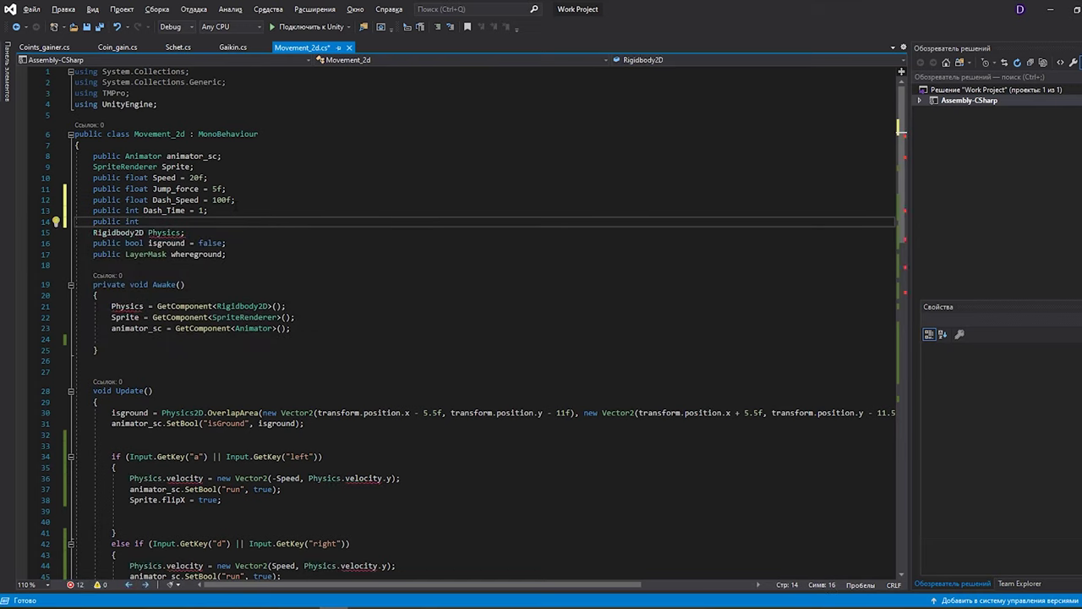
text(Dash_timer = 2)
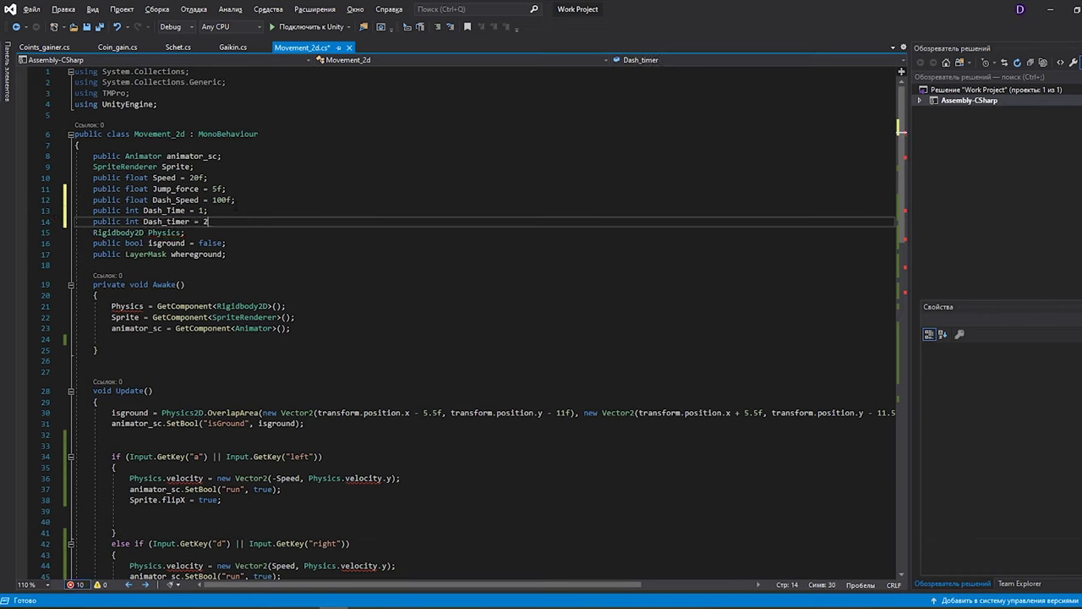
text(;)
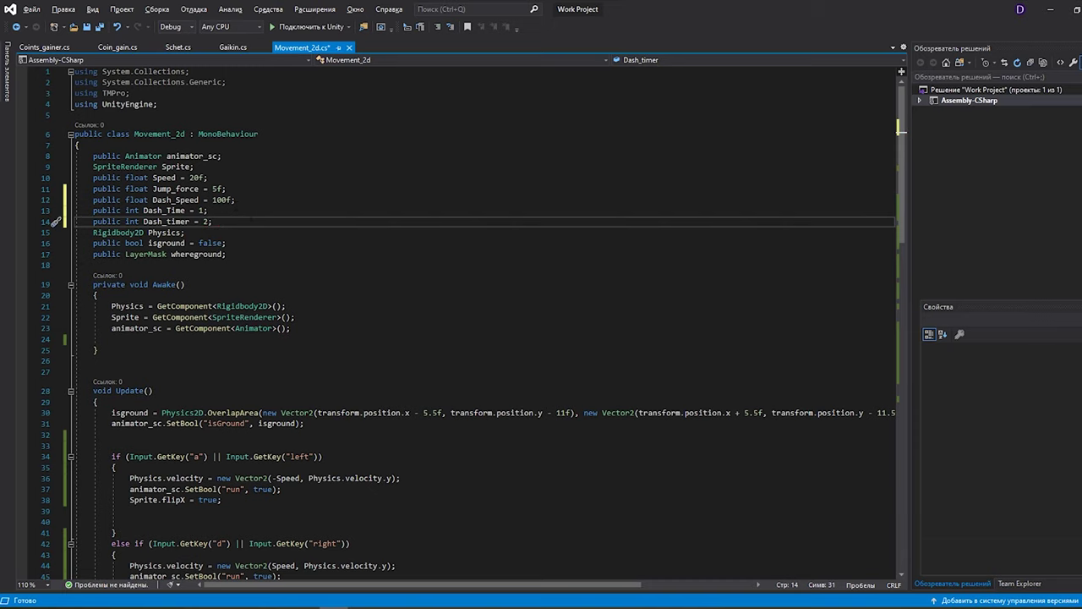
key(Return)
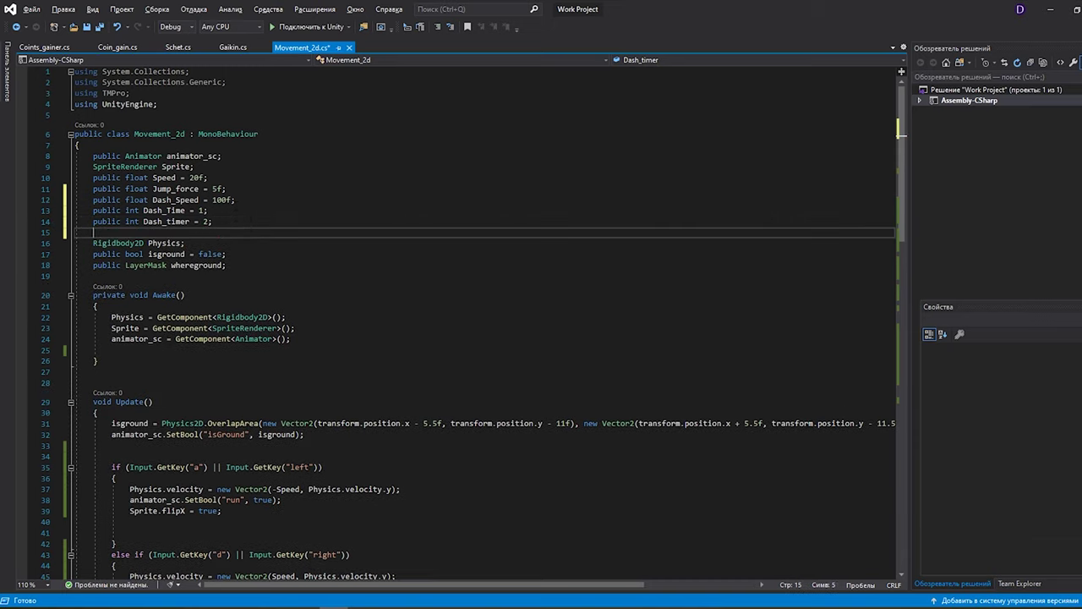
- Declare 'bool Enddash;' beneath the dash fields and look through the Update method
key(Return)
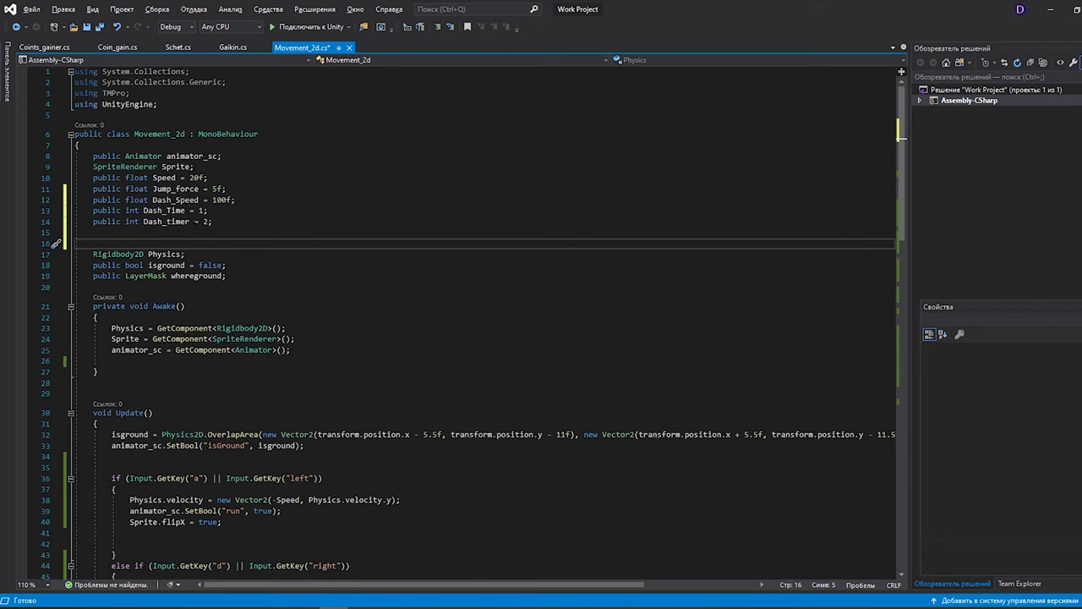
scroll(250, 188, down, 2)
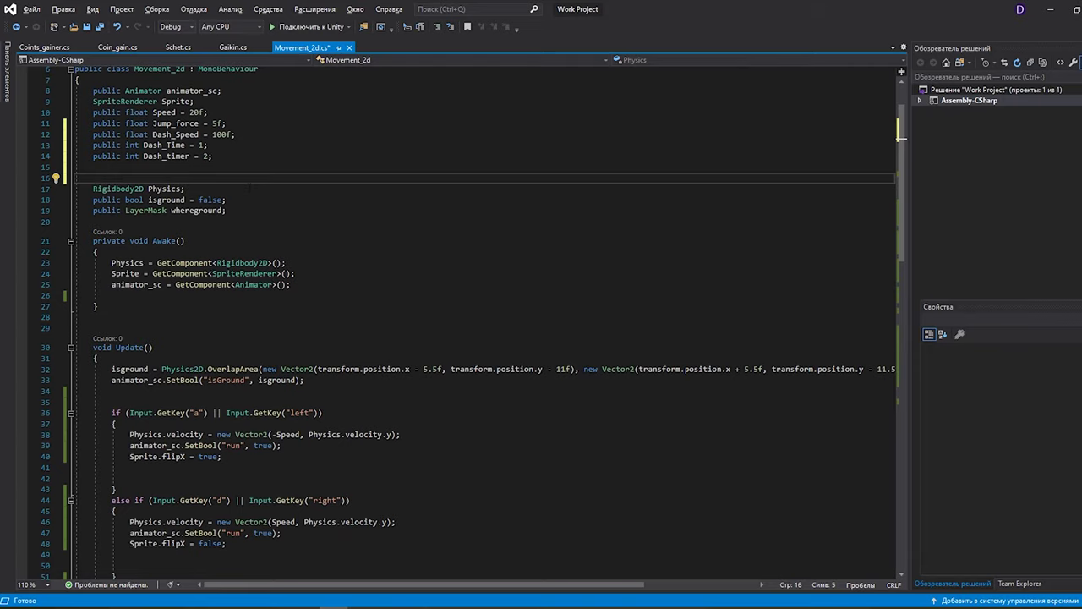
text(bool Enddash;)
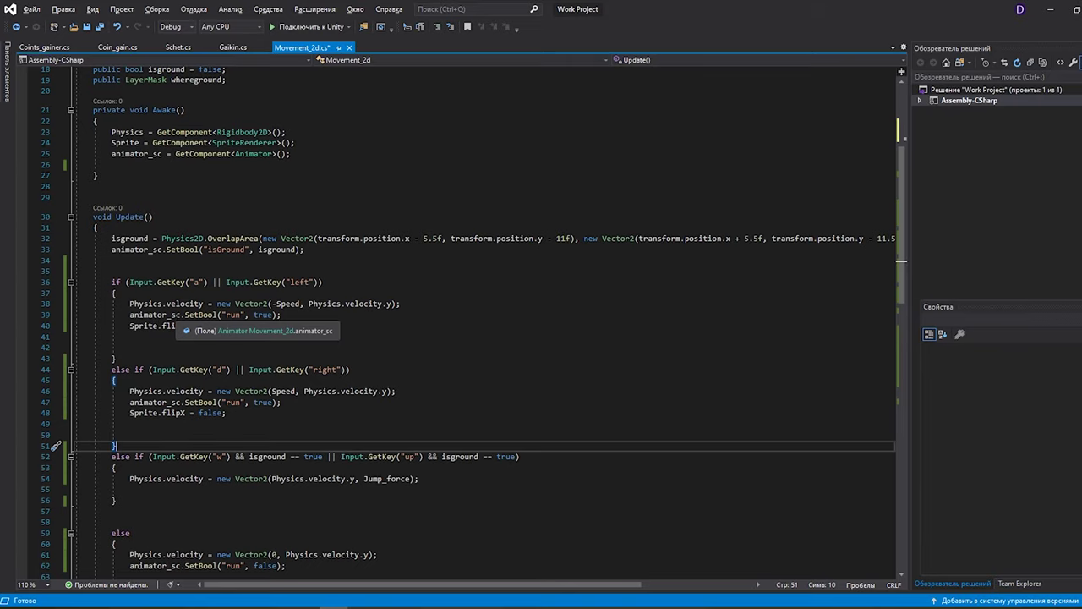
scroll(157, 320, up, 5)
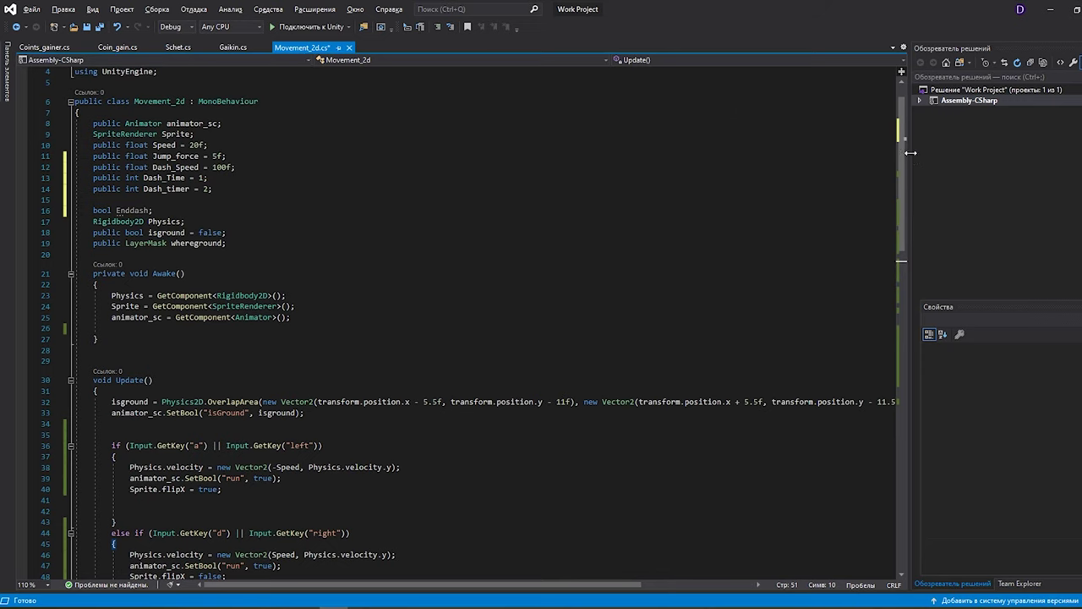
drag(901, 160, 901, 280)
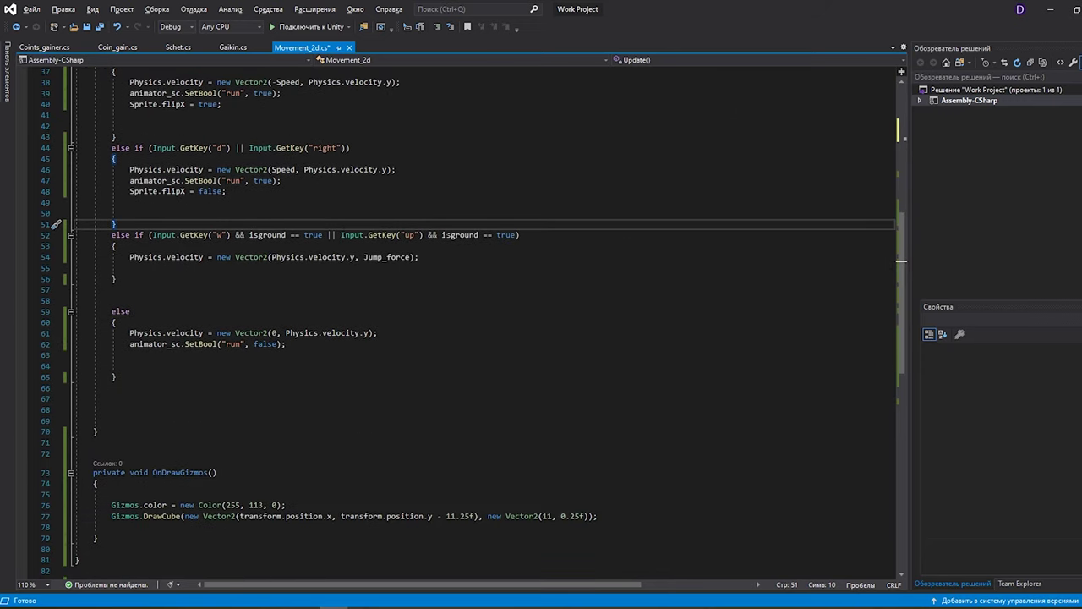
scroll(482, 321, up, 5)
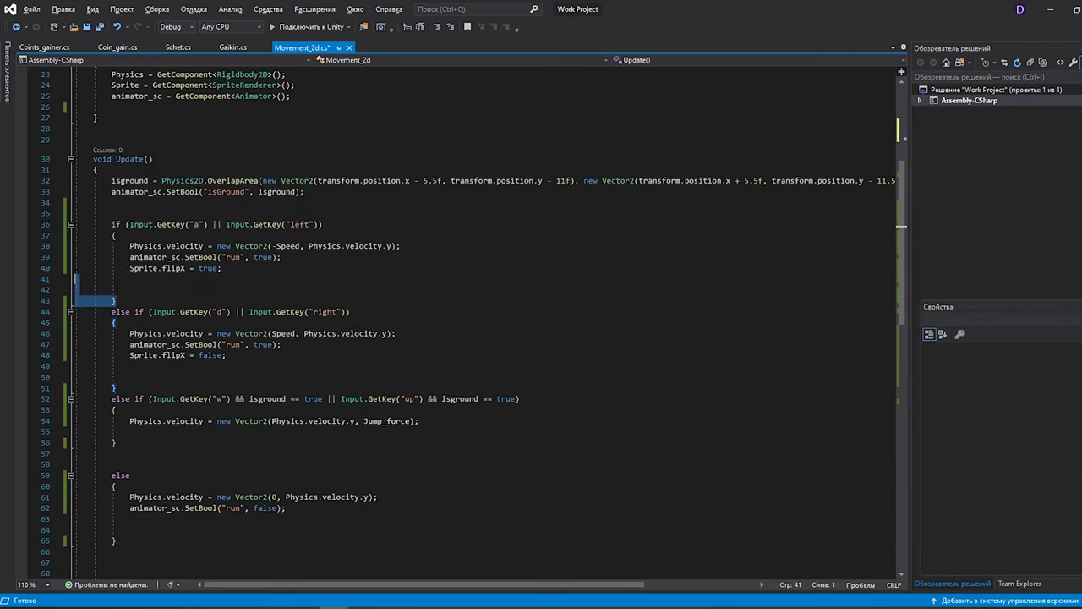
scroll(482, 321, down, 4)
click(116, 410)
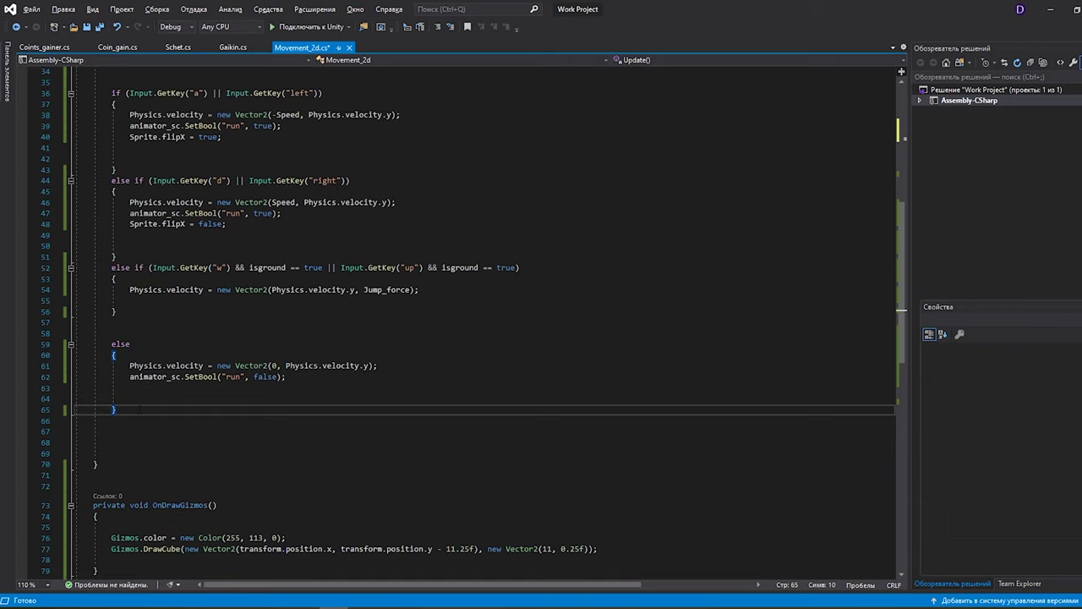
- Paste copies of the left 'a' if-block and right 'd' else-if block after the else block
key(Return)
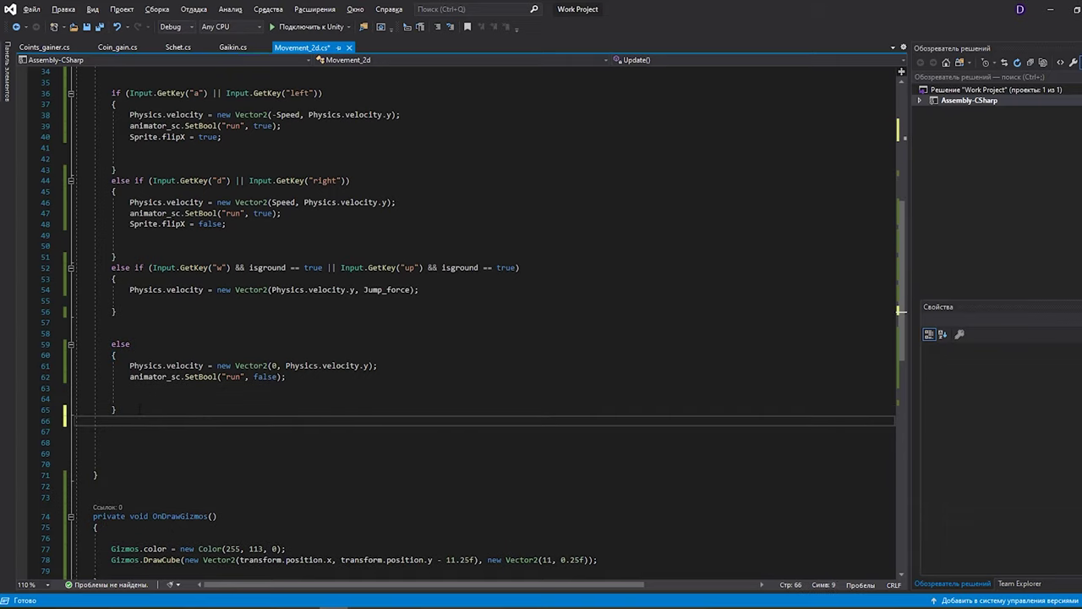
key(ctrl+v)
drag(117, 289, 102, 213)
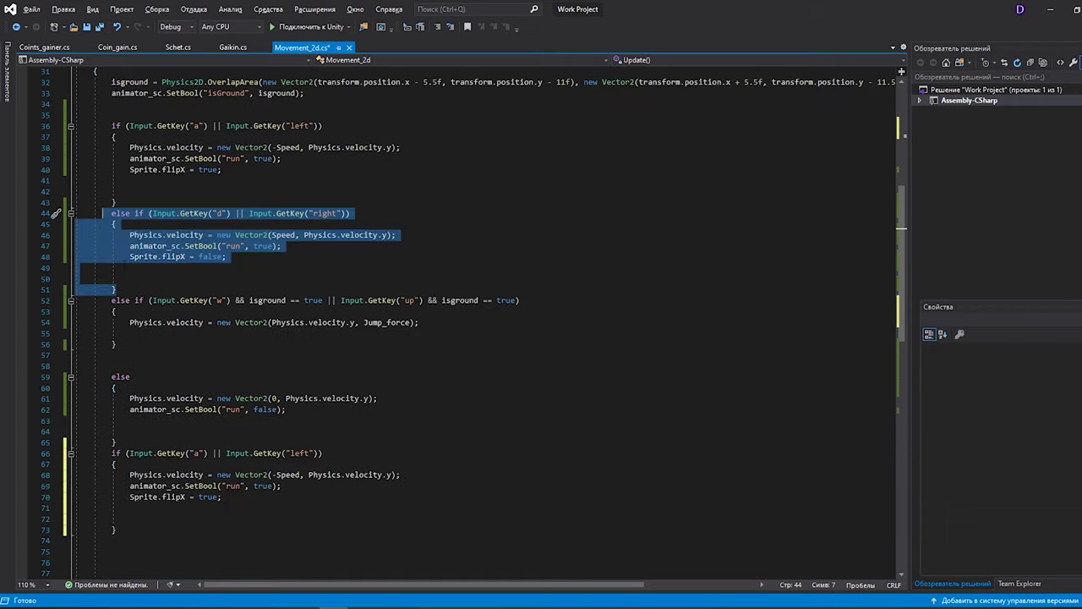
scroll(135, 398, down, 4)
click(125, 399)
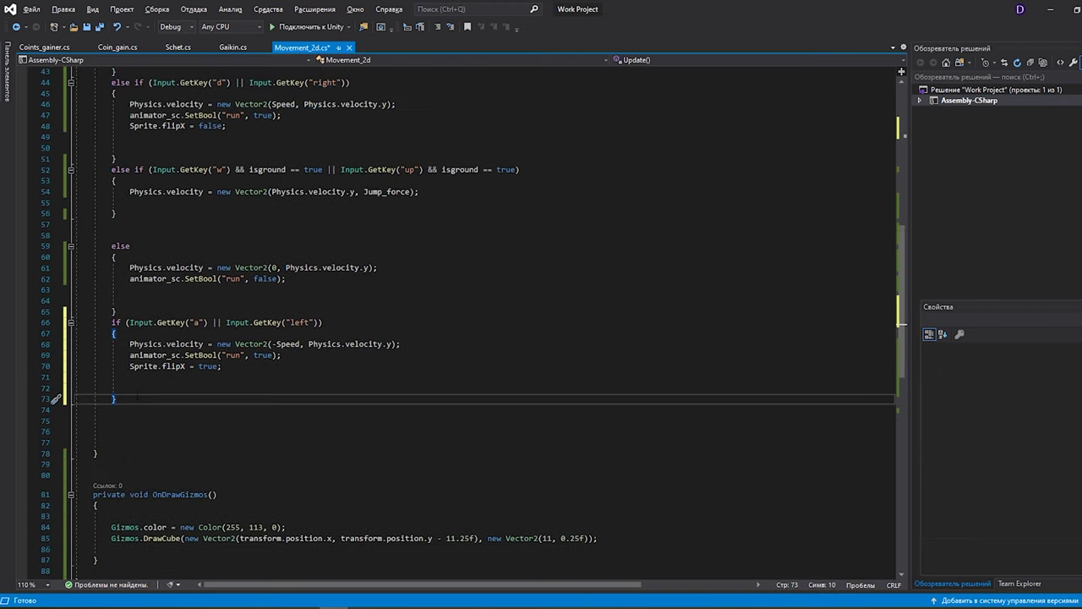
text(else if (Input.GetKey("d") || Input.GetKey("right"))         {             Physics.velocity = new Vector2(Speed, Physics.velocity.y);             animator_sc.SetBool("run", true);             Sprite.flipX = false;           })
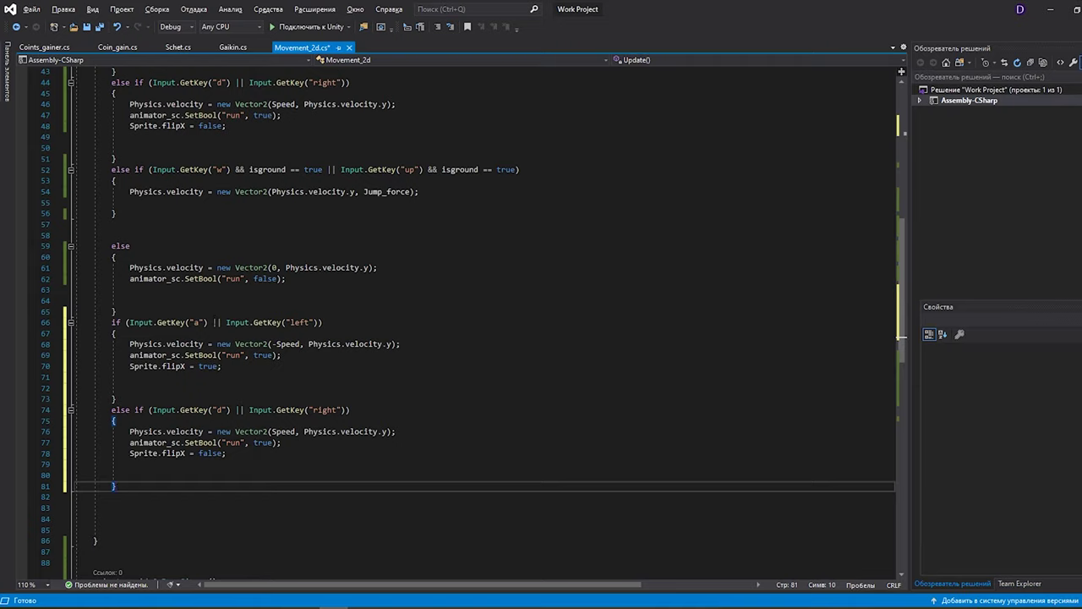
- On line 66, require KeyCode.LeftShift with the 'a' key via && Input.GetKey(KeyCode.LeftShift)
click(213, 323)
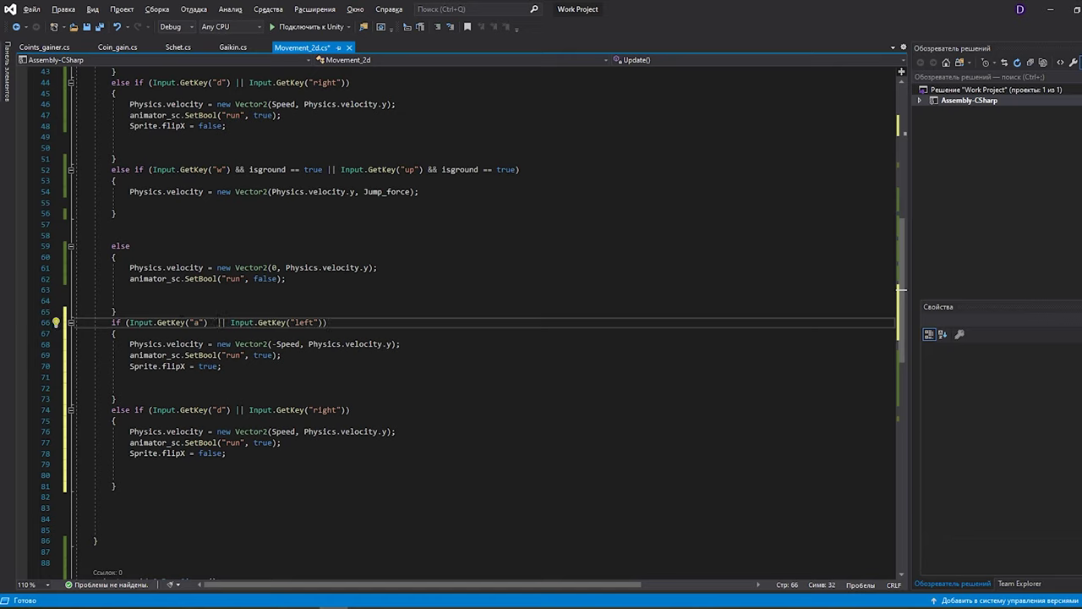
key(BackSpace)
text(&& Inp)
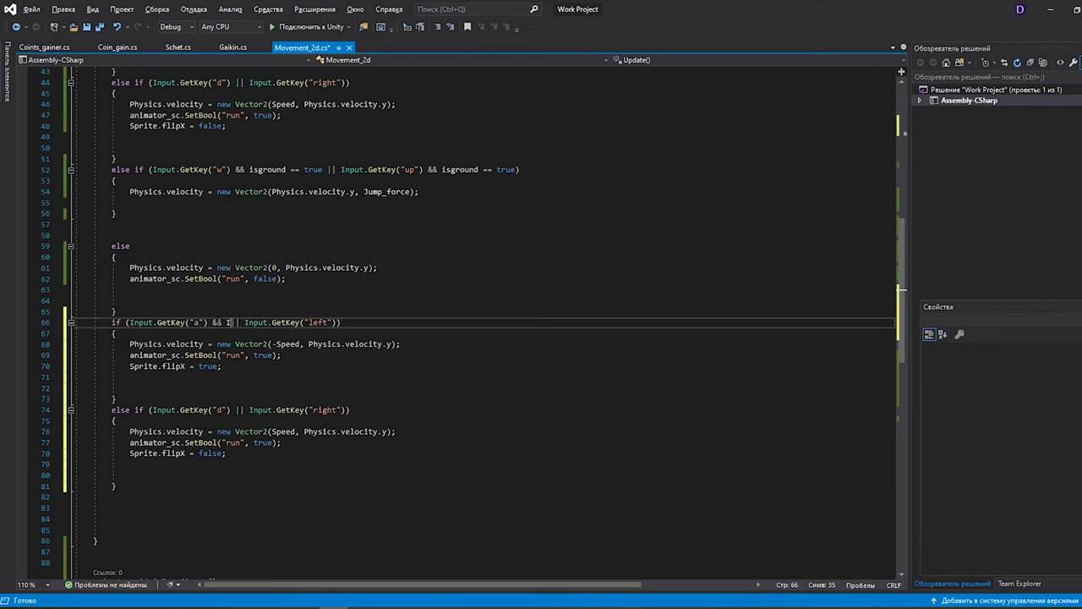
text(ut)
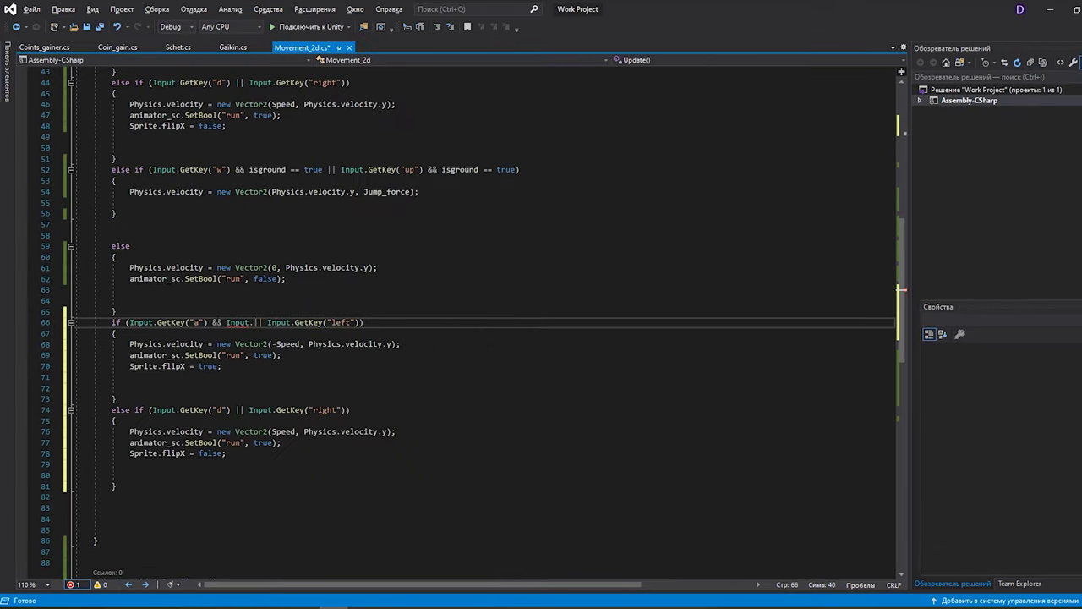
text(.GetKey(Key)
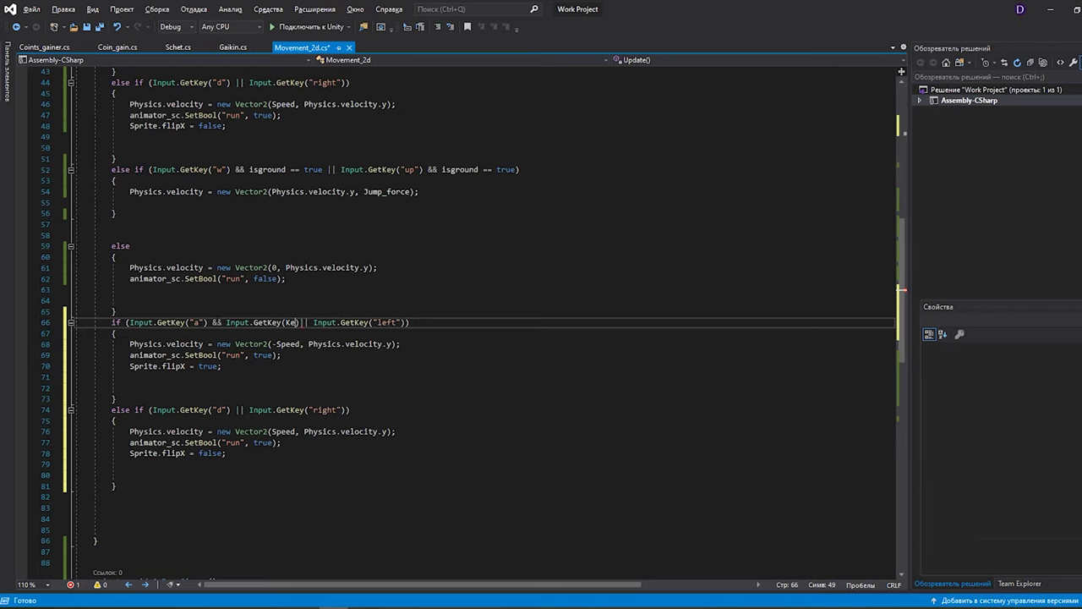
click(314, 347)
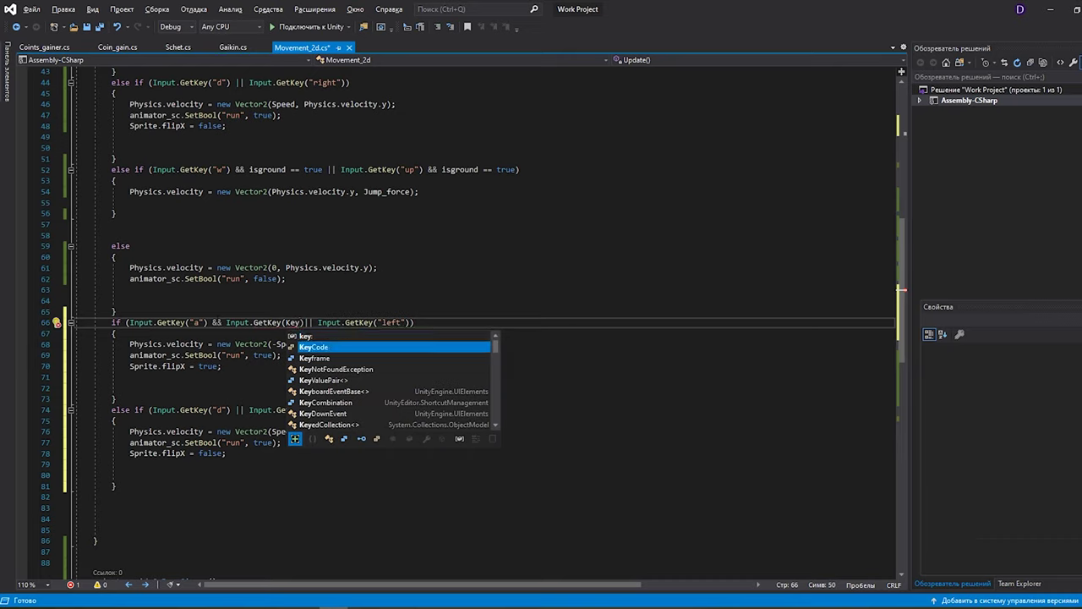
key(Tab)
text(.)
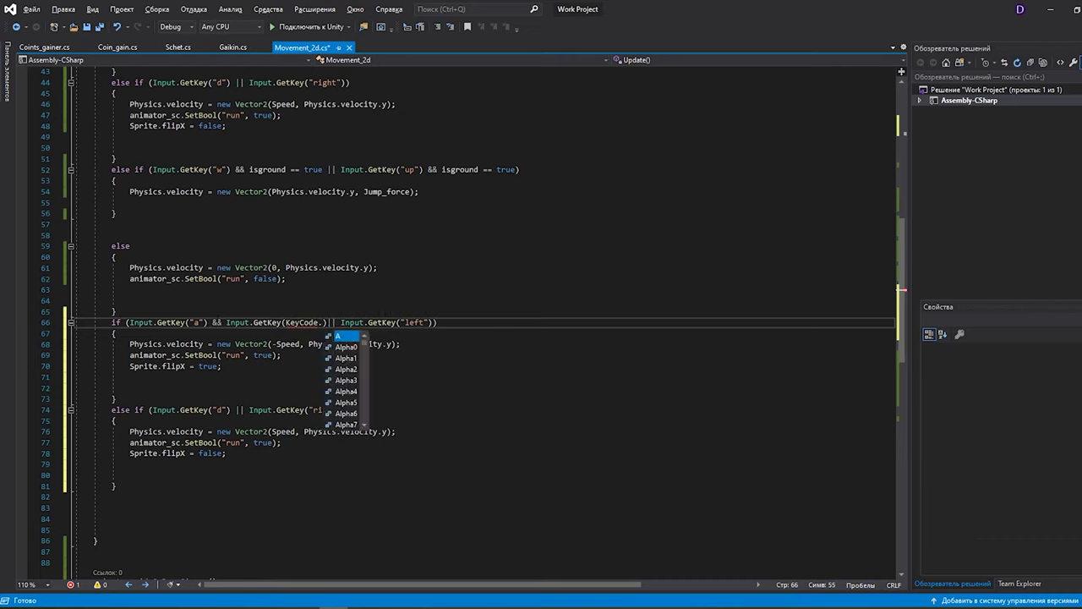
text(Lef)
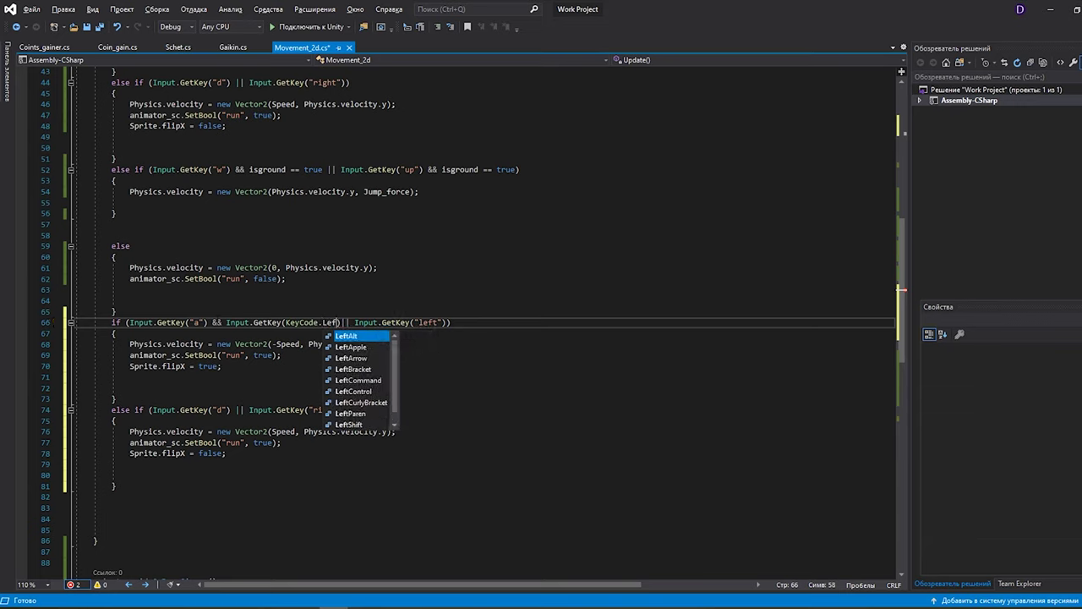
text(t)
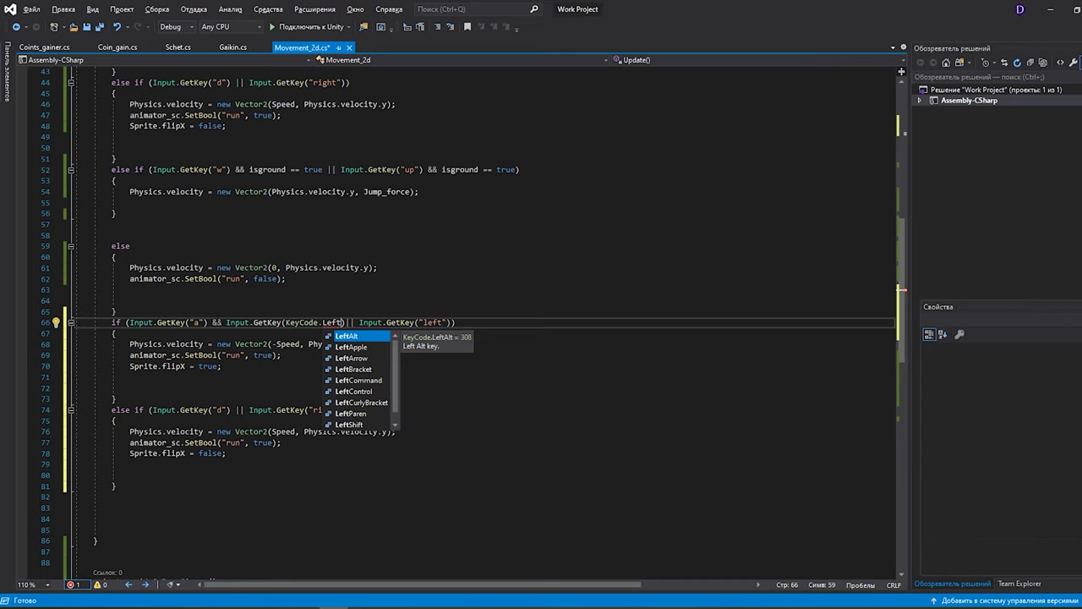
key(Down)
key(Down)
key(Down)
key(Down)
key(Down)
key(Up)
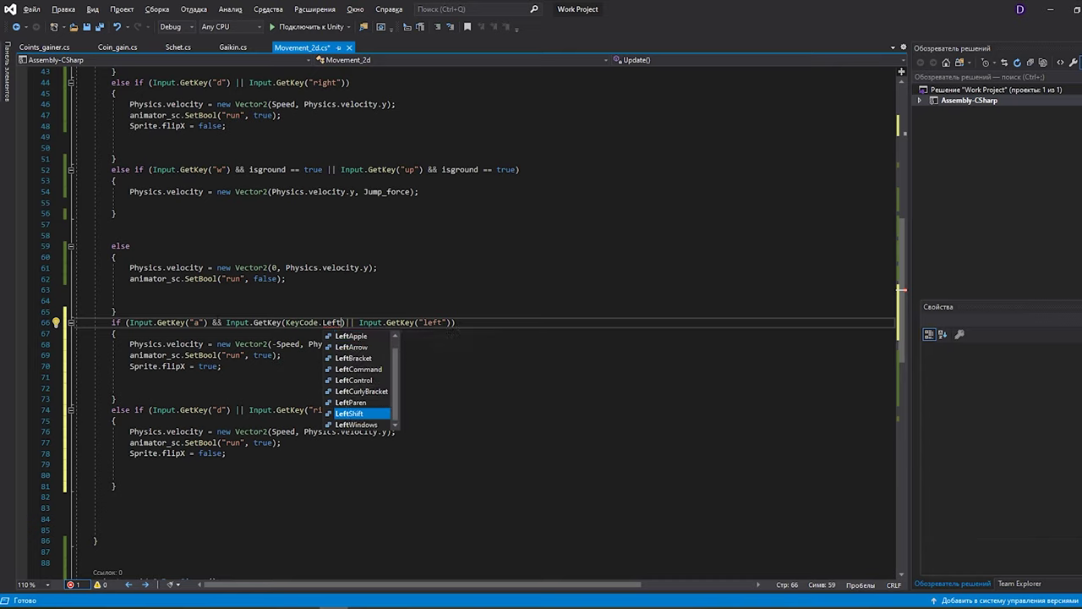
key(Return)
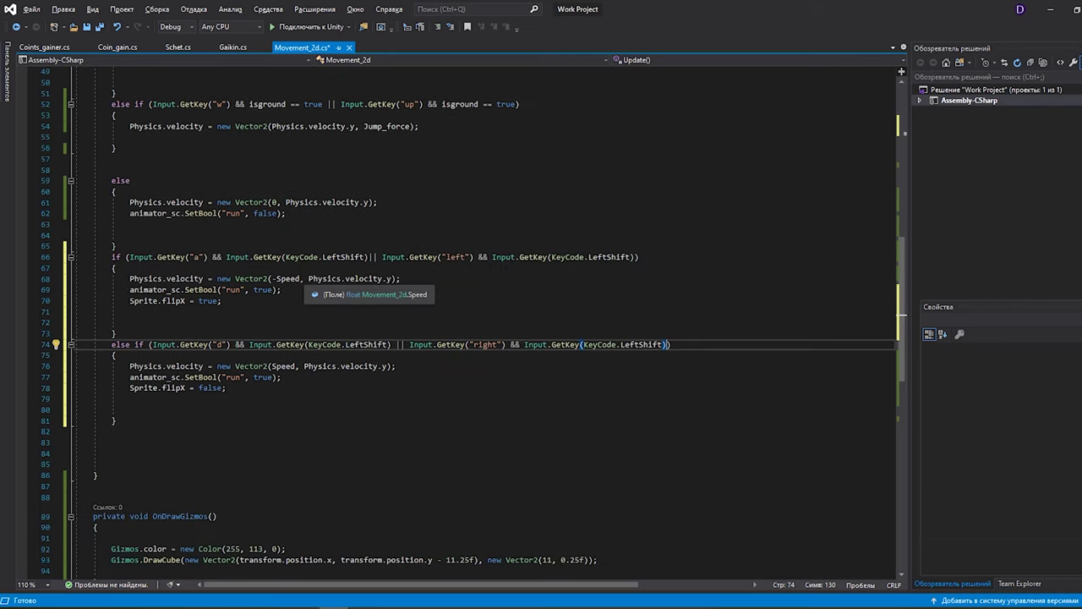
double_click(288, 278)
- Replace Speed with Dash_Speed and change the SetBool 'run' flags on lines 68 and 77 to 'dash'
text(Dash)
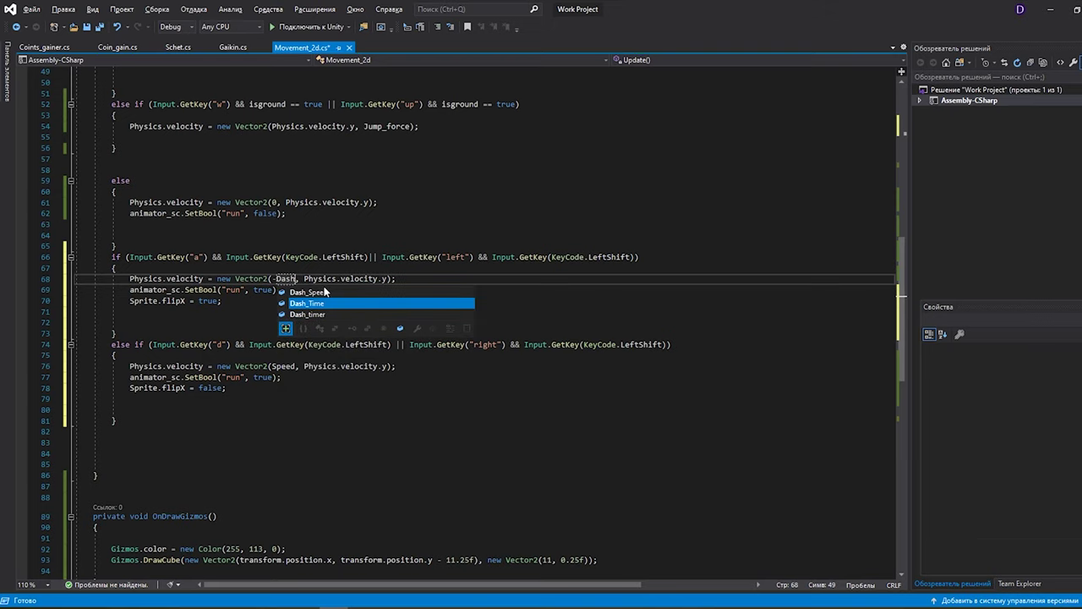
key(BackSpace)
key(BackSpace)
key(BackSpace)
text(dash)
key(Return)
key(ctrl+z)
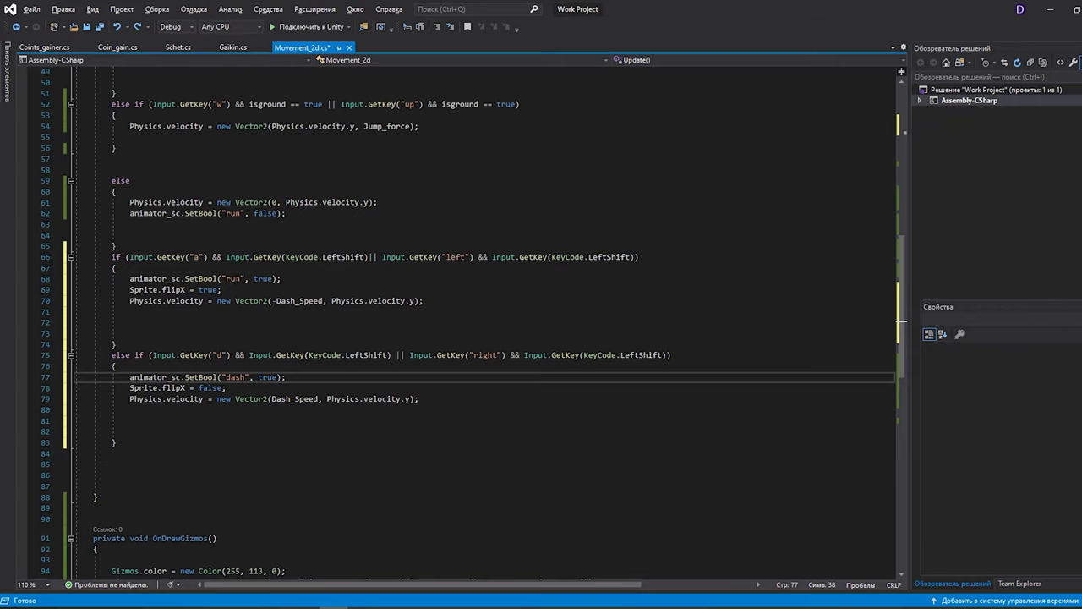
click(236, 278)
key(BackSpace)
key(BackSpace)
text(dash)
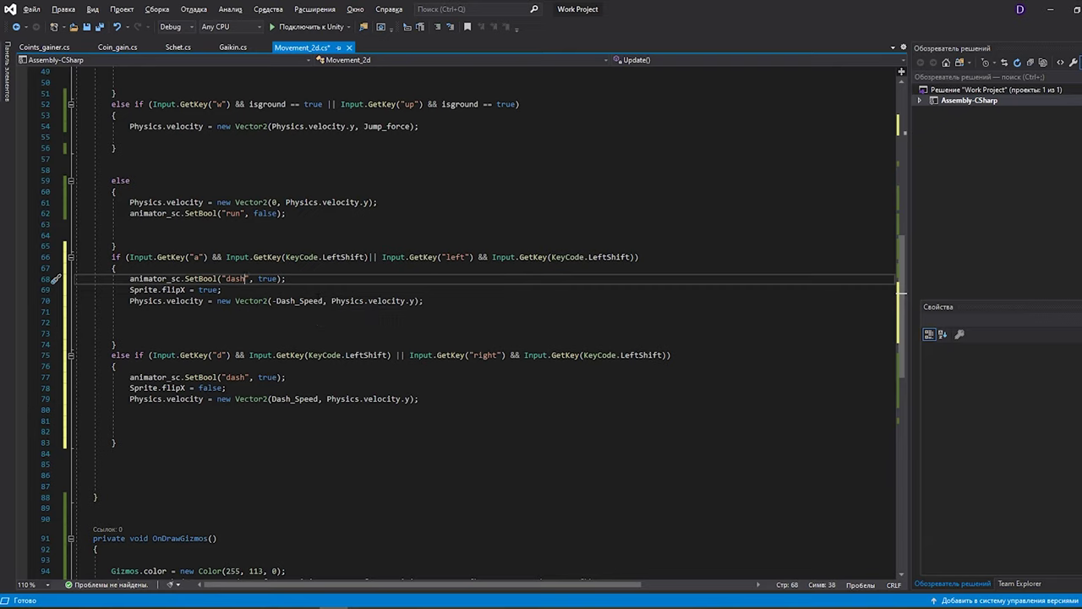
scroll(264, 184, down, 5)
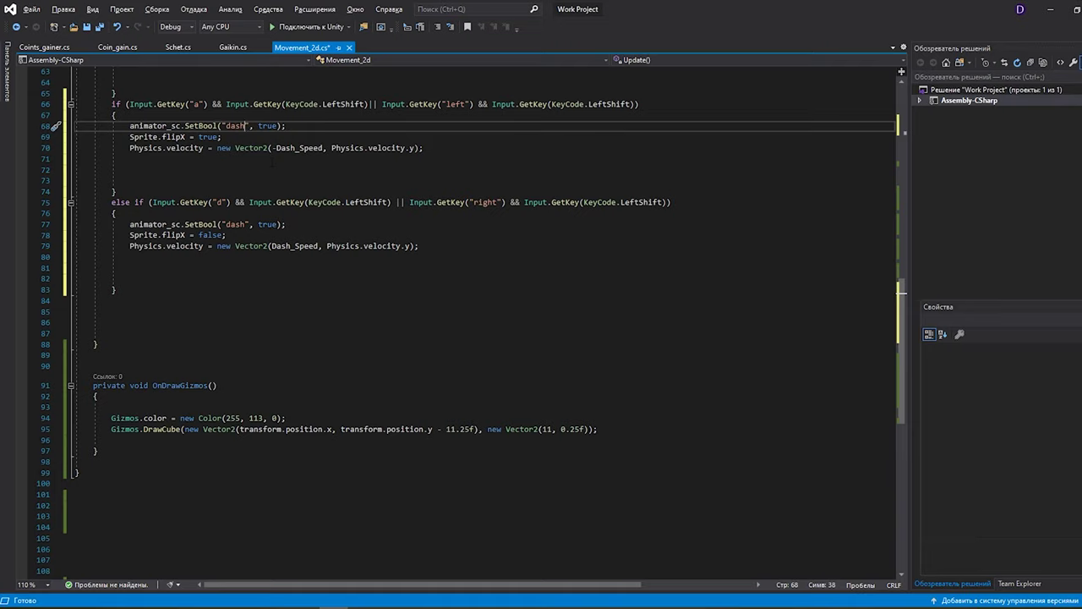
click(112, 312)
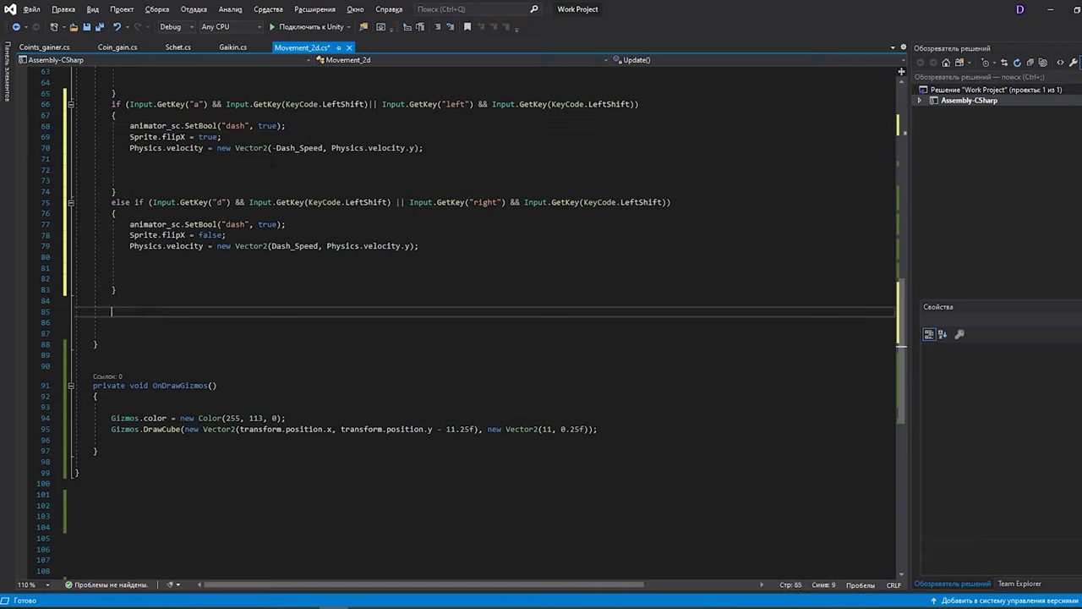
- Add an empty IEnumerator Timer() method block after Update
click(95, 354)
text(IEnumerator)
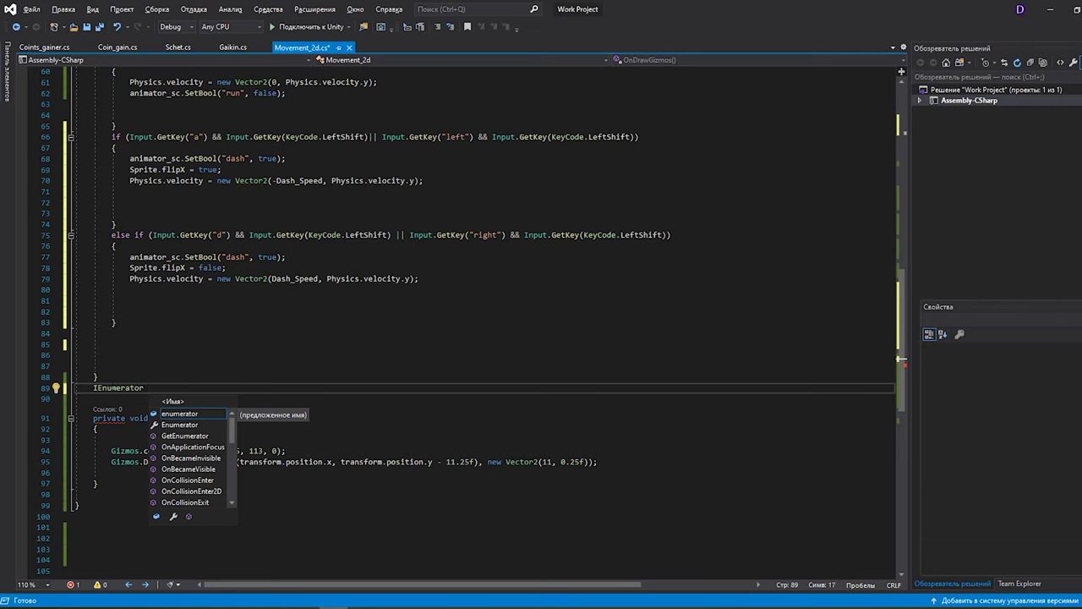
text(Timer() {)
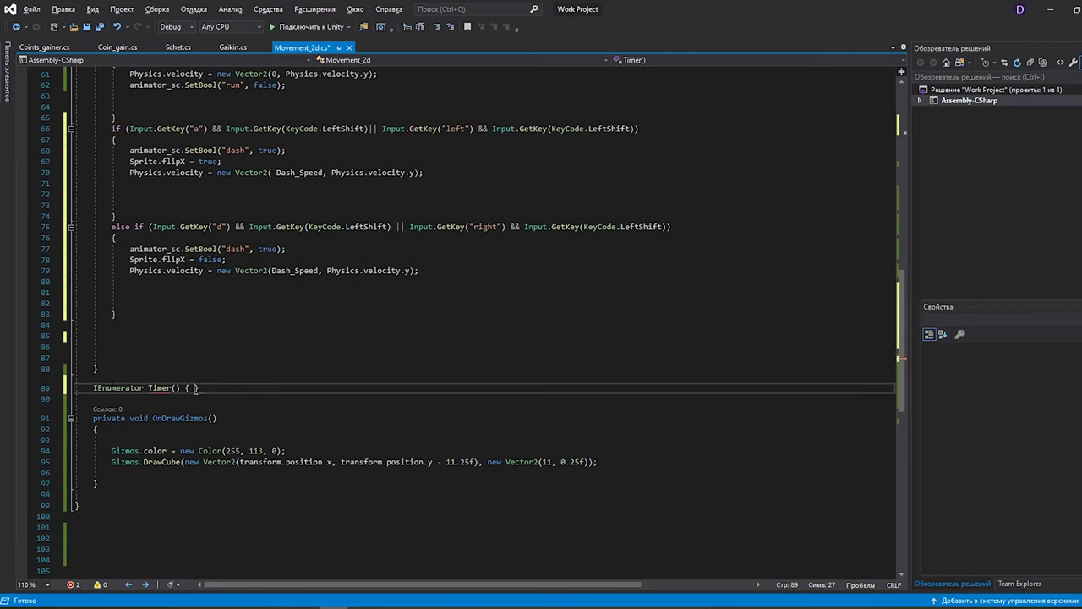
key(Return)
key(Return)
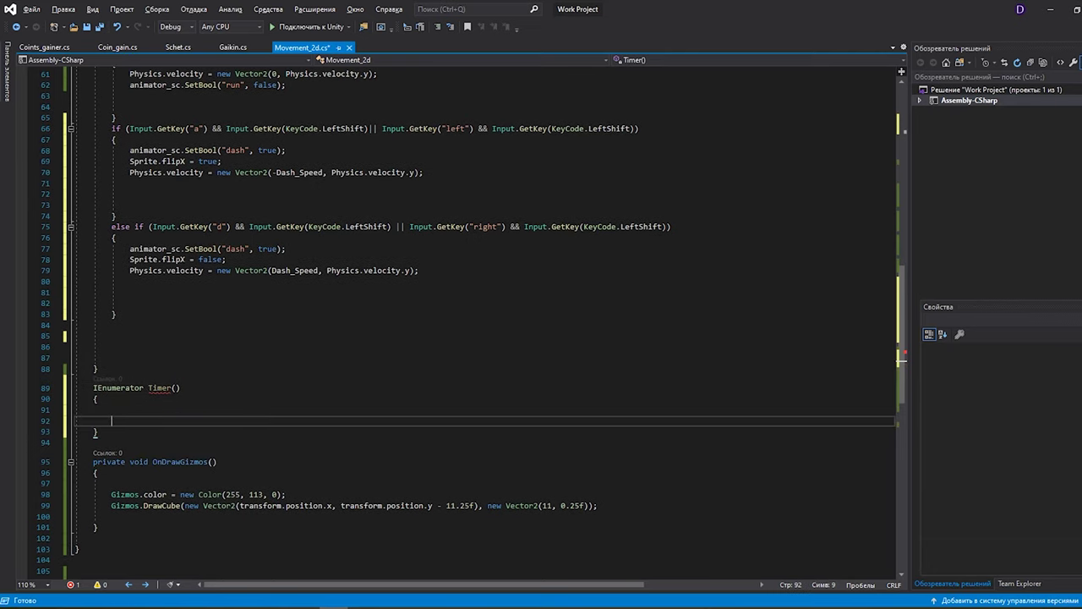
- Add StartCoroutine(Timer()); below the 'dash' flag on line 77, then reuse it on line 68
click(302, 249)
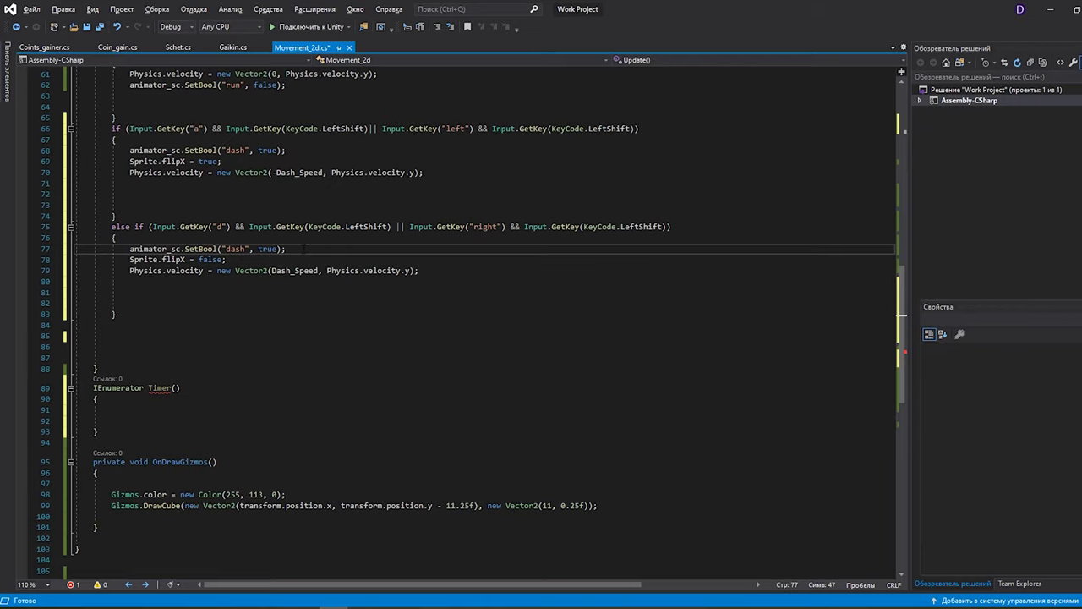
key(Return)
text(Start)
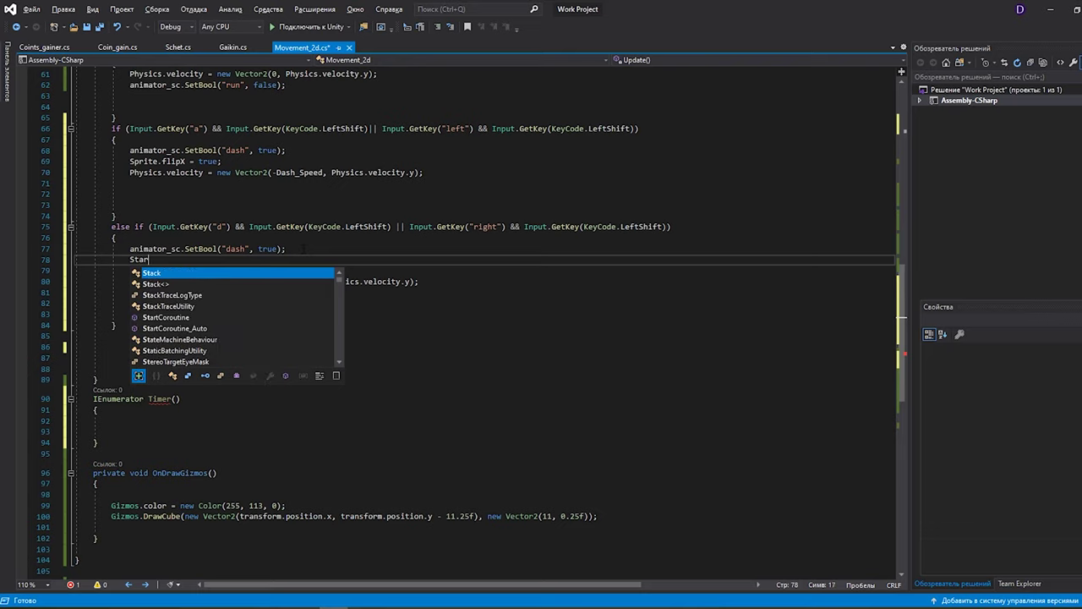
key(Tab)
text((Time)
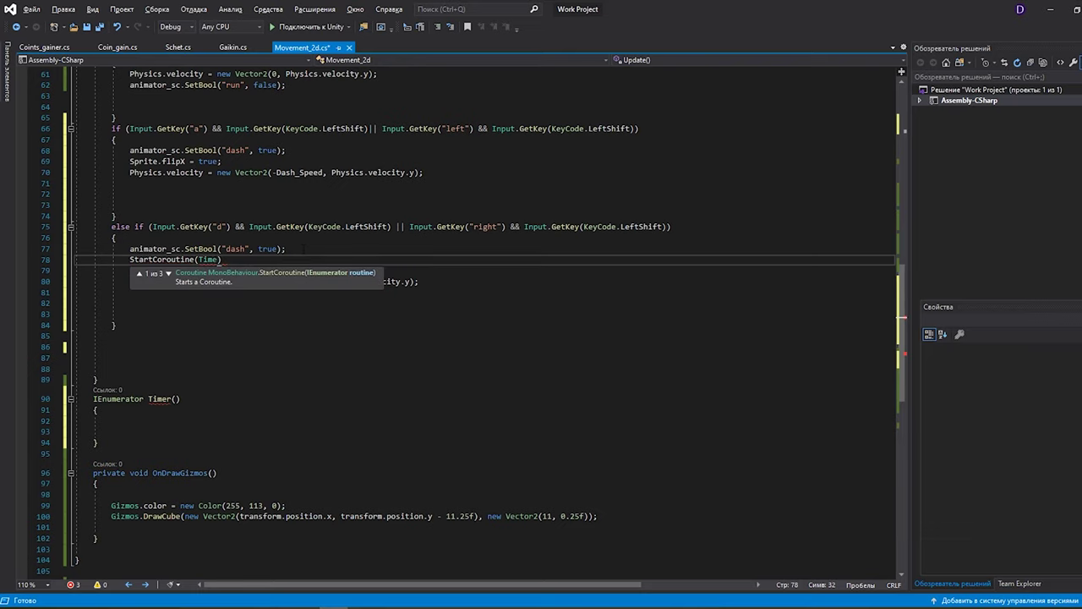
scroll(482, 322, down, 2)
text(r());)
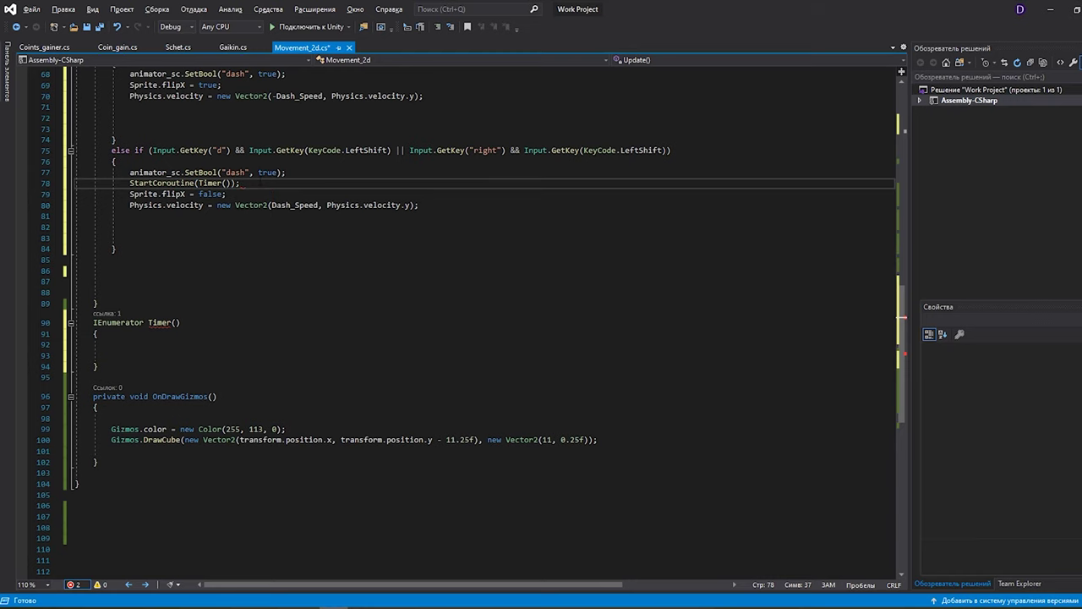
scroll(481, 321, up, 2)
scroll(482, 321, up, 2)
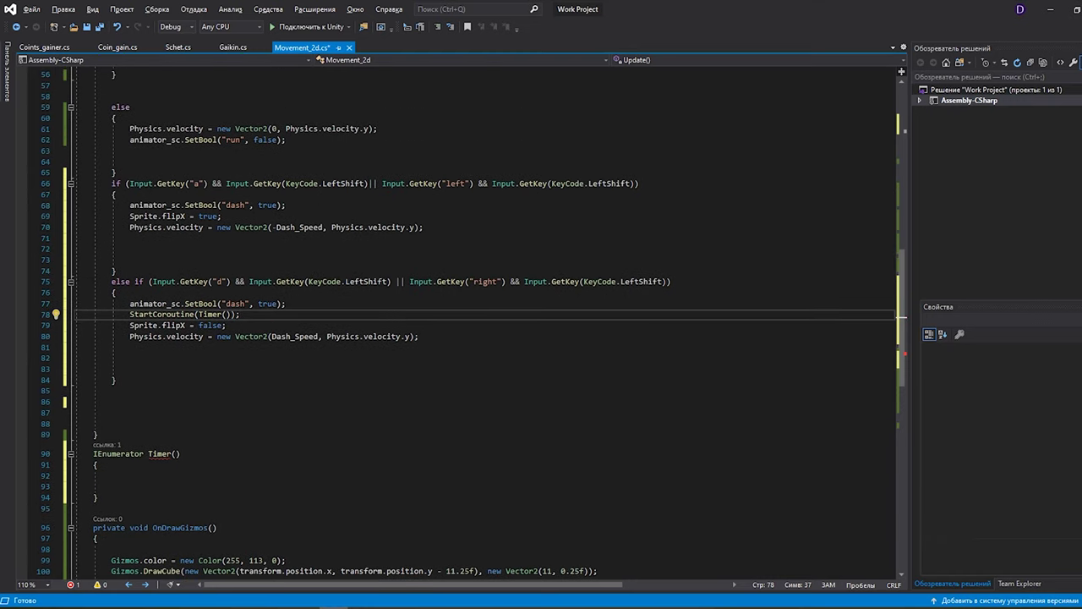
key(shift+Left)
key(shift+Left)
key(shift+Left)
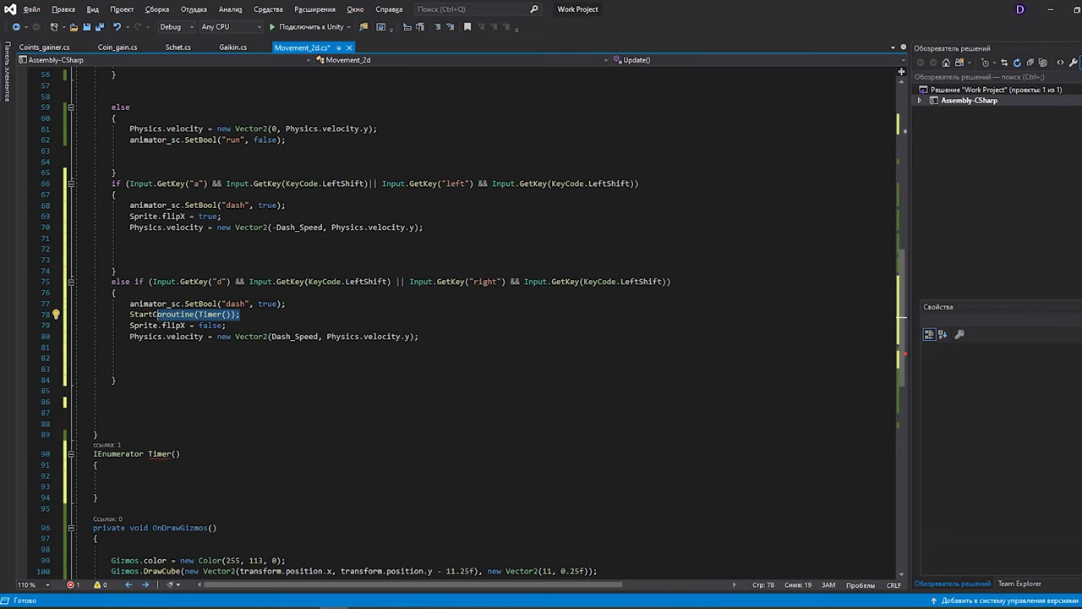
key(Left)
click(300, 206)
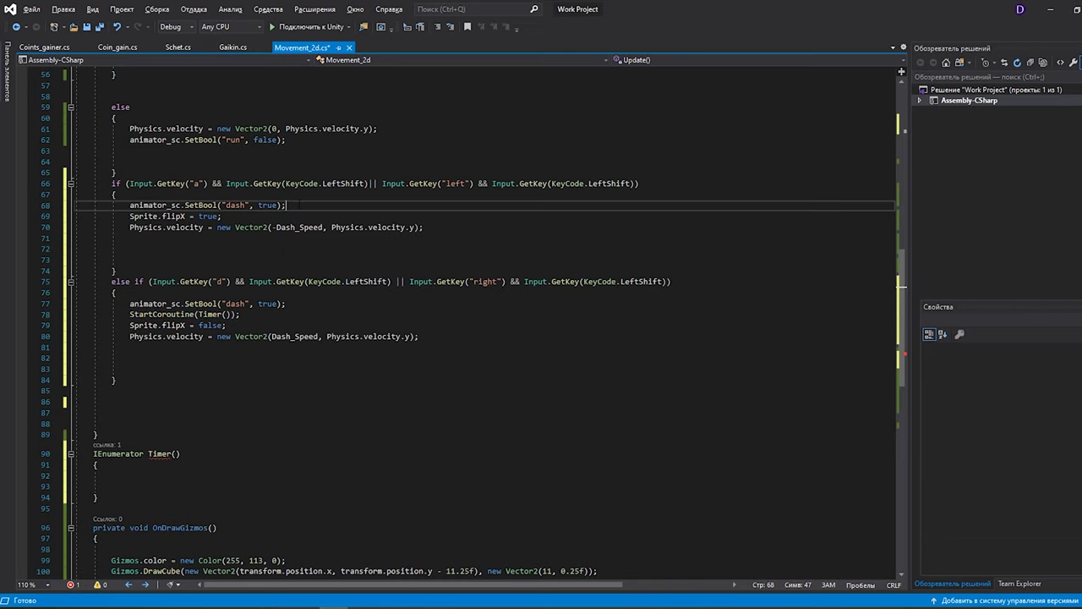
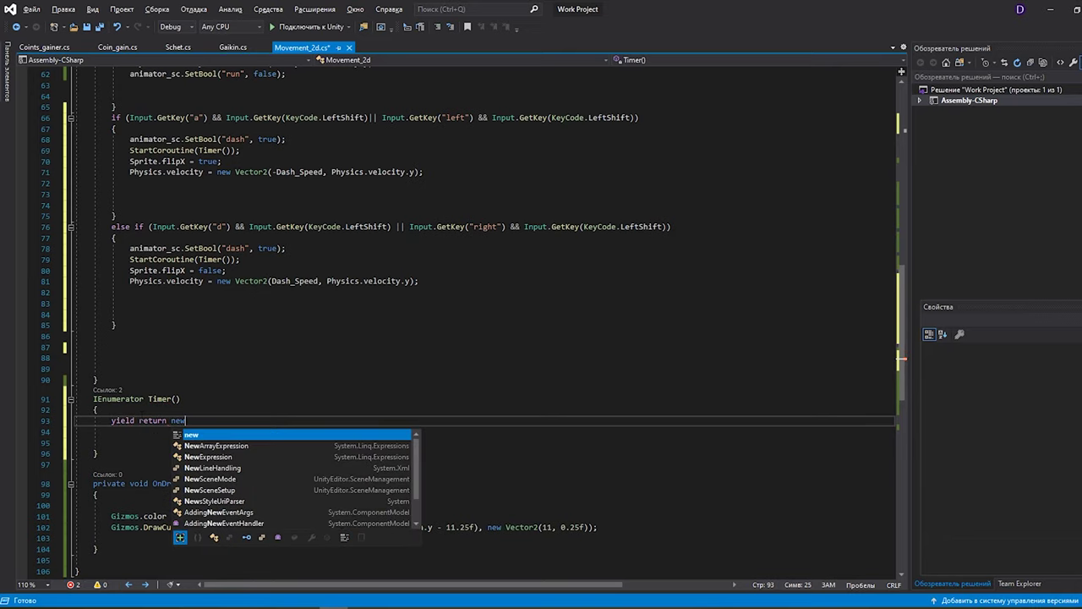
- Complete Timer's line as yield return new WaitForSeconds(Dash_Time), accepting the IntelliSense suggestion
text(Wai)
key(Tab)
text(()
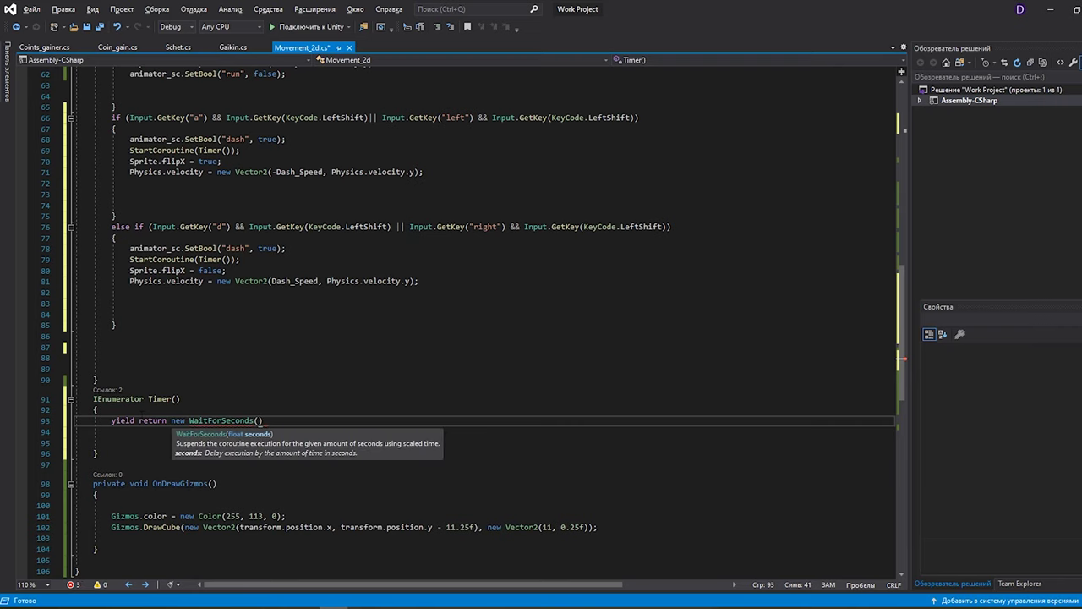
scroll(482, 322, up, 13)
scroll(482, 321, up, 6)
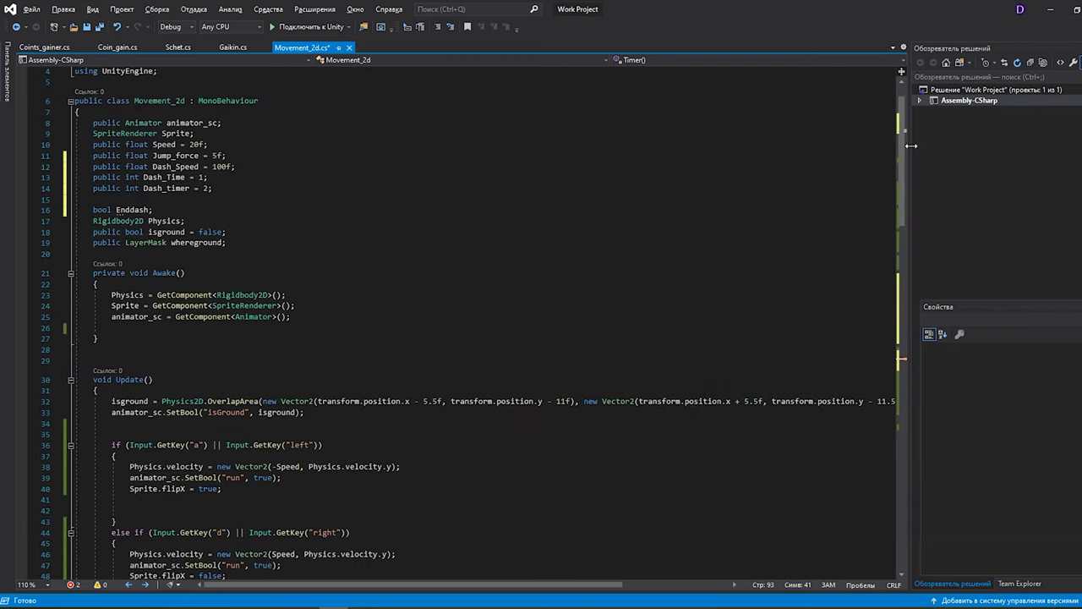
- Review the Timer coroutine, then place the caret after the right-dash StartCoroutine call
drag(902, 161, 905, 310)
scroll(903, 330, down, 4)
scroll(903, 338, up, 7)
scroll(903, 347, up, 10)
scroll(902, 359, up, 4)
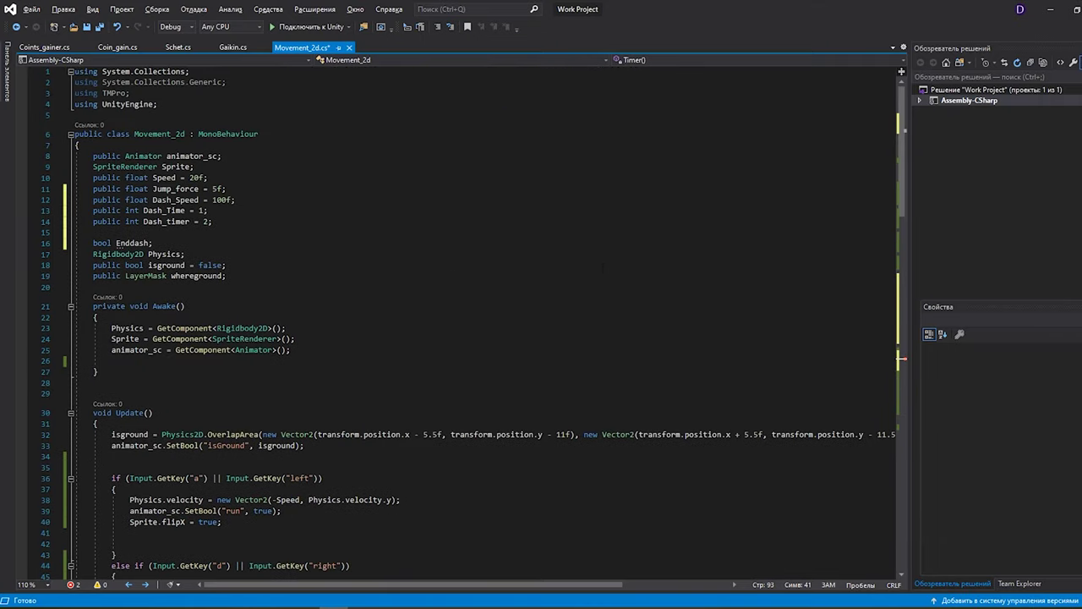
scroll(902, 359, down, 20)
click(113, 352)
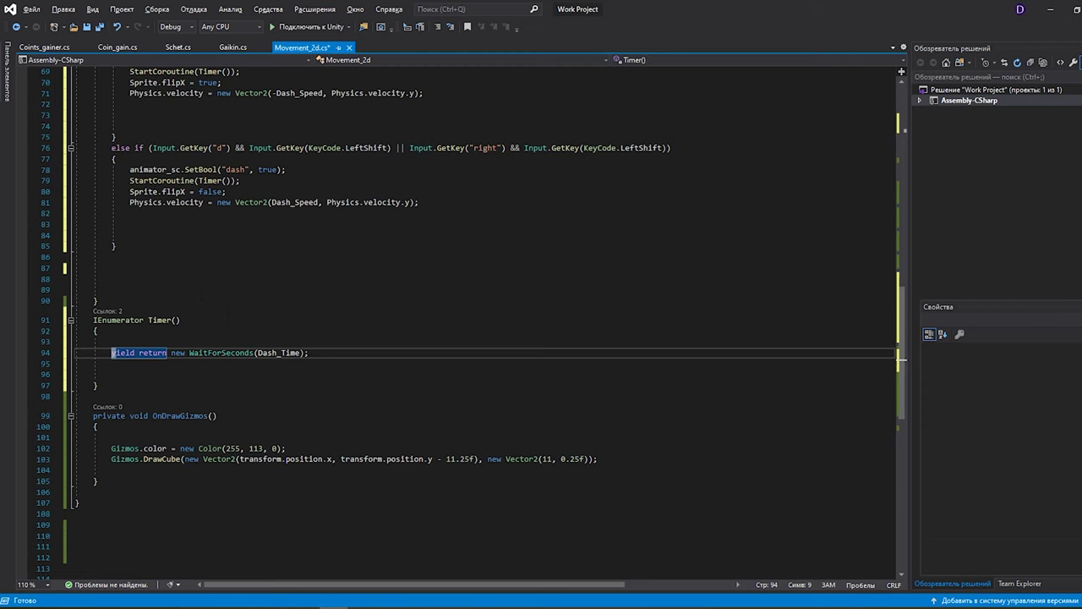
scroll(902, 356, up, 4)
click(894, 313)
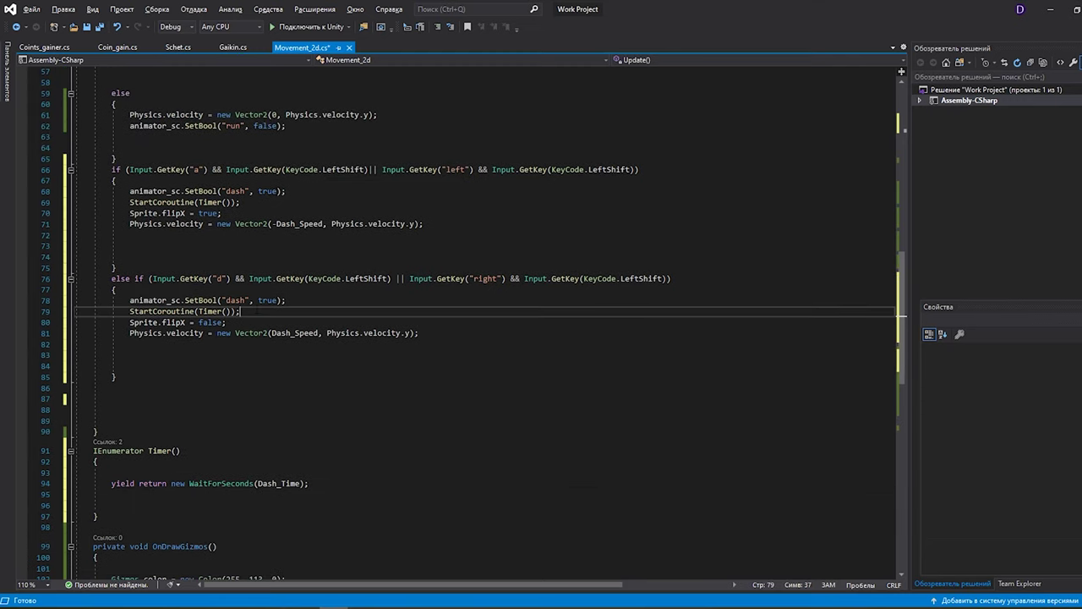
- Add an if (Enddash == false) { } block below StartCoroutine(Timer())
key(Return)
text(if)
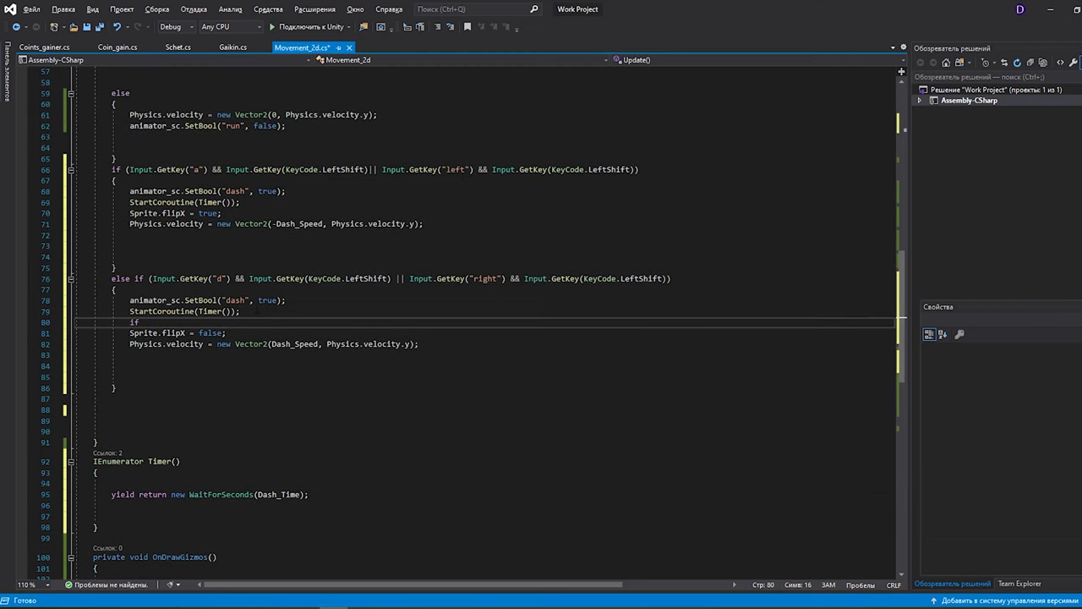
key(Tab)
key(Tab)
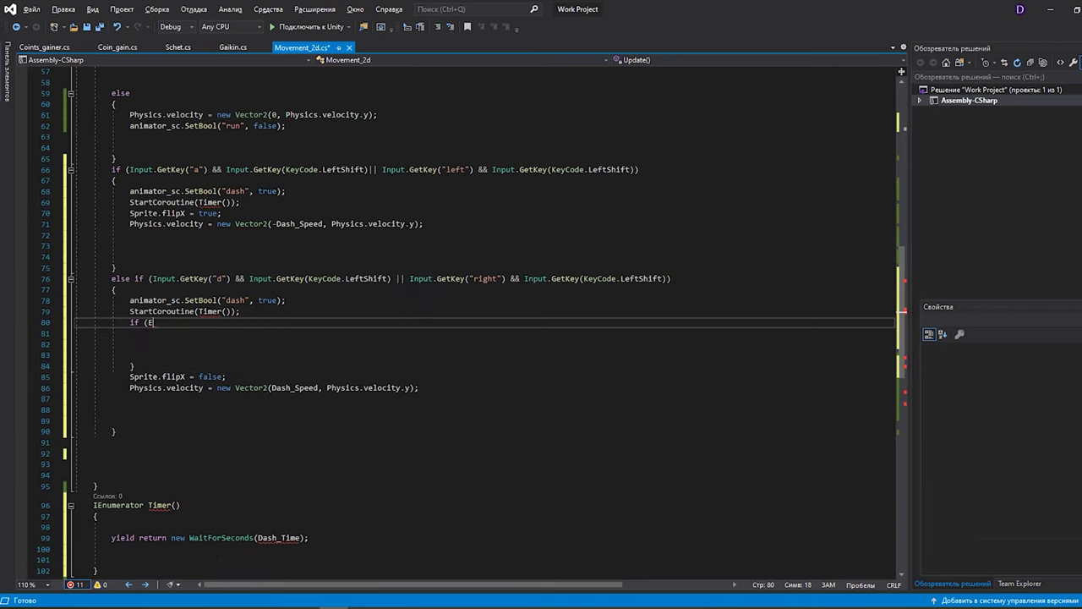
text(Enddash)
text( == fa)
key(Tab)
text() {)
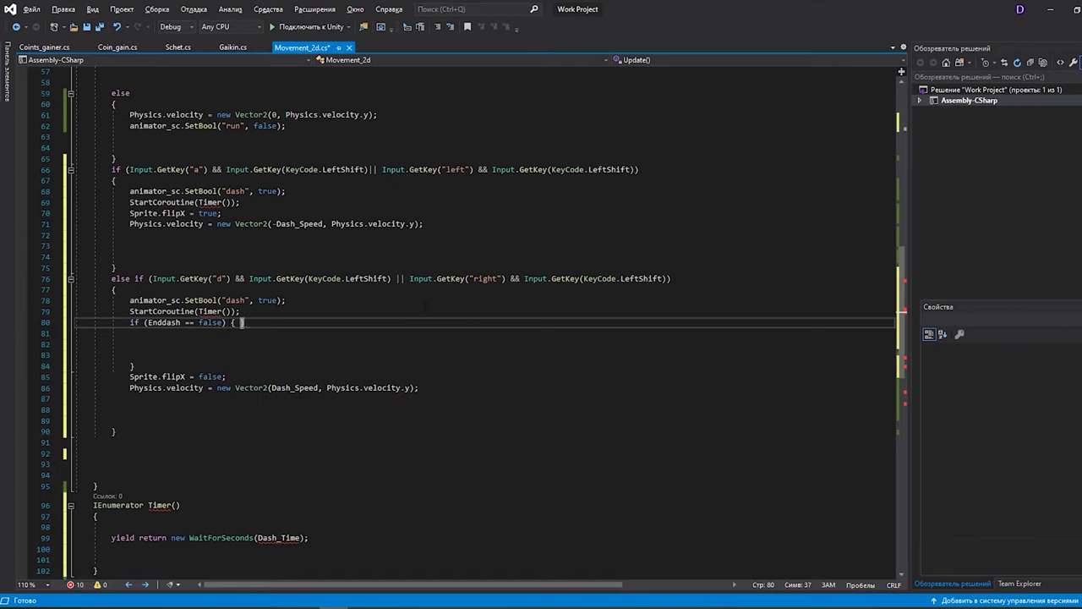
key(Return)
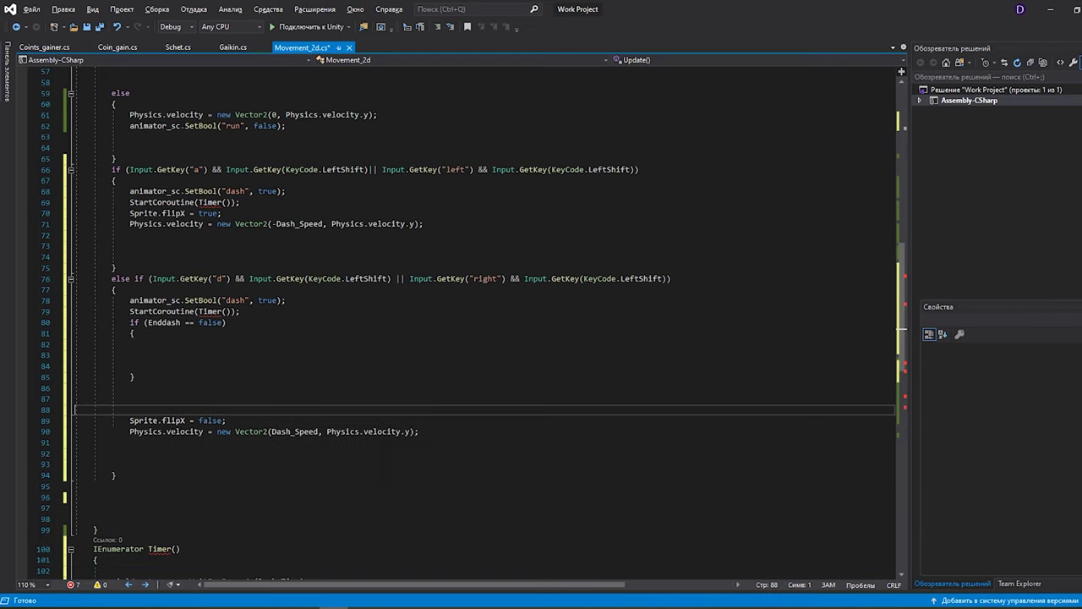
- Move the flipX and velocity lines inside the Enddash block
drag(419, 421, 116, 404)
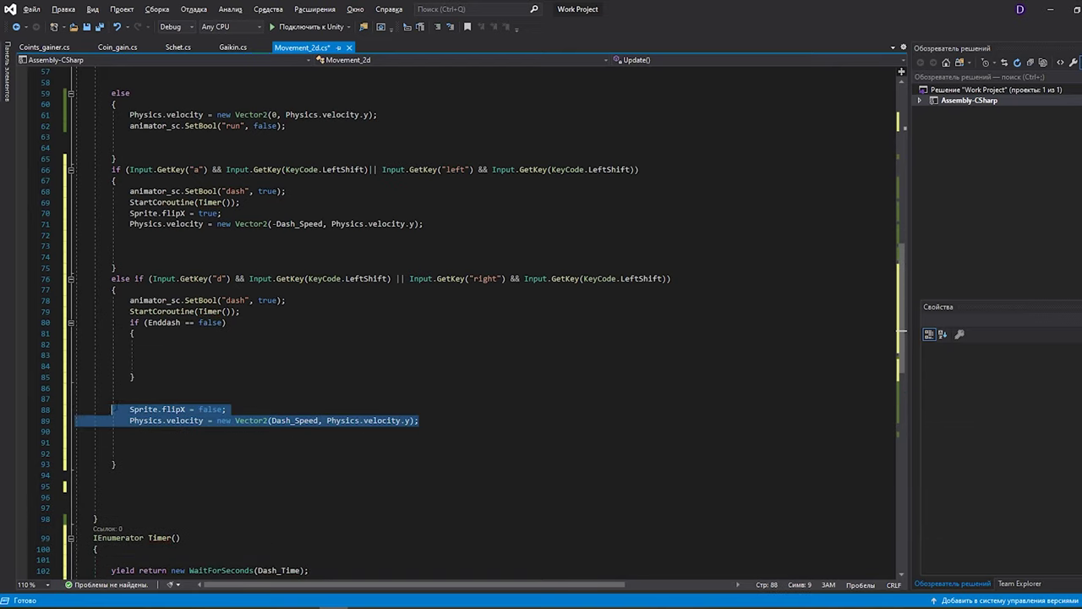
key(ctrl+x)
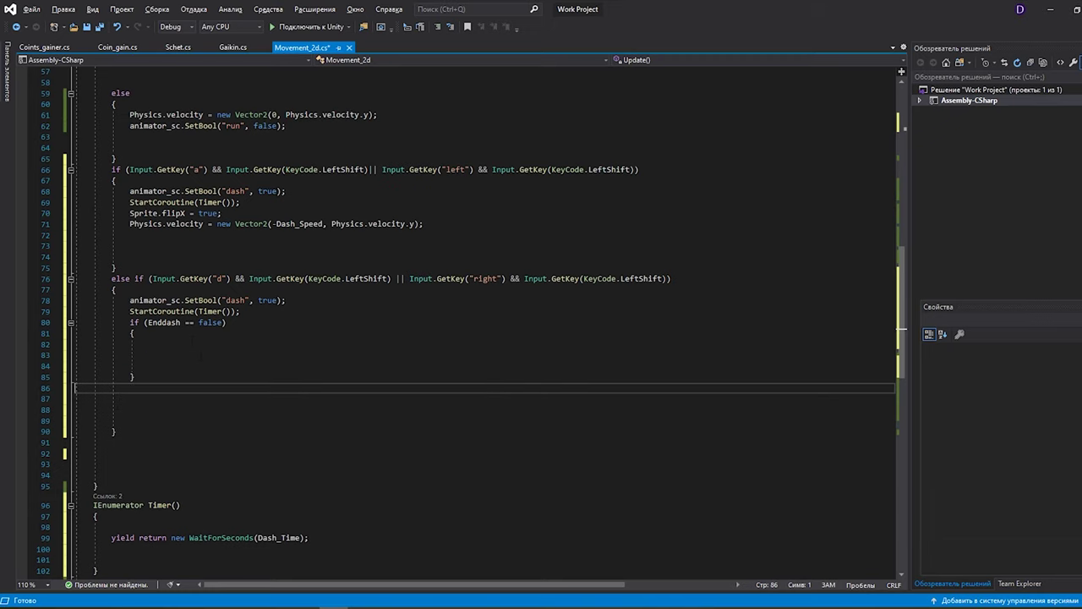
click(148, 344)
key(ctrl+v)
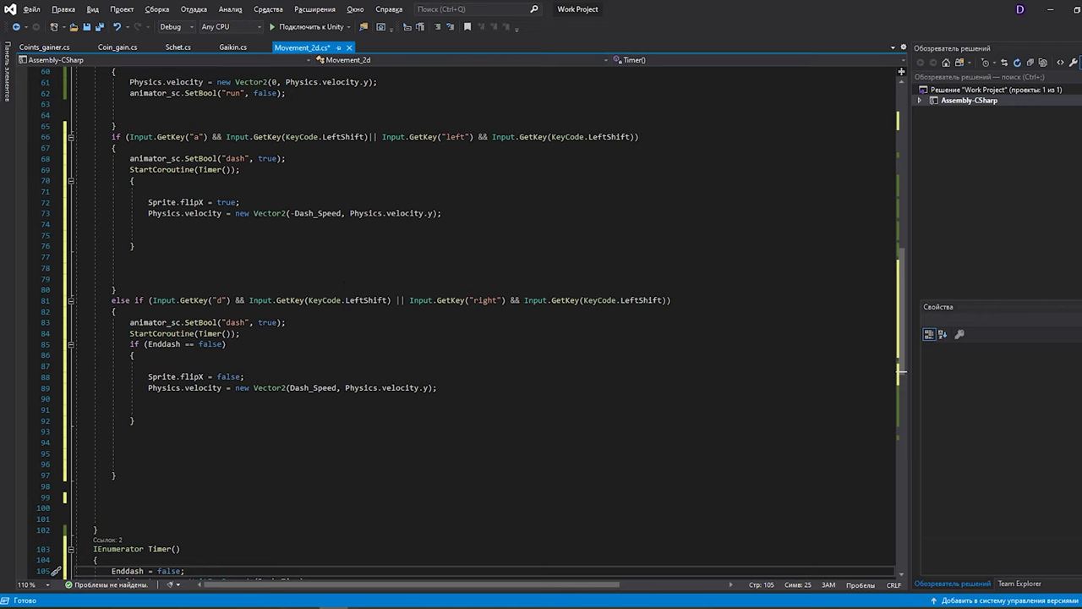
- Select the right-dash condition line, then move to the end of Timer's yield line
scroll(901, 369, down, 3)
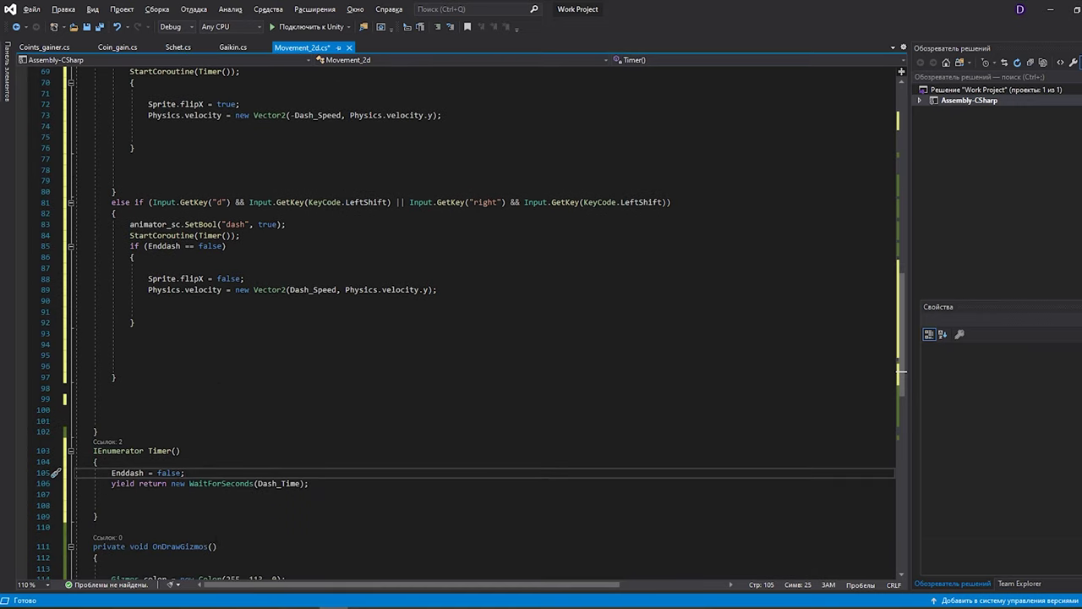
click(397, 202)
drag(398, 202, 112, 202)
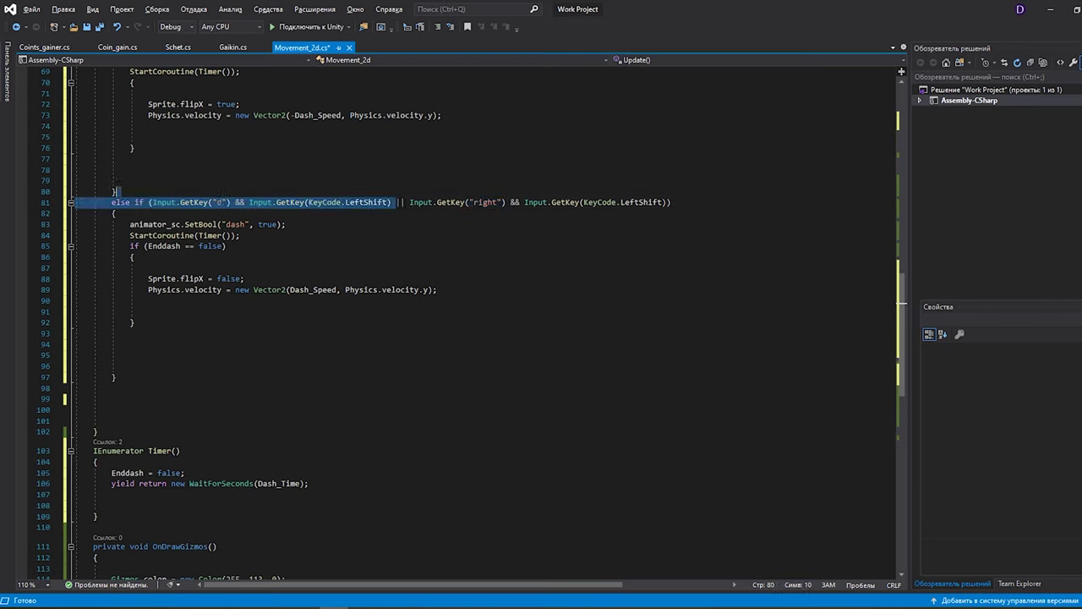
scroll(507, 338, down, 5)
click(307, 330)
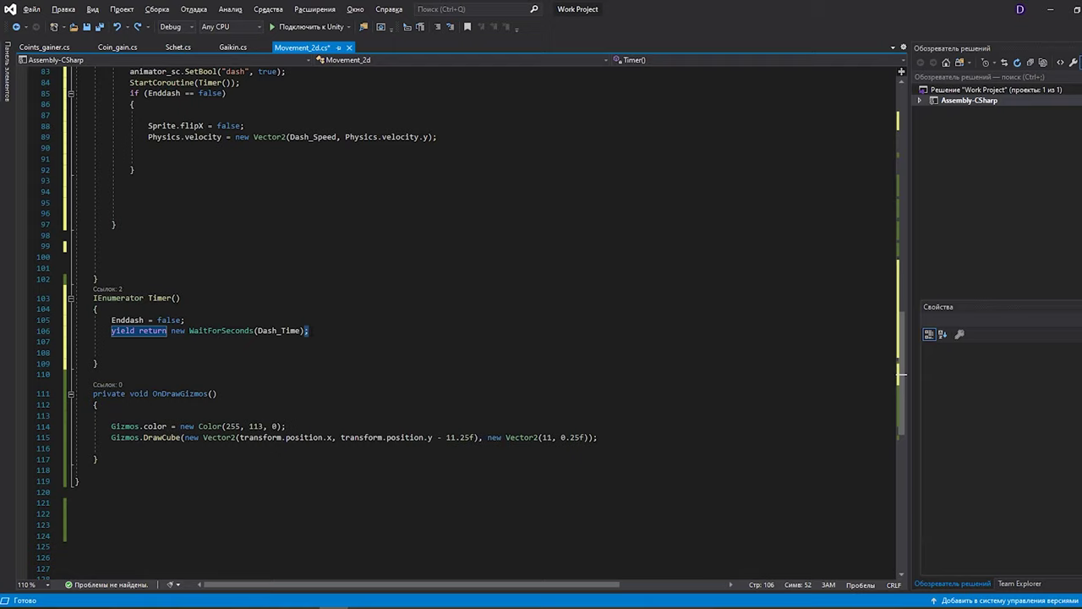
- Duplicate the Timer coroutine below itself and rename the copy Timer_kd()
click(111, 342)
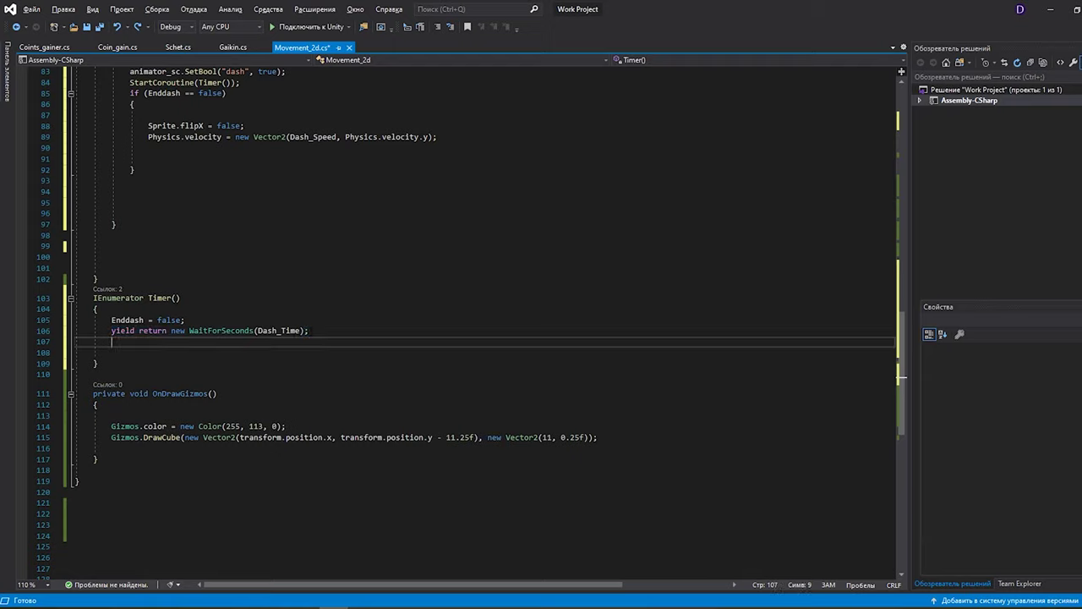
drag(98, 364, 94, 300)
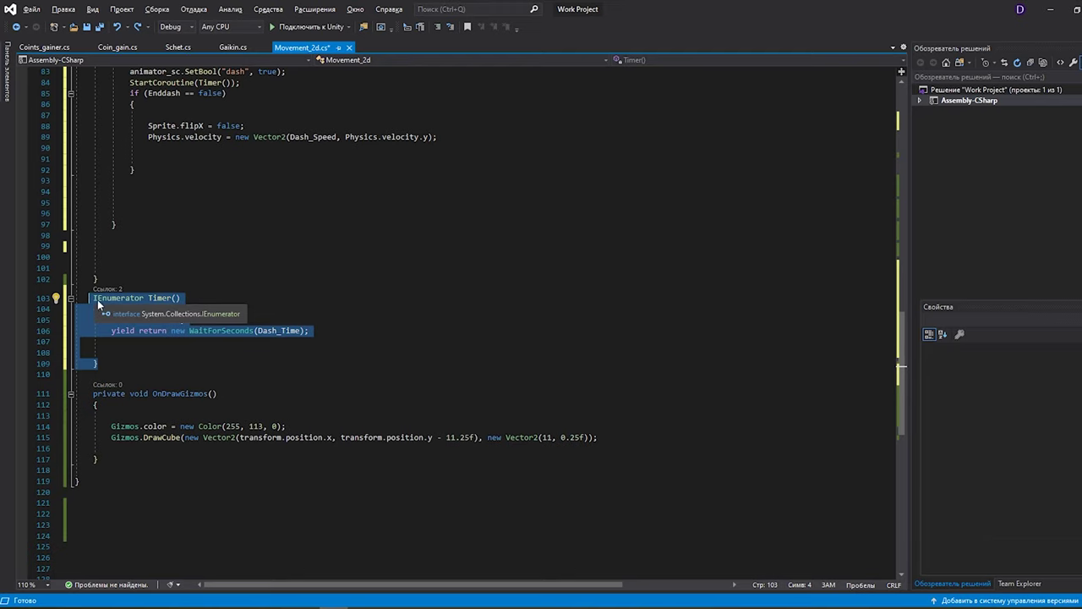
click(99, 364)
key(Return)
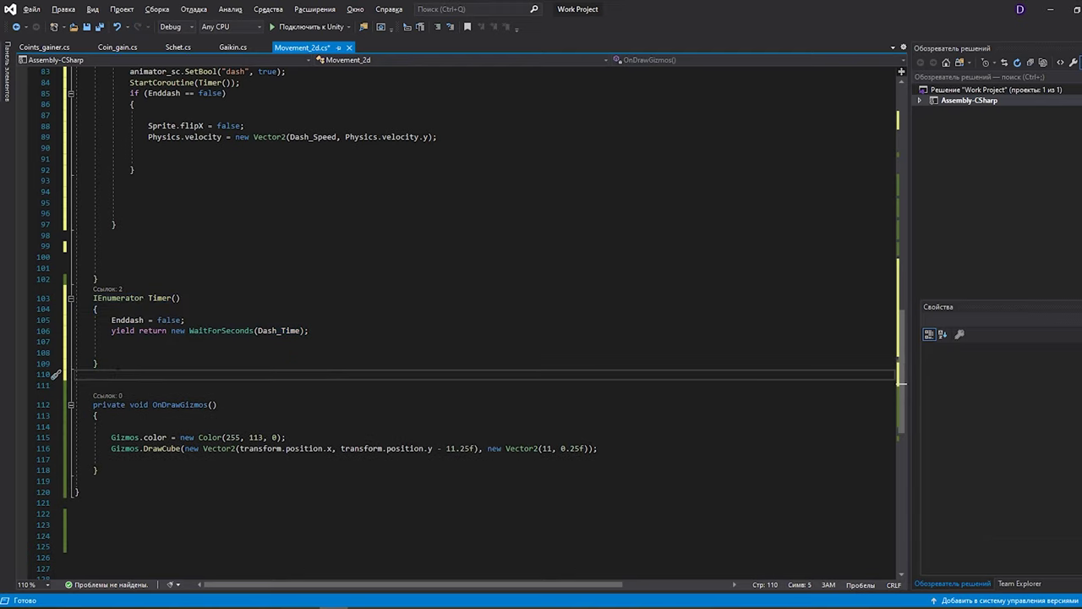
key(ctrl+v)
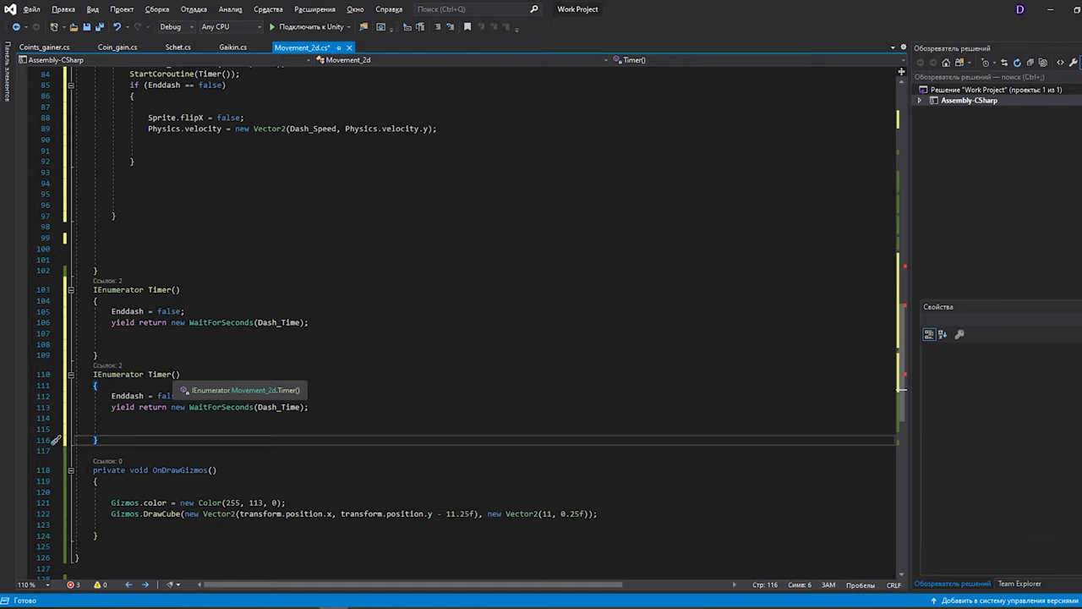
click(172, 374)
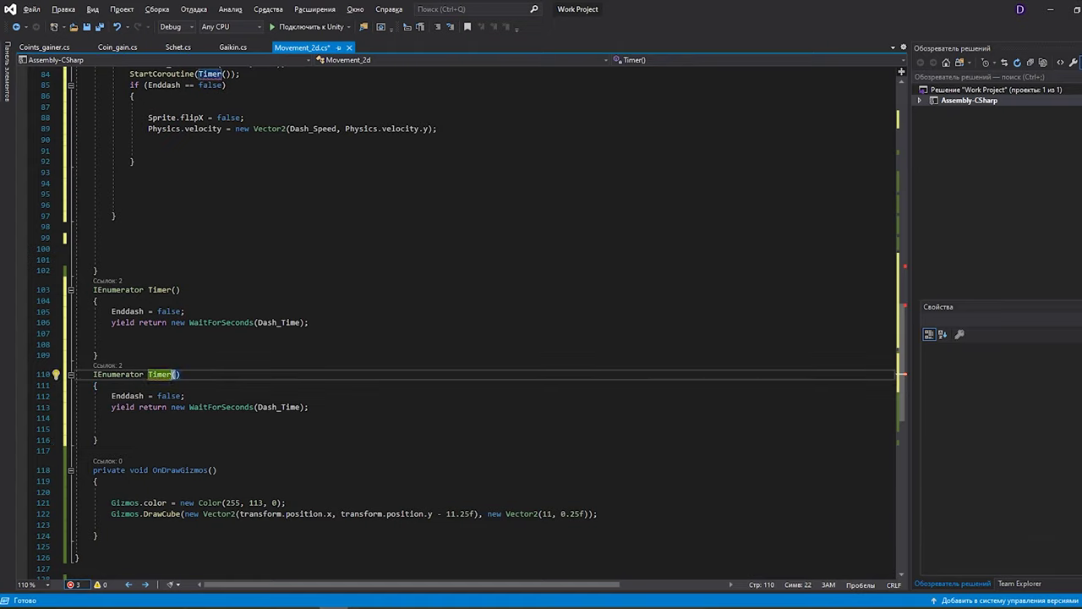
click(181, 289)
drag(180, 374, 152, 374)
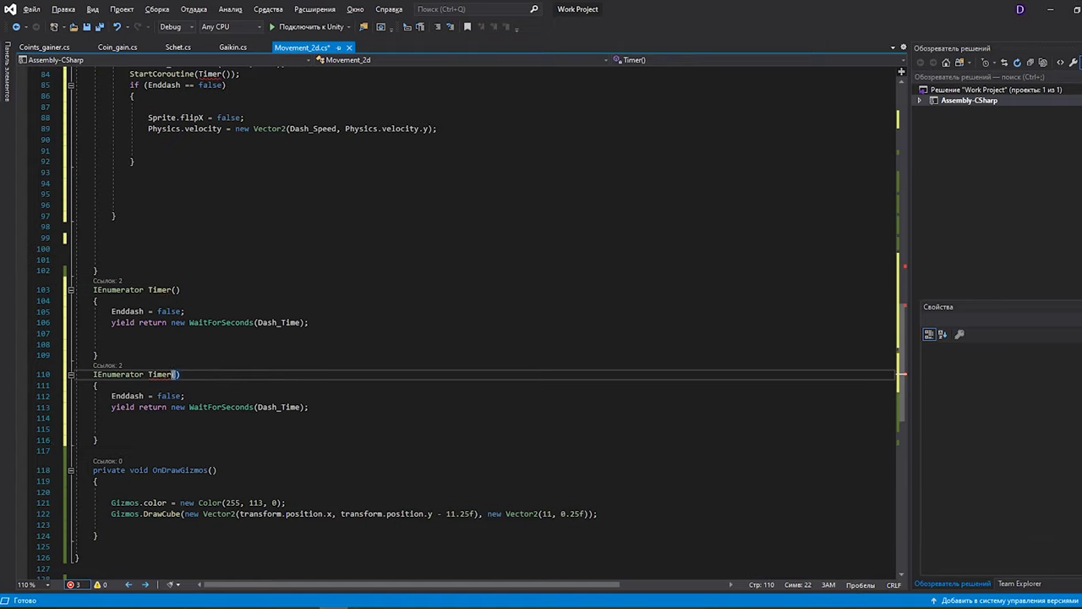
text(imer_kd())
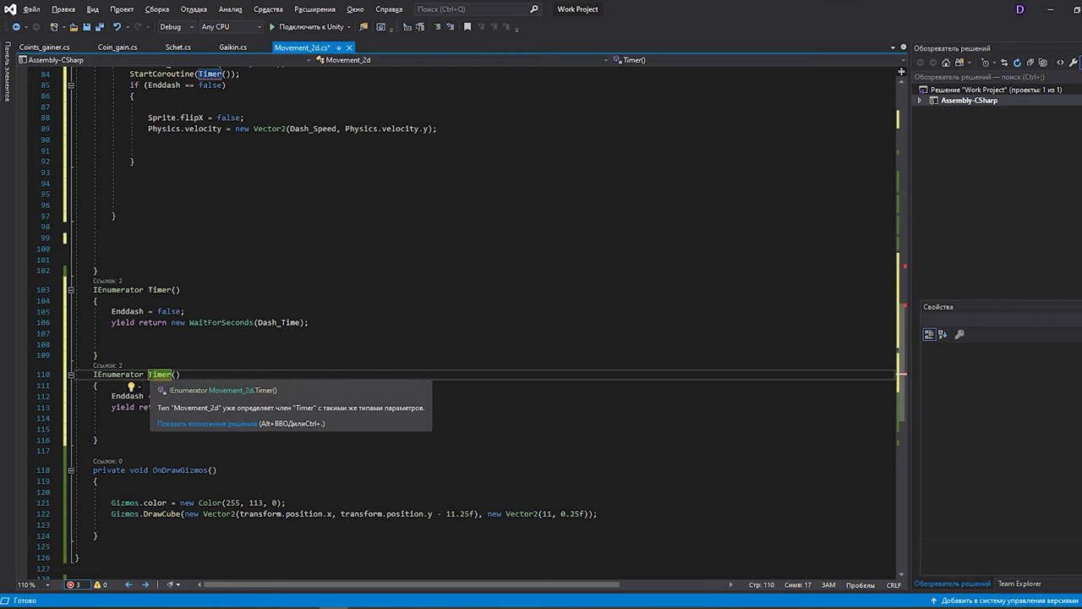
- Check Timer and the right-dash StartCoroutine call, then return into the Timer_kd body
click(241, 344)
scroll(241, 343, up, 5)
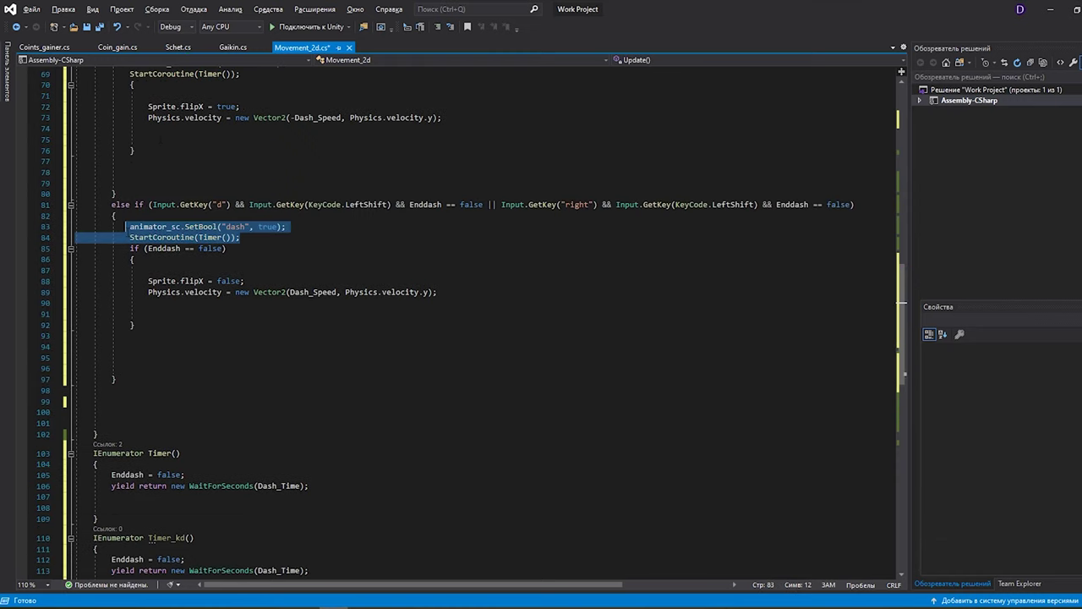
click(240, 238)
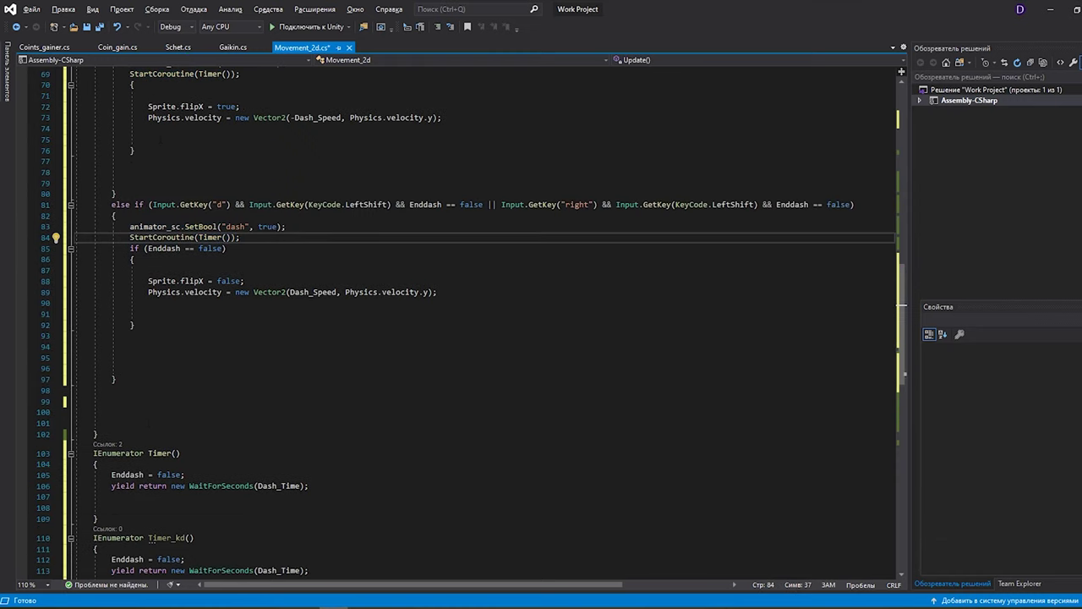
scroll(482, 321, down, 2)
scroll(482, 321, down, 2)
click(98, 417)
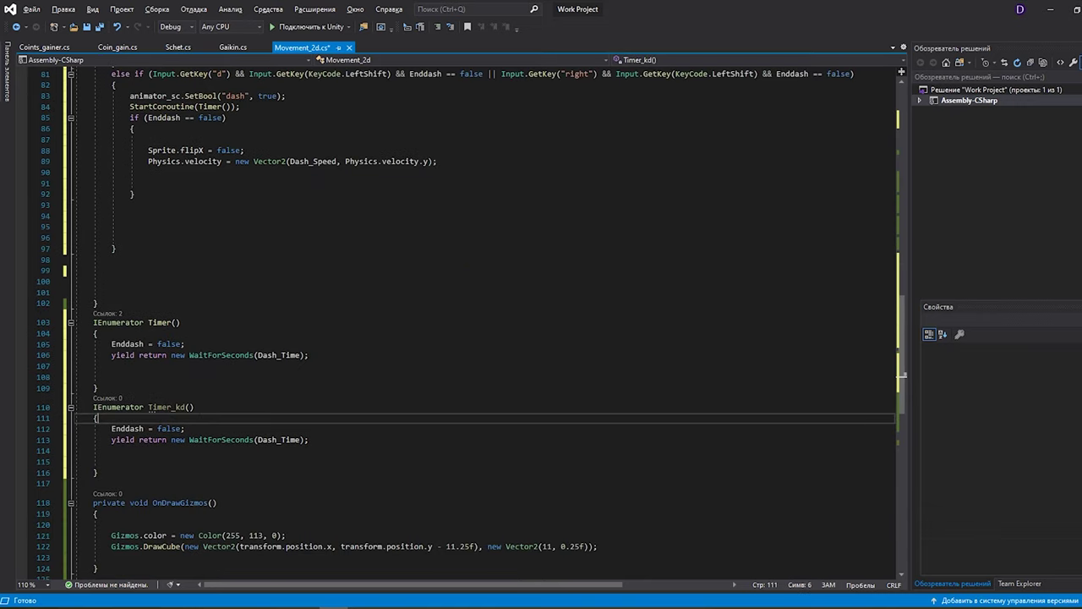
- Add StartCoroutine(Timer_Kd) inside Timer and discard a stray method line at the class end
click(111, 366)
text(StartCoroutine(Timer_Kd)
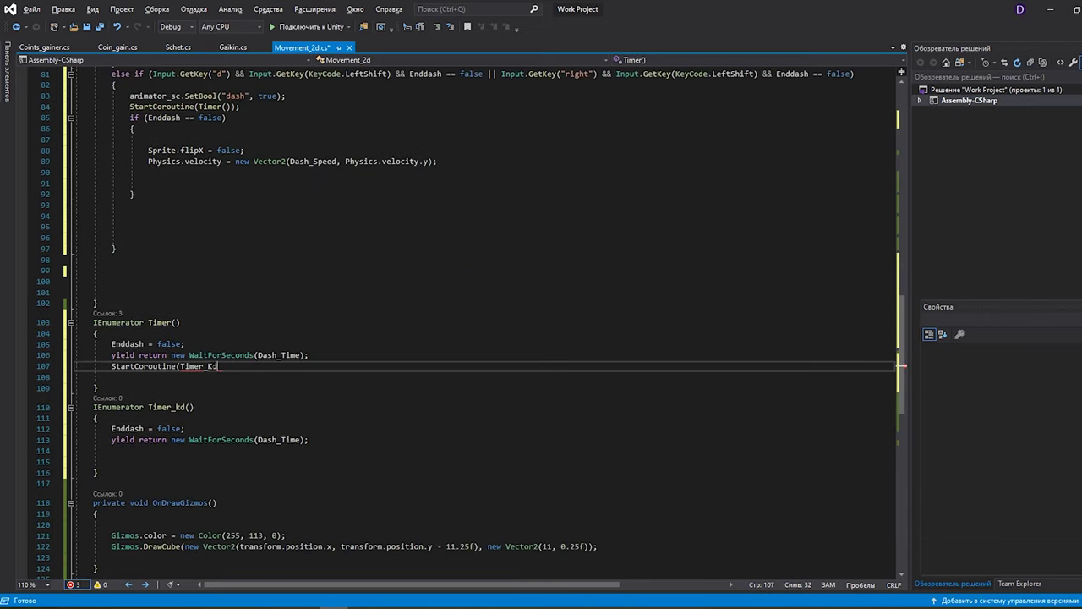
scroll(482, 321, down, 7)
click(79, 360)
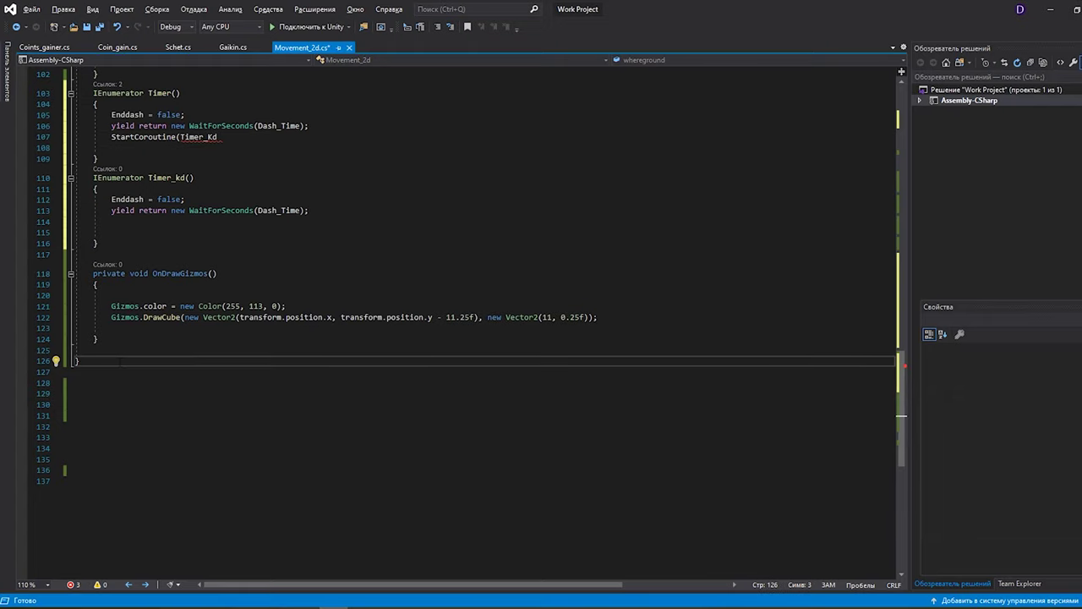
key(Return)
key(Return)
text(v)
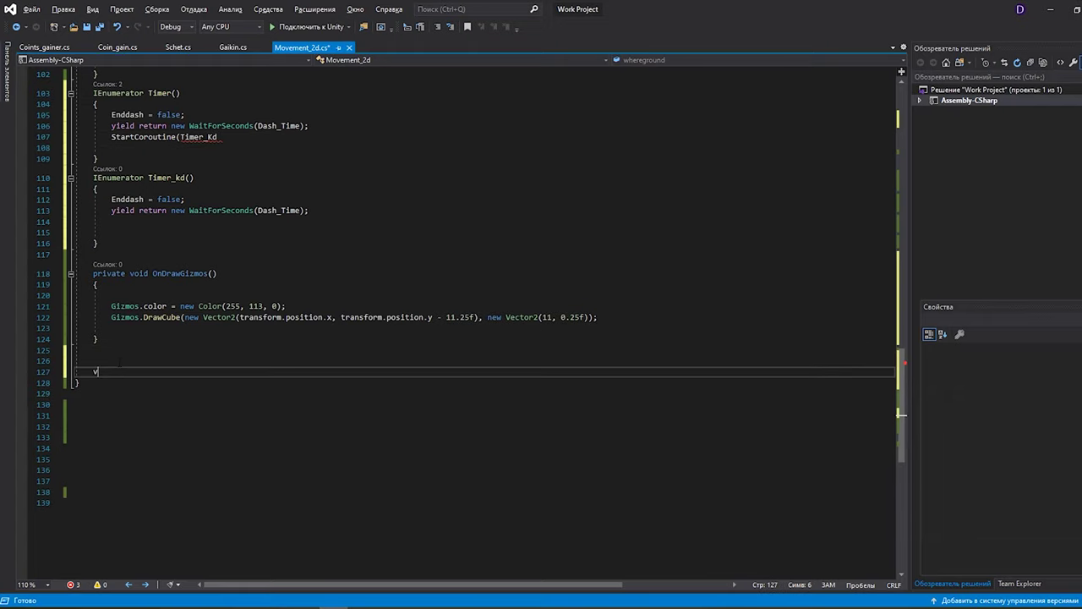
text(oid Ddjsdjs)
key(ctrl+BackSpace)
key(ctrl+BackSpace)
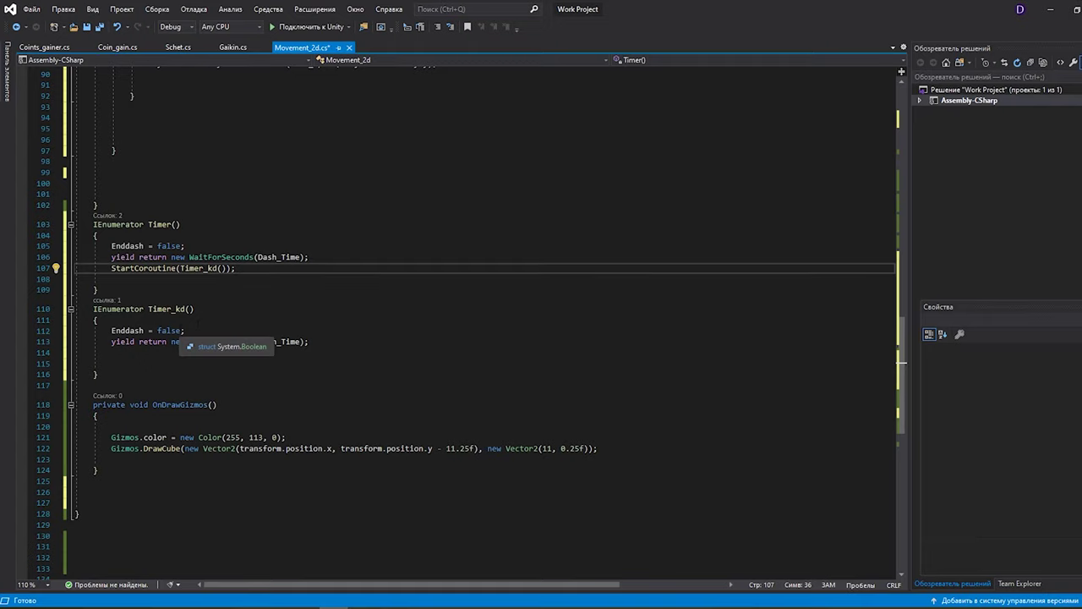
- Change Timer_kd's Enddash assignment from false to true
drag(157, 331, 184, 331)
scroll(267, 318, up, 5)
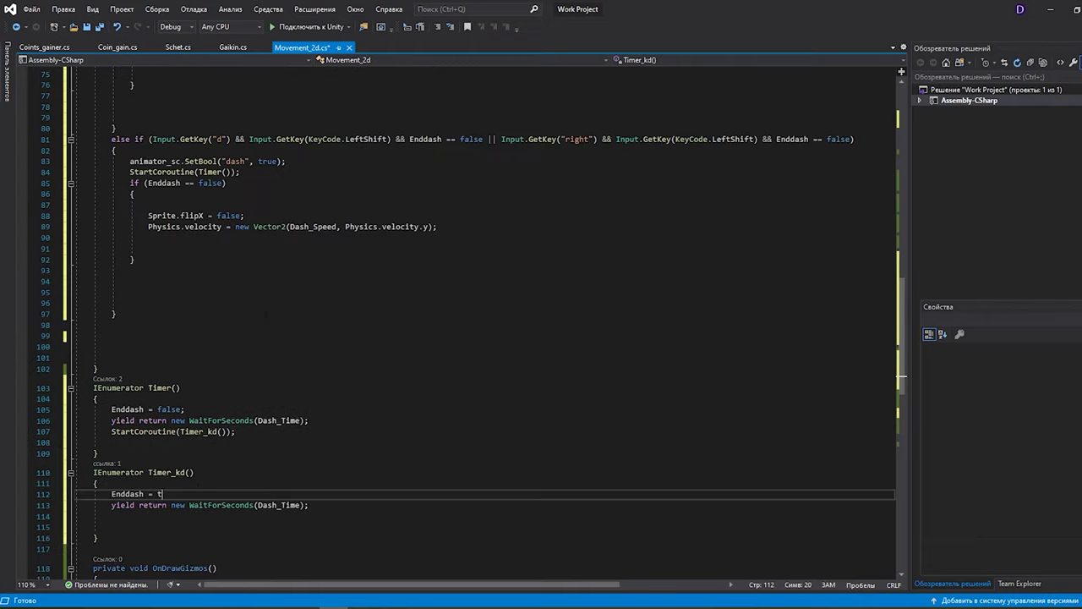
text(true)
scroll(268, 318, down, 4)
text(;)
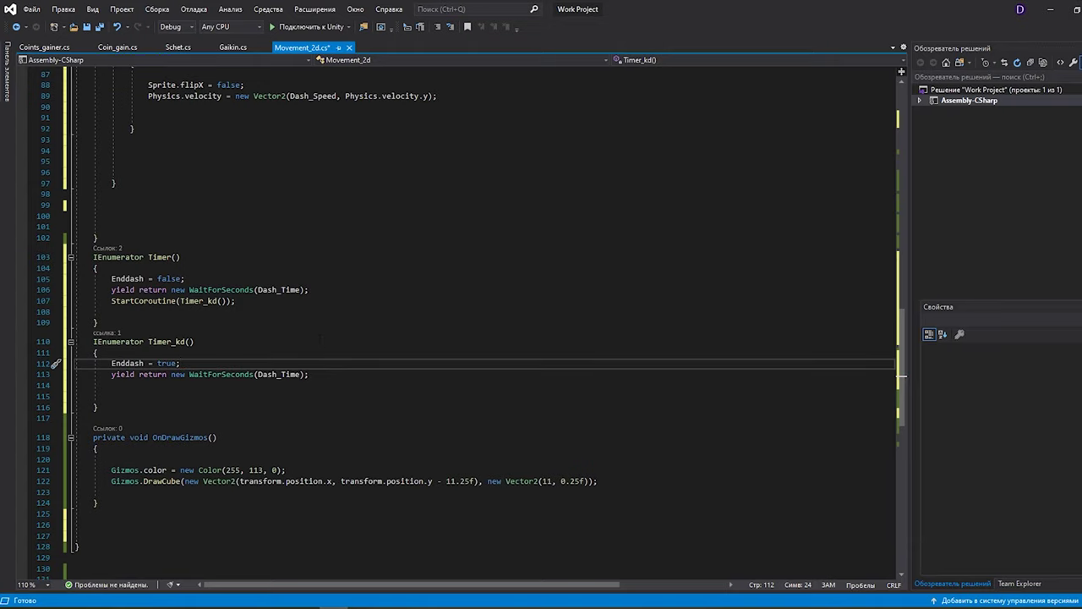
- Make Timer_kd's WaitForSeconds use Dash_timer instead of Dash_Time
click(902, 90)
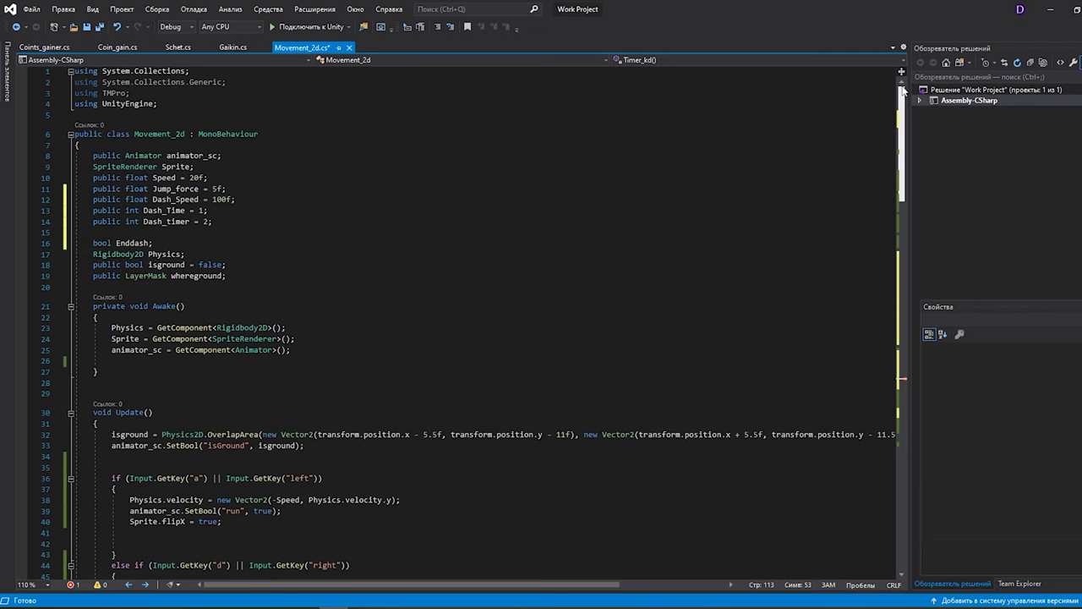
click(902, 378)
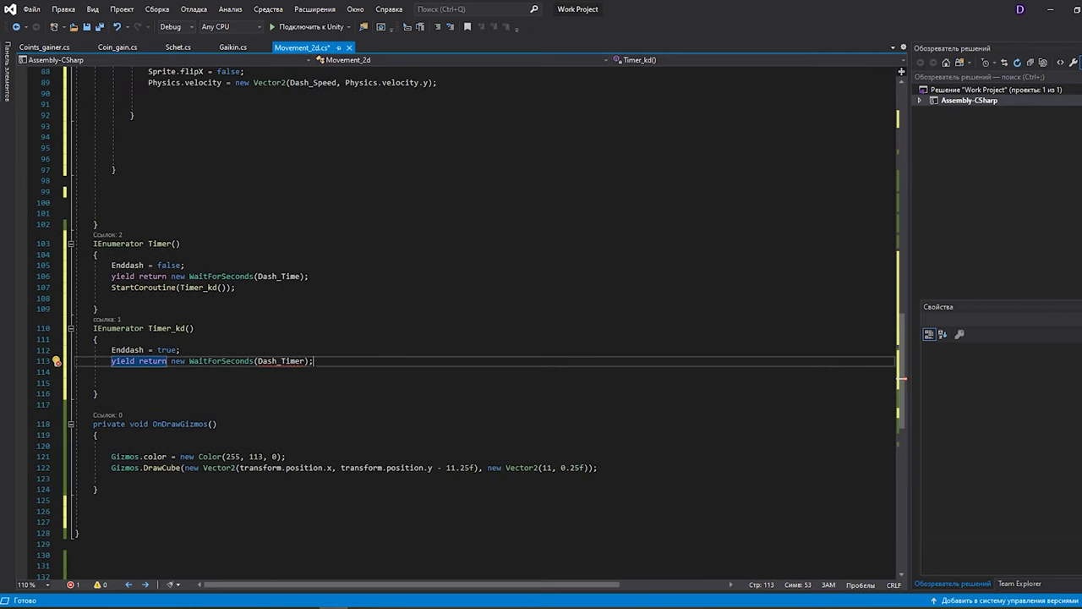
drag(313, 361, 284, 361)
text(timer);)
scroll(185, 239, up, 13)
scroll(184, 239, up, 15)
scroll(184, 239, up, 2)
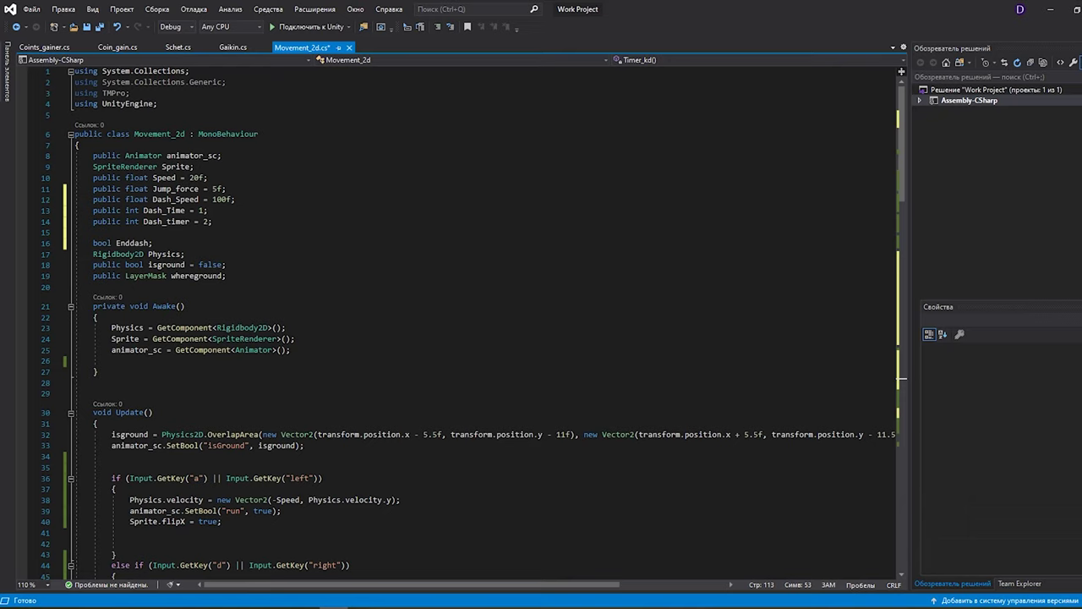
- Initialise Enddash = false on a new last line in Awake instead of in its declaration
click(153, 242)
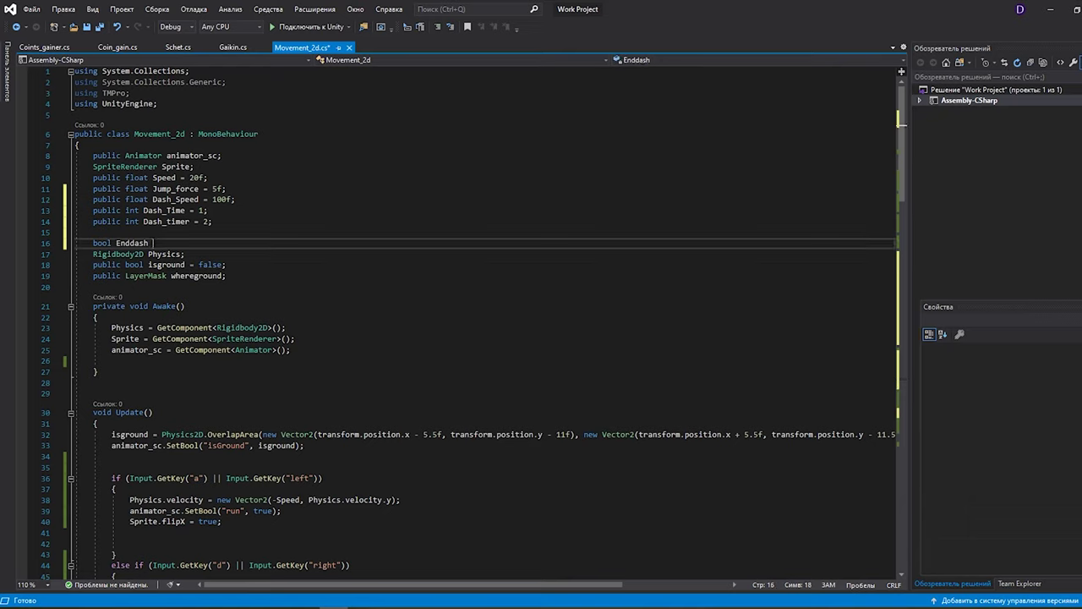
text(= false)
text(;)
key(ctrl+z)
key(ctrl+z)
key(ctrl+z)
key(ctrl+z)
key(ctrl+z)
key(ctrl+z)
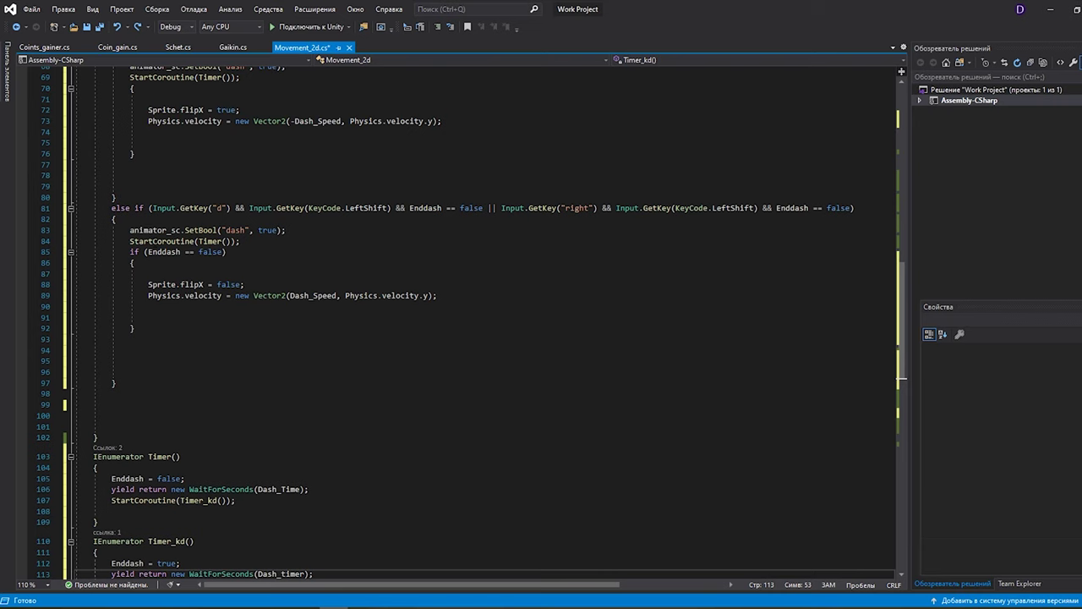
scroll(482, 321, up, 15)
scroll(482, 321, up, 6)
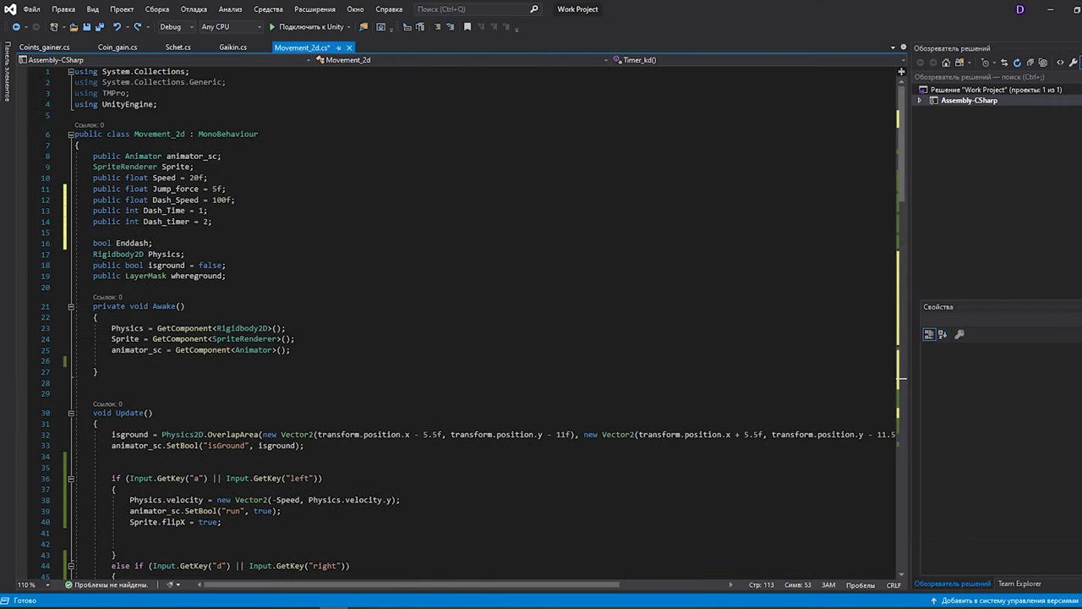
click(291, 349)
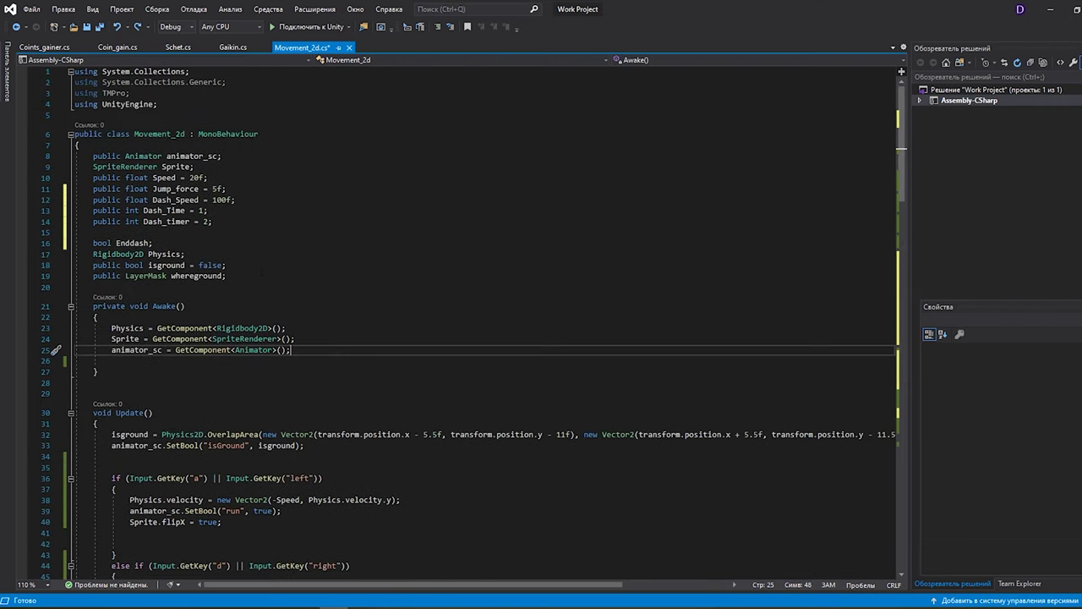
key(Return)
text(Enddash)
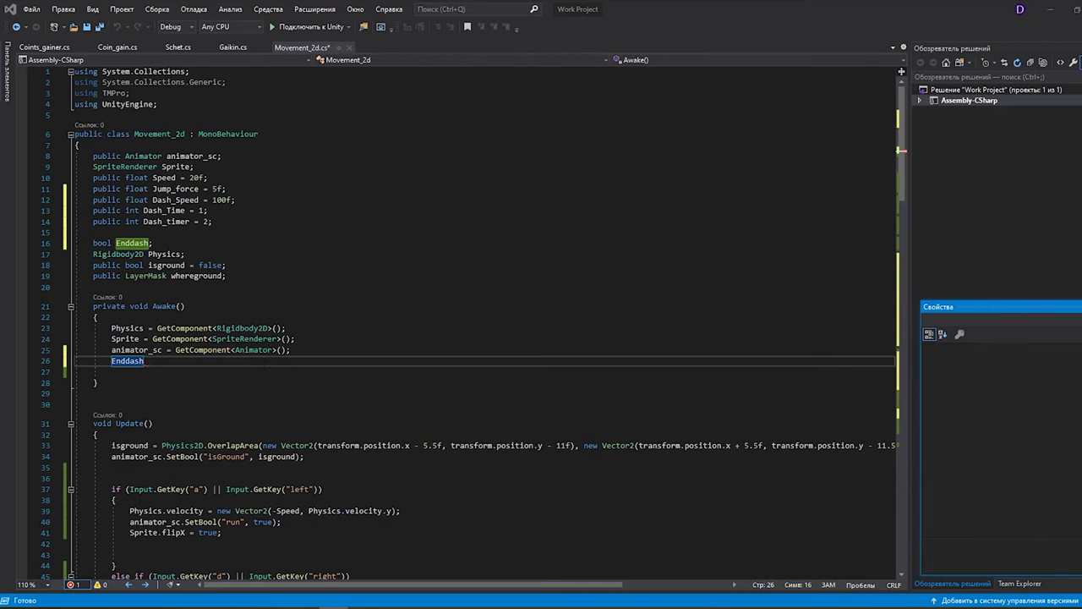
text( == false;)
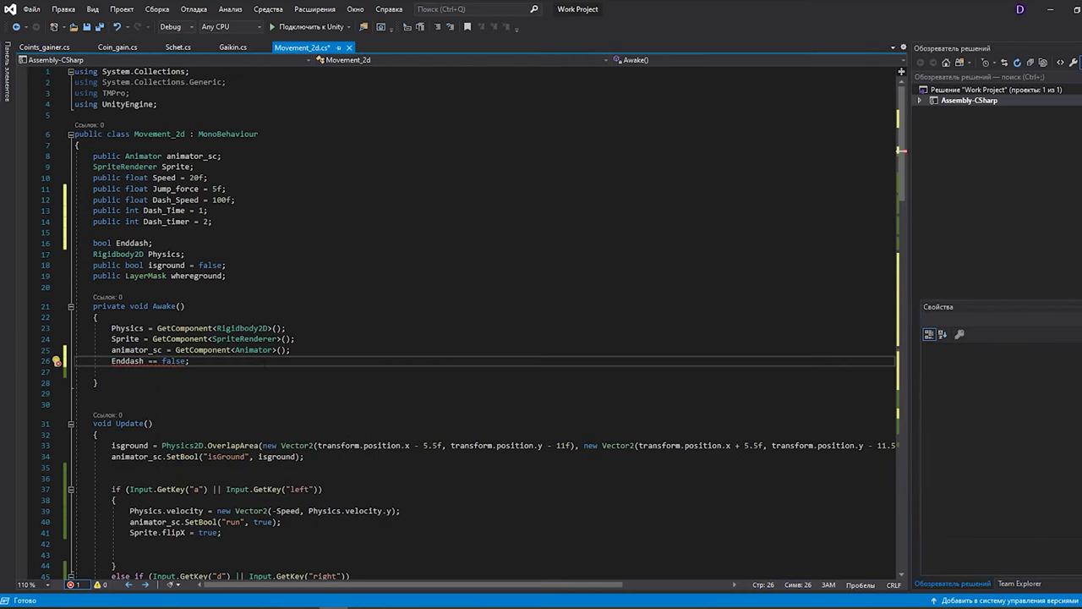
key(Left)
key(Left)
key(Left)
key(BackSpace)
key(End)
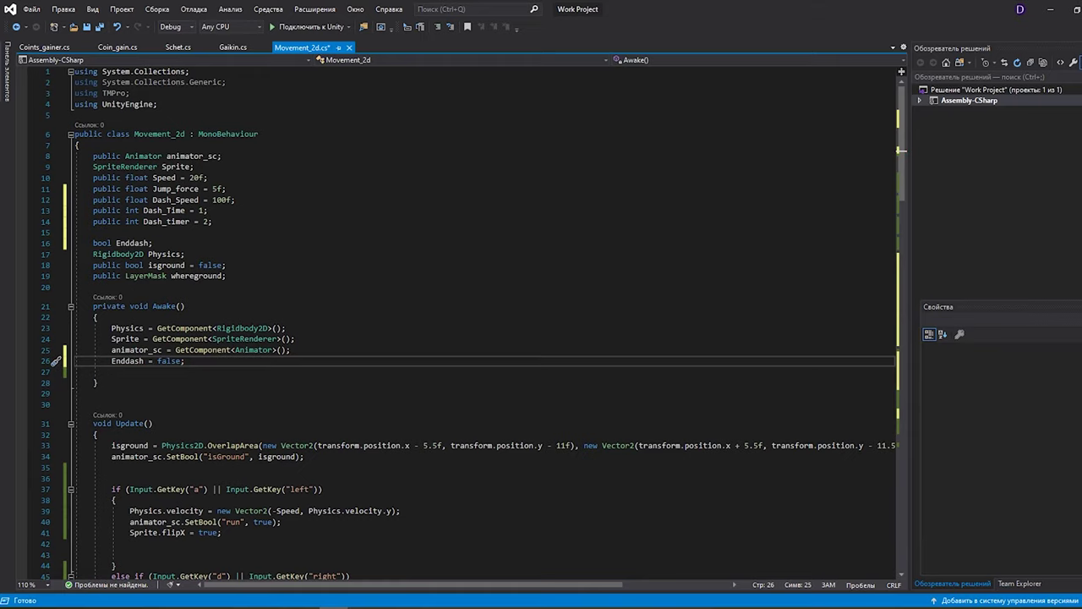
- Extend the declaration to bool Enddash, movement_control;
click(153, 242)
key(BackSpace)
text(,)
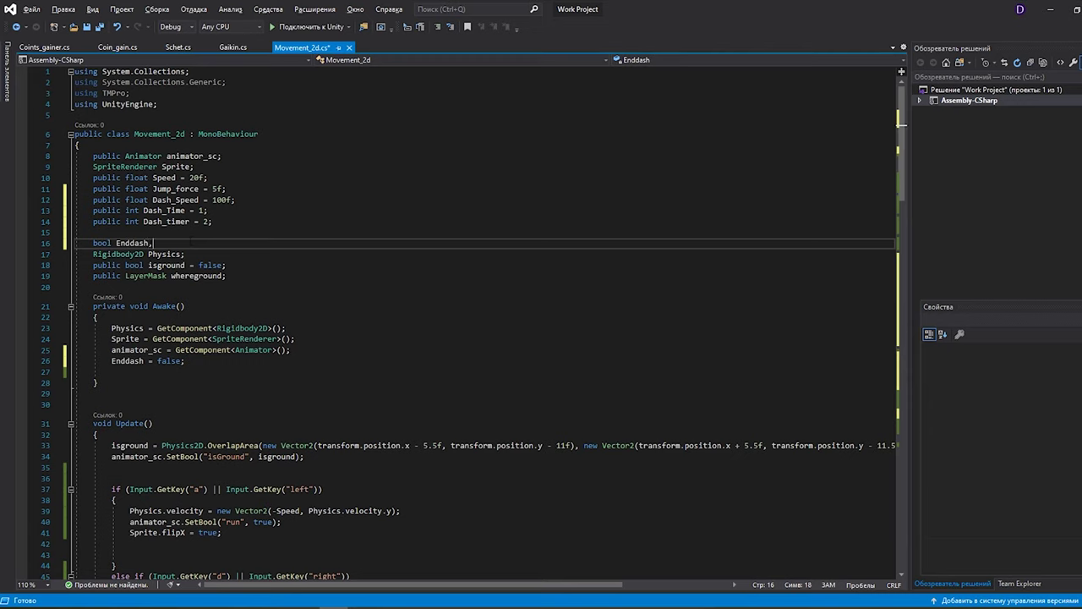
text( movement)
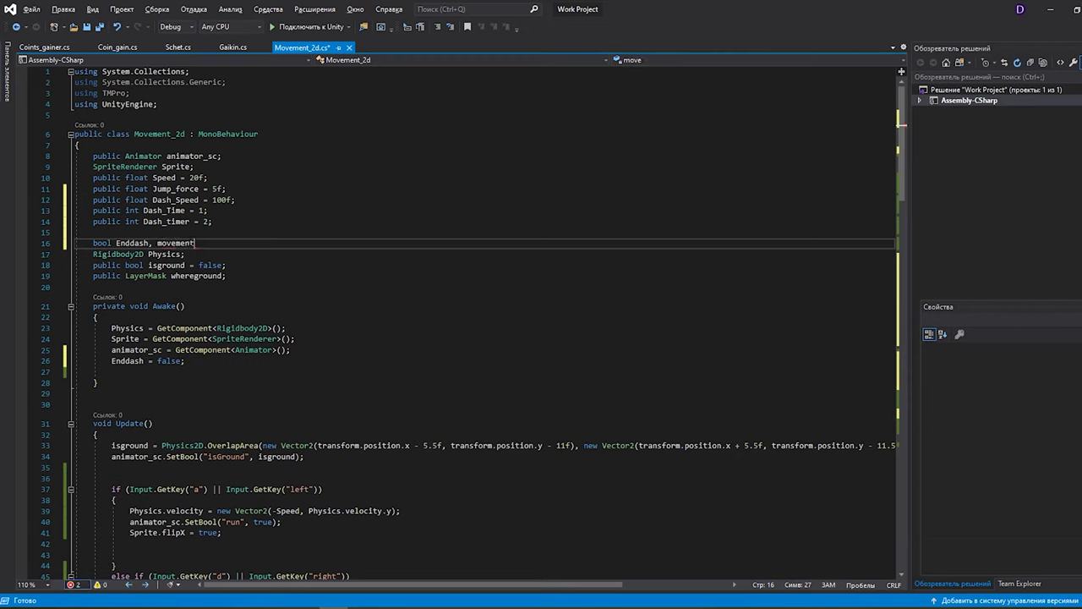
text(_control;)
- Wrap the A/D/W movement checks in Update with if (movement_control == false)
scroll(256, 238, down, 4)
scroll(239, 275, down, 1)
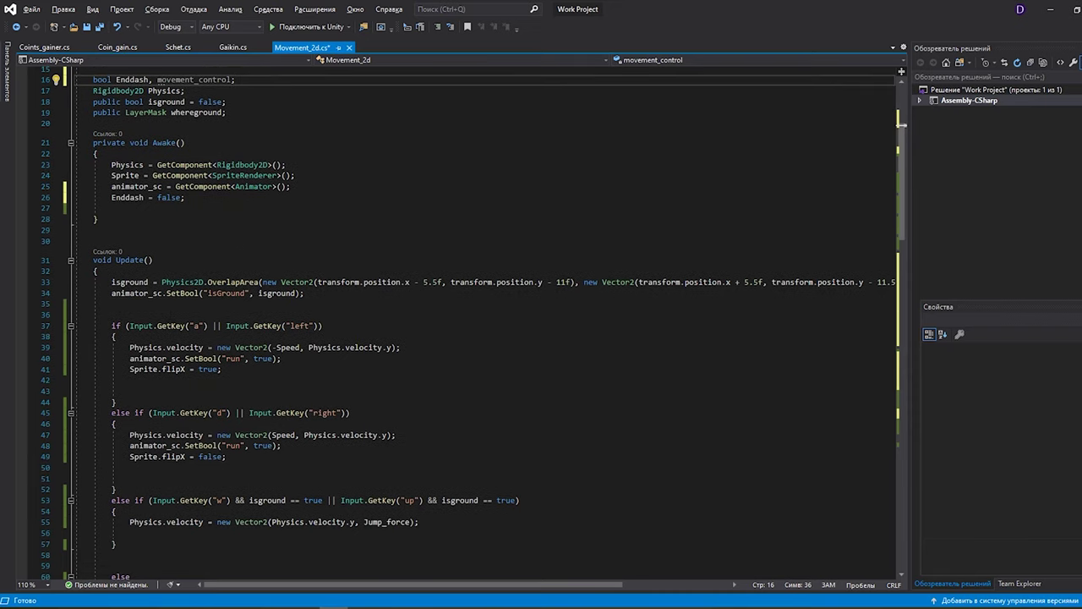
click(137, 304)
key(Return)
text(if (move)
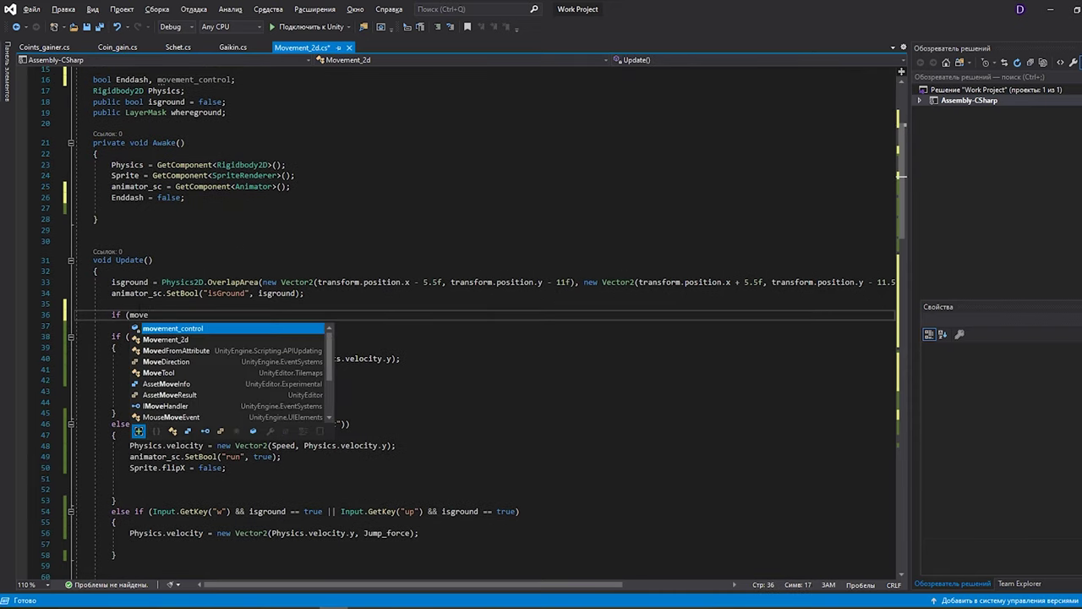
key(Tab)
text(= )
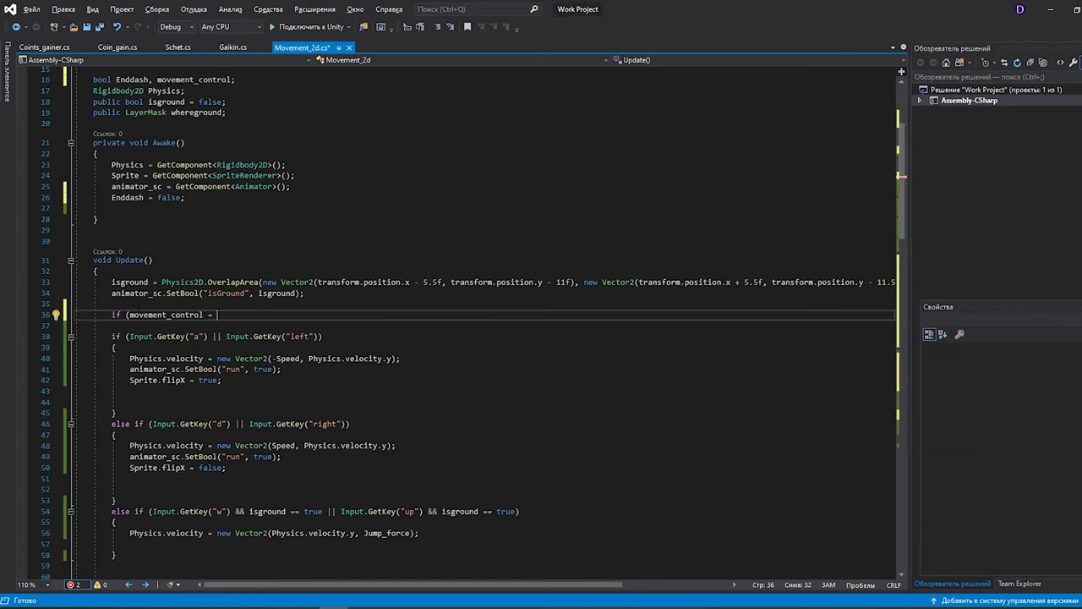
text(false))
click(217, 315)
key(BackSpace)
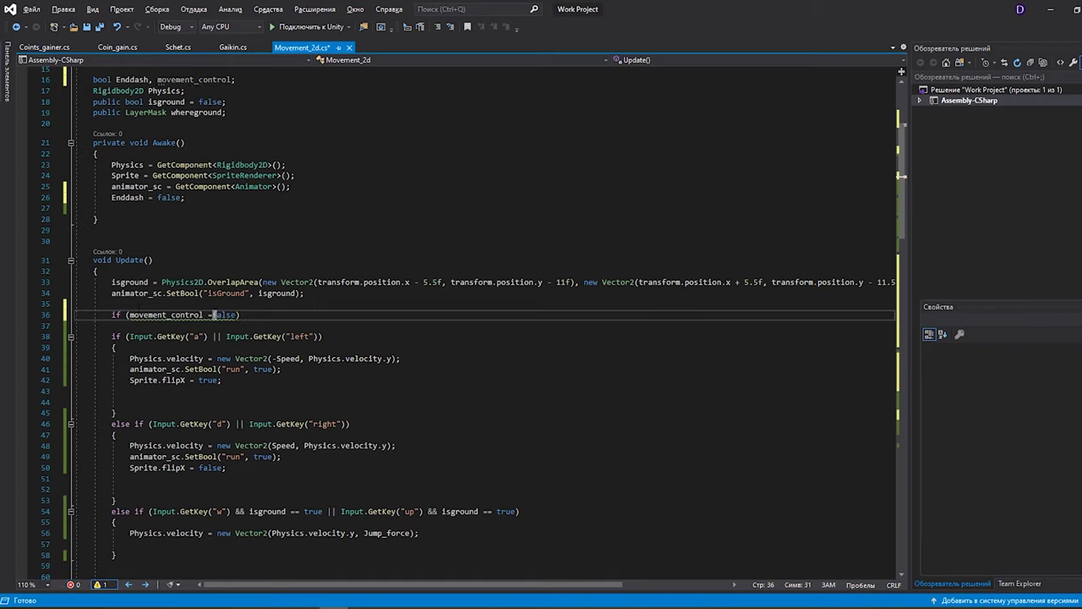
drag(240, 314, 205, 315)
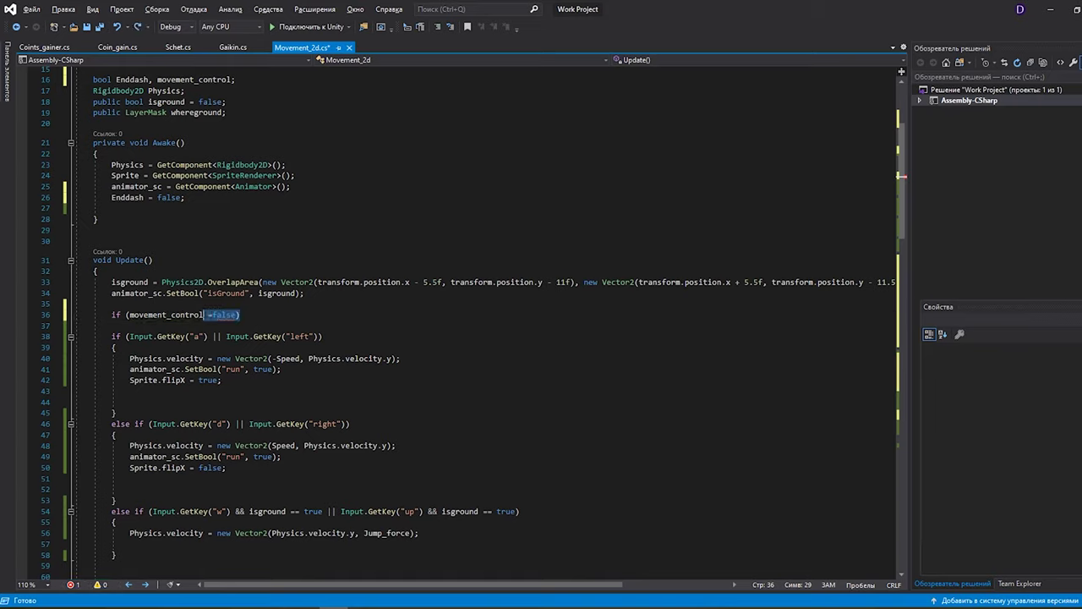
text(== )
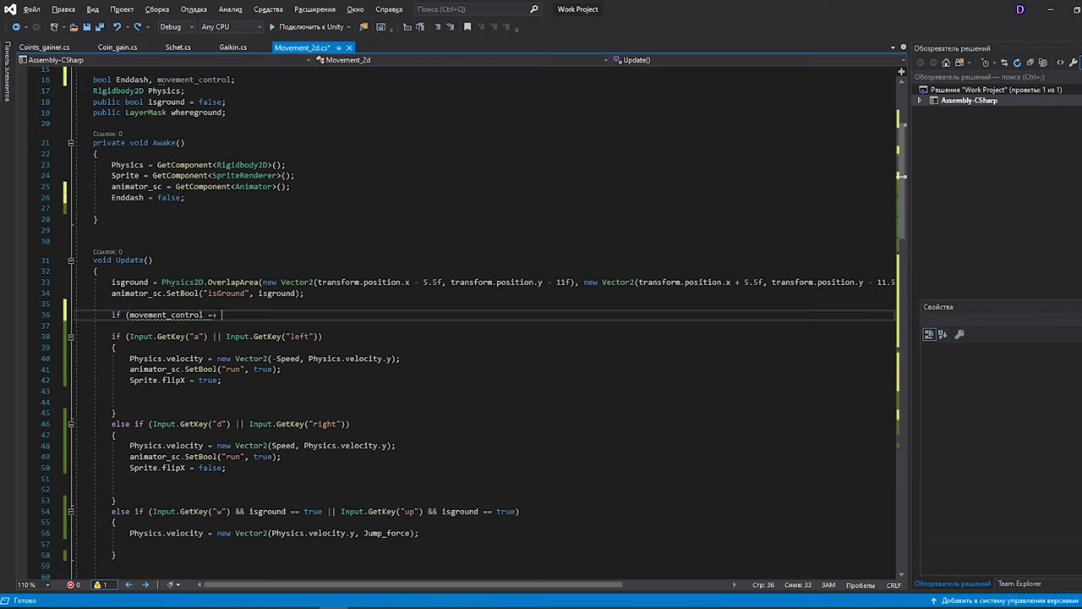
text(imer) ;)
key(ctrl+z)
key(ctrl+z)
key(ctrl+z)
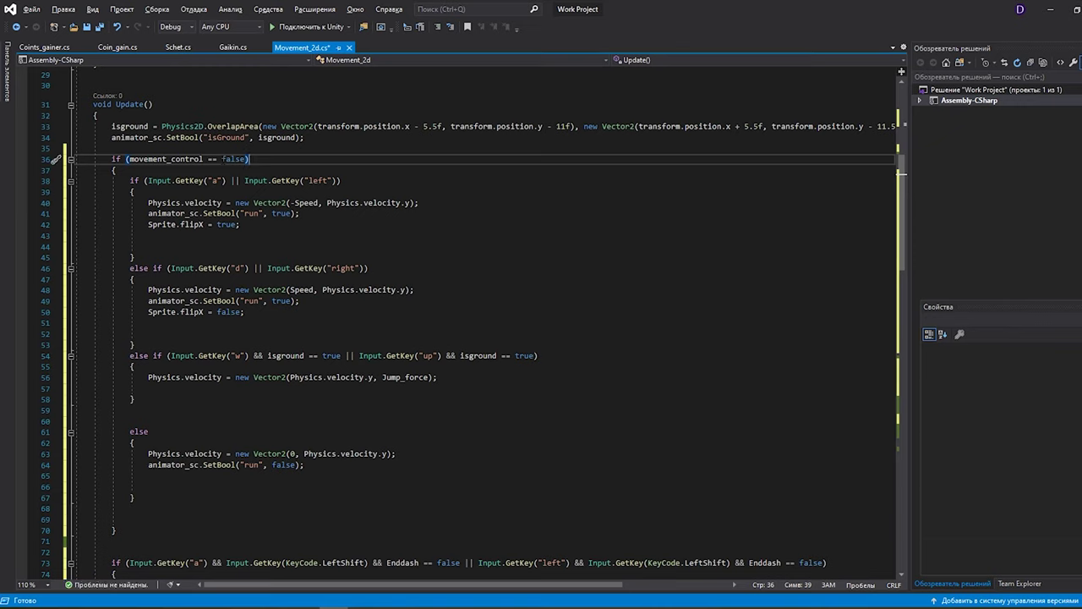
- Add an else { block after the wrapped movement code
click(151, 541)
click(150, 531)
key(Return)
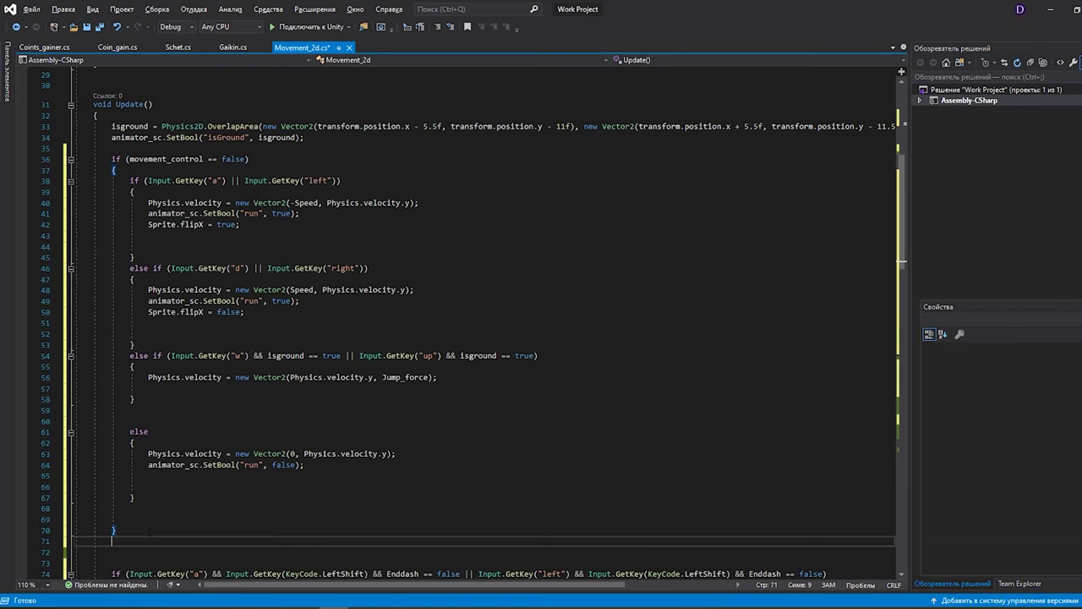
text(else {)
key(Return)
key(Return)
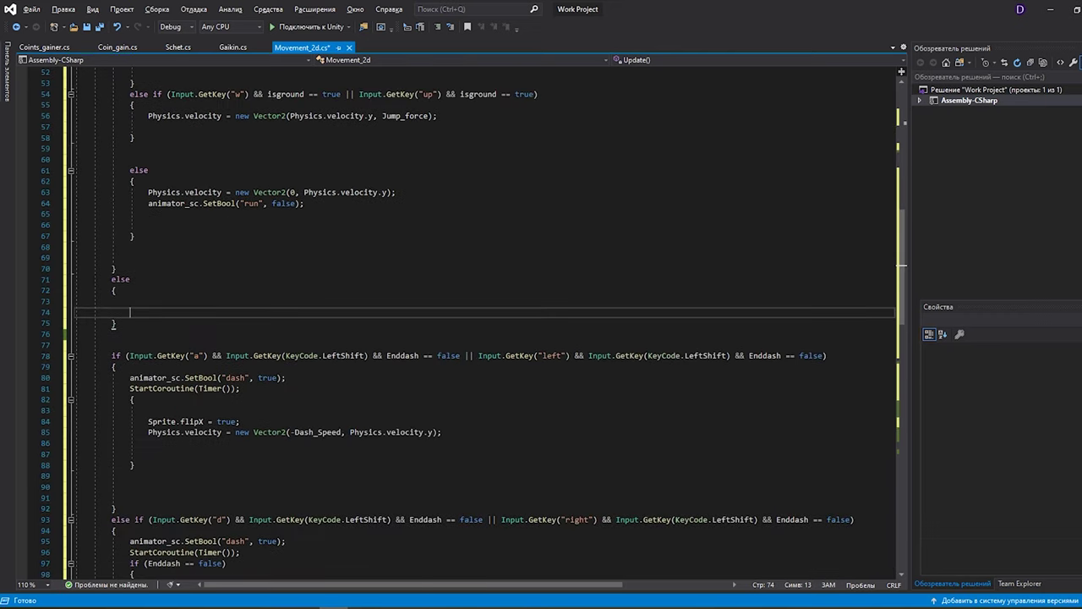
- Add movement_control = true; after Enddash = false in Timer
scroll(474, 321, down, 10)
scroll(474, 321, down, 1)
click(311, 390)
key(Up)
key(Up)
key(Up)
key(Down)
scroll(267, 385, up, 3)
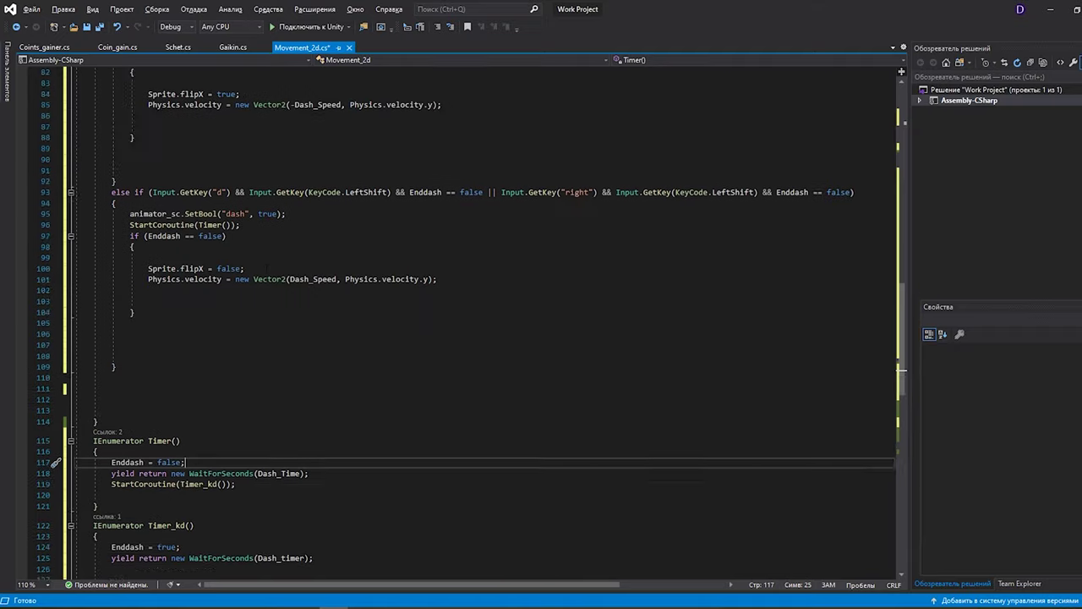
scroll(267, 384, down, 1)
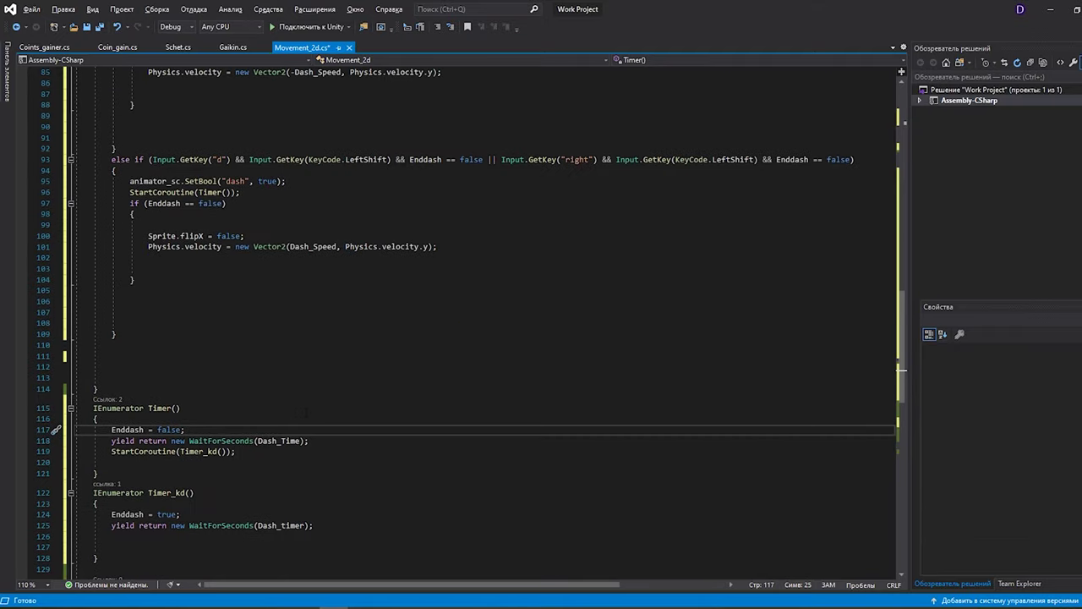
key(Return)
text(move)
key(Tab)
text(= true;)
- Open a new line at the top of Timer_kd and scroll through the code
click(150, 514)
key(Return)
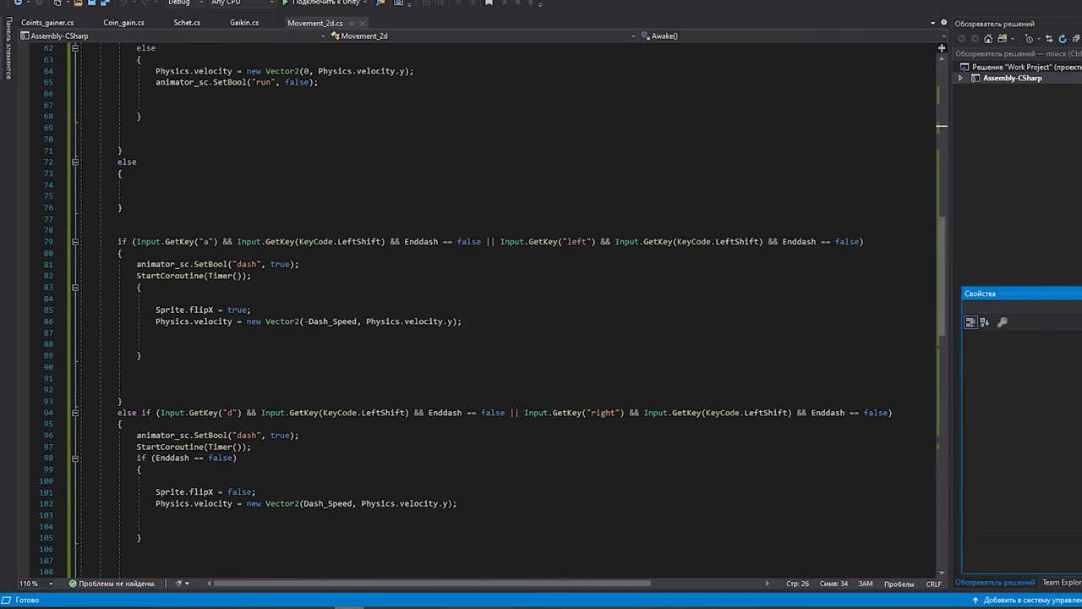
scroll(938, 298, down, 3)
scroll(938, 298, down, 4)
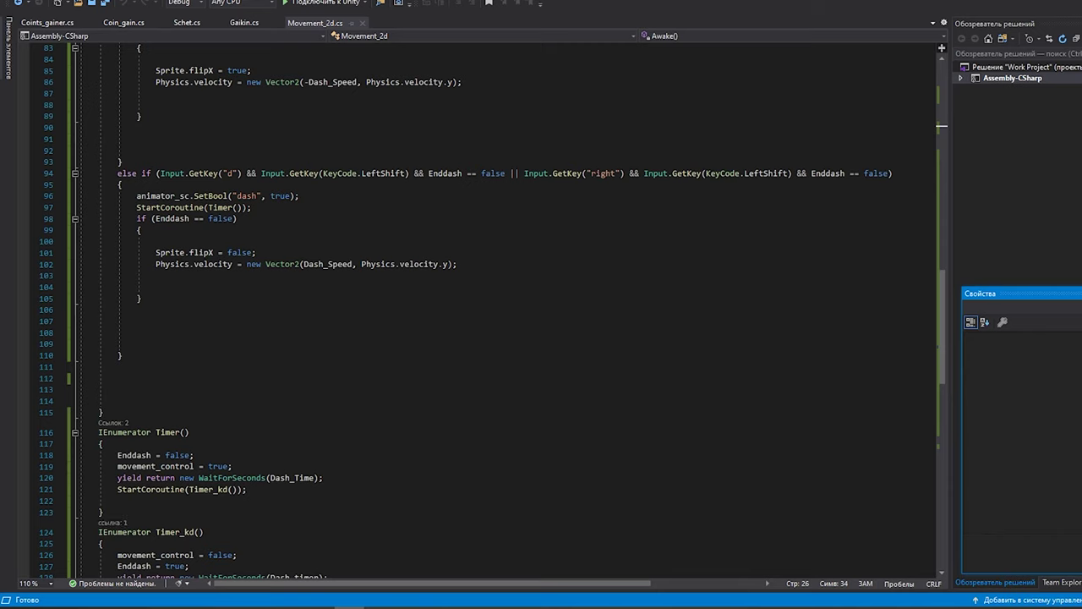
drag(938, 298, 929, 337)
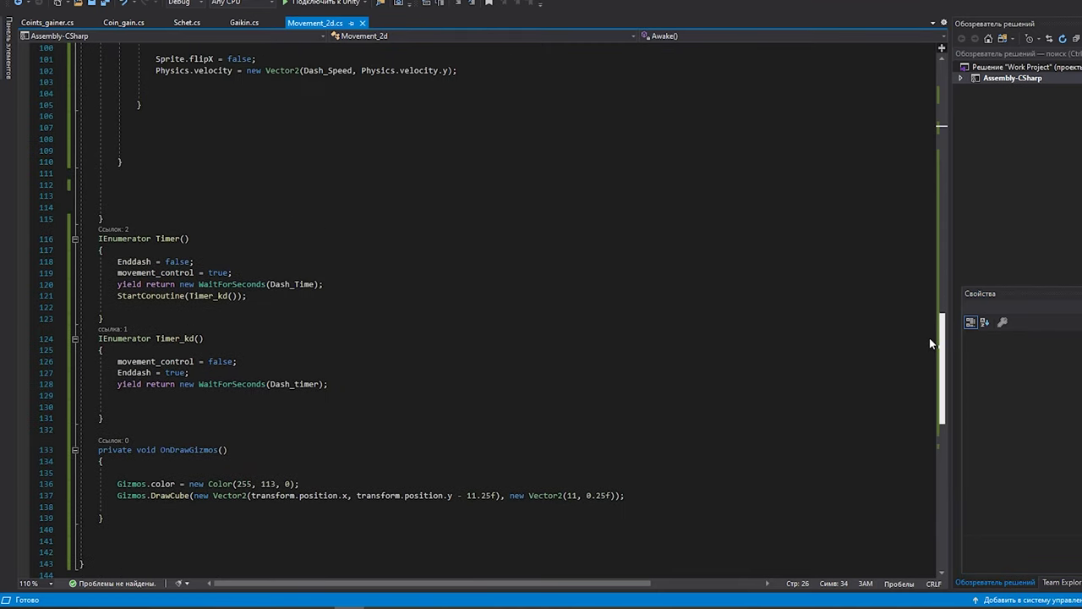
mouse_move(929, 337)
mouse_down()
mouse_move(925, 221)
mouse_move(899, 271)
mouse_up()
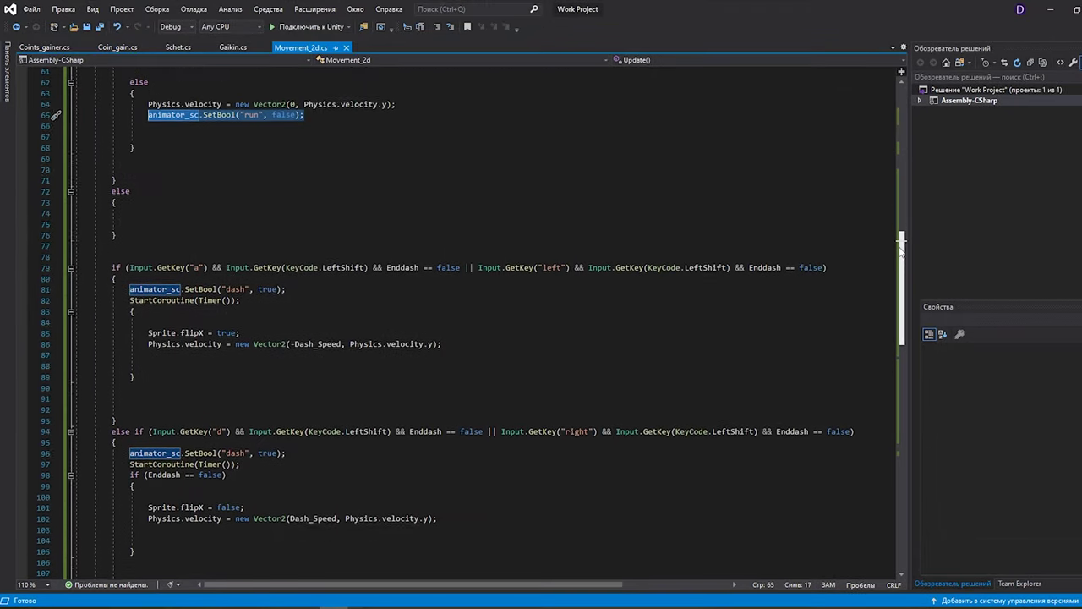
- Move the SetBool("dash"), movement_control and Enddash lines to run after the wait
click(279, 213)
key(ctrl+z)
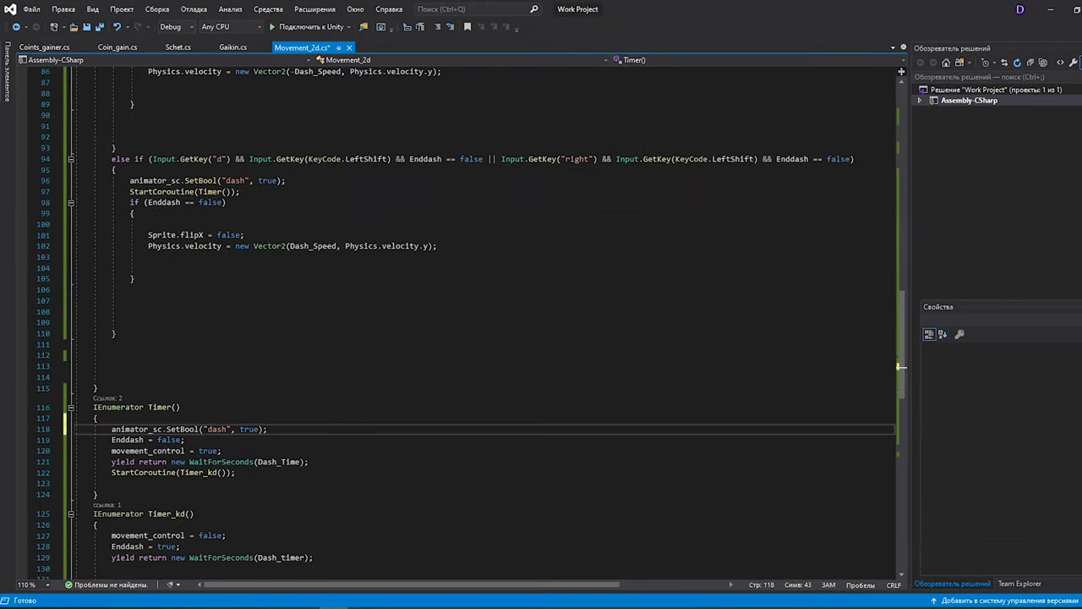
click(193, 513)
click(213, 523)
key(Return)
text(animator_sc.SetBool("dash", true);)
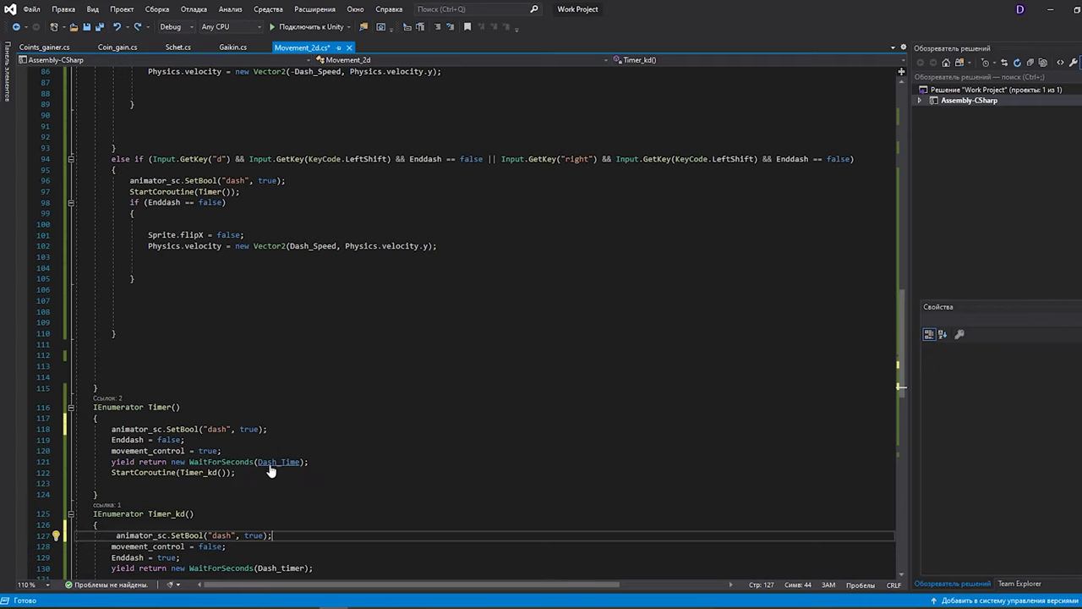
drag(181, 557, 116, 535)
- Save Movement_2d.cs and check the Player's Dash_Time 1 and Dash_timer 2 in Unity
key(ctrl+s)
scroll(482, 313, up, 5)
scroll(482, 313, up, 5)
scroll(482, 313, up, 9)
scroll(482, 313, up, 9)
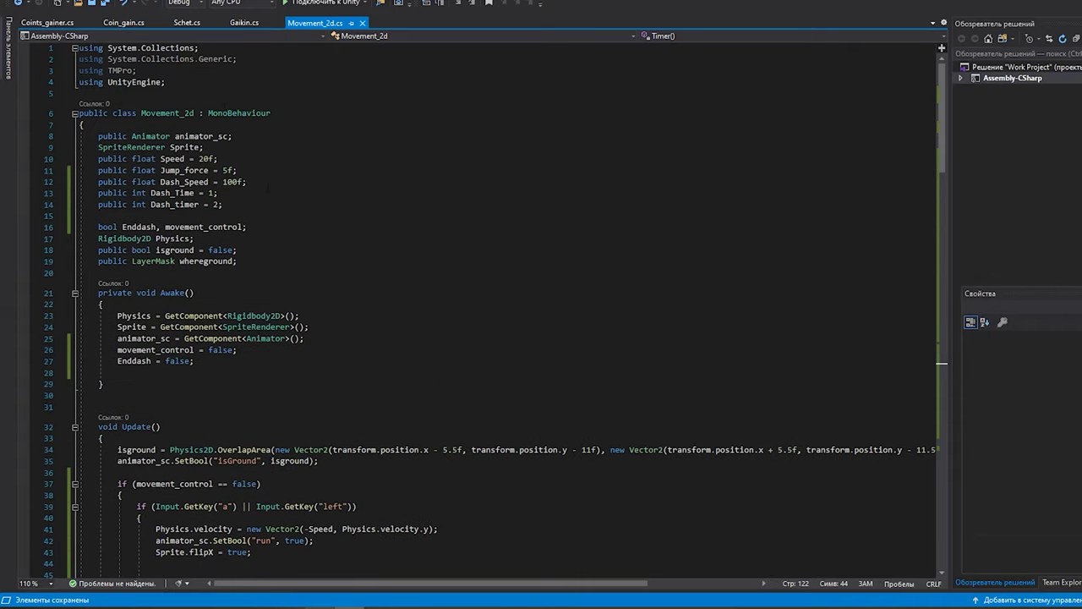
key(alt+Tab)
scroll(1002, 367, down, 5)
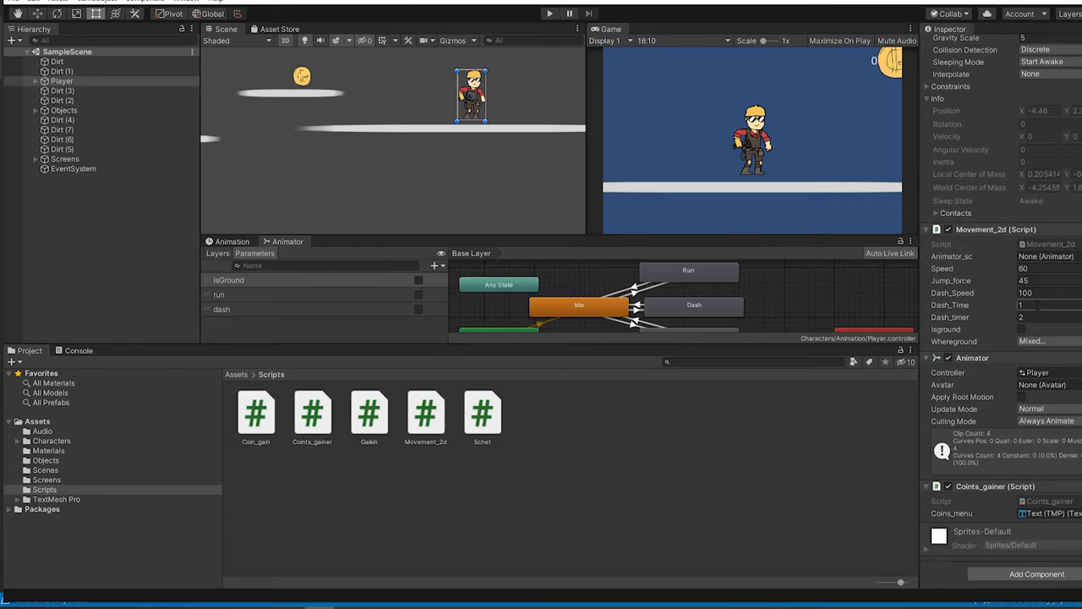
- Change the Dash_Time declaration to float Dash_Time = 0.5f;
key(alt+Tab)
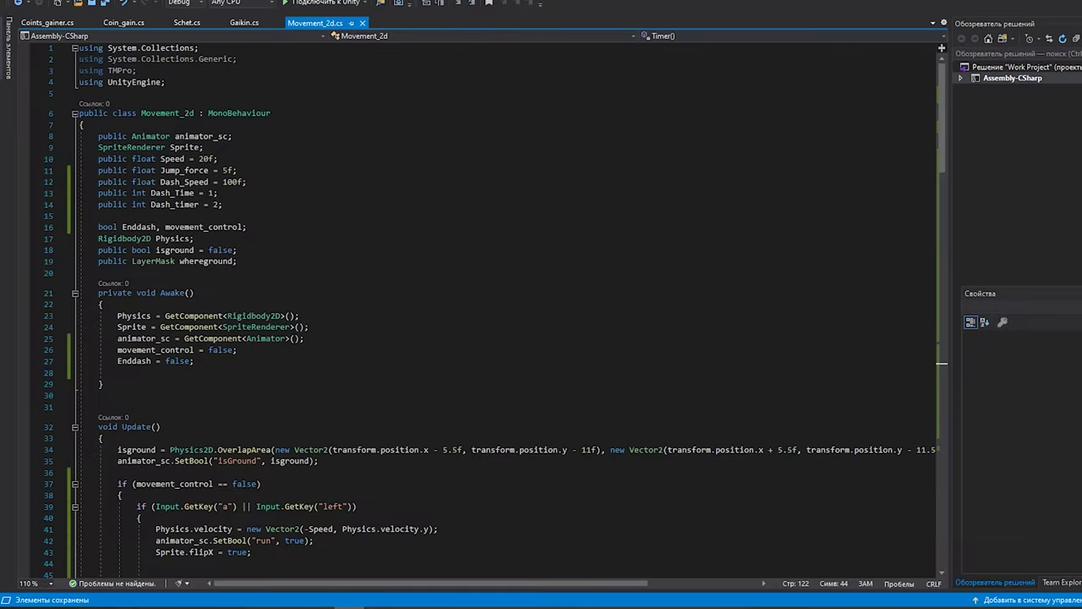
double_click(139, 193)
text(float)
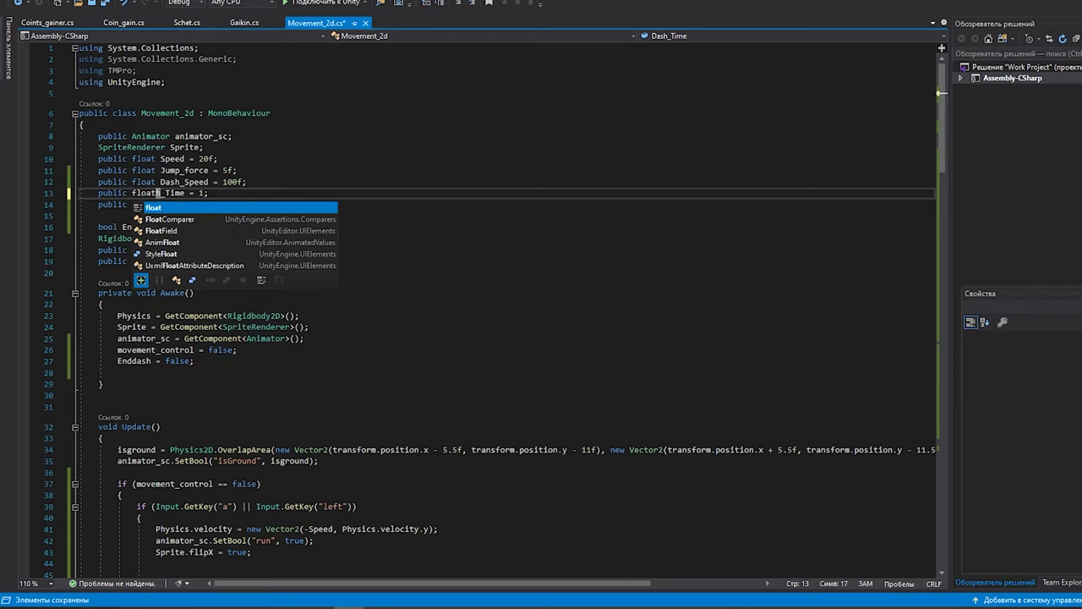
key(ctrl+z)
key(shift+End)
key(Delete)
key(ctrl+z)
text(0.5f)
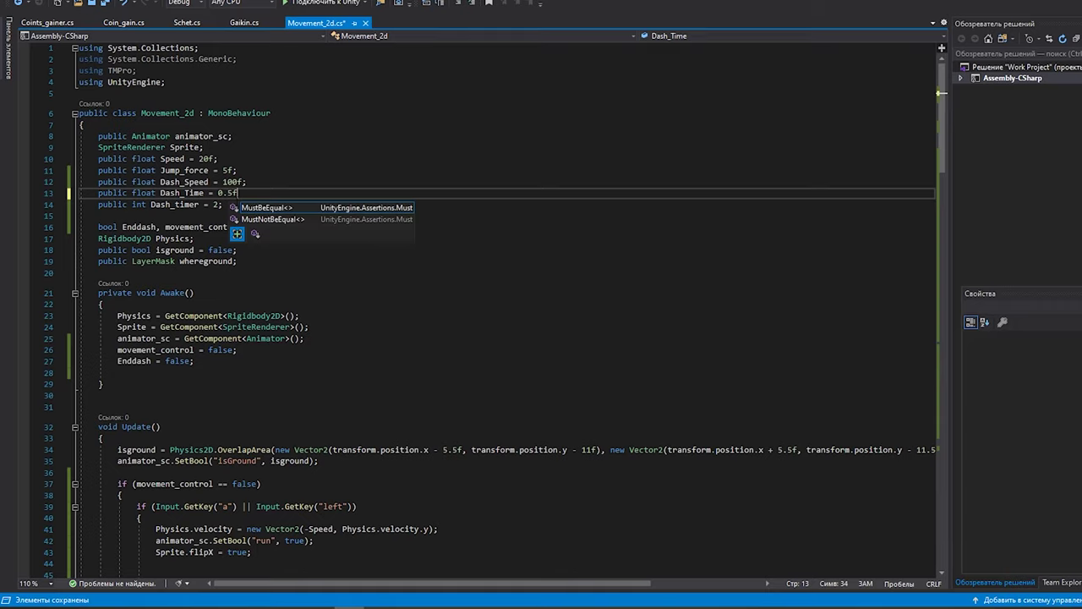
text(;)
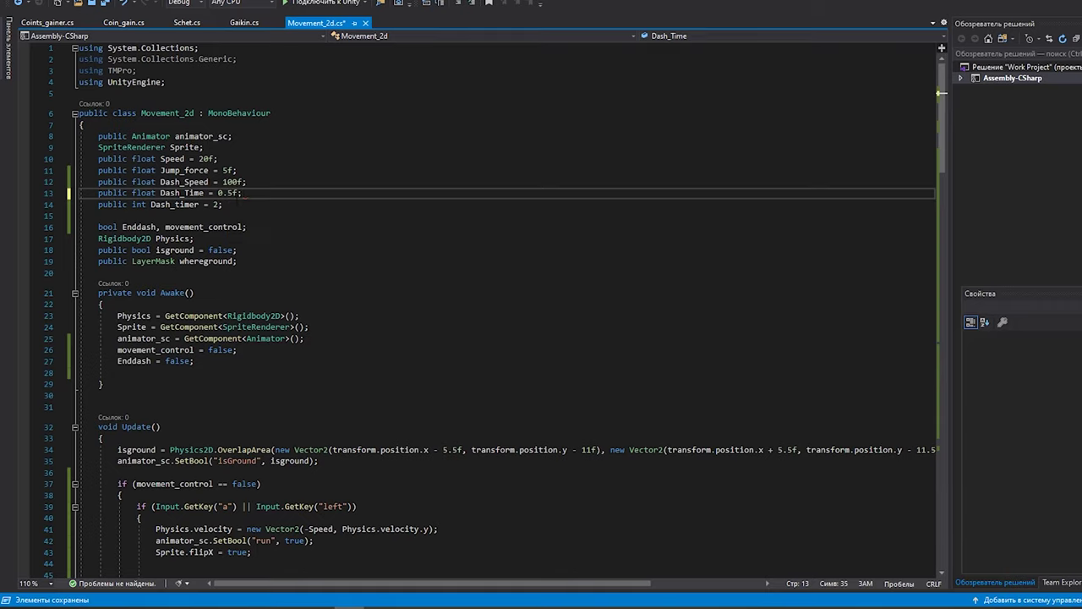
- Save Movement_2d.cs from the File menu and return to Unity
click(19, 2)
click(143, 126)
click(217, 159)
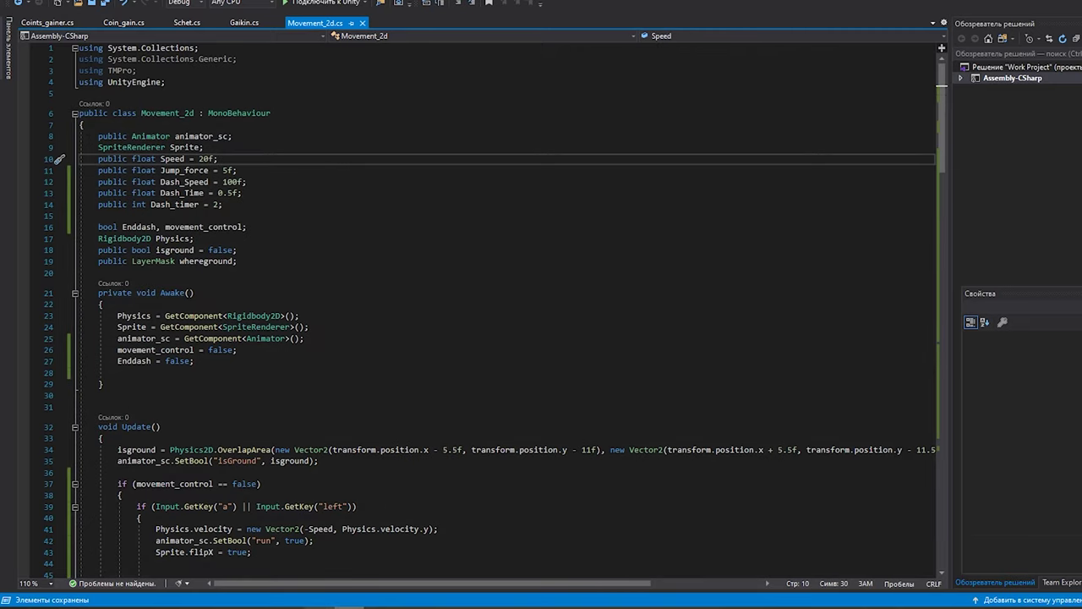
click(320, 605)
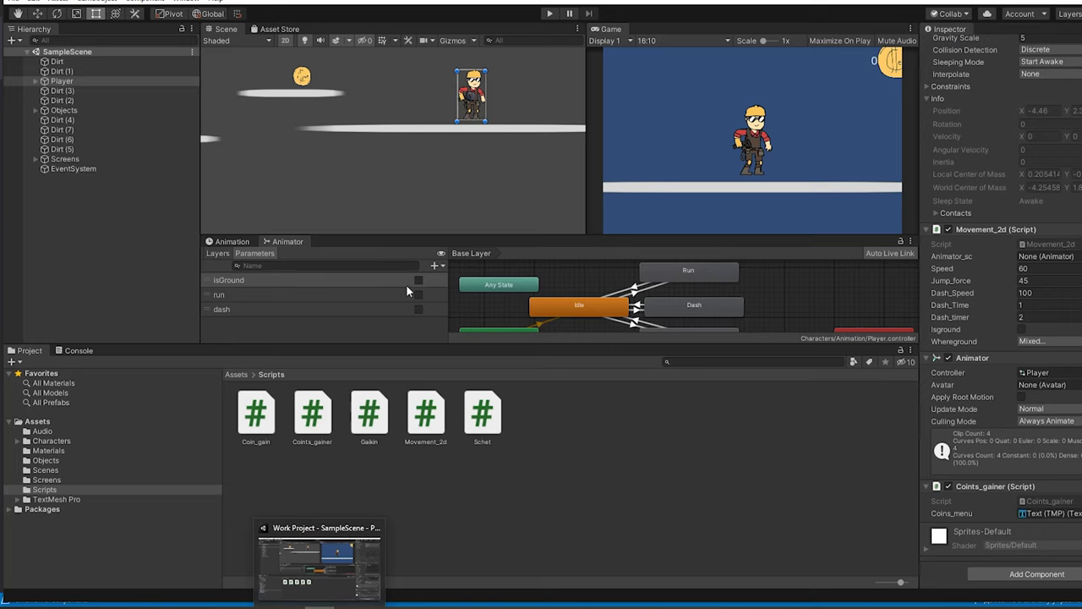
- Add 'Enddash = false;' after the Dash_timer wait in Timer_kd
click(319, 604)
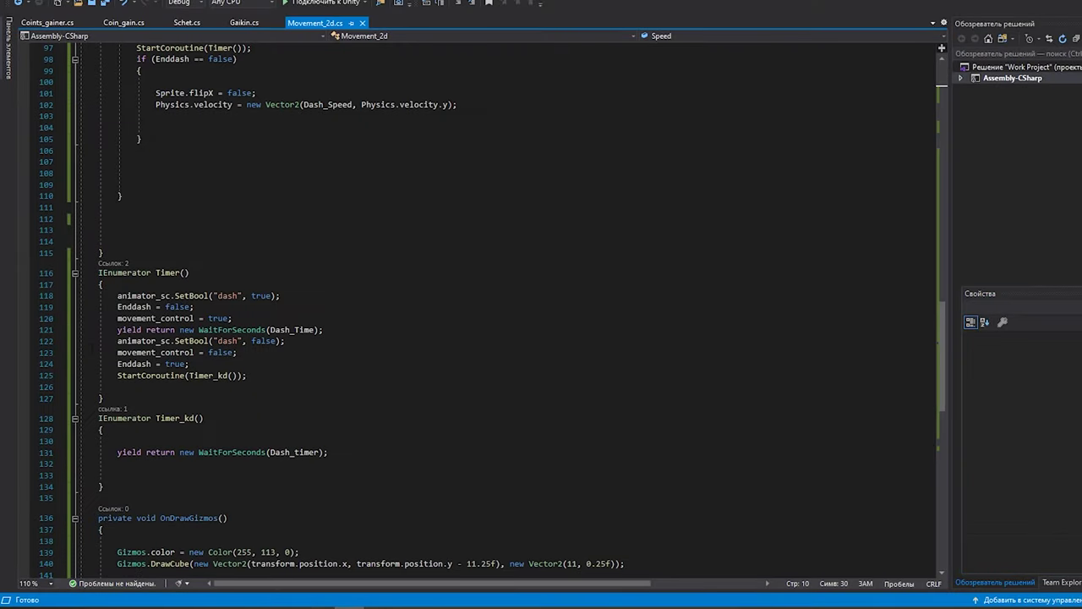
click(134, 363)
click(353, 452)
key(Return)
text(Enddash = false;)
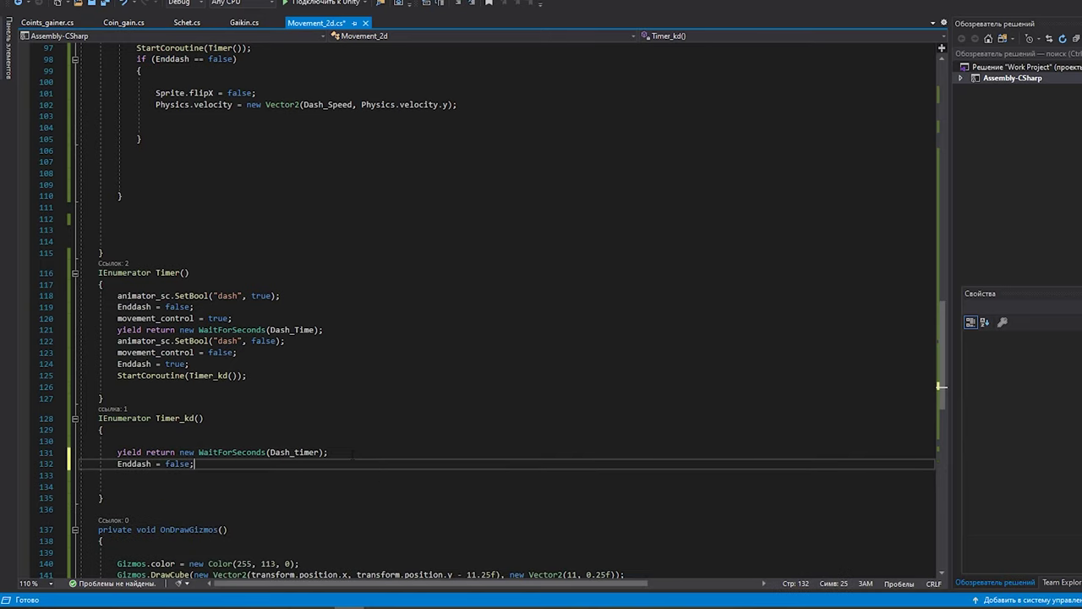
- Save Movement_2d.cs and return to the Unity editor
key(alt+f)
click(68, 139)
scroll(507, 304, up, 7)
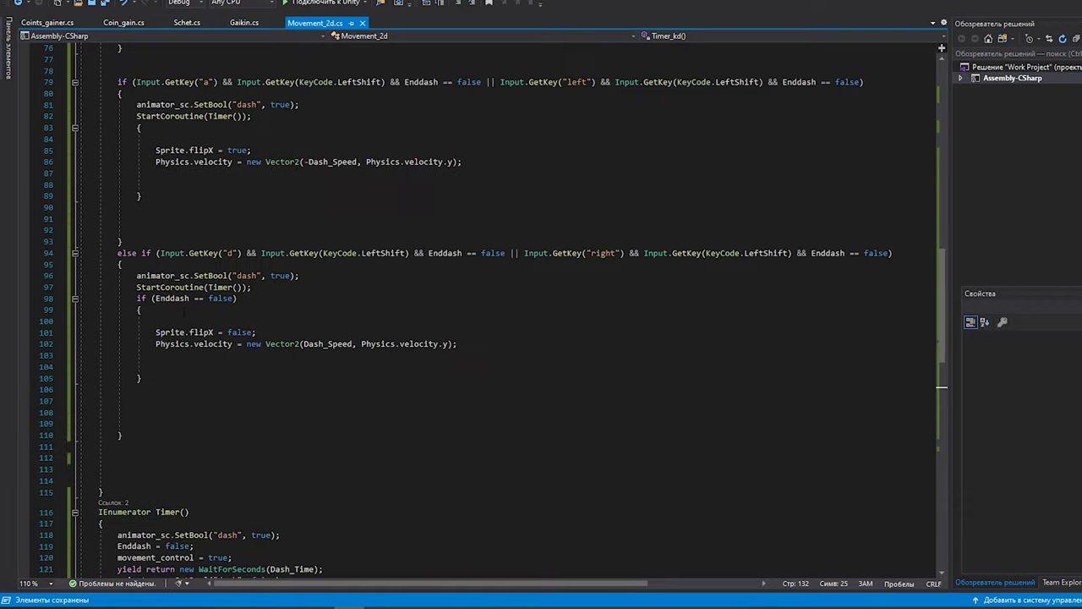
scroll(508, 304, down, 3)
click(319, 607)
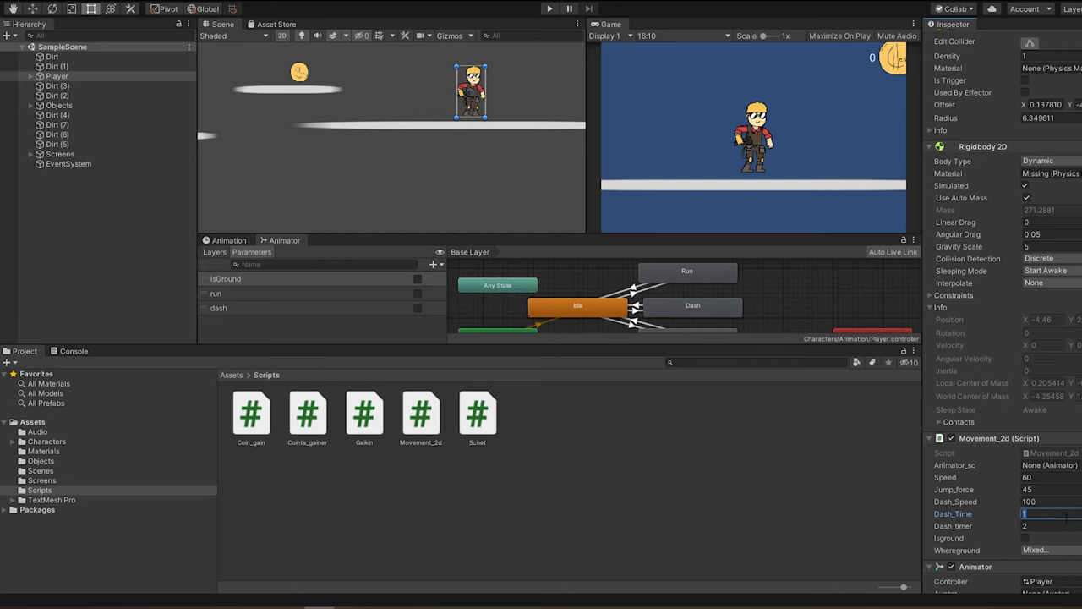
- Set Dash_Time to 0.5, enter Play mode, and run the player left and right
text(0.5)
click(550, 8)
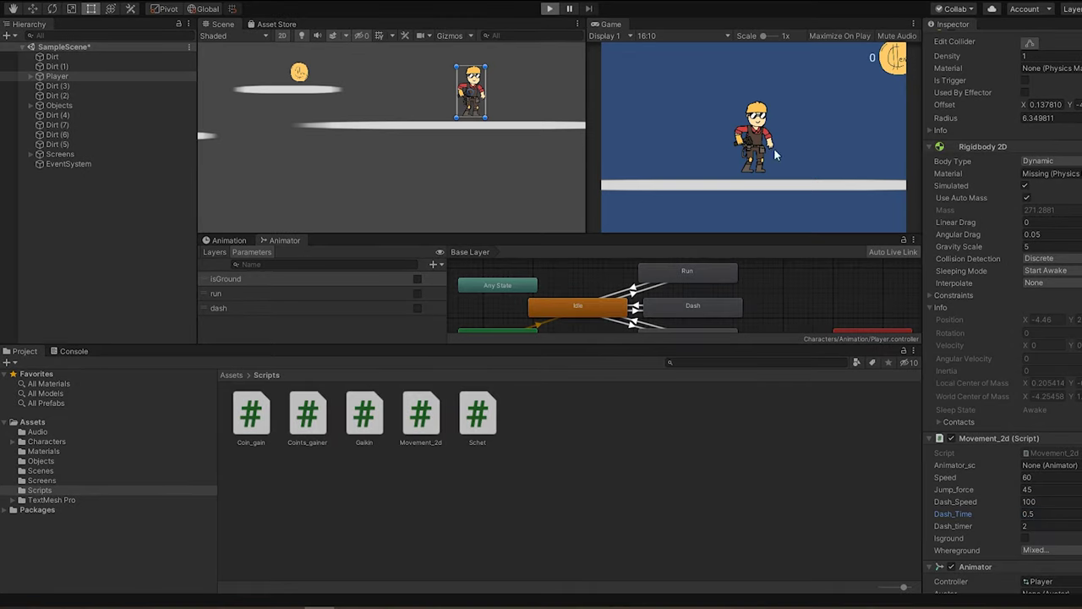
key(a)
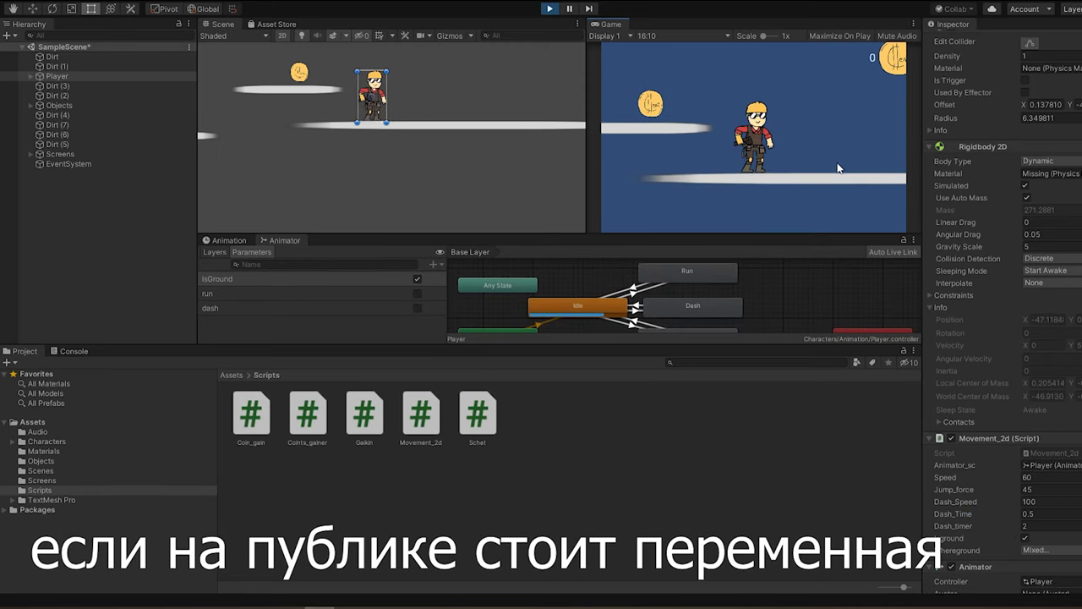
key(a)
key(d)
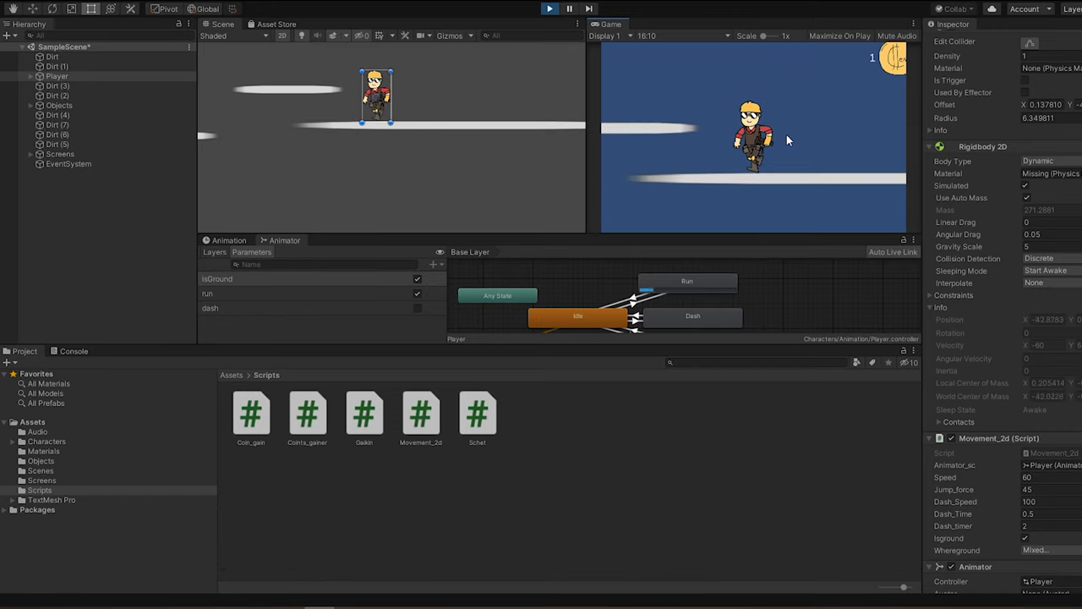
key(d)
key(a)
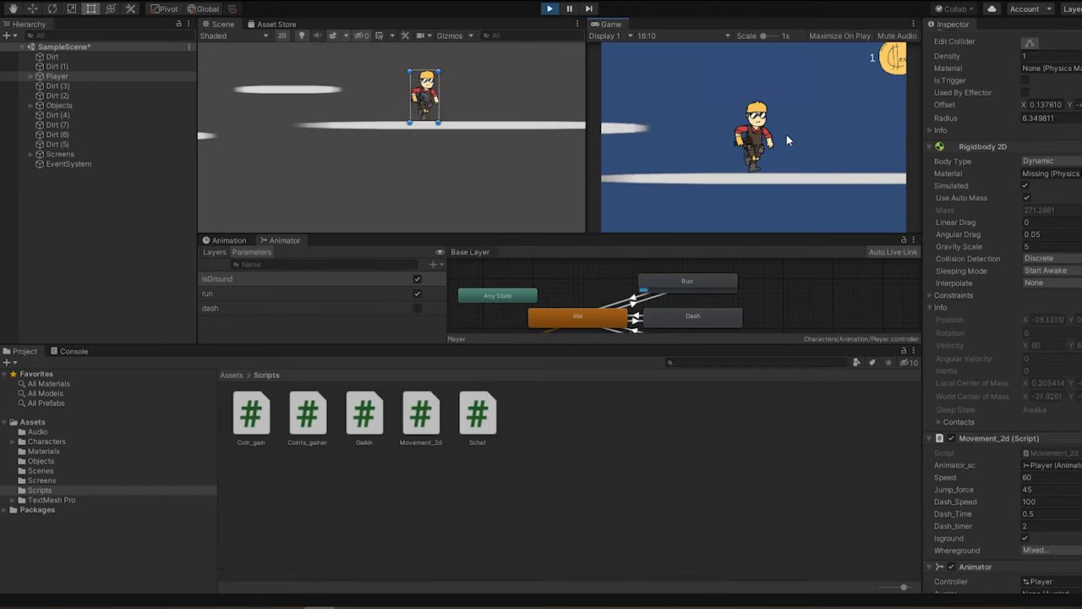
- Jump the player onto the higher platforms while running left and right
key(space)
key(a)
key(d)
key(space)
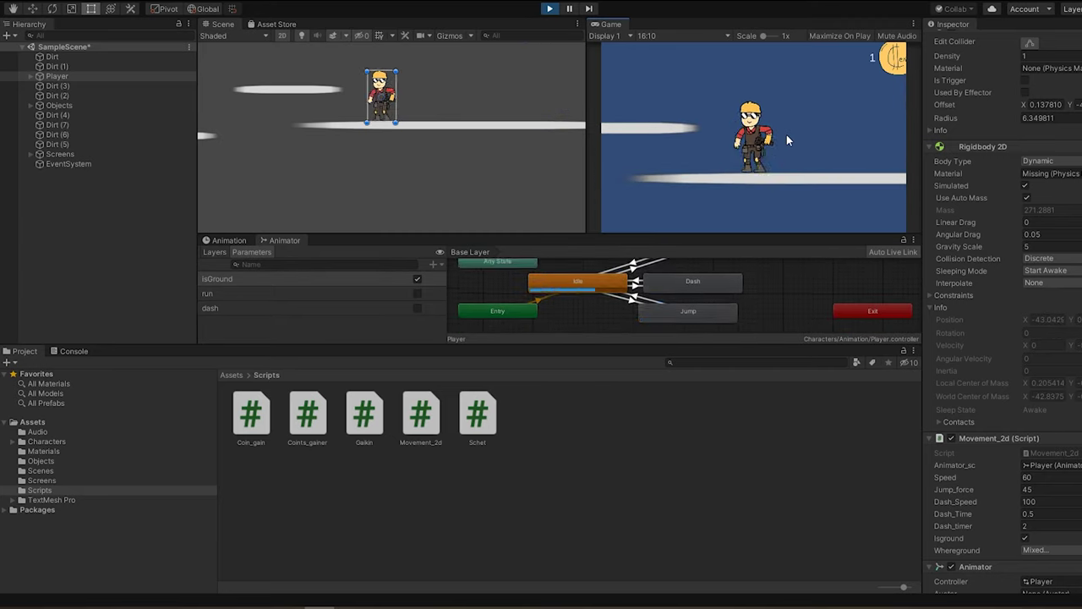
key(a)
key(space)
key(d)
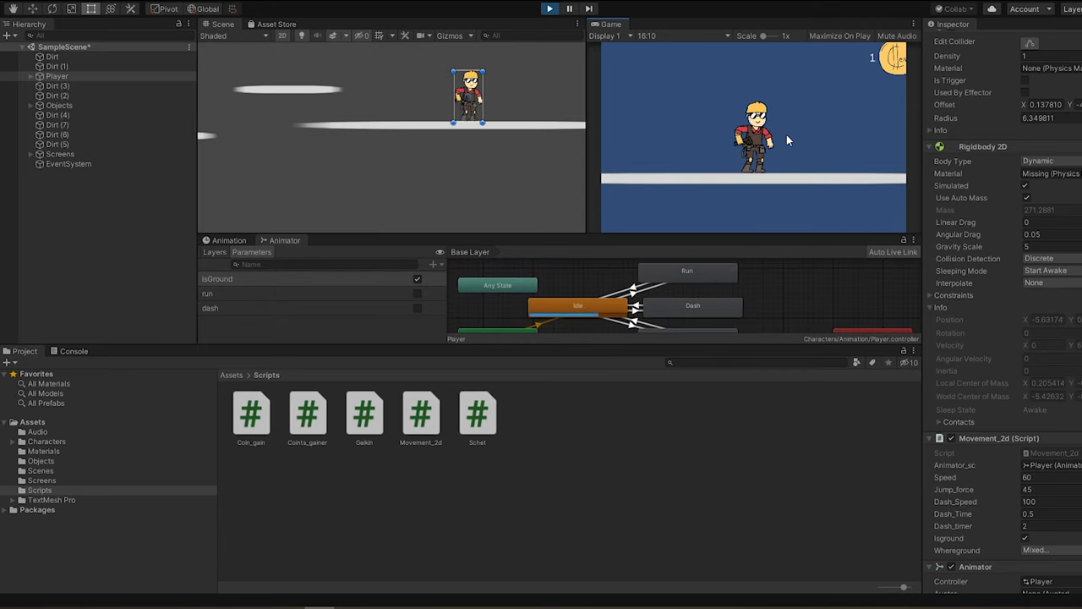
- Keep testing by turning, running back and forth, and jumping while running
key(a)
key(a)
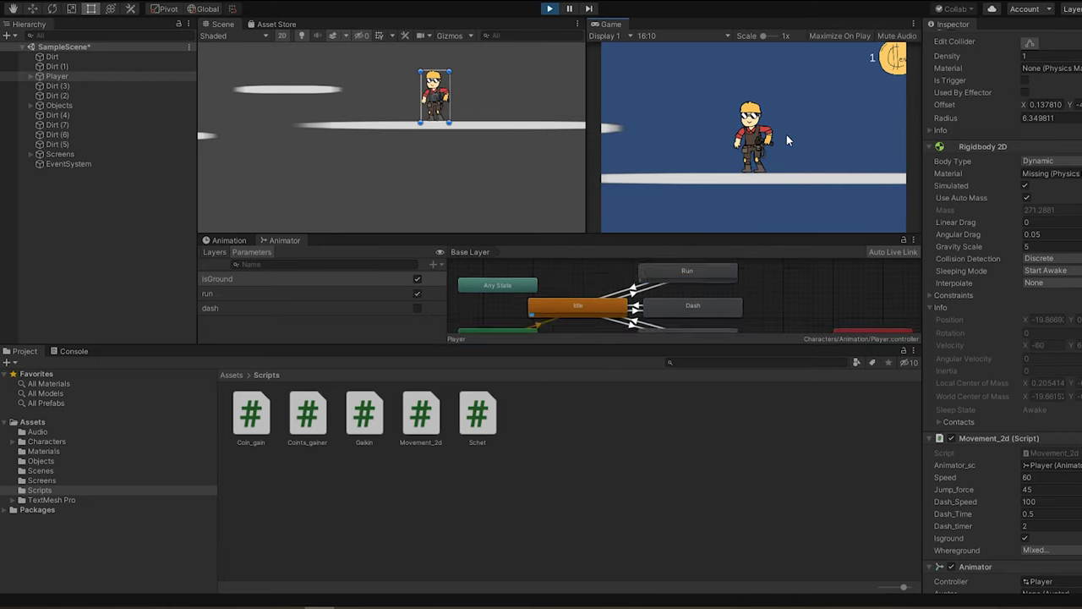
key(space)
key(d)
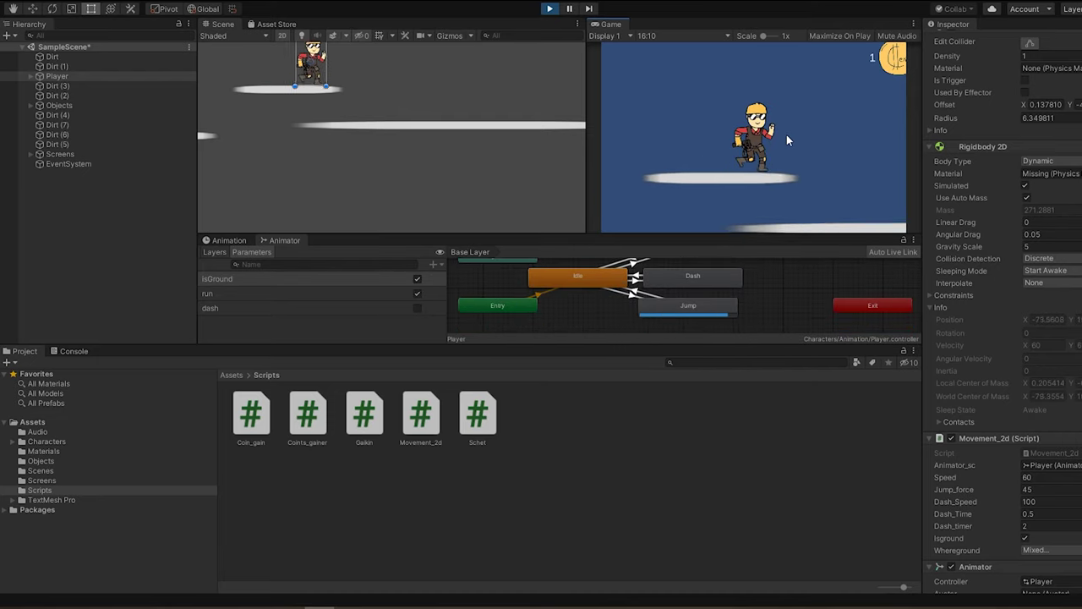
key(space)
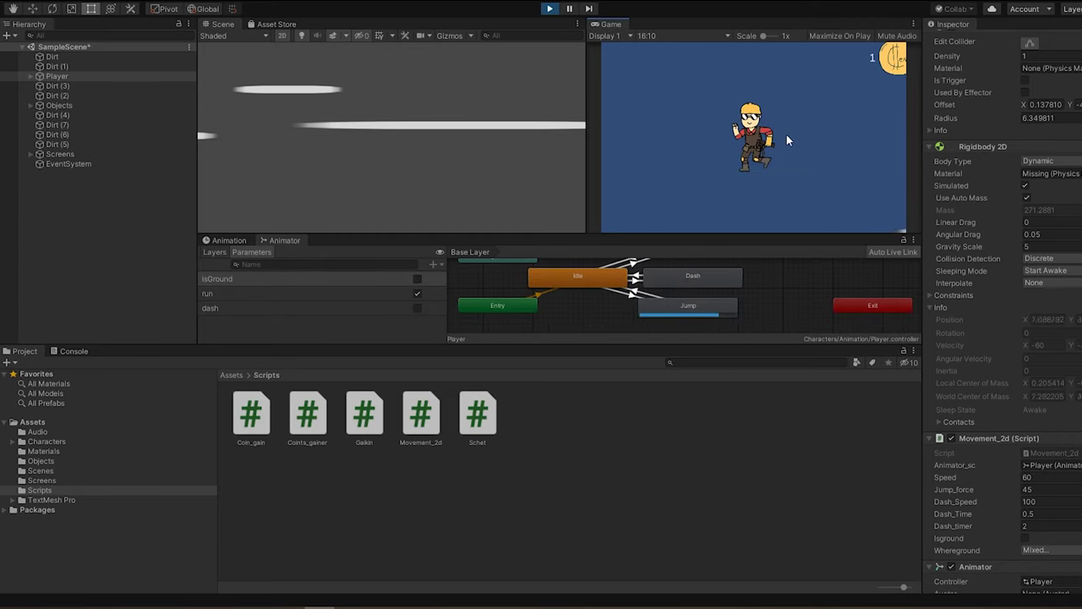
key(a)
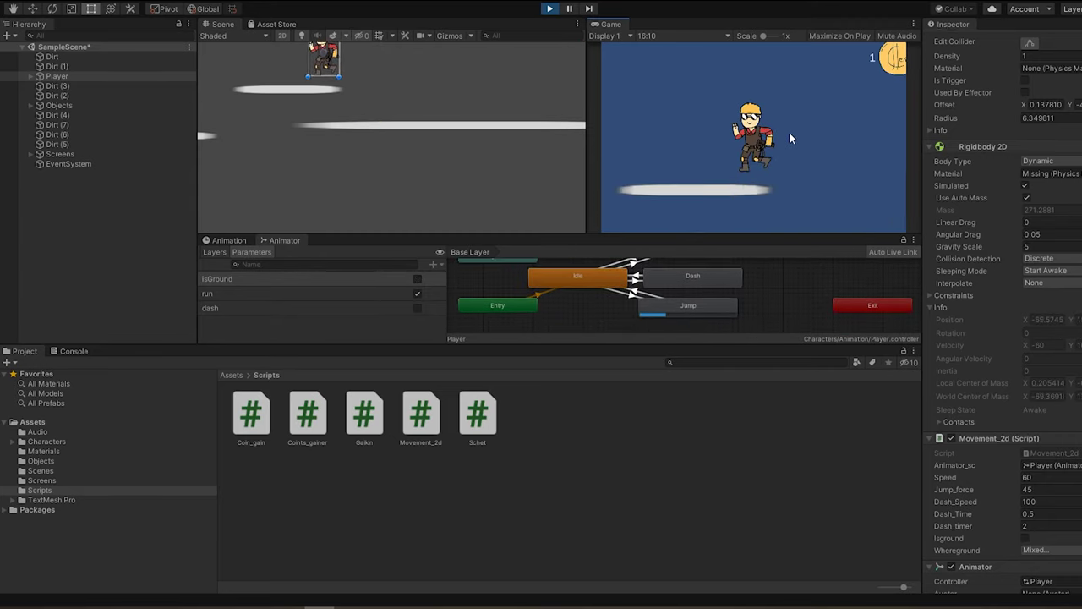
key(d)
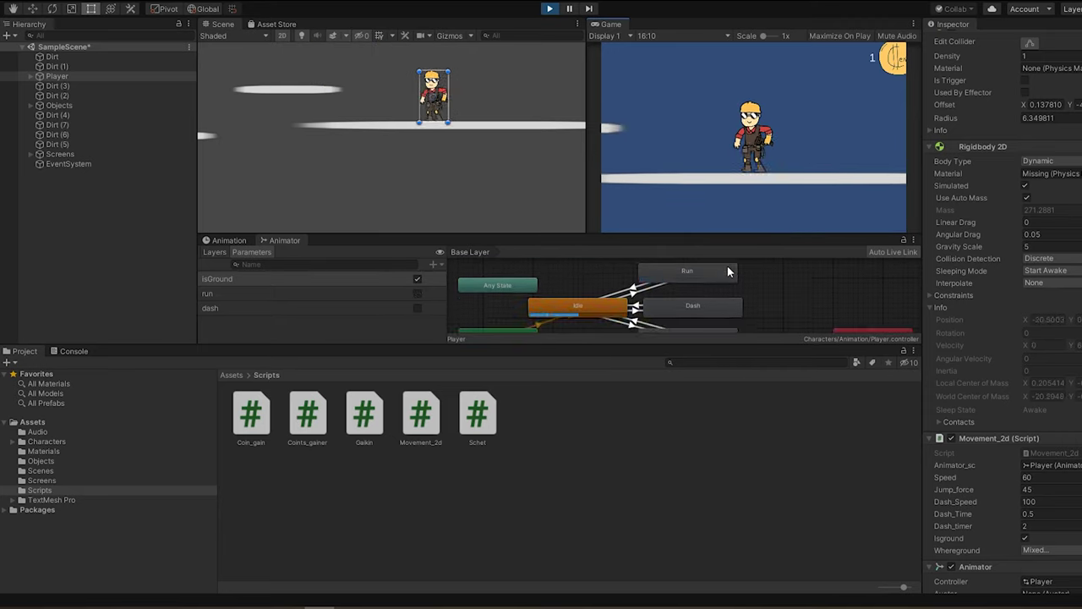
key(d)
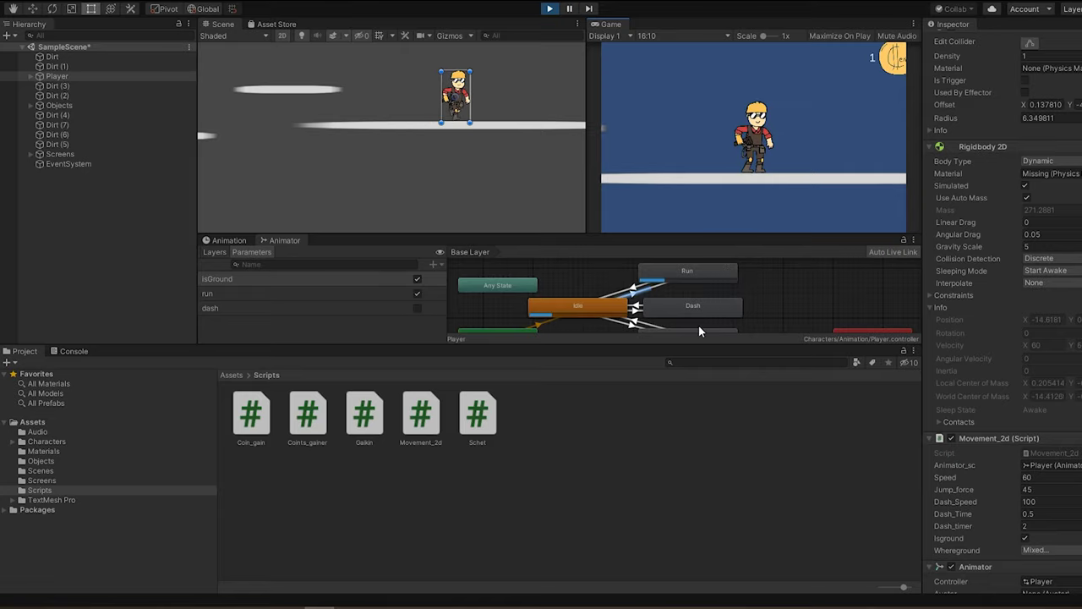
key(space)
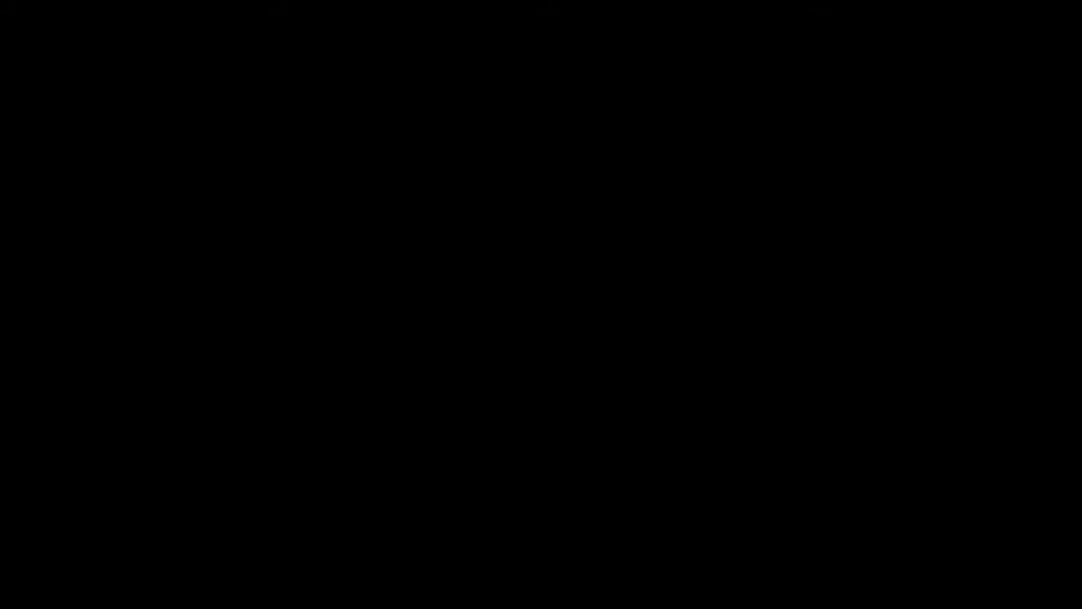